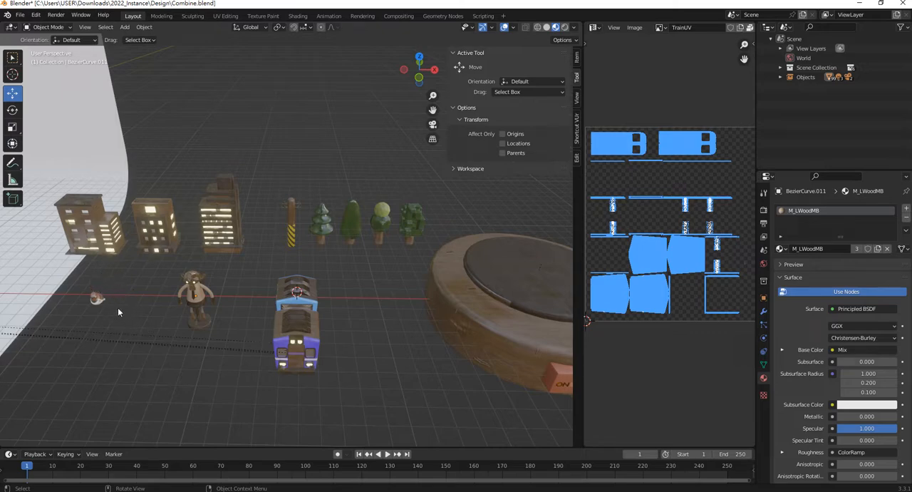
Select all parts of the small bird figure and start the Shortcut VUr key display
middle_click_drag(138, 314, 310, 295, "shift")
scroll(253, 311, "up", 4)
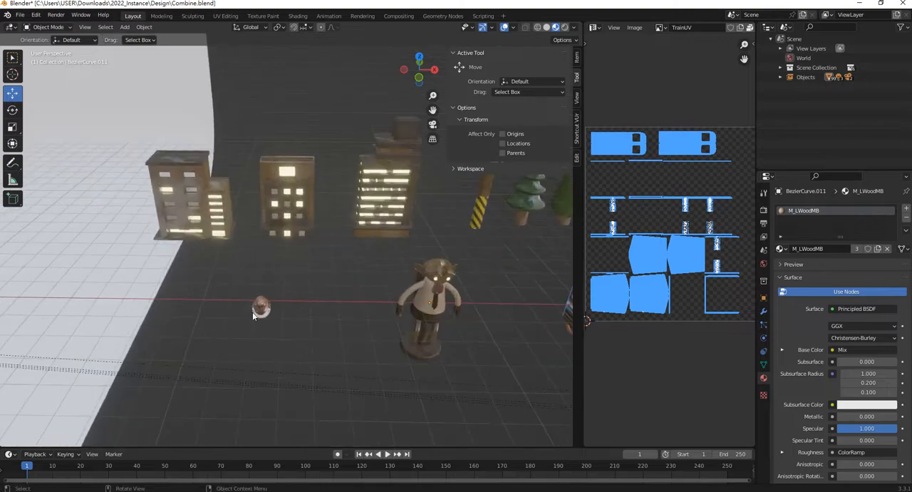
mouse_move(223, 286)
left_mouse_down()
mouse_move(294, 359)
mouse_move(219, 286)
mouse_move(225, 296)
left_mouse_up()
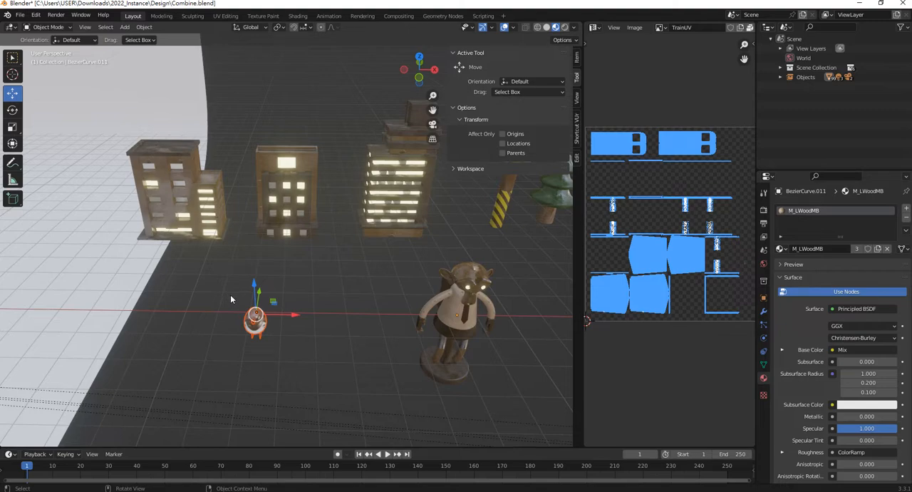
left_click(577, 127)
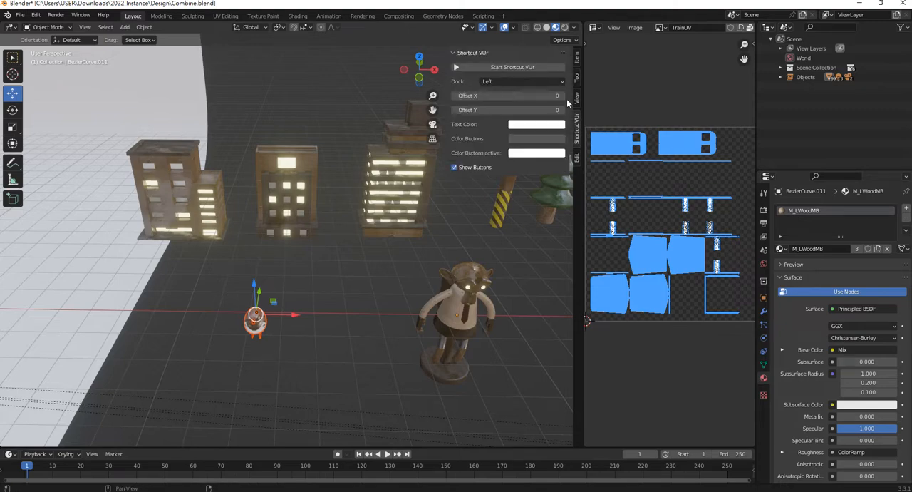
left_click(511, 67)
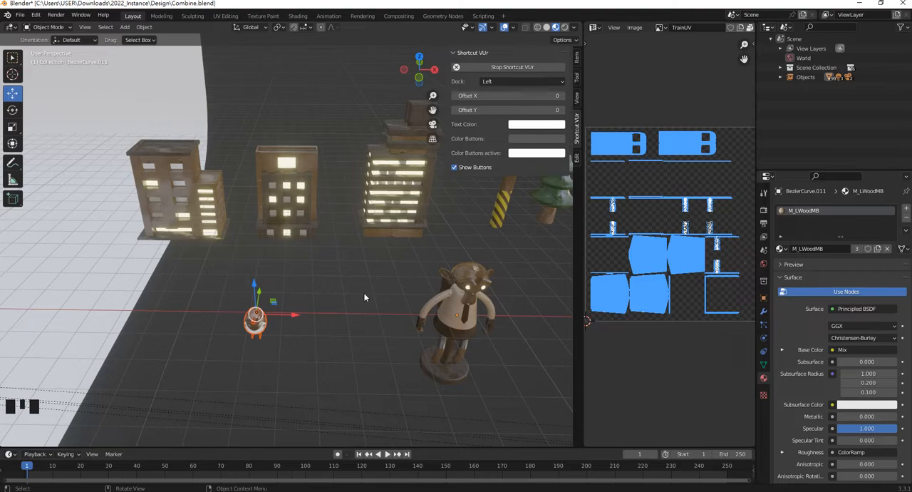
Isolate the bird in local view, widen the 3D viewport over the UV editor and clear the selection
key("slash")
middle_click_drag(357, 298, 342, 262)
scroll(342, 262, "down", 2)
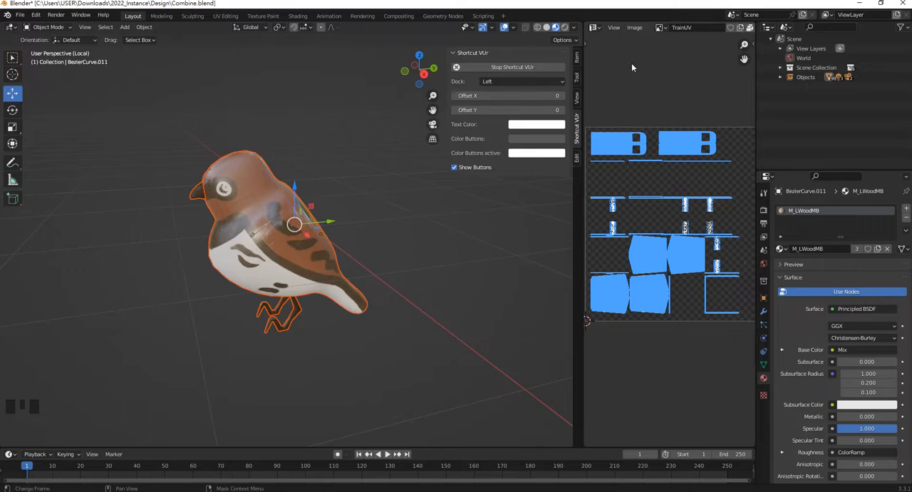
left_click_drag(582, 34, 625, 29)
left_click(448, 243)
middle_click_drag(448, 243, 379, 183)
scroll(439, 240, "down", 2)
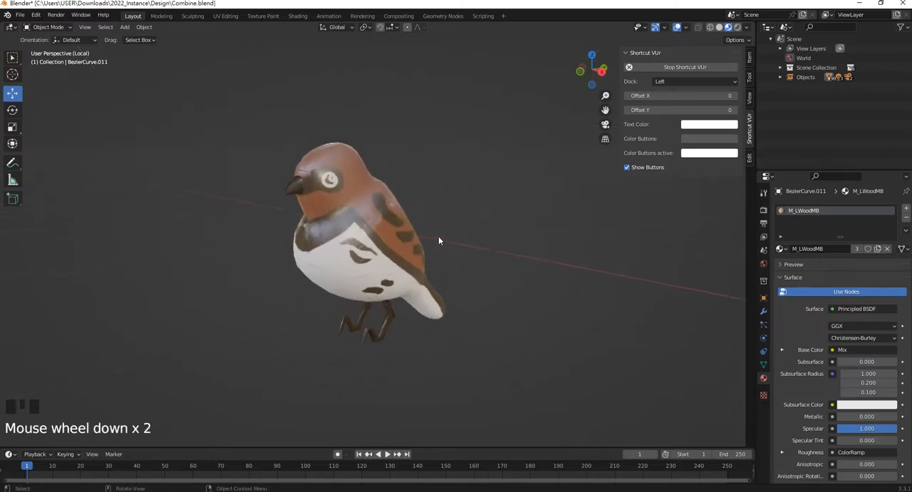
Show the bird in right orthographic view with wireframe shading
middle_click_drag(438, 240, 422, 237)
key("KP_3")
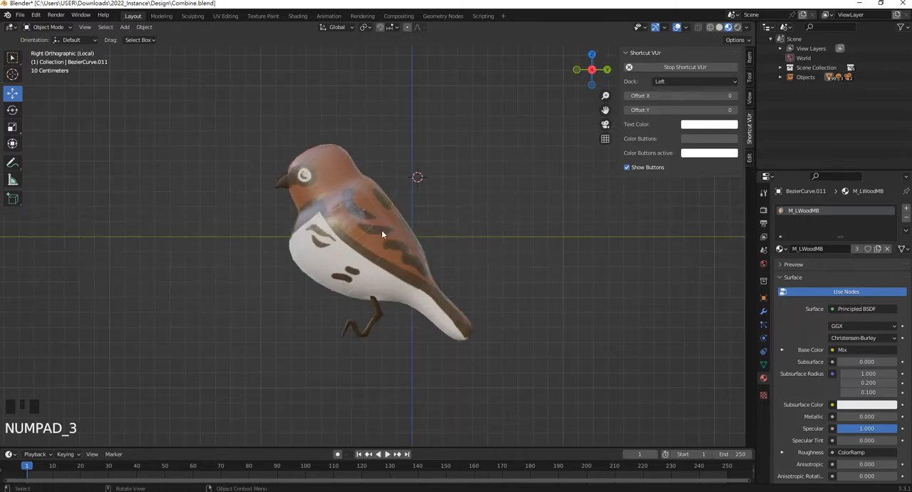
scroll(382, 235, "up", 1)
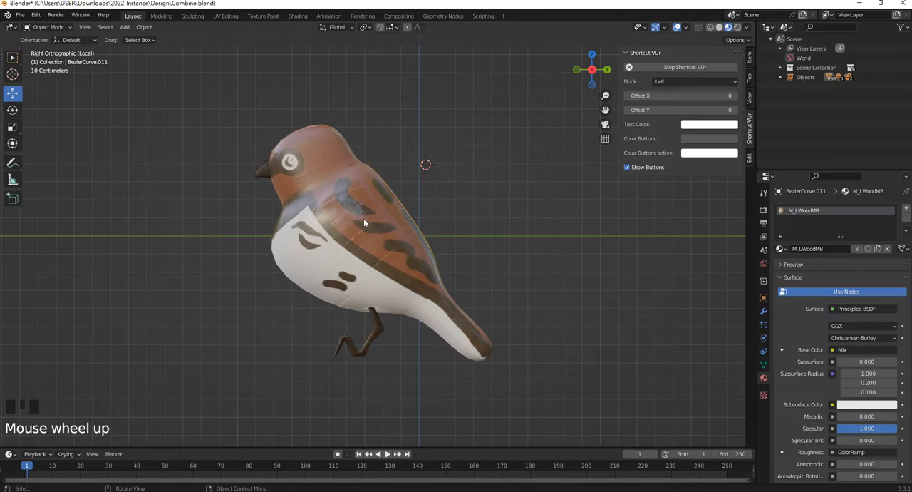
key("z")
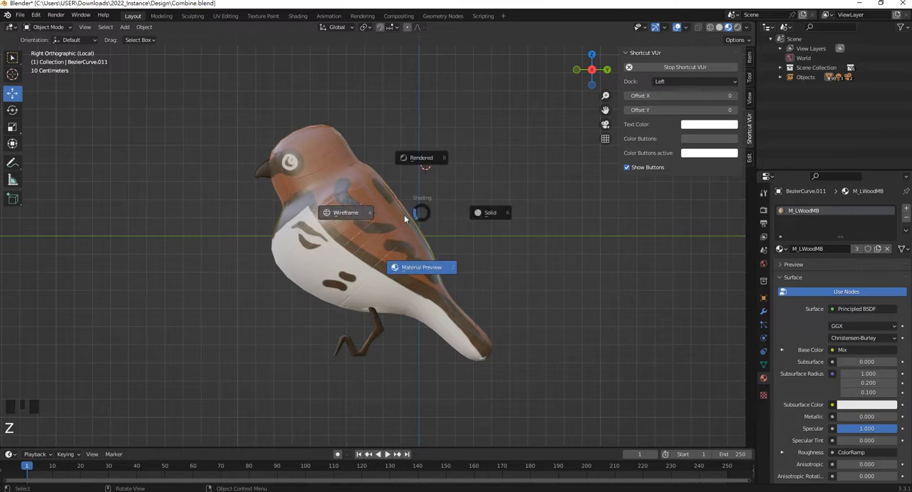
left_click(347, 213)
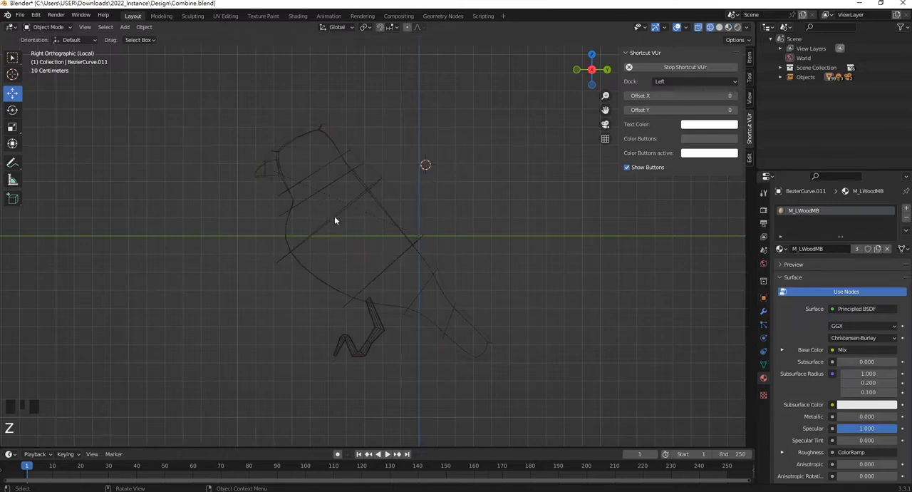
Check which separate objects make up the bird by picking the legs and beak in turn
left_click(378, 330)
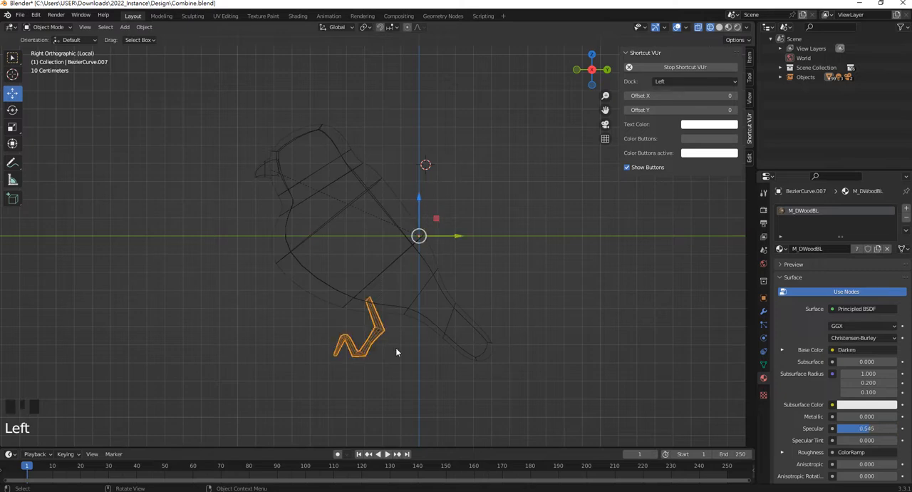
middle_click_drag(368, 261, 291, 266)
left_click(262, 168)
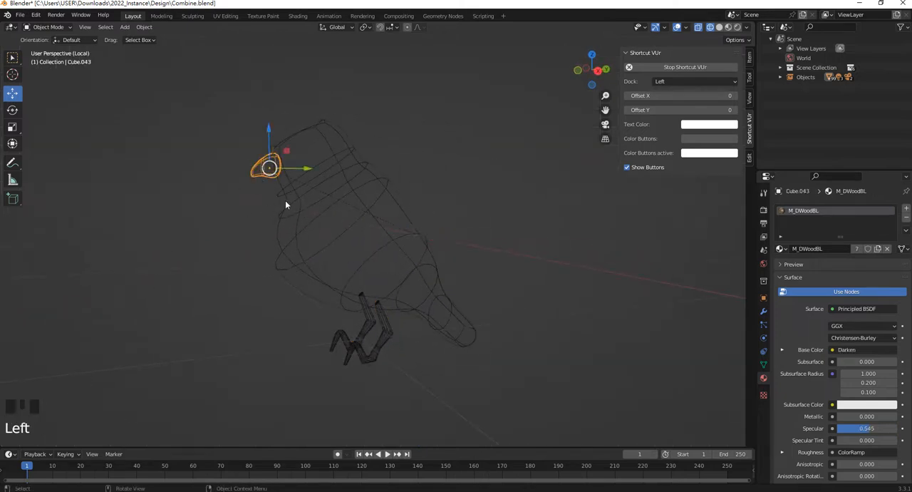
left_click(372, 325)
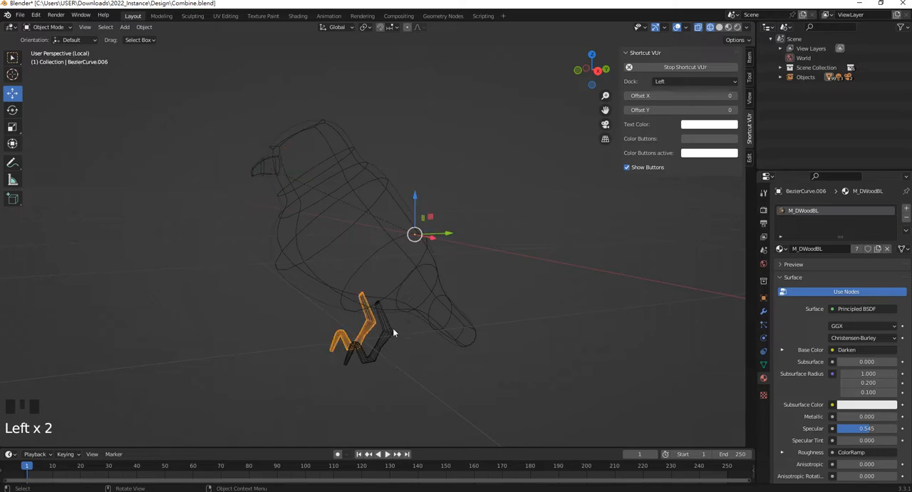
left_click(330, 253)
left_click(531, 265)
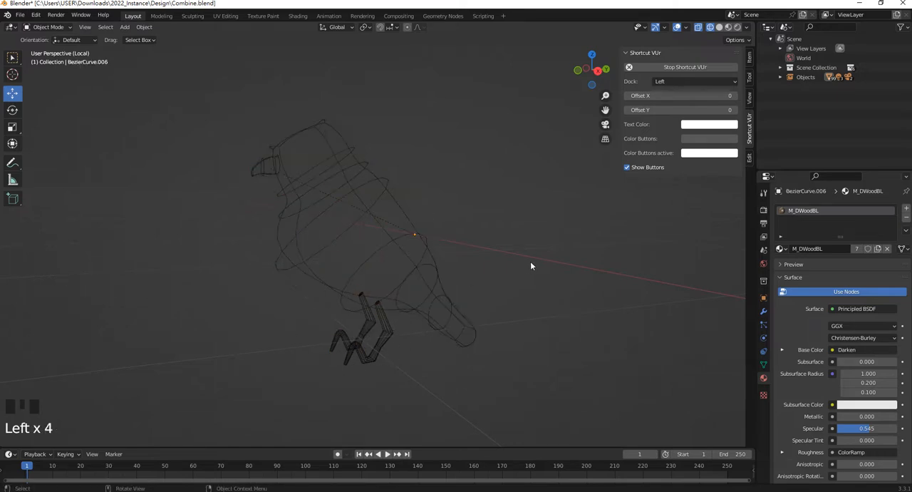
Snap the 3D cursor to the origin of the bird's body object
key("KP_3")
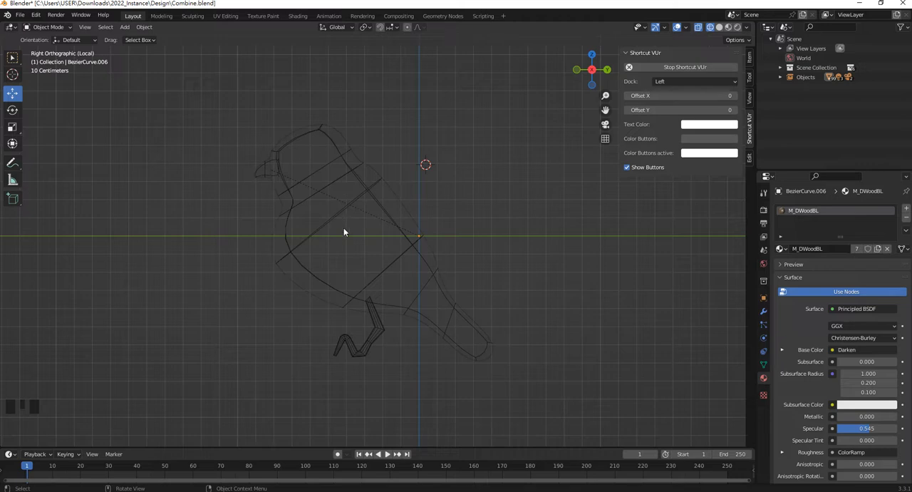
mouse_move(364, 251)
middle_mouse_down("shift")
mouse_move(364, 238)
mouse_move(404, 276)
mouse_move(387, 248)
mouse_move(419, 259)
middle_mouse_up("shift")
scroll(378, 250, "up", 1)
left_click(398, 256)
scroll(428, 250, "down", 5)
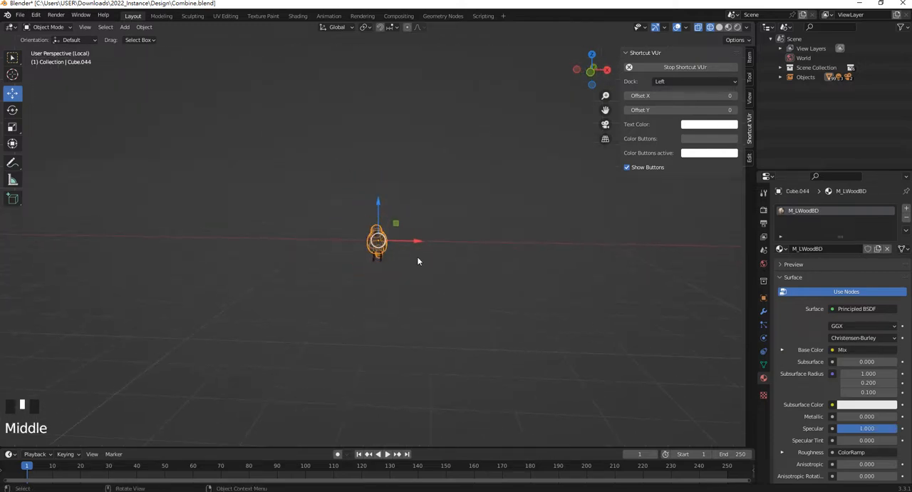
scroll(431, 257, "down", 4)
scroll(391, 252, "up", 12)
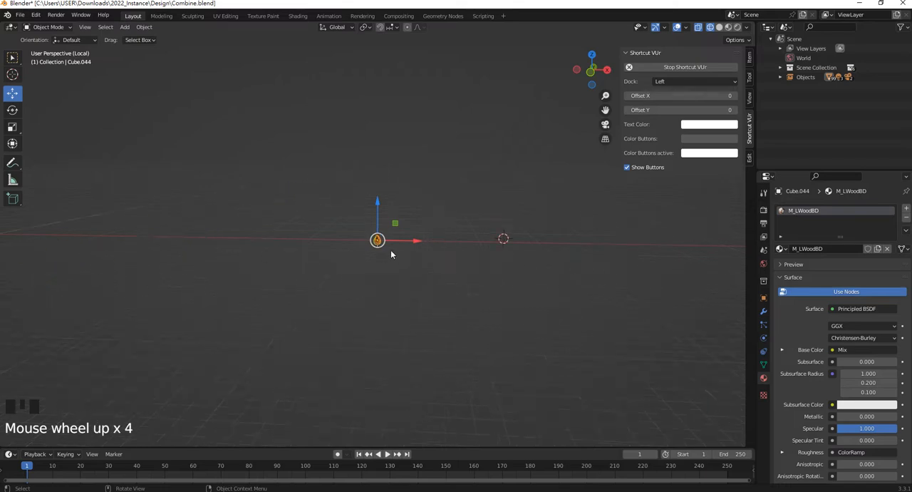
scroll(383, 247, "up", 7)
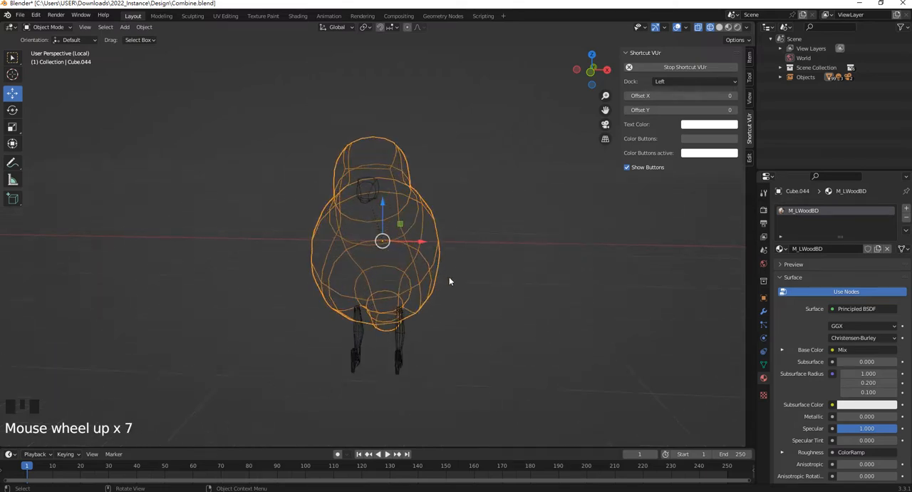
key("shift")
key("shift+s")
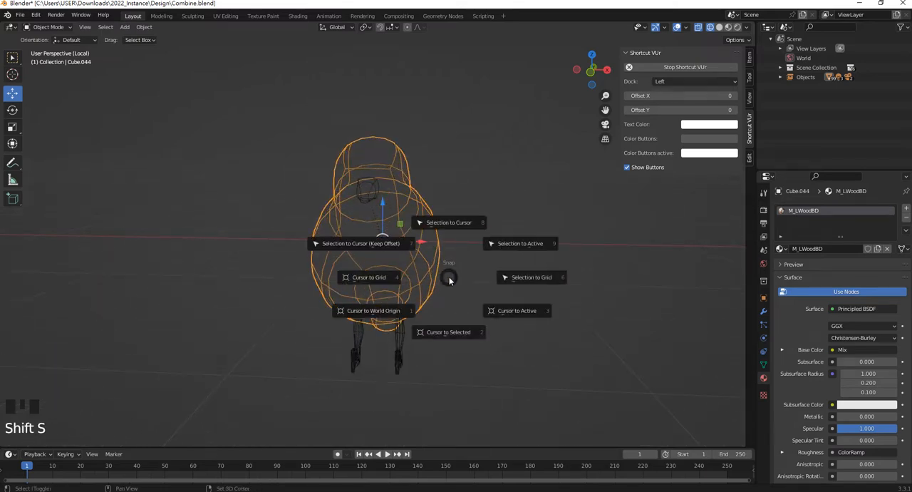
left_click(458, 335)
Add an armature at the 3D cursor, working in right orthographic view with nothing selected
left_click(519, 292)
middle_click_drag(519, 292, 418, 281)
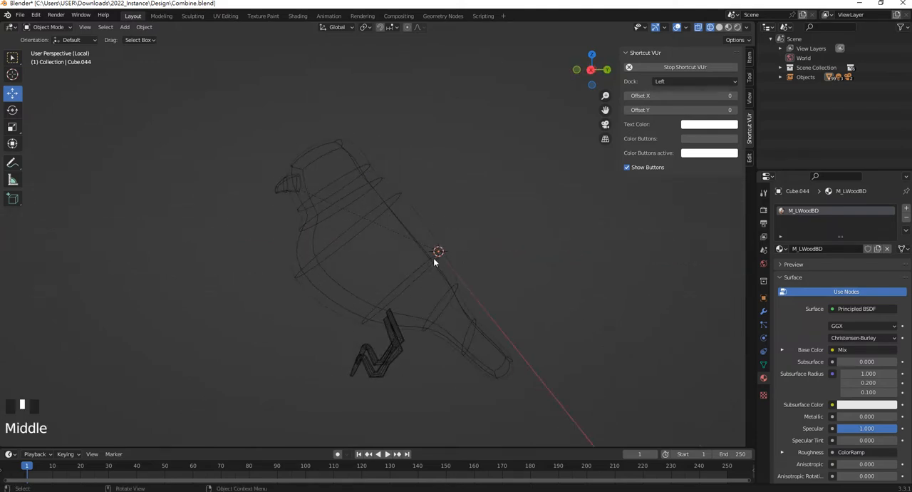
key("KP_3")
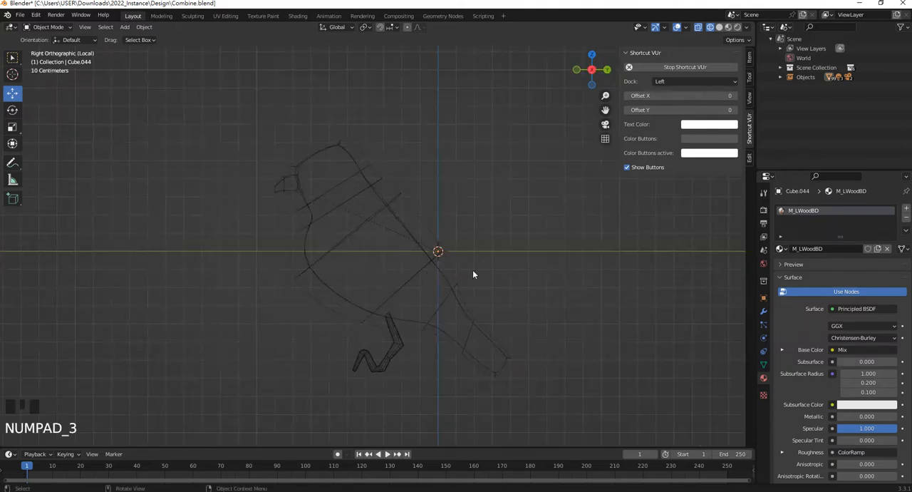
key("shift+a")
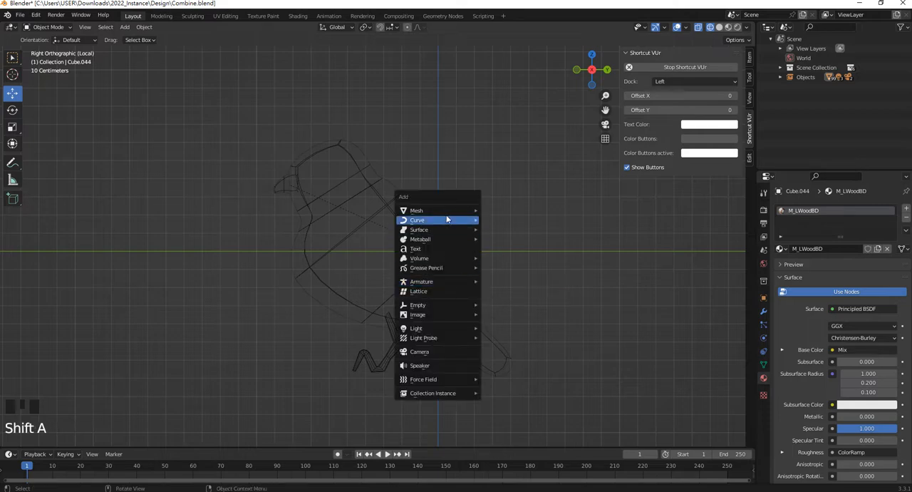
mouse_move(449, 281)
left_click(515, 278)
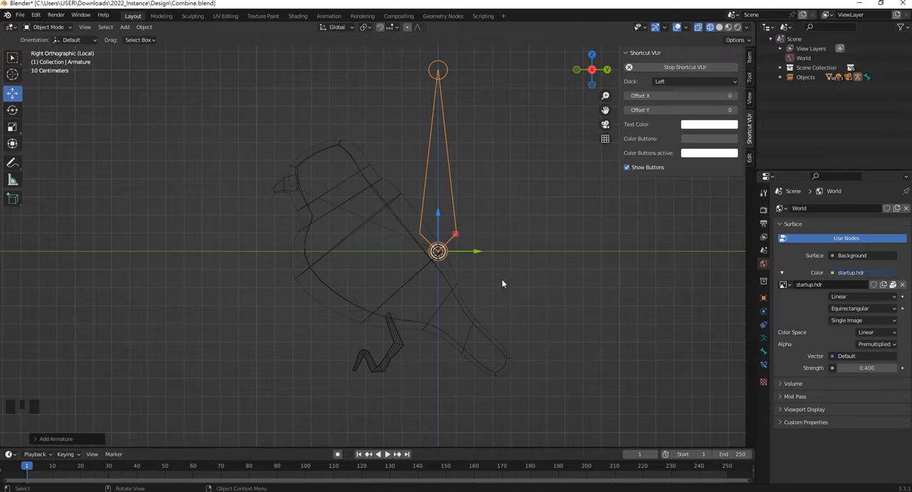
Move the armature into the lower part of the bird's body and scale it down to fit inside
key("g")
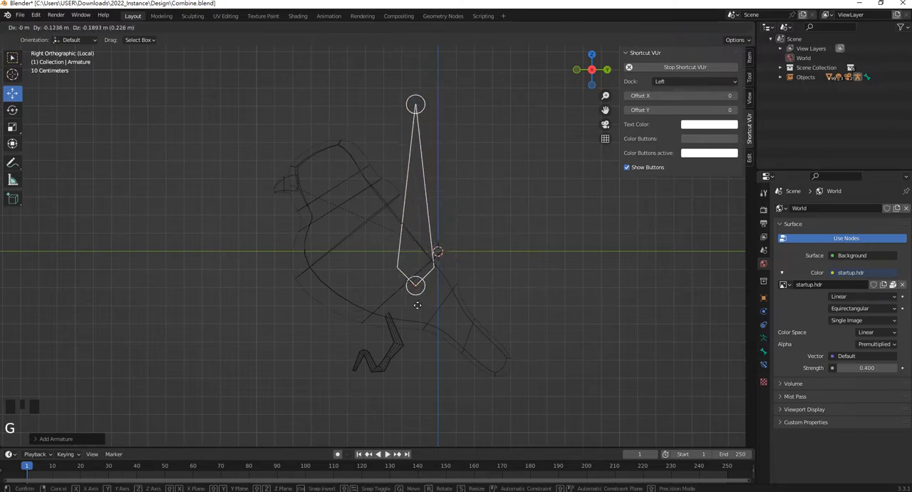
left_click(413, 308)
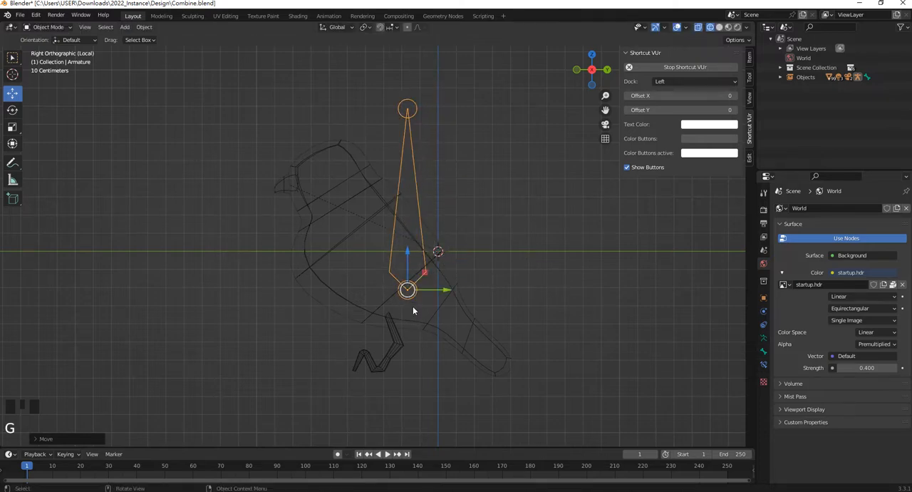
key("s")
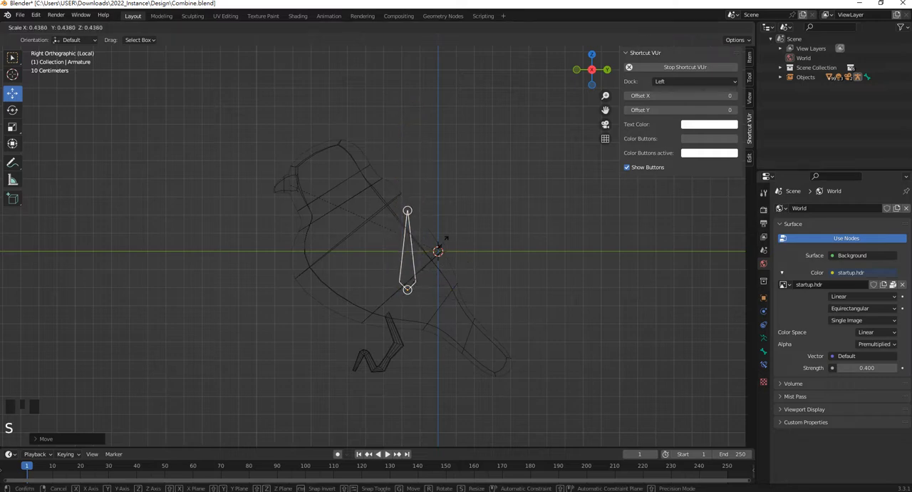
left_click(454, 258)
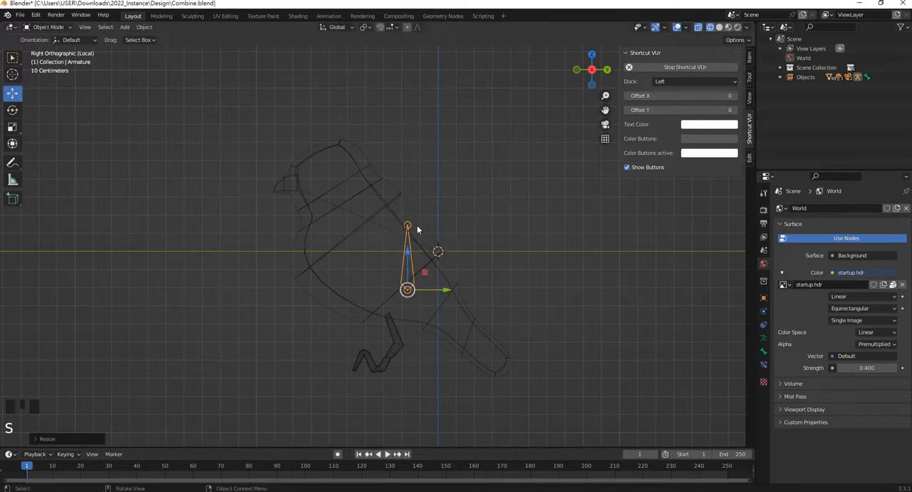
In Edit Mode, move the bone's tip forward to the middle of the bird's body
key("Tab")
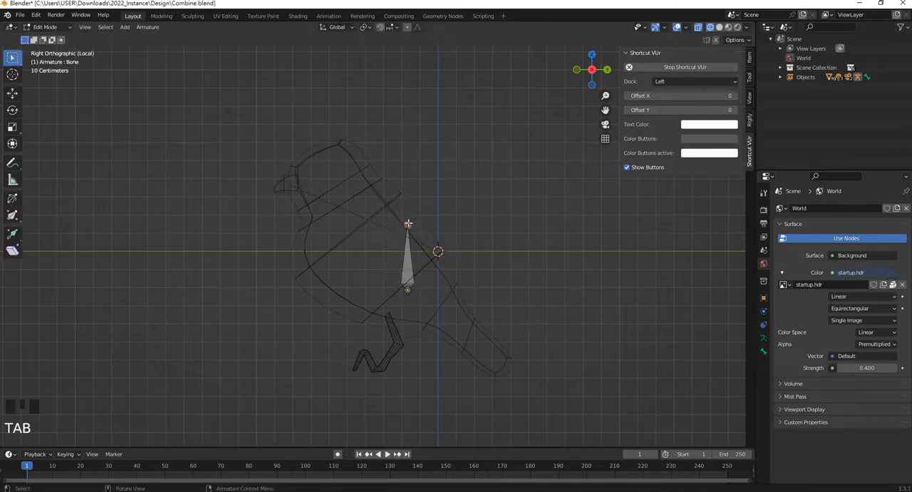
key("g")
left_click(372, 252)
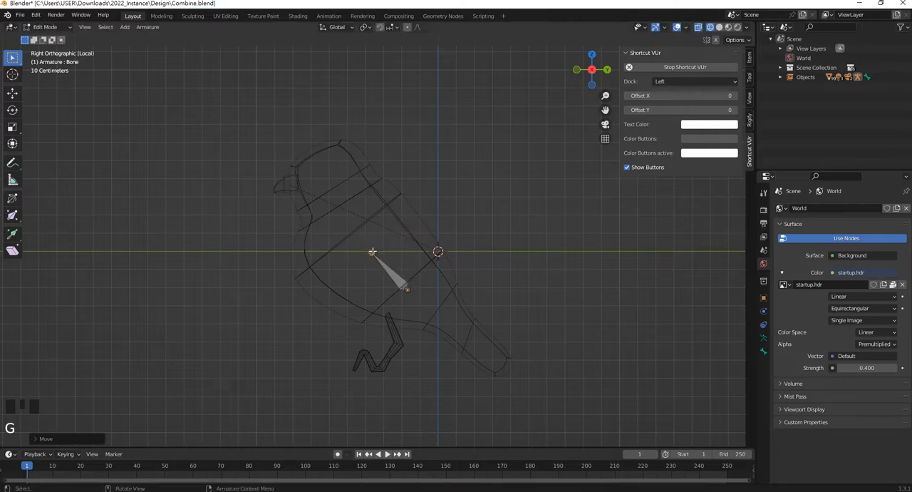
Extrude two chained bones from the bone's tip, one about 0.31 m long to the neck and one into the head
key("e")
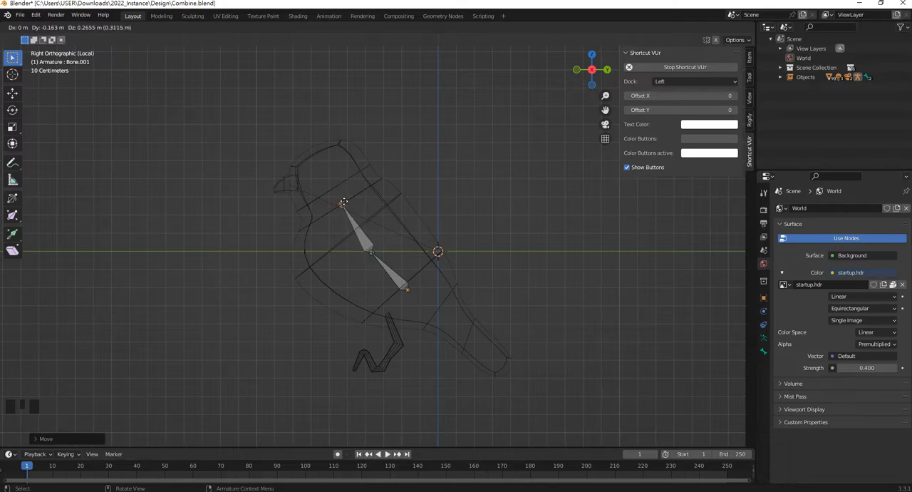
left_click(345, 202)
key("e")
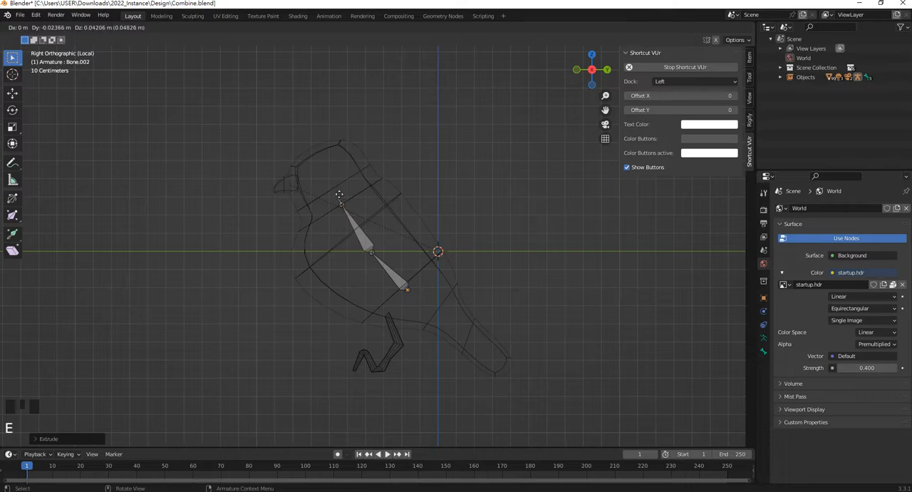
left_click(320, 156)
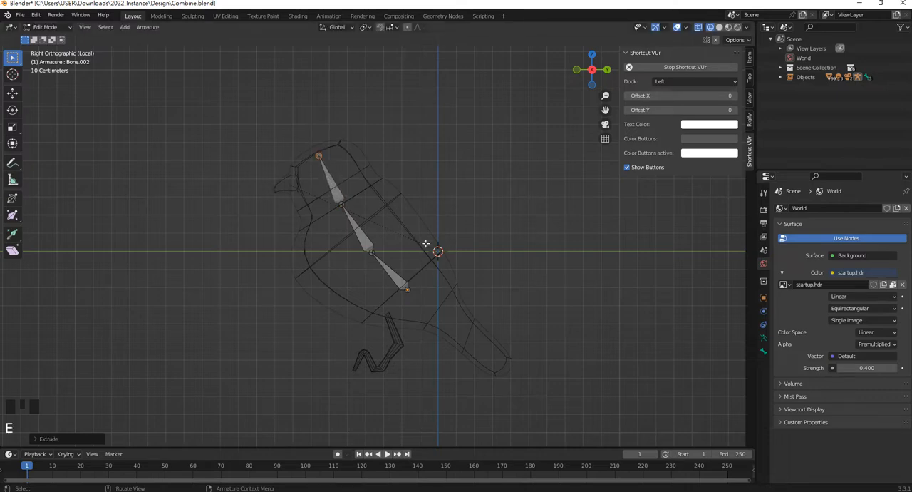
Extrude two chained bones from the base of the first bone, running back through the rear body to near the tail's tip
left_click(408, 289)
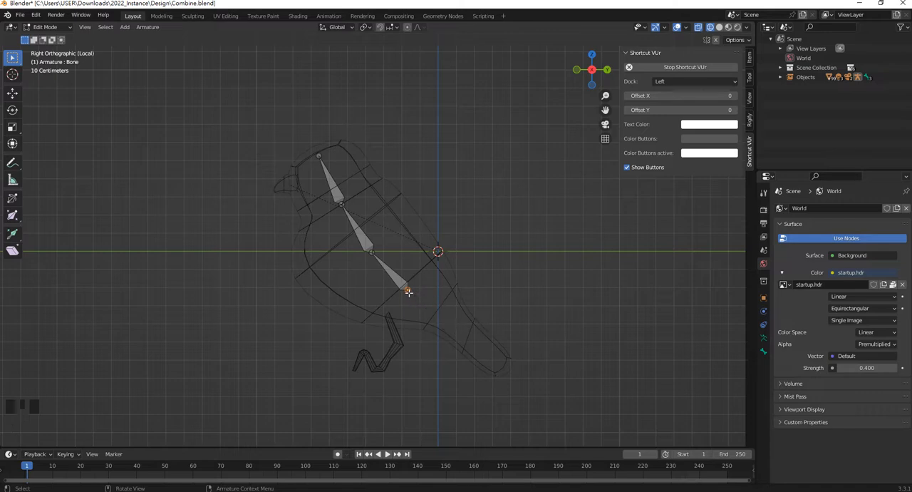
scroll(424, 311, "down", 2)
scroll(421, 306, "up", 5)
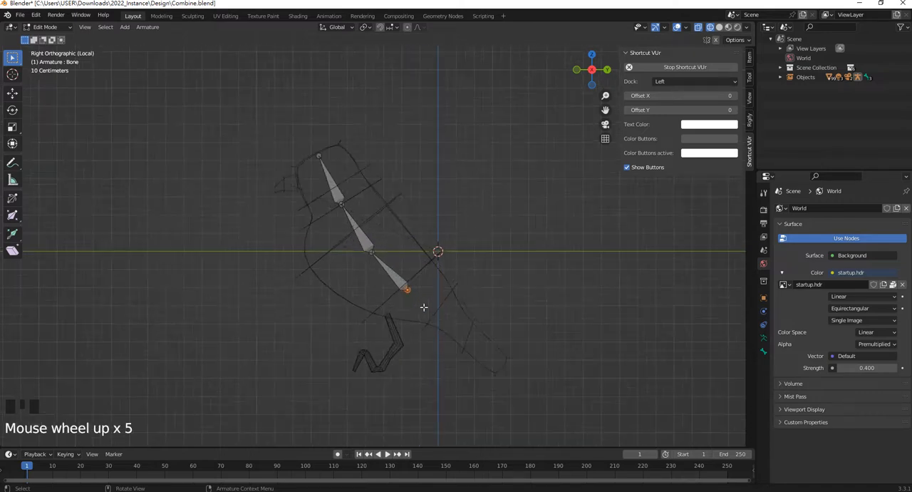
scroll(428, 317, "up", 2)
key("e")
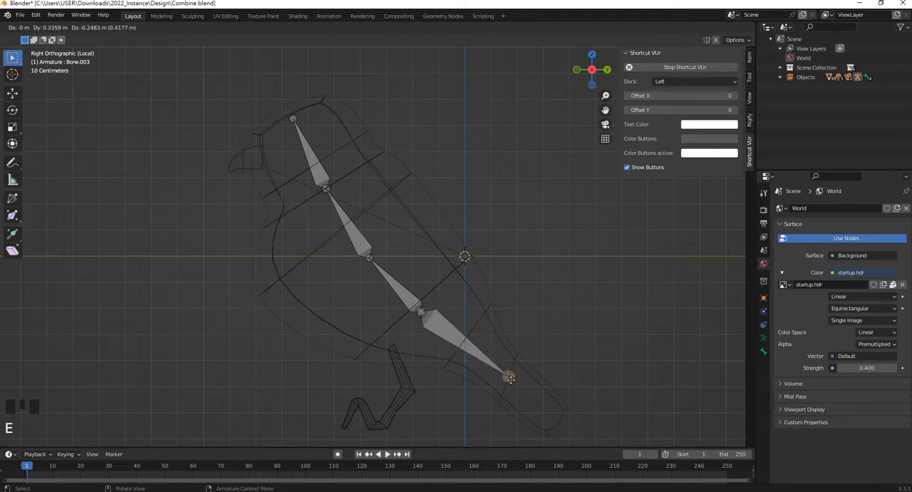
left_click(464, 341)
key("e")
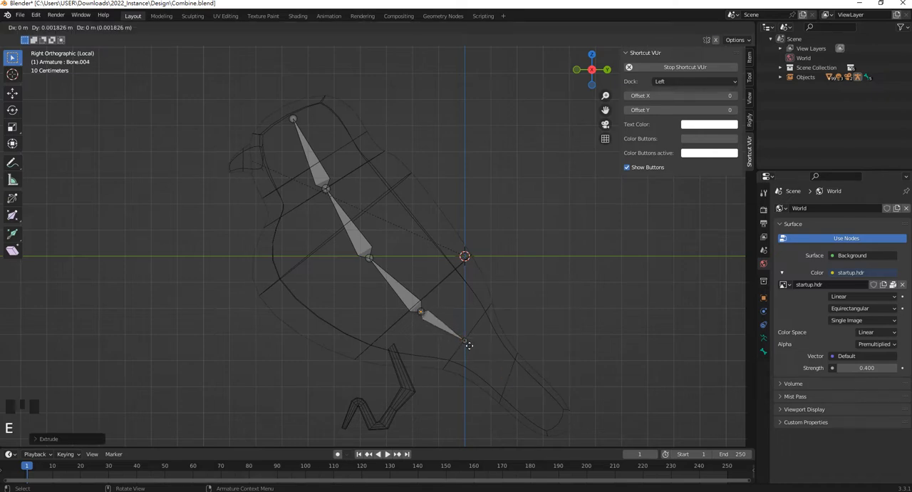
left_click(543, 411)
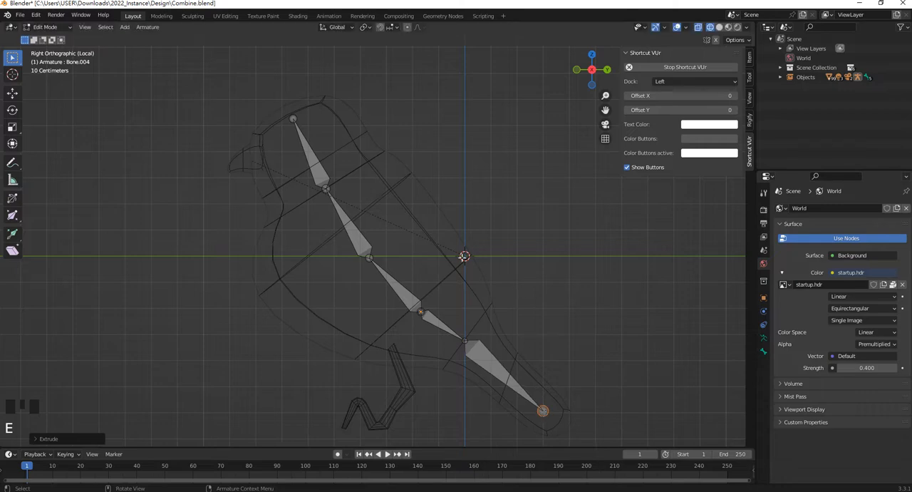
Move the joint between the body bone and the neck bone forward and slightly down into the bird's chest
left_click(369, 256)
left_click(12, 93)
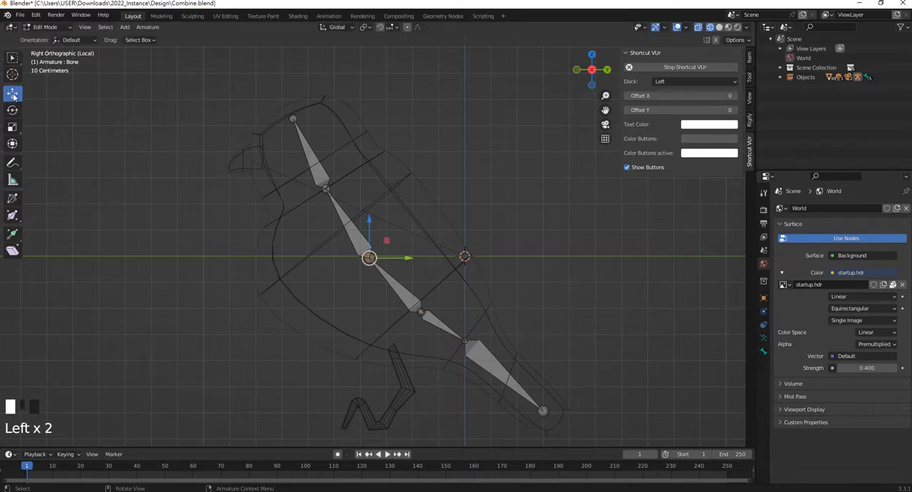
left_click_drag(396, 256, 384, 256)
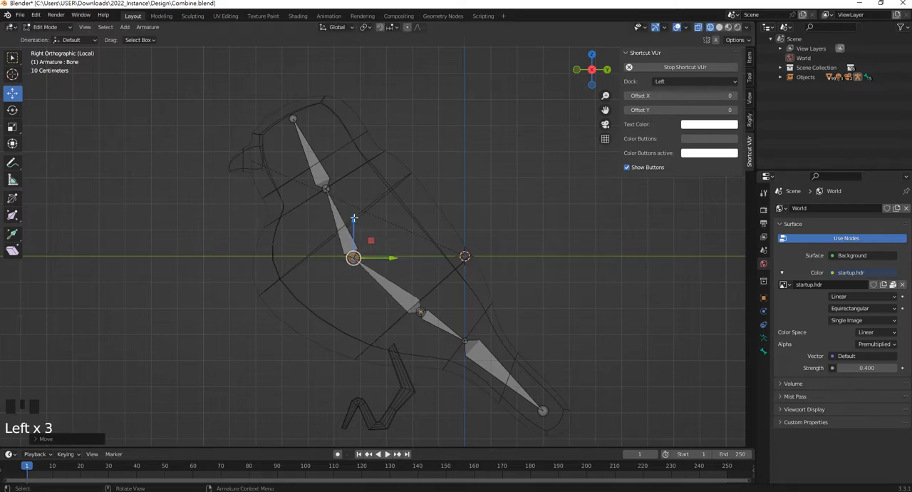
left_click_drag(355, 218, 355, 228)
left_click_drag(389, 267, 335, 267)
Shift the joint below the head bone slightly forward and the head bone's tip slightly backward
left_click(327, 189)
left_click_drag(354, 189, 346, 189)
left_click(294, 121)
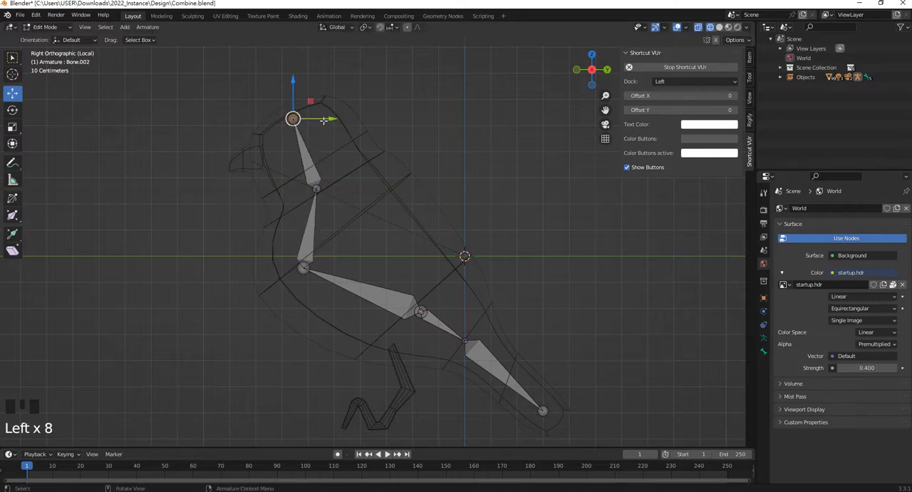
left_click_drag(331, 120, 334, 120)
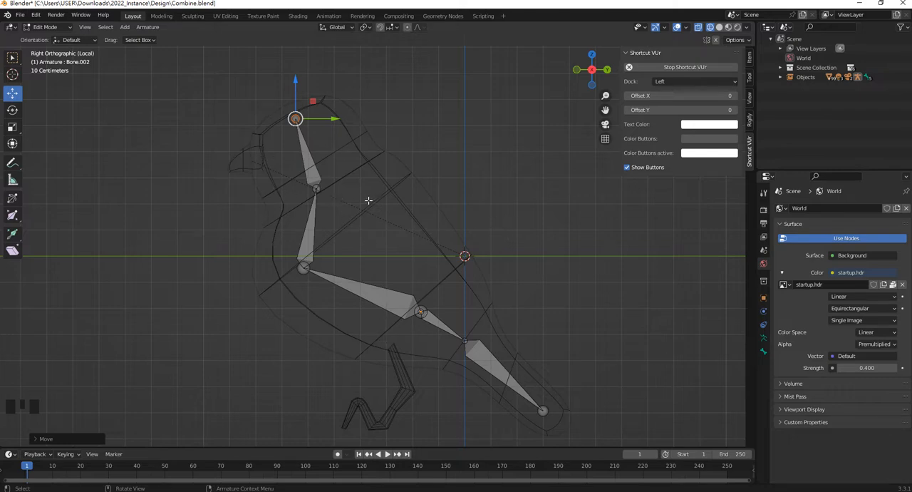
Test in Pose Mode whether the tail bones follow when the body bone is moved
key("Tab")
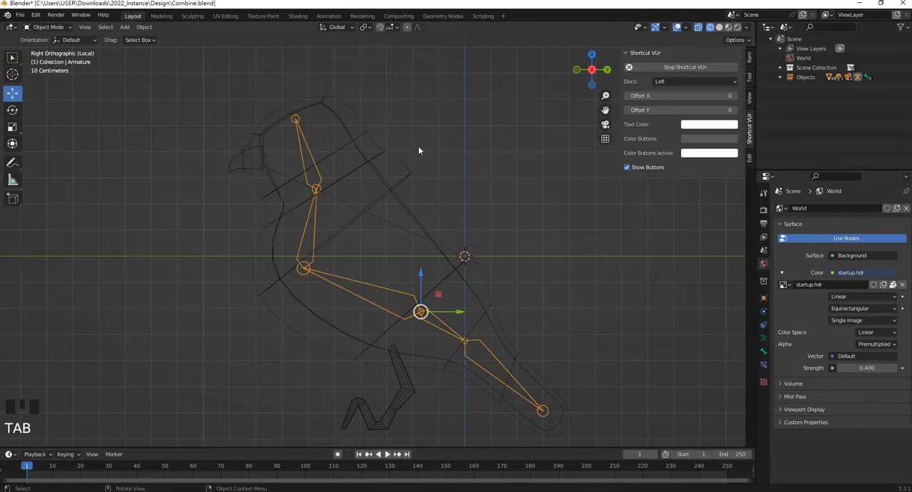
left_click(344, 198)
left_click(307, 146)
left_click(54, 28)
left_click(64, 64)
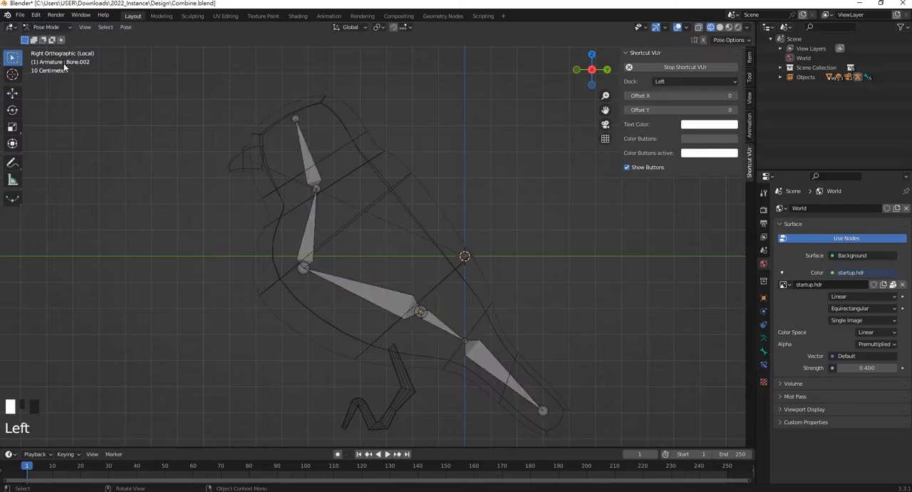
left_click(408, 312)
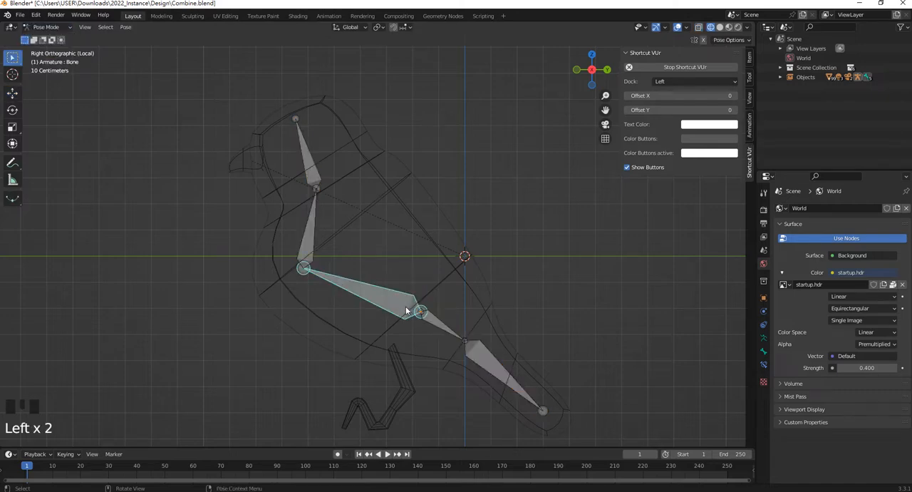
key("g")
right_click(441, 330)
left_click(446, 330)
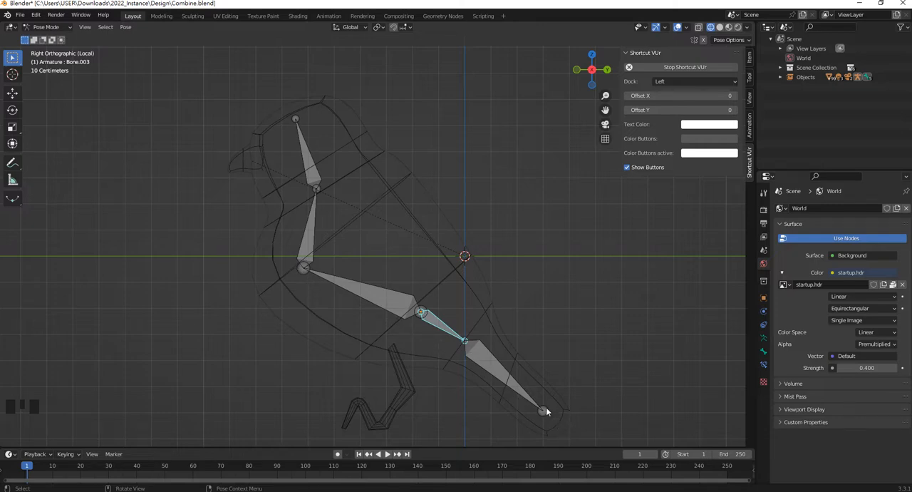
In Edit Mode, parent both tail bones to the body bone with Keep Offset
left_click(47, 27)
left_click(50, 51)
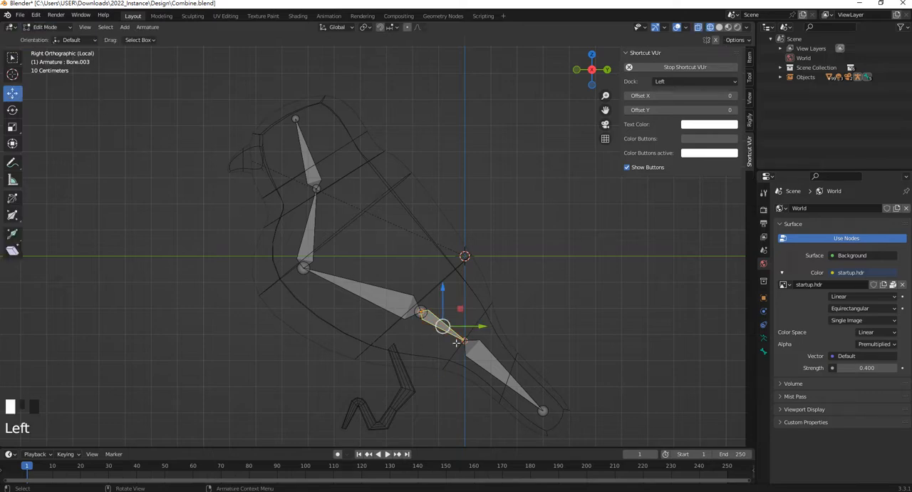
left_click(510, 332)
left_click(487, 364)
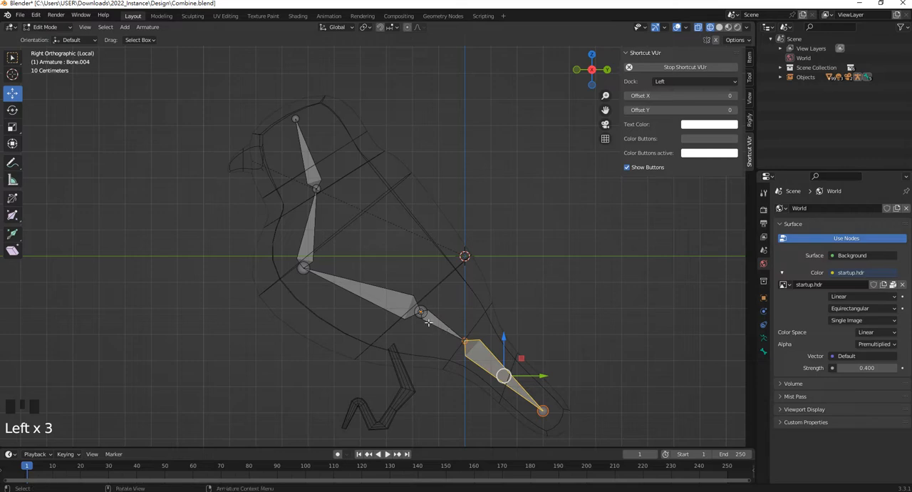
left_click(428, 314, "shift")
left_click(400, 304, "shift")
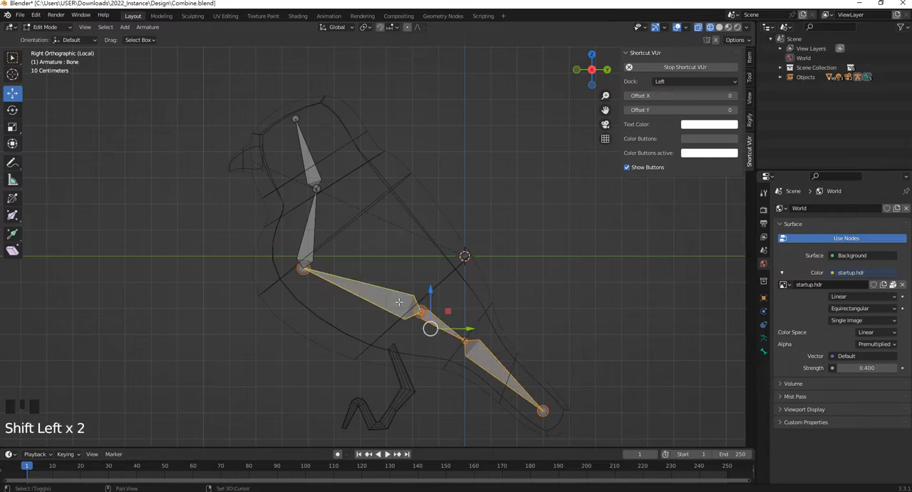
key("ctrl+p")
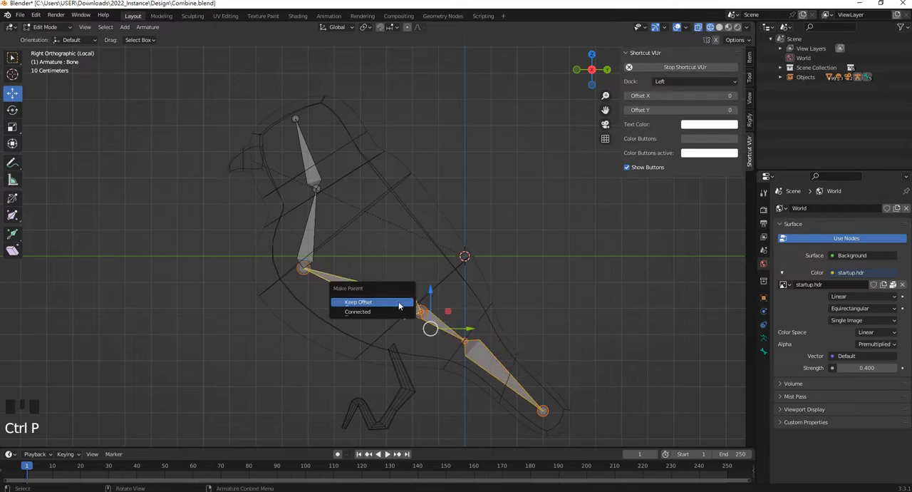
left_click(380, 302)
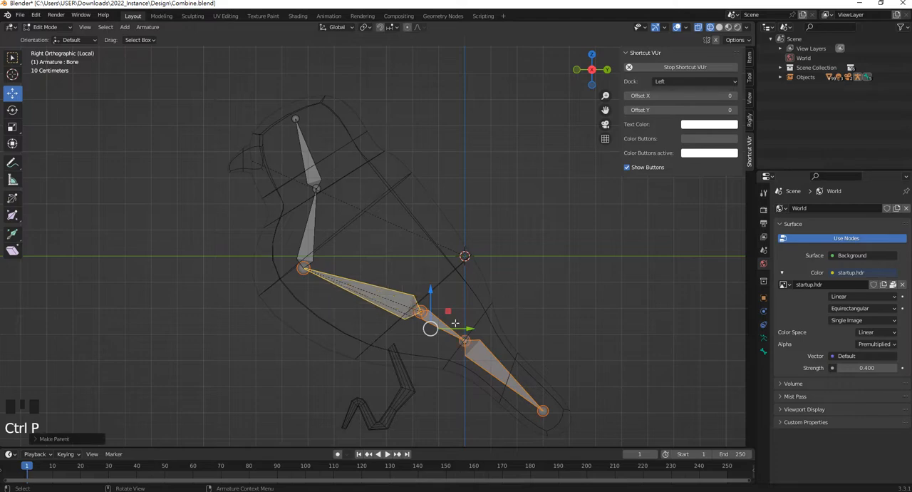
Switch the armature to Pose Mode and test the new parenting by moving the body bone, leaving the bones in their original place and deselected
left_click(35, 28)
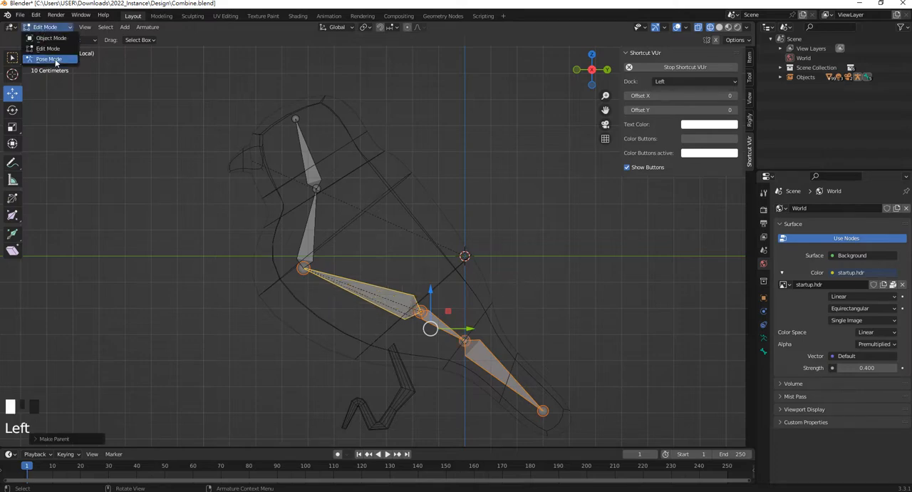
left_click(50, 59)
left_click(402, 305)
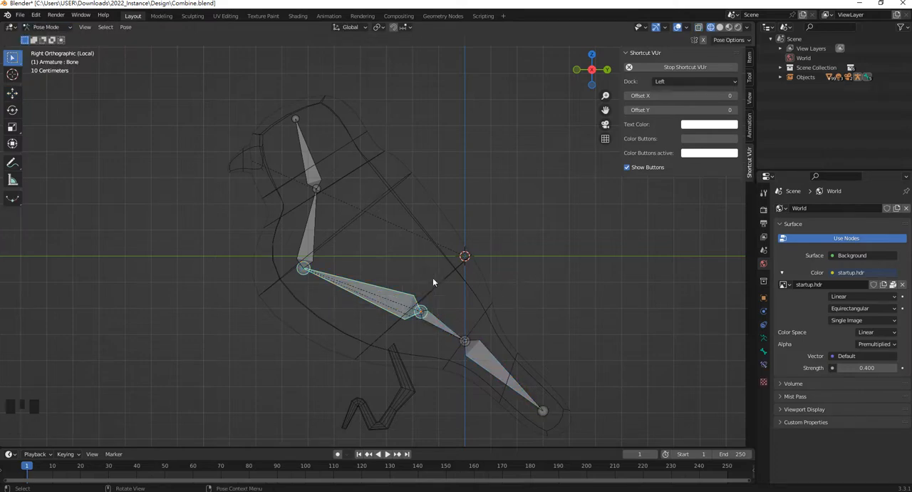
key("g")
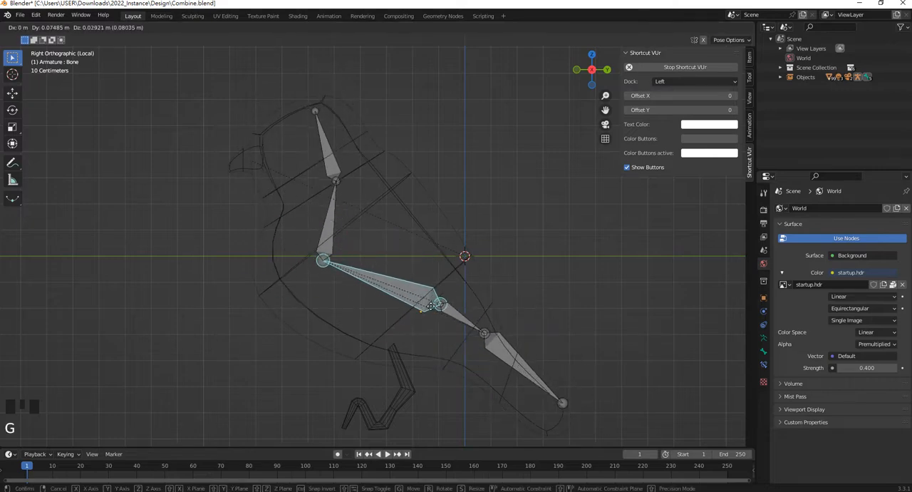
left_click(443, 324)
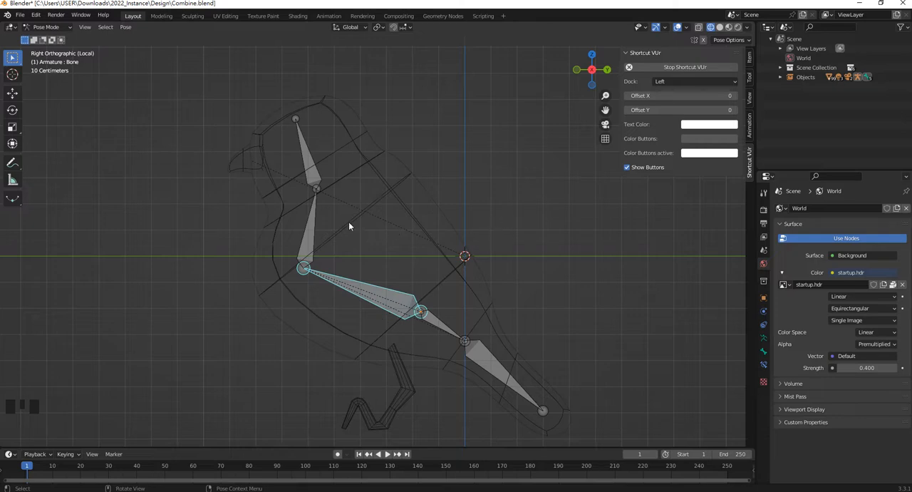
left_click(347, 256)
left_click(355, 221)
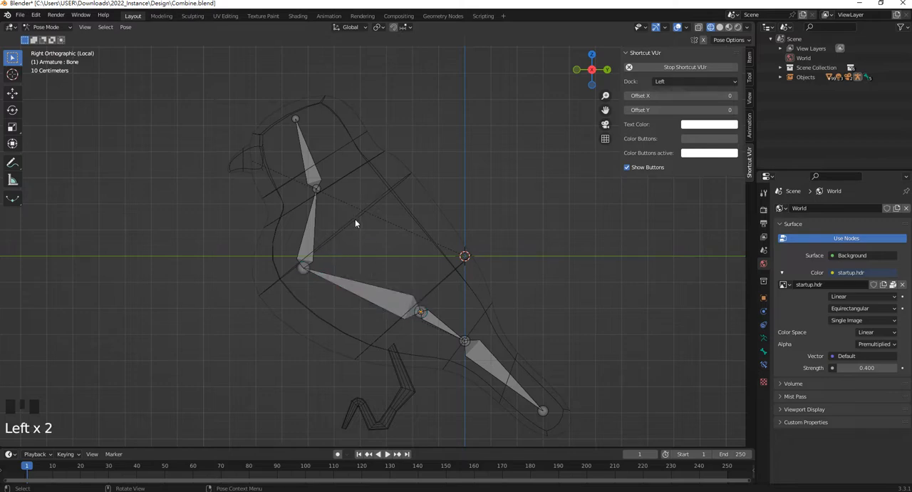
Turn off Lock Object Modes so the bird mesh can be selected while the armature is in Pose Mode
left_click(36, 15)
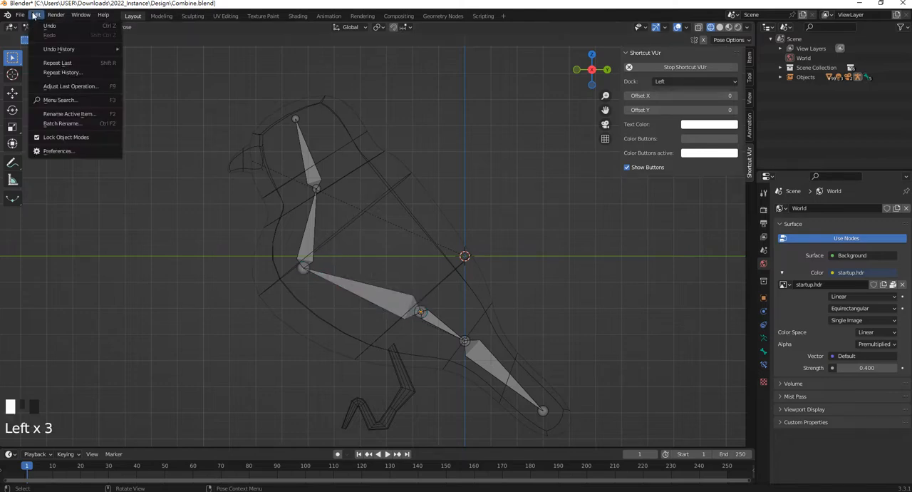
left_click(78, 145)
left_click(66, 30)
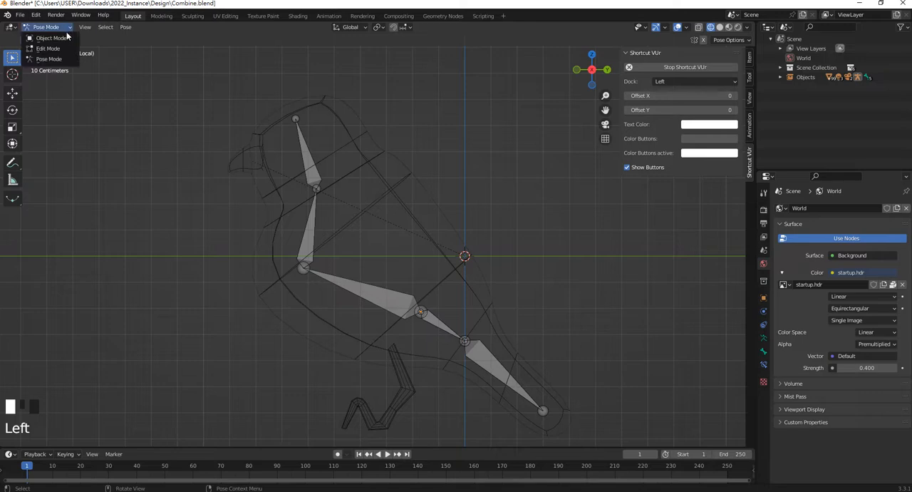
left_click(490, 158)
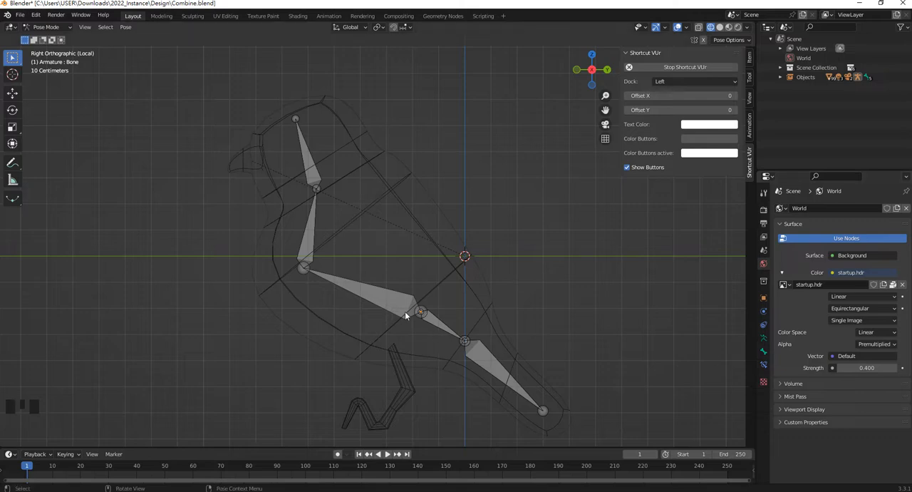
Set the armature's viewport display to In Front and switch the view to solid shading
left_click(763, 337)
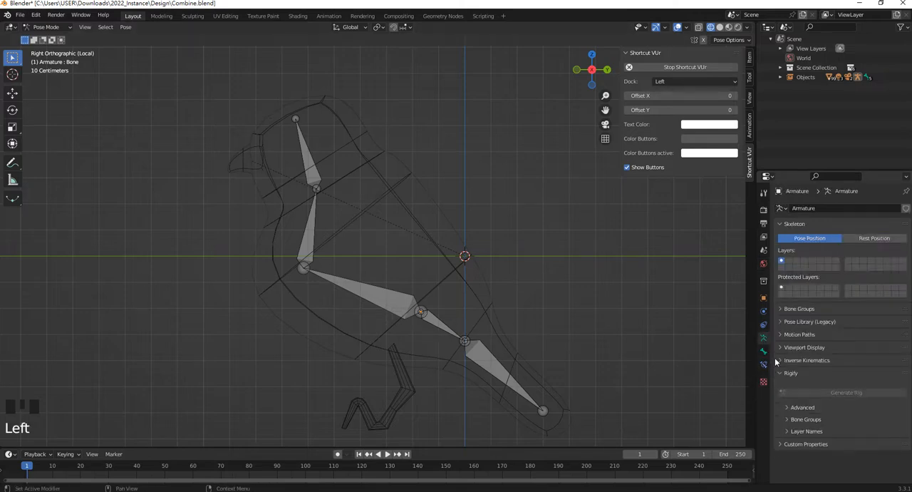
left_click(782, 347)
left_click(839, 405)
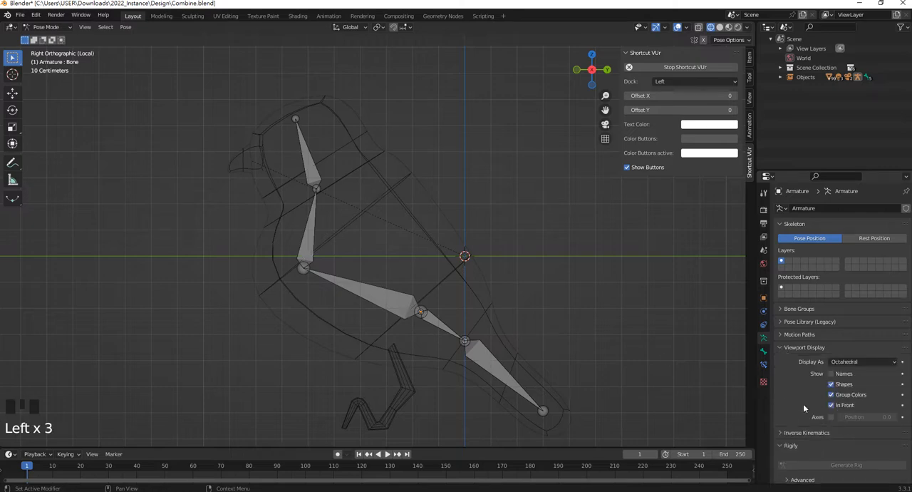
key("z")
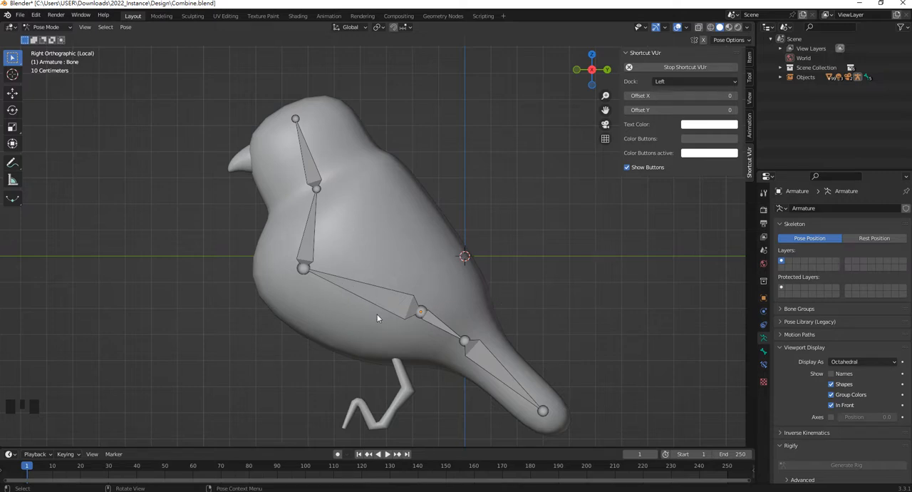
Parent the bird's body mesh to the armature, with all five bones selected, using Armature Deform With Automatic Weights
left_click(398, 223)
left_click(400, 299, "shift")
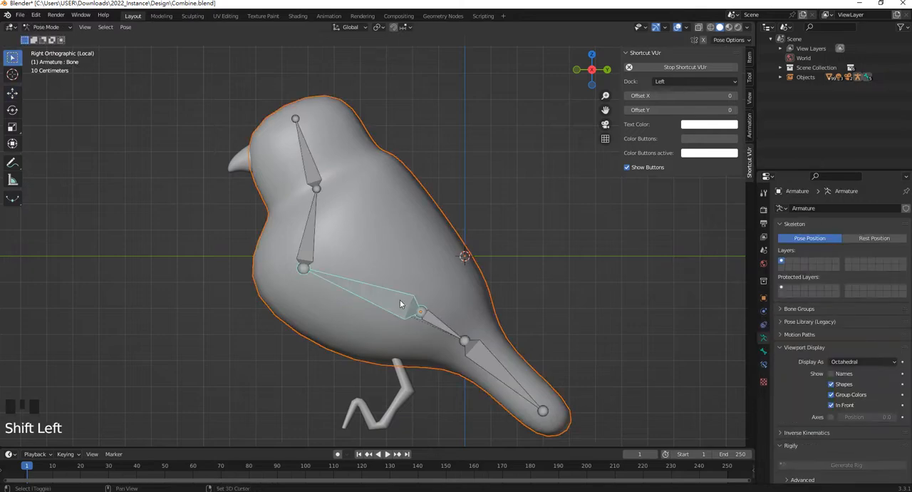
left_click(439, 324, "shift")
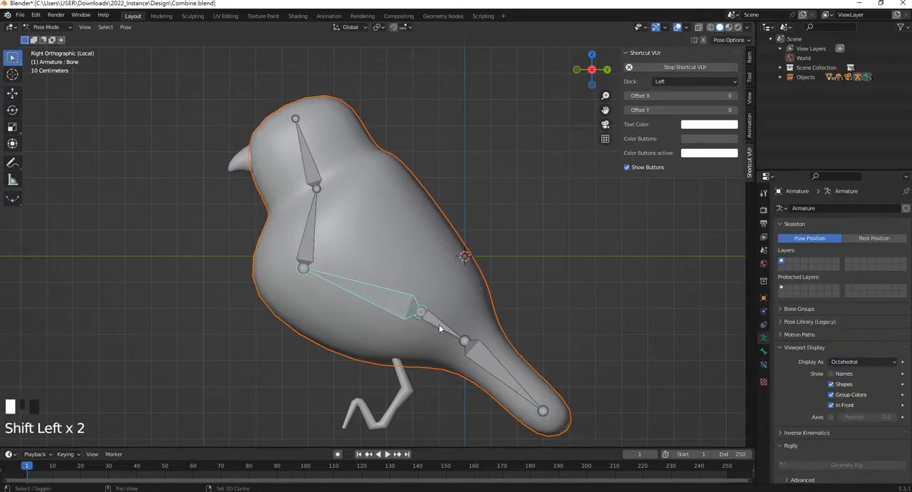
left_click(490, 361, "shift")
left_click(315, 225, "shift")
left_click(309, 174, "shift")
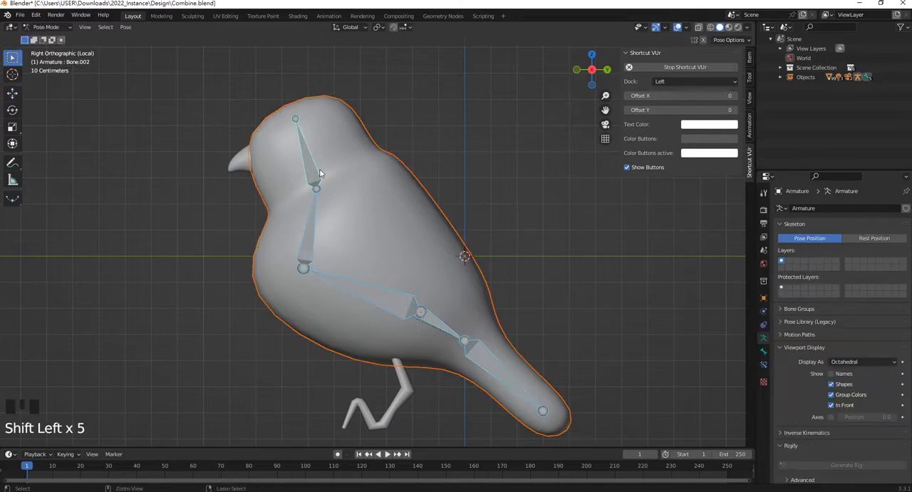
key("ctrl+p")
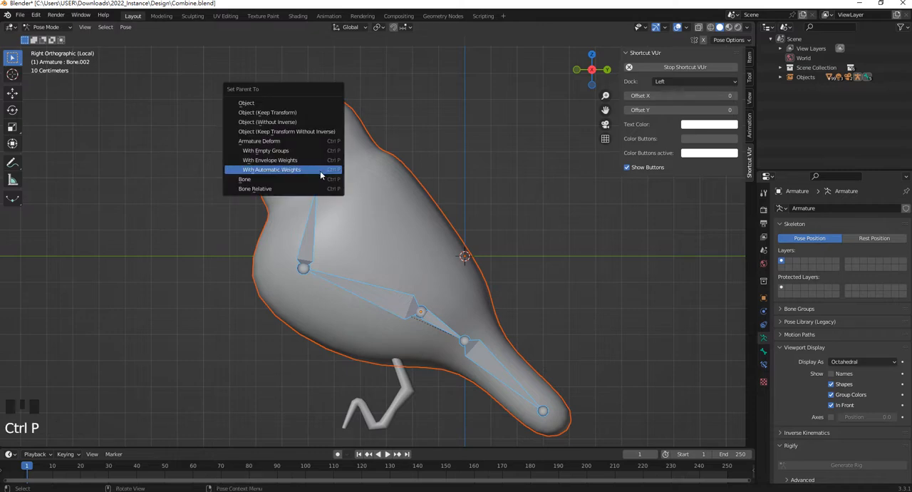
left_click(321, 170)
Apply Armature Deform With Automatic Weights to the body mesh and test it by rotating the head bone, leaving the original pose
left_click(325, 168)
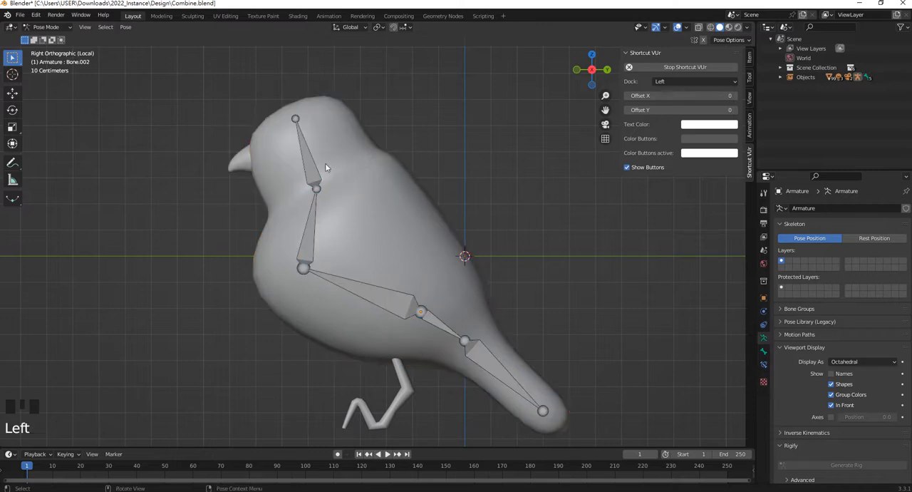
left_click(325, 167)
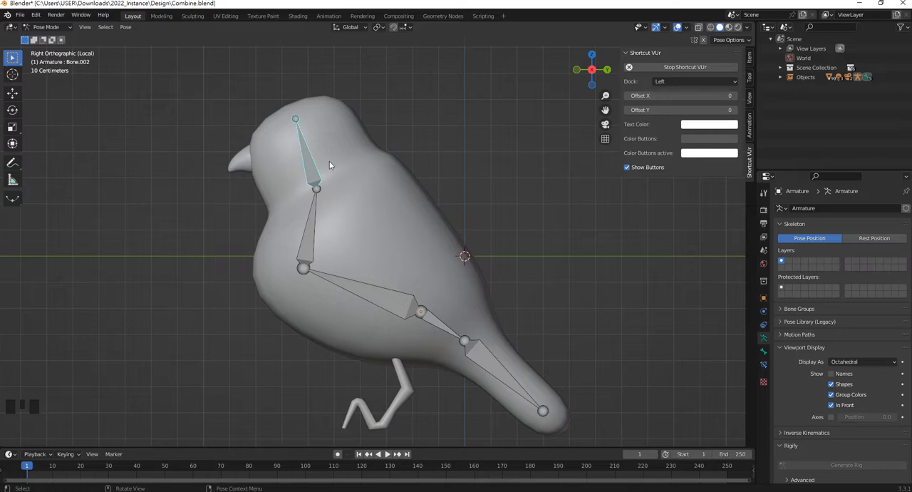
key("r")
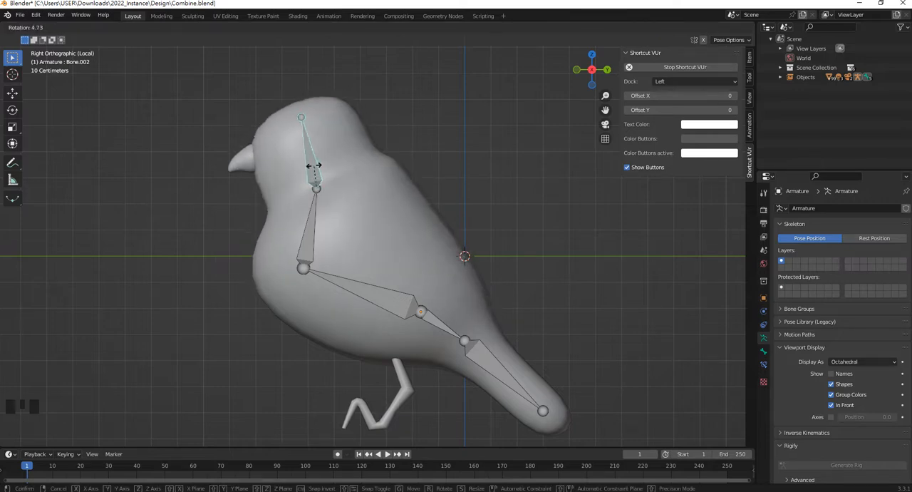
right_click(316, 168)
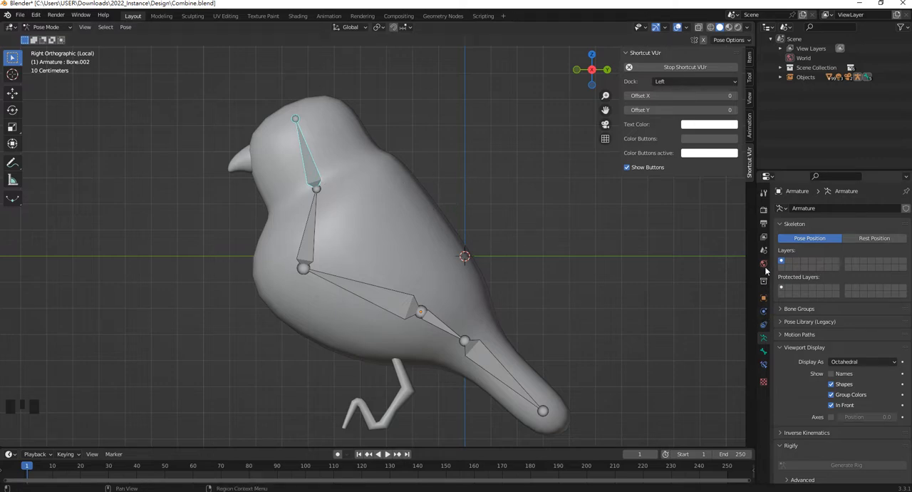
Select the bird's body mesh and examine its Armature modifier and its list of vertex groups
left_click(435, 249)
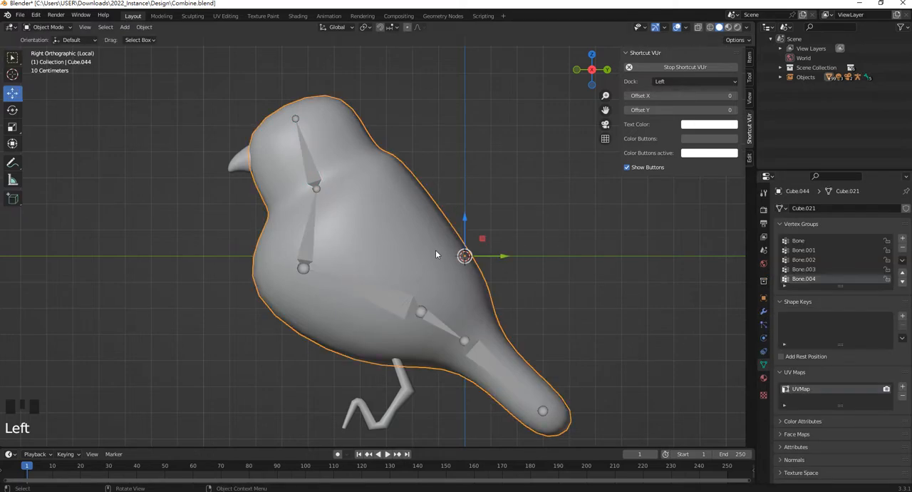
left_click(764, 314)
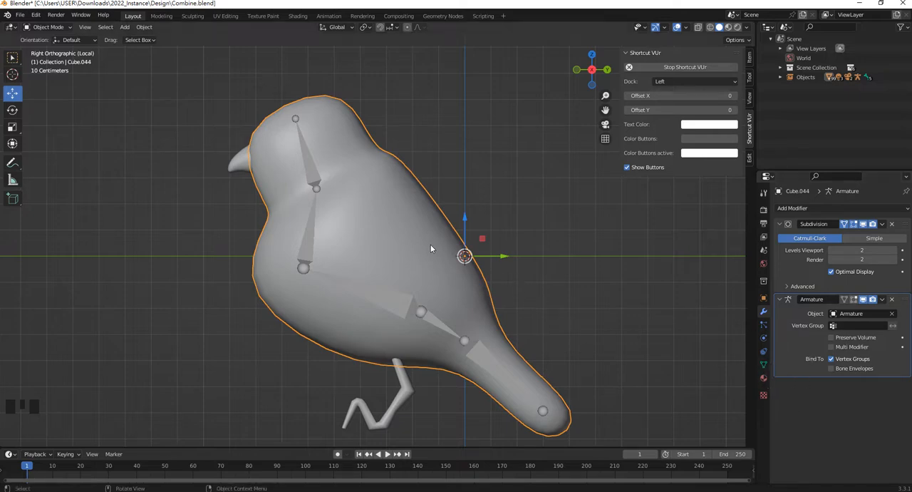
left_click(763, 365)
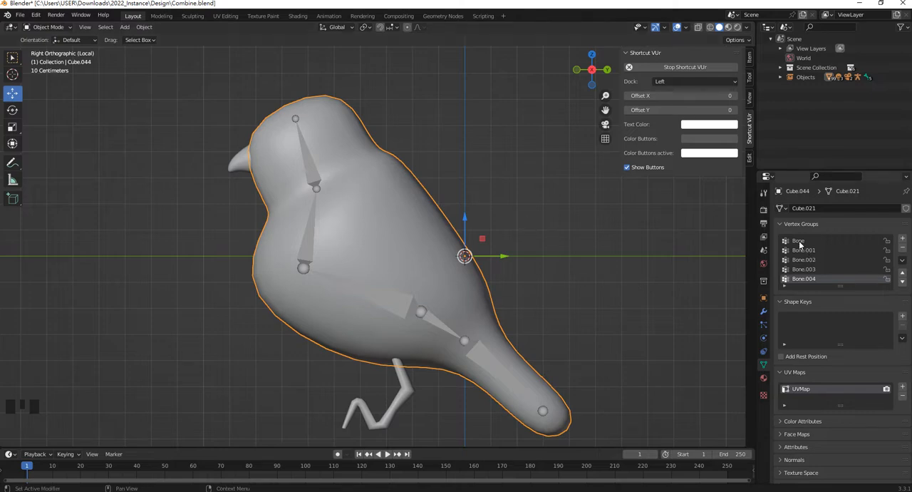
Inspect the weights of Bone, Bone.001 and Bone.002 in Weight Paint mode, then return to Object Mode and deselect the body
left_click(50, 27)
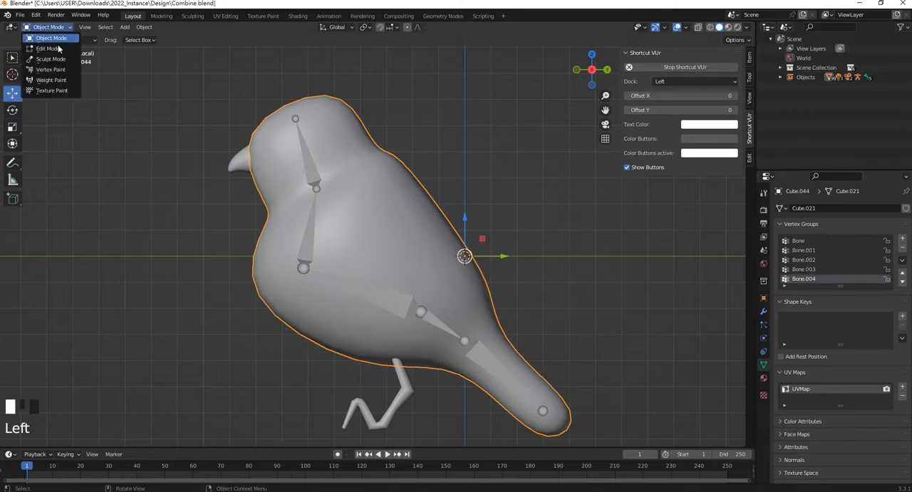
left_click(52, 80)
left_click(802, 243)
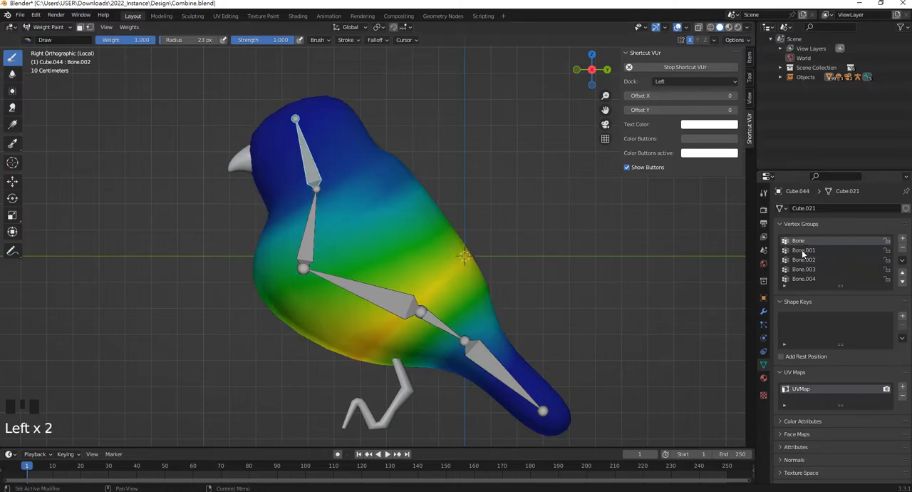
left_click(803, 252)
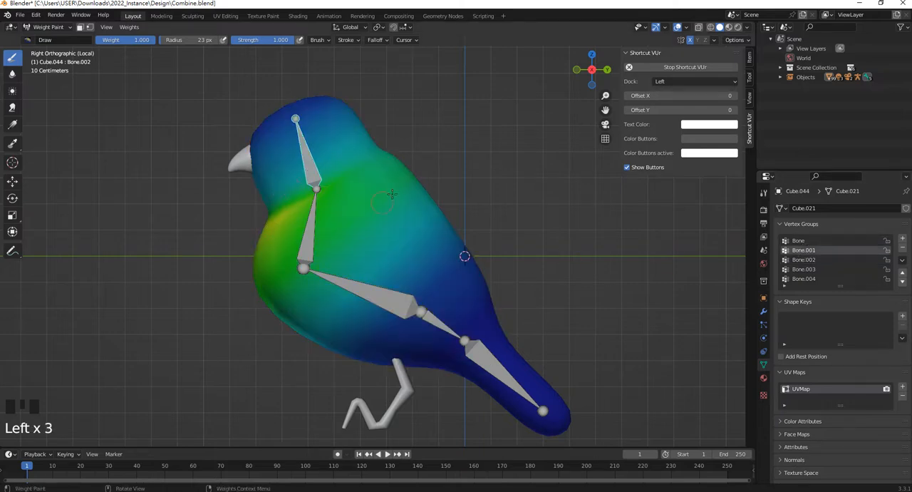
left_click(805, 261)
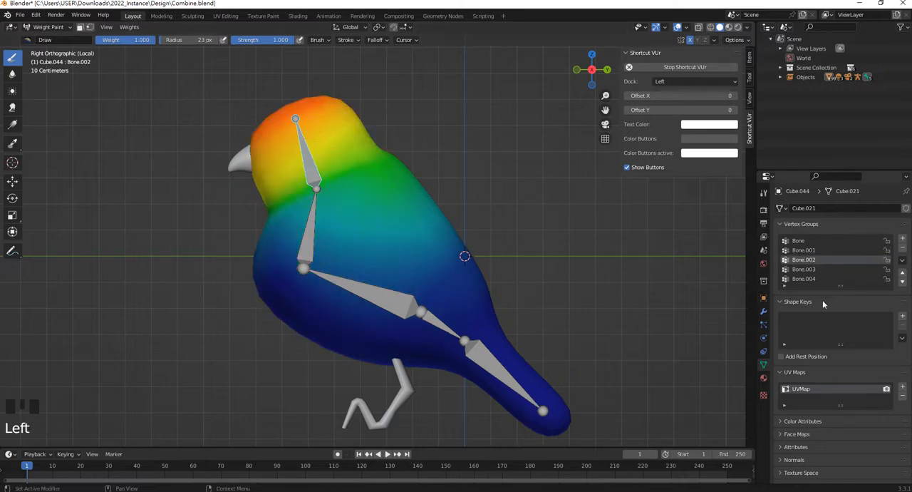
left_click(48, 26)
left_click(45, 38)
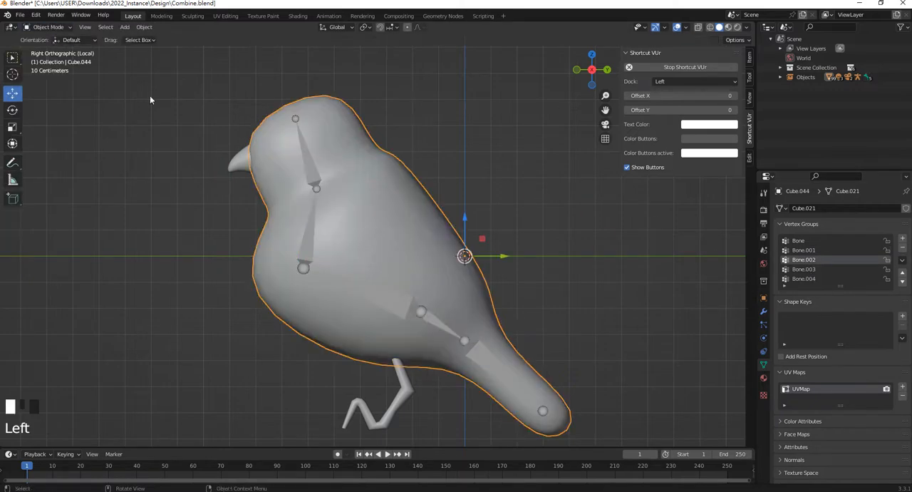
left_click(508, 174)
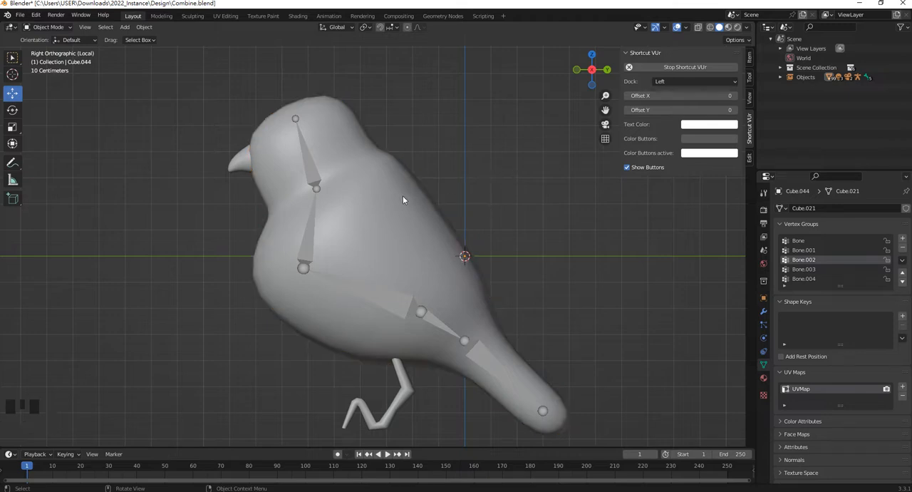
Select the beak together with the body mesh and switch to wireframe shading to examine how the beak overlaps the head
middle_click_drag(242, 156, 324, 203, "shift")
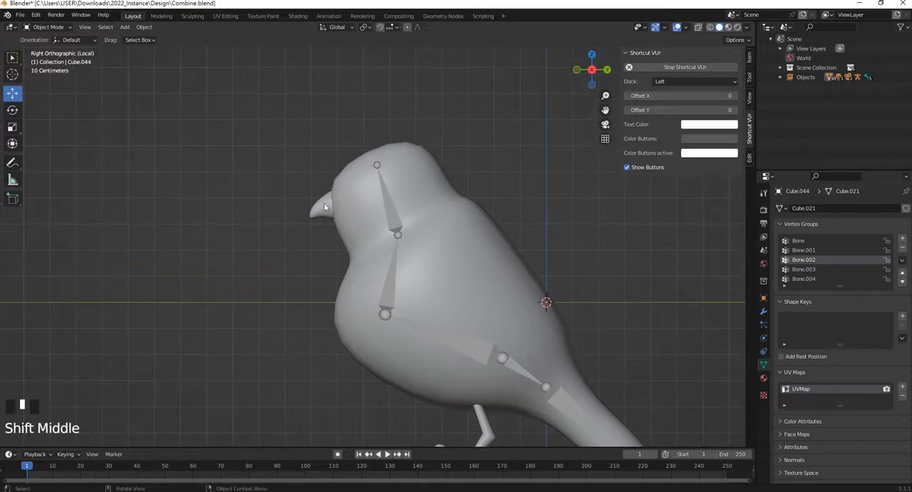
left_click(328, 206)
scroll(385, 215, "up", 3)
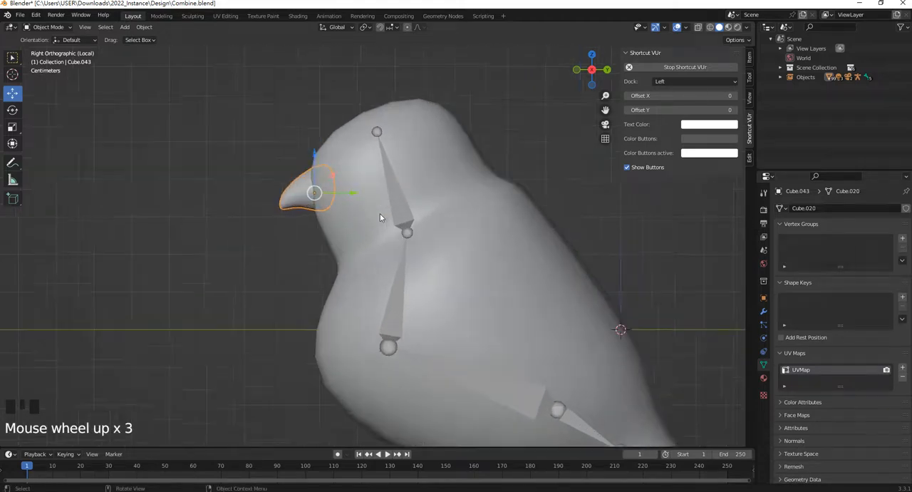
left_click(356, 162, "shift")
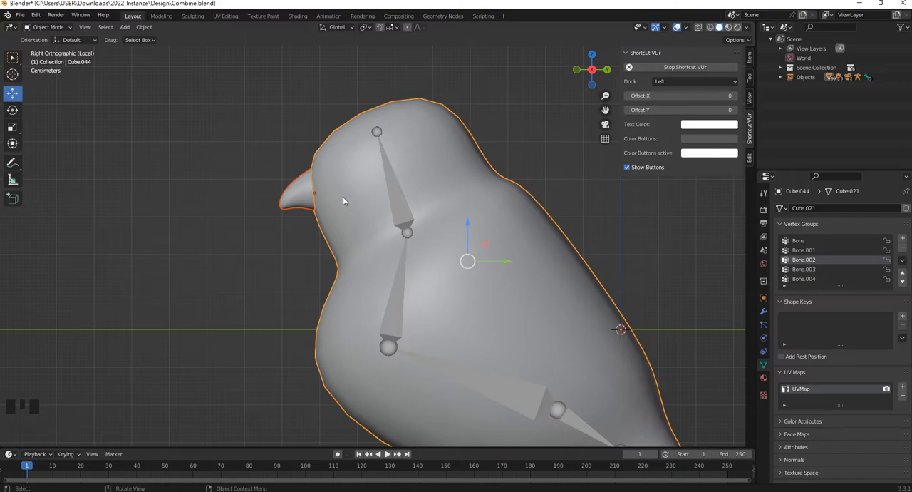
key("z")
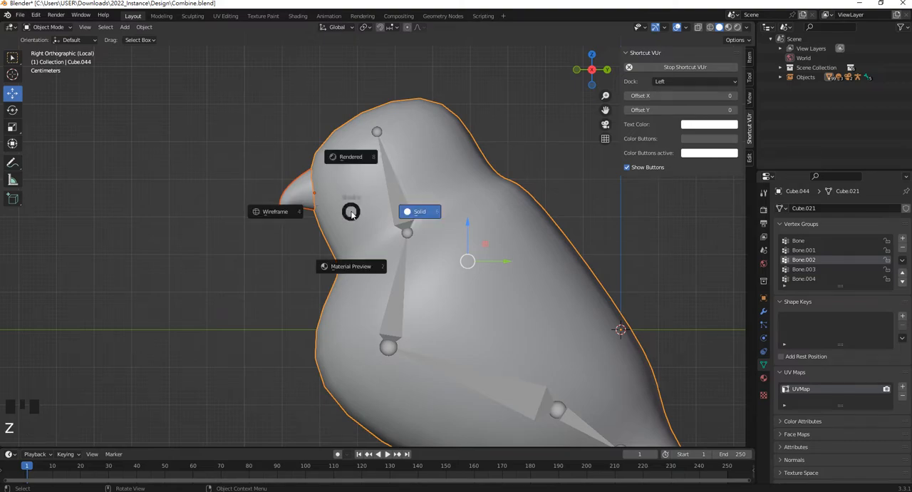
left_click(283, 214)
scroll(326, 171, "up", 5)
middle_click_drag(270, 143, 293, 157, "shift")
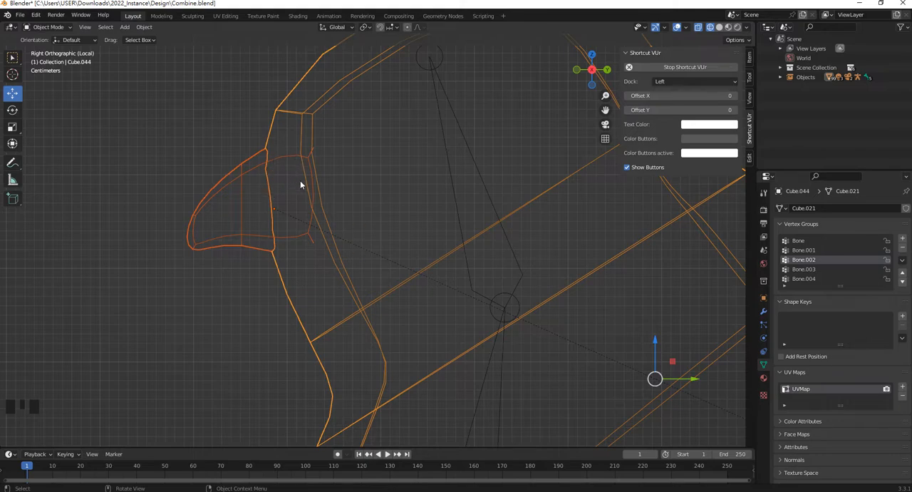
scroll(306, 188, "down", 3)
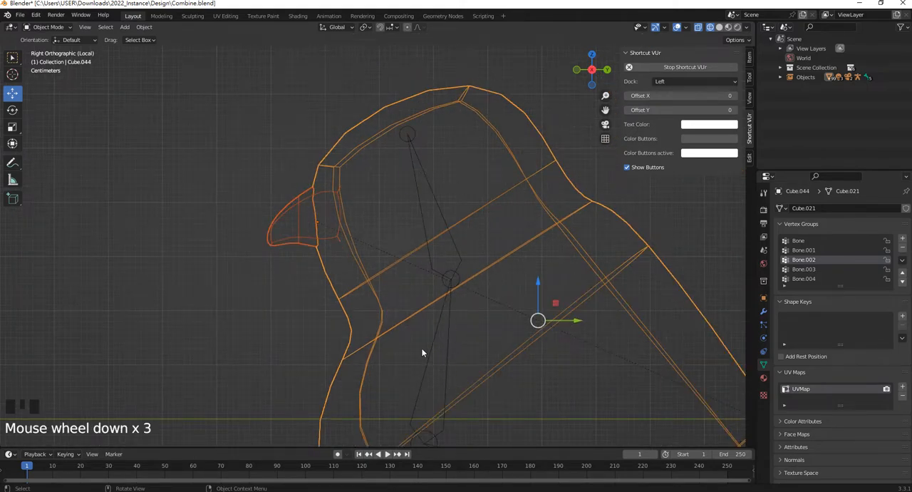
left_click(299, 253)
left_click(304, 230)
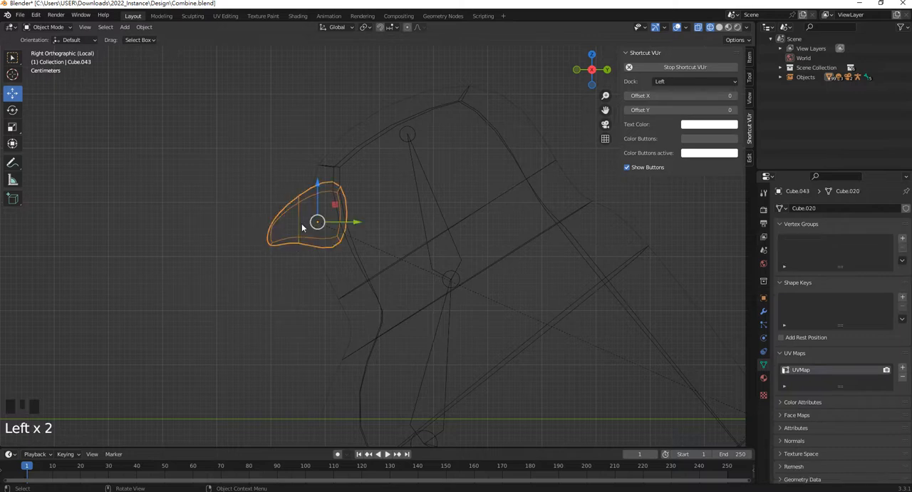
scroll(369, 221, "up", 2)
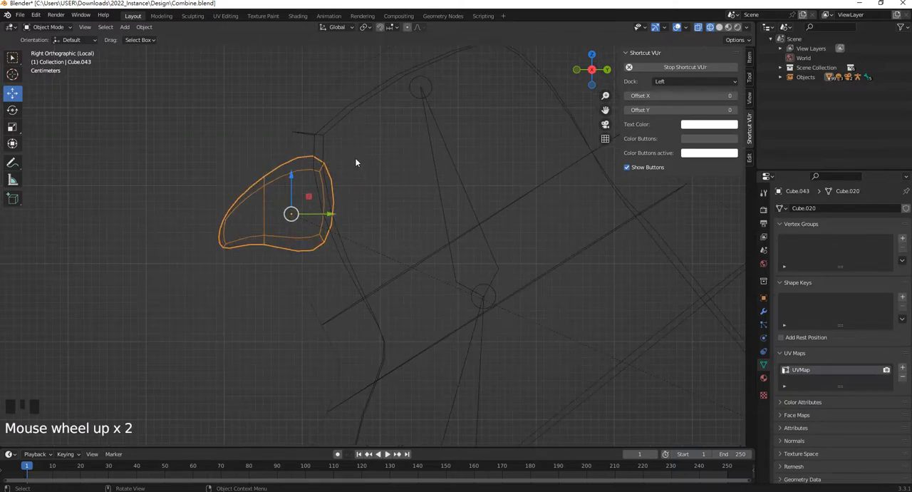
left_click(343, 105, "shift")
left_click(338, 90, "shift")
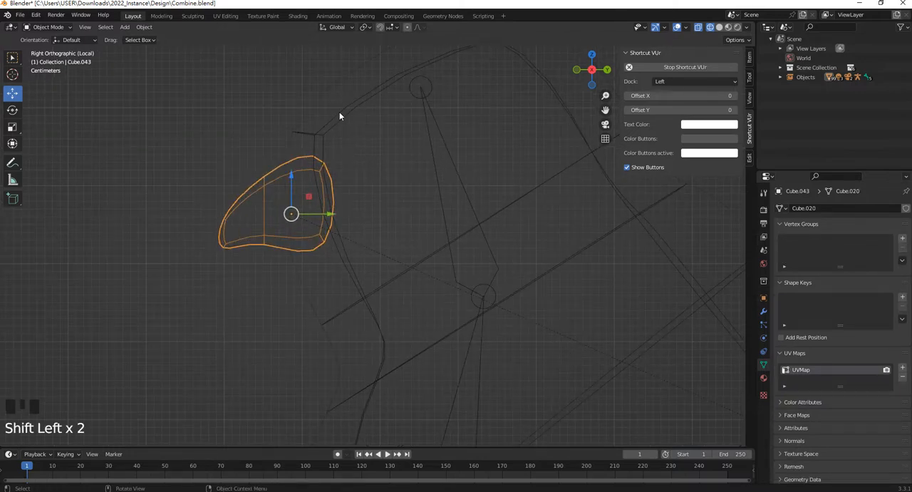
left_click(340, 112, "shift")
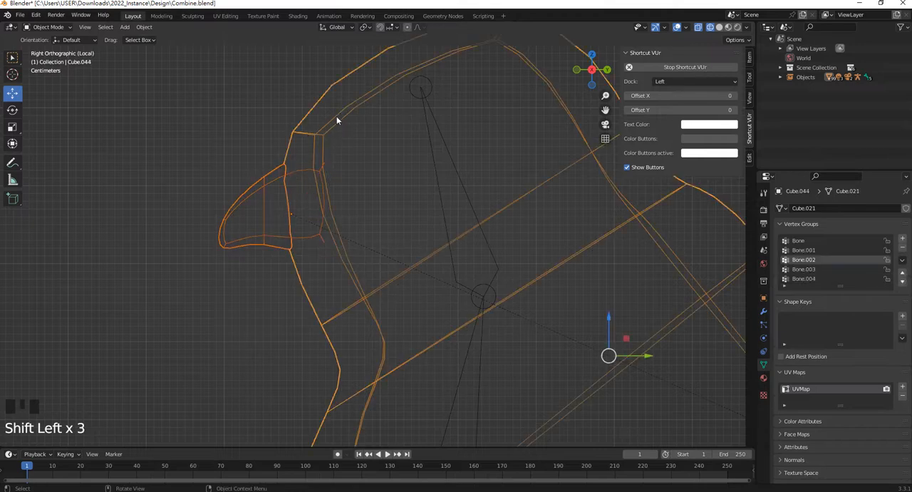
left_click(360, 194)
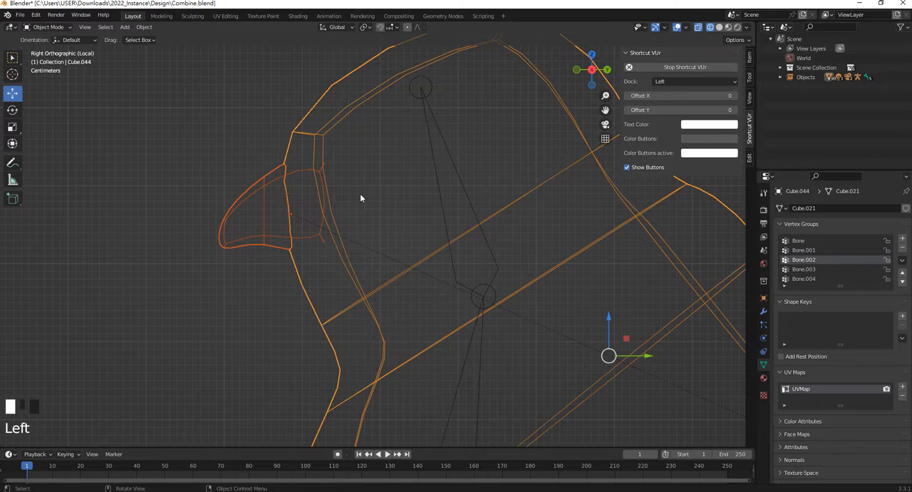
left_click(260, 190)
left_click(329, 132, "shift")
left_click(381, 203)
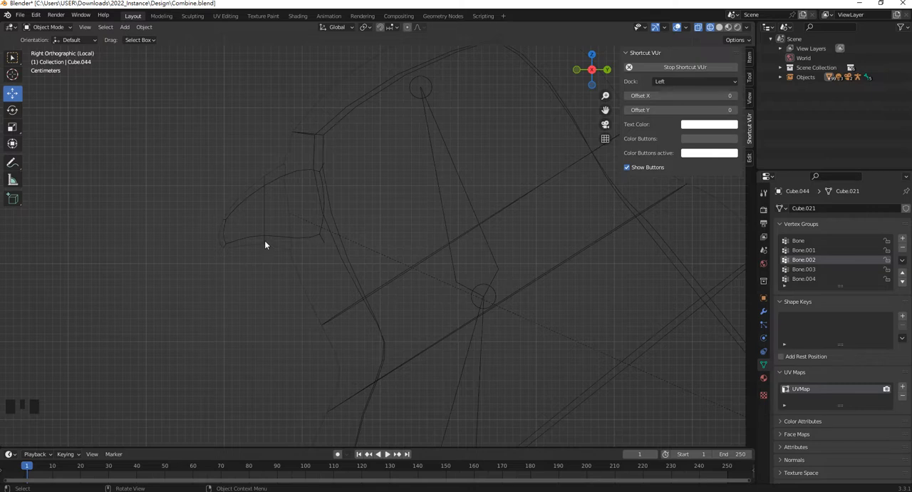
Try to parent the beak mesh to the head bone in Pose Mode with the Bone option, and undo the parenting
scroll(453, 207, "down", 7)
scroll(441, 246, "up", 2)
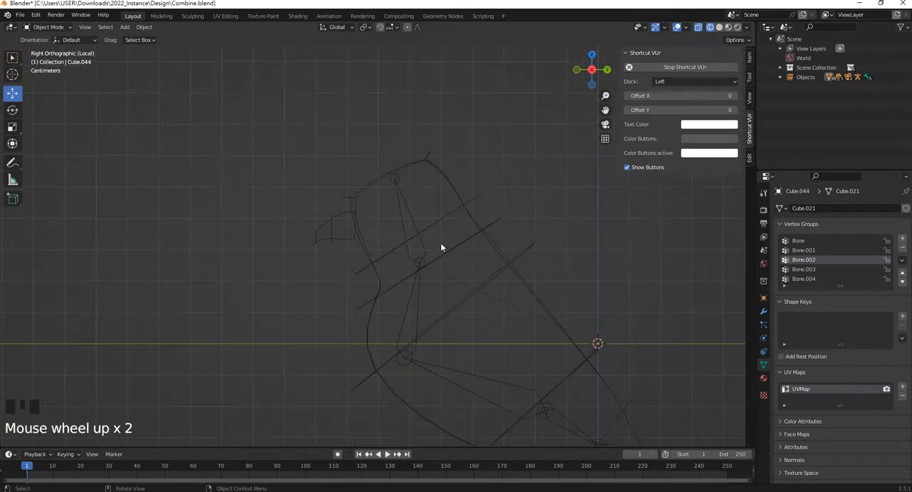
scroll(378, 260, "up", 3)
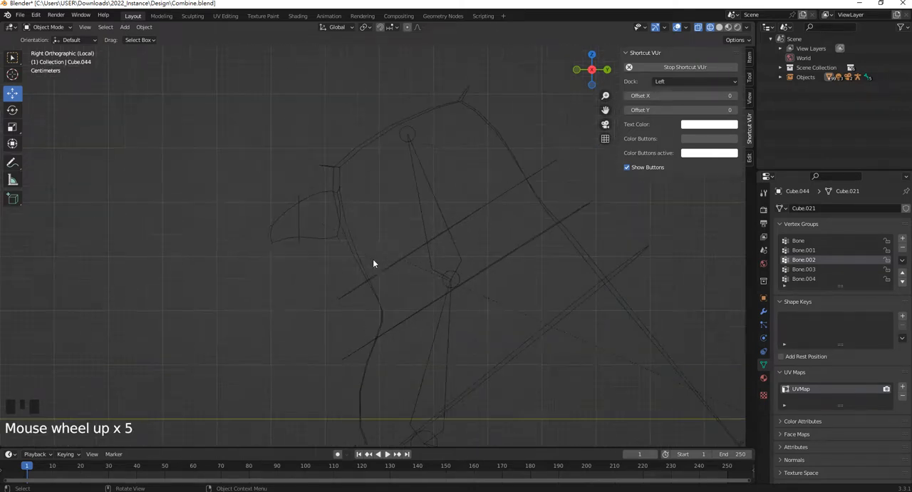
left_click(298, 230)
left_click(430, 190, "shift")
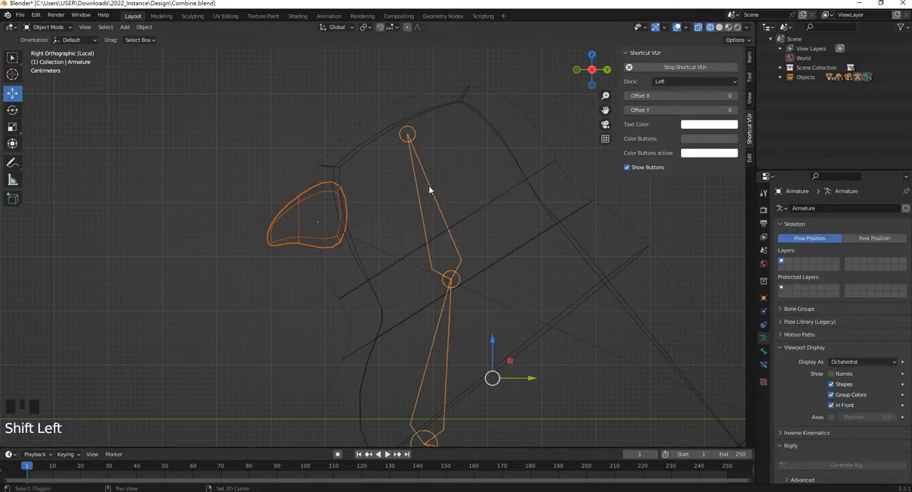
left_click(58, 28)
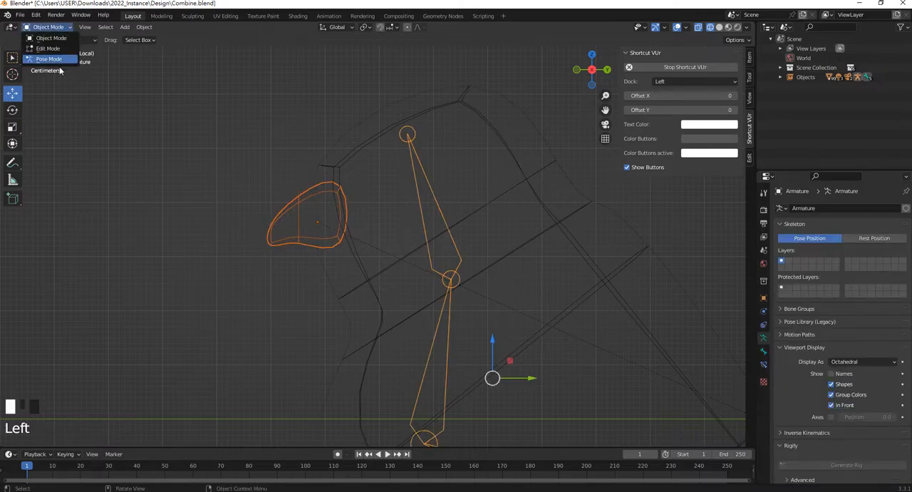
left_click(49, 60)
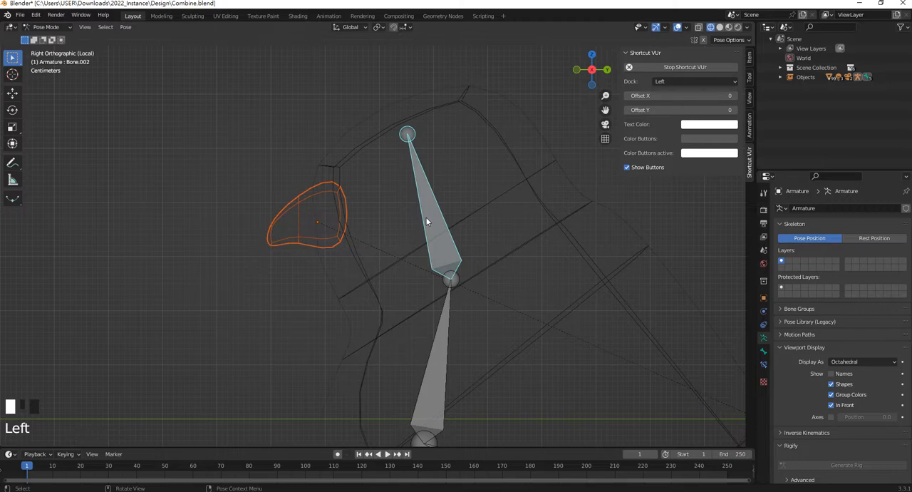
key("ctrl+p")
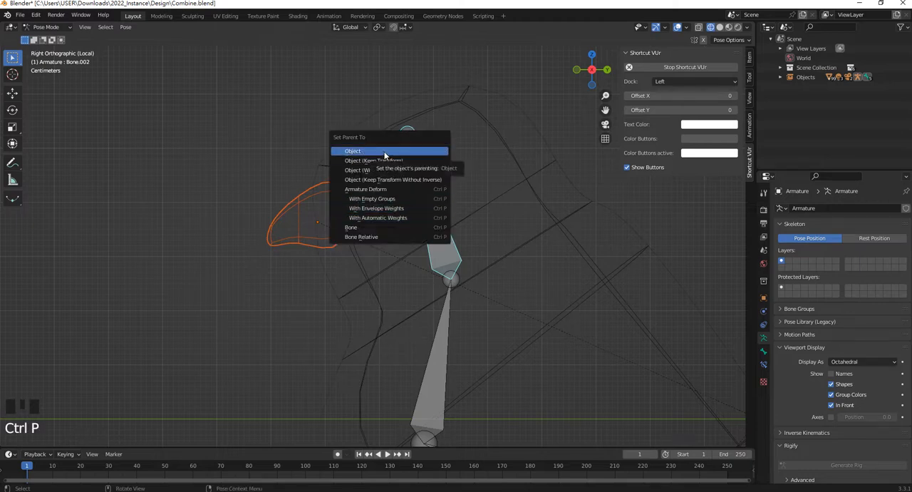
left_click(381, 231)
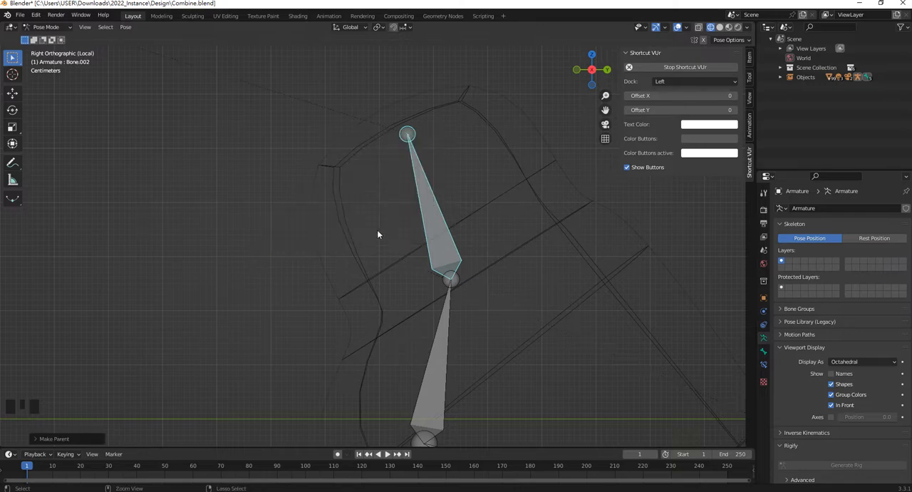
key("ctrl+z")
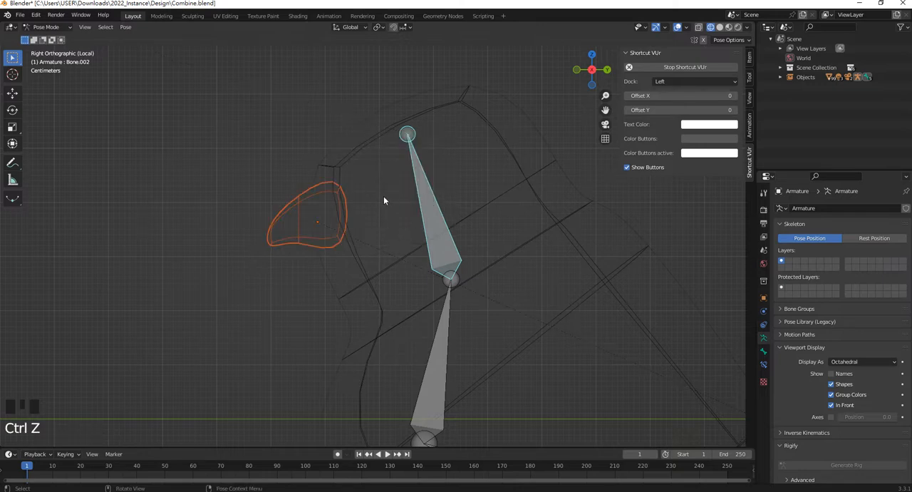
Select the beak mesh on its own in Object Mode and apply All Transforms to it
left_click(370, 200)
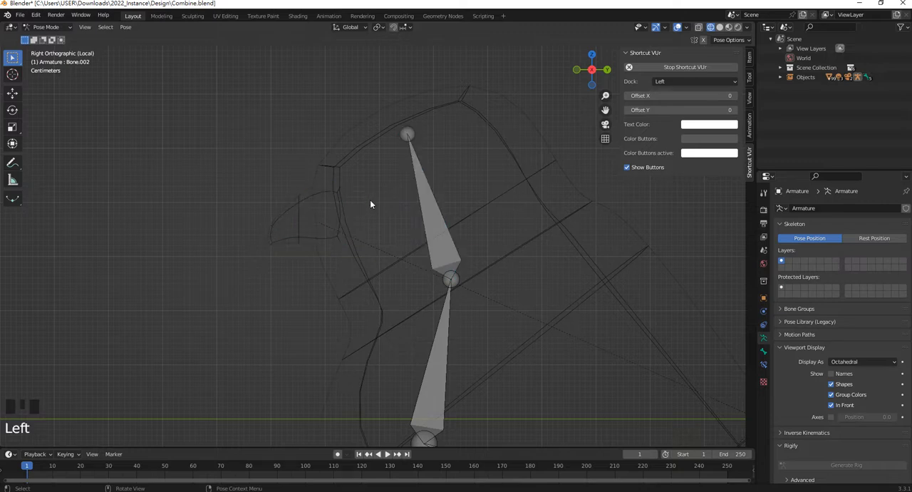
left_click(295, 202)
left_click(145, 27)
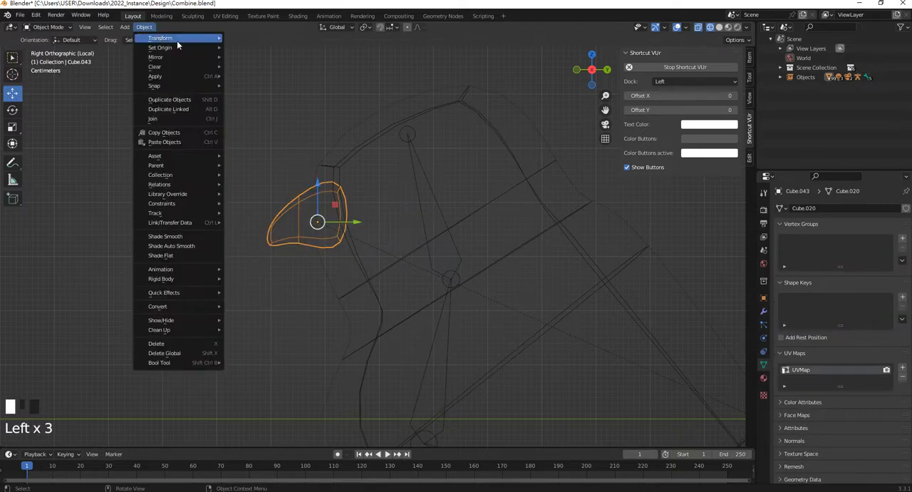
left_click(283, 187)
left_click(290, 214)
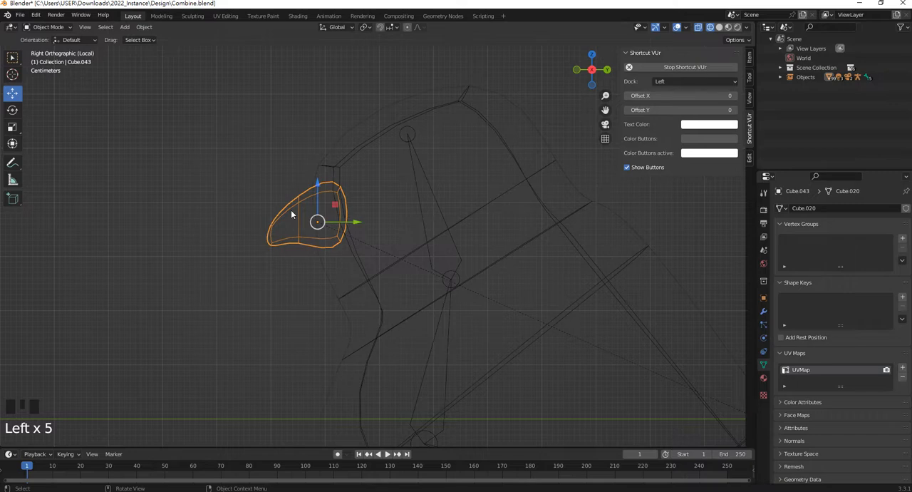
key("ctrl+a")
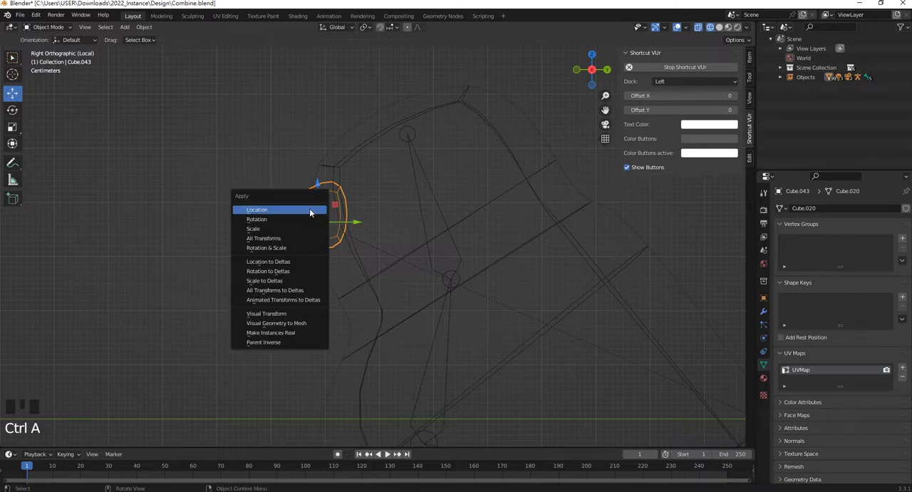
left_click(279, 242)
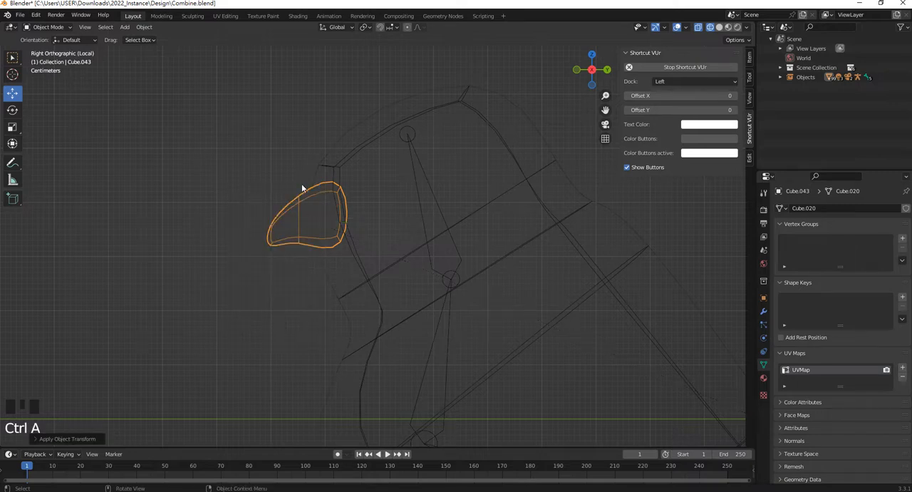
Set the beak's origin with Origin to Geometry and deselect the beak
left_click(145, 27)
mouse_move(169, 41)
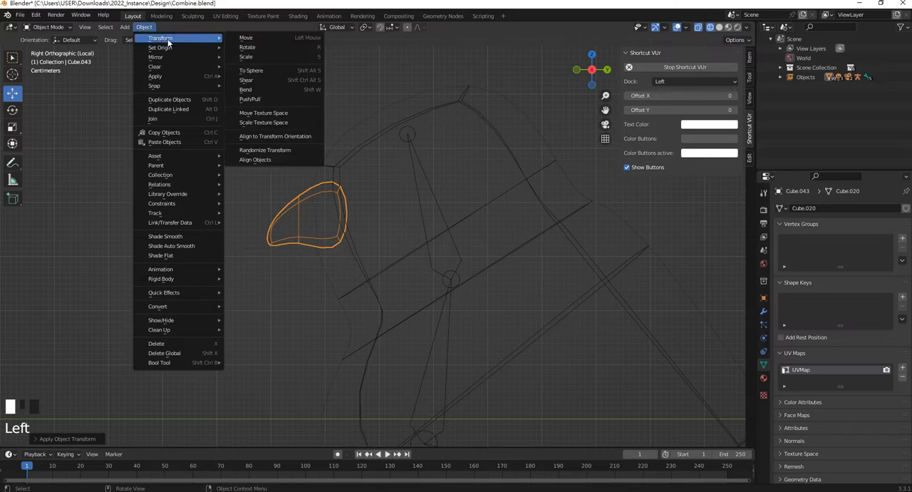
left_click(271, 62)
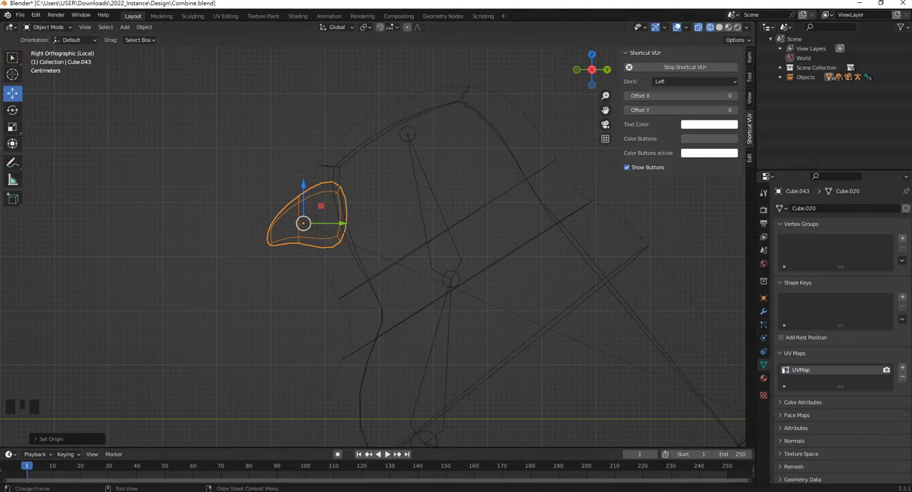
left_click(387, 489)
left_click(817, 261)
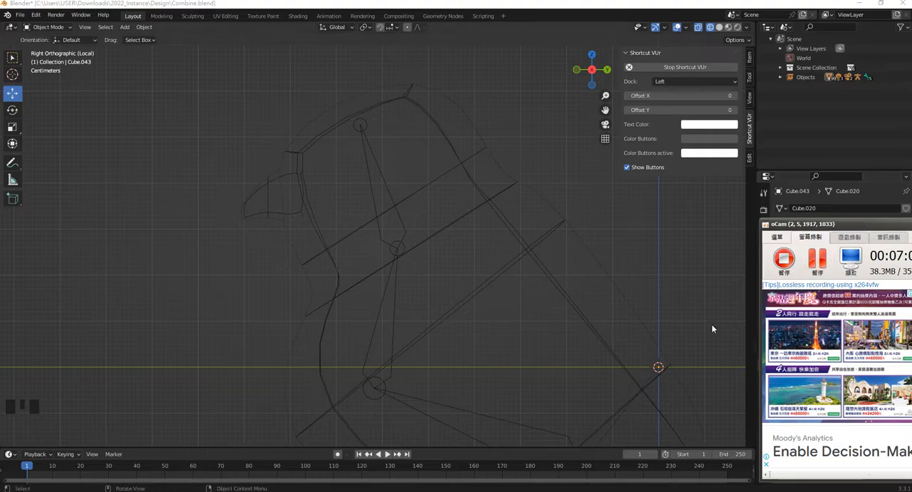
left_click(335, 194)
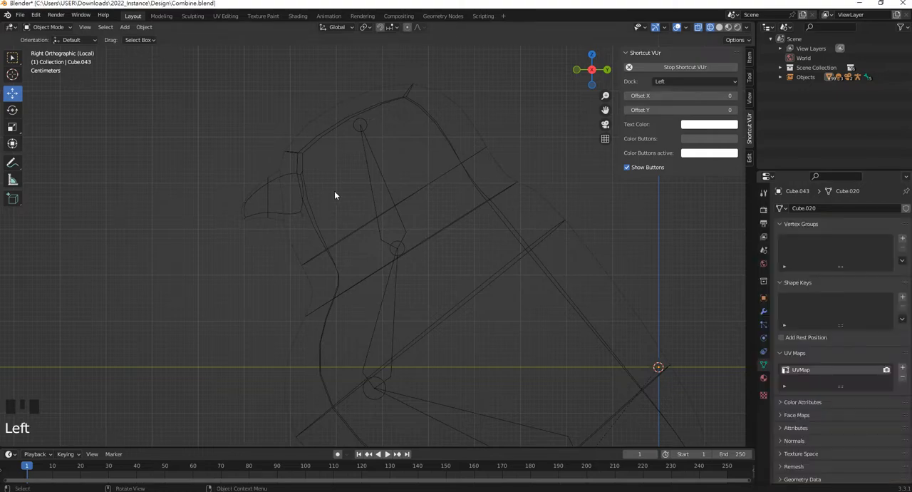
left_click(267, 203)
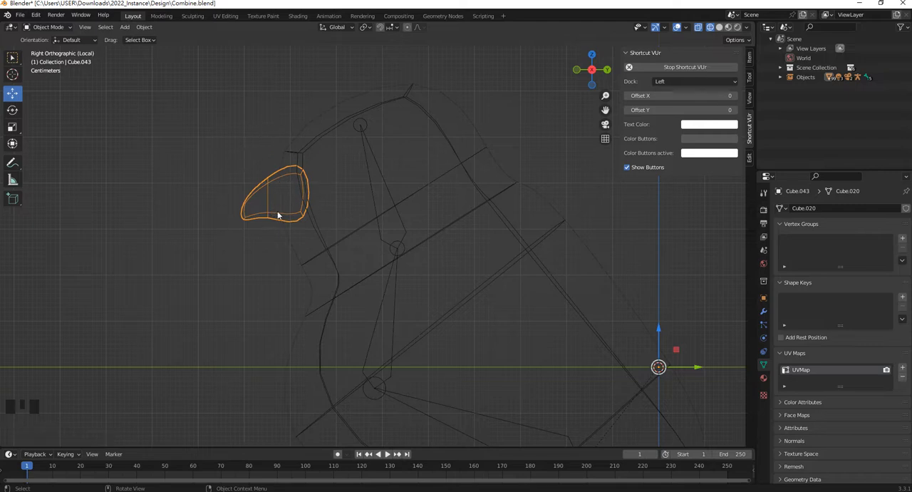
left_click(144, 27)
mouse_move(154, 47)
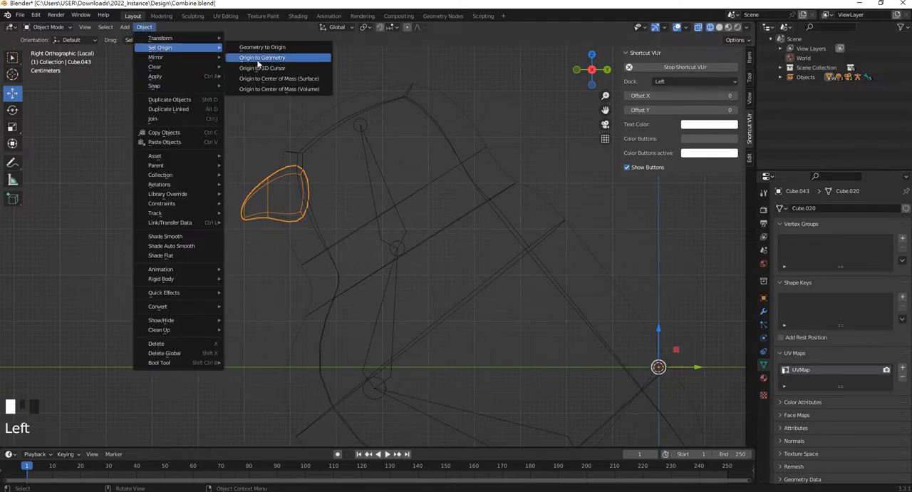
left_click(279, 59)
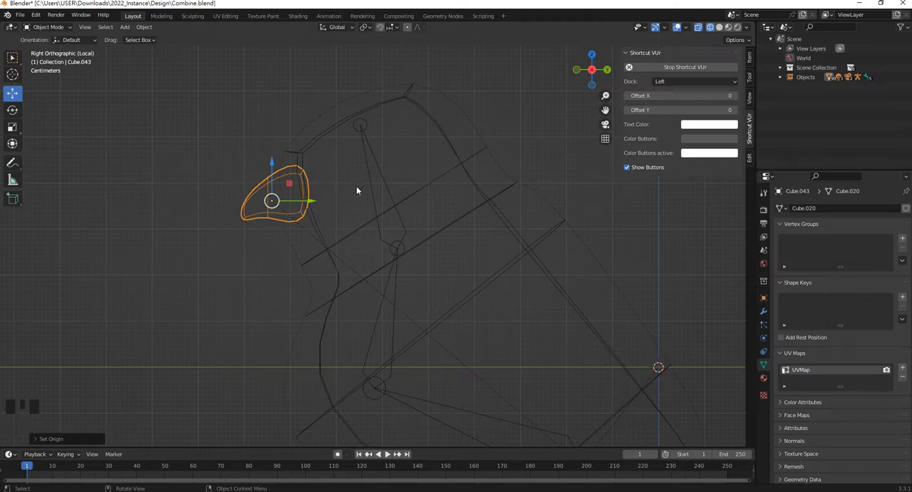
left_click(335, 183)
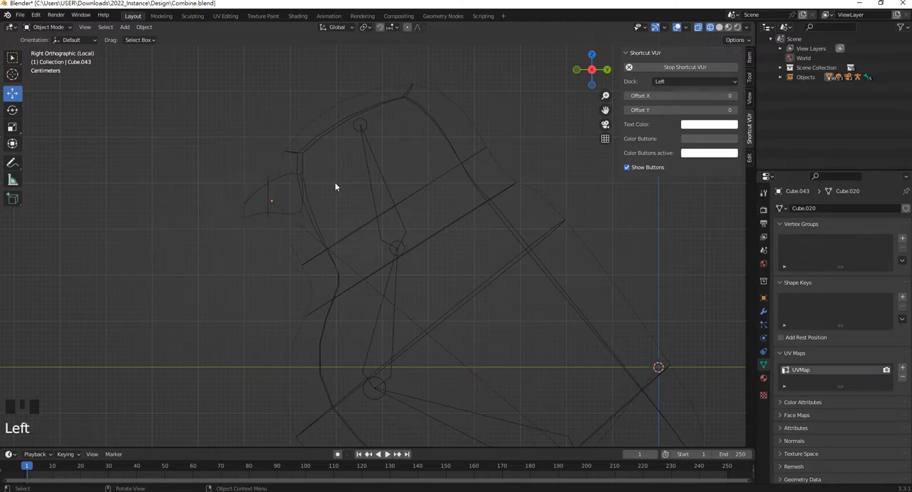
Apply All Transforms to the beak once more, restore its origin with Origin to Geometry, and deselect it
left_click(255, 191)
key("ctrl+a")
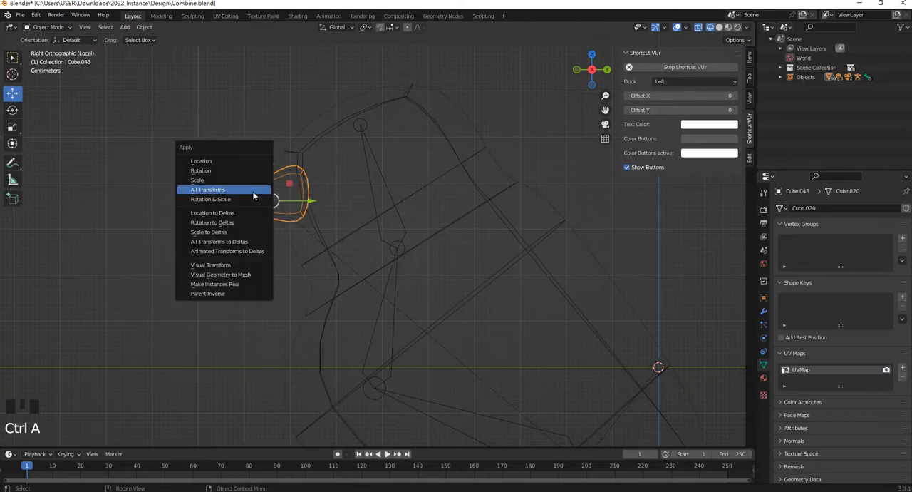
left_click(254, 191)
left_click(333, 194)
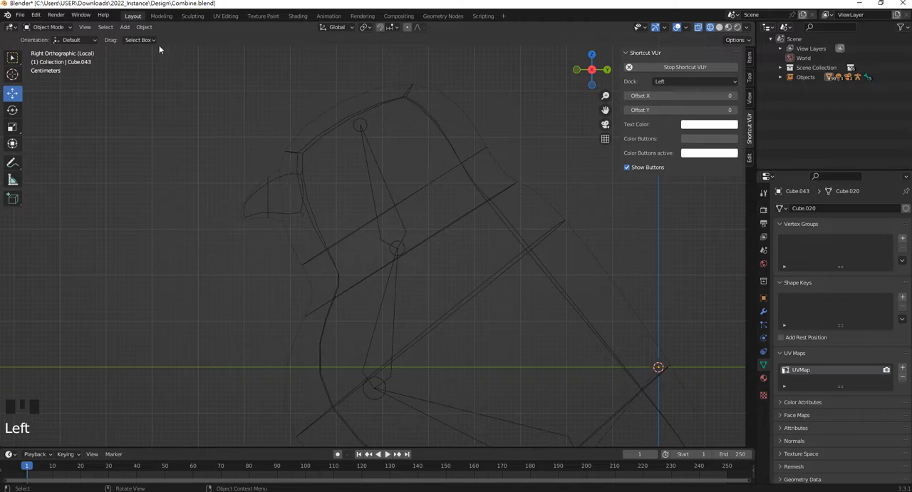
left_click(255, 192)
left_click(144, 27)
mouse_move(164, 40)
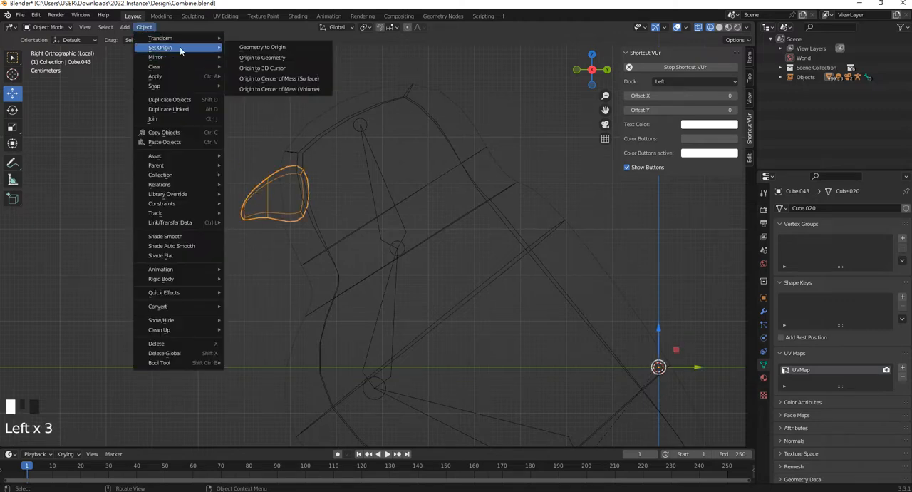
left_click(256, 50)
left_click(259, 122)
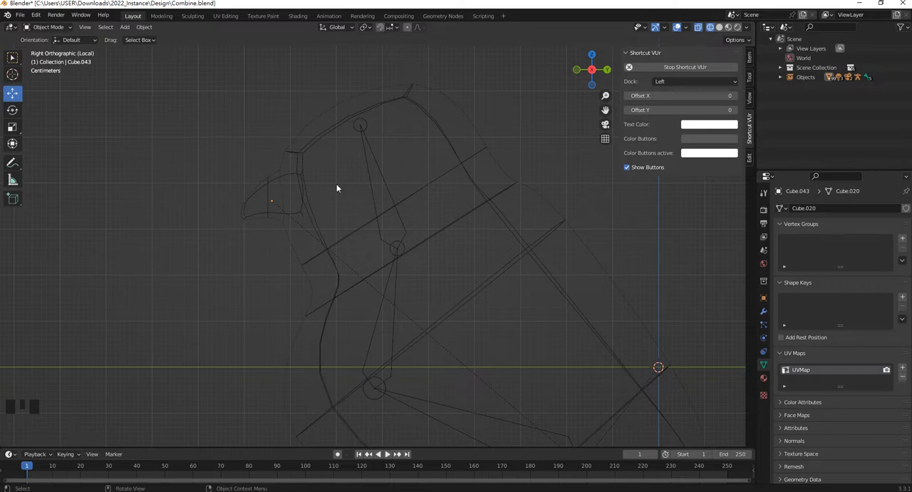
Add a vertex group to the beak mesh and name it Bone.002 to match the head bone
left_click(267, 183)
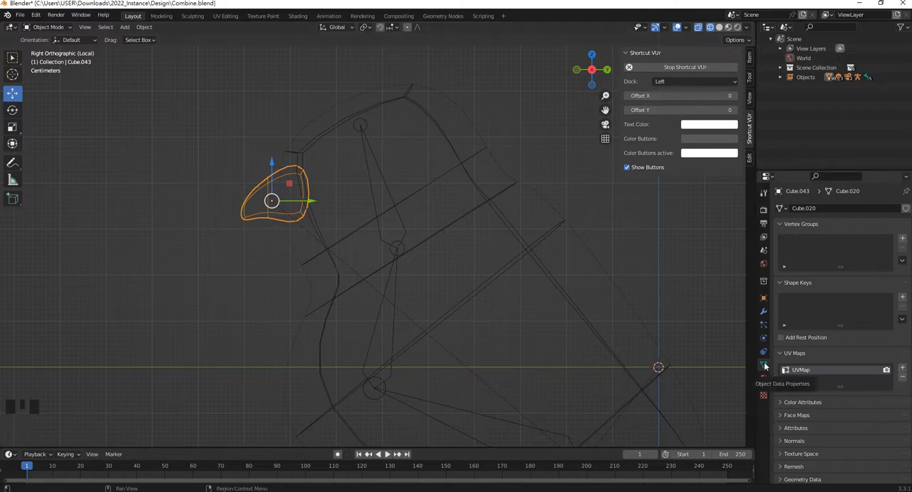
left_click(902, 238)
double_click(811, 241)
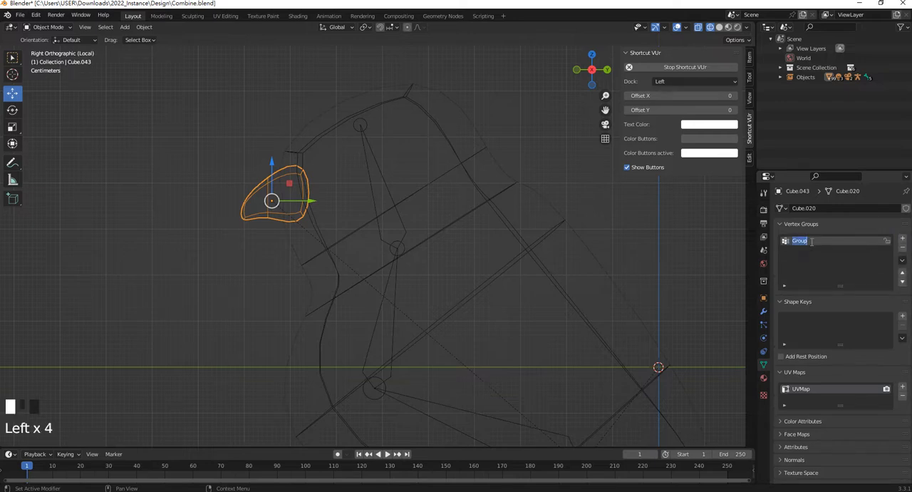
left_click(378, 162)
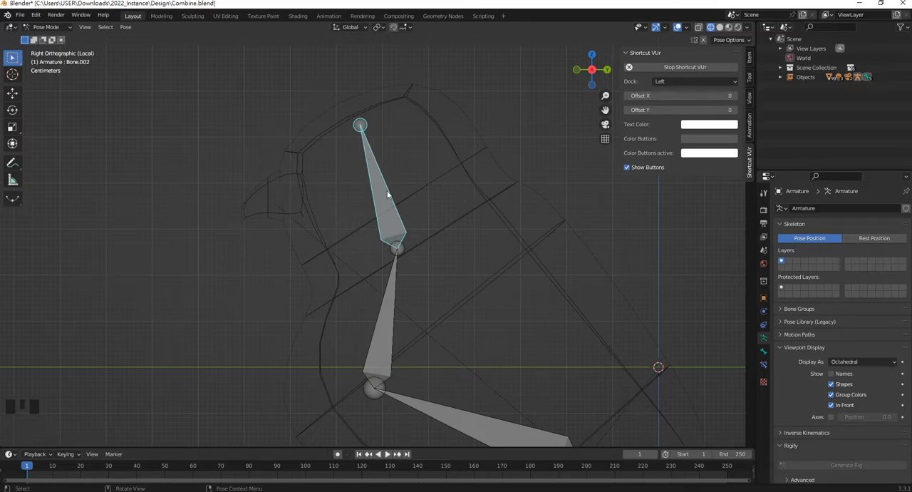
left_click(272, 178)
left_click(815, 240)
double_click(815, 240)
type("B")
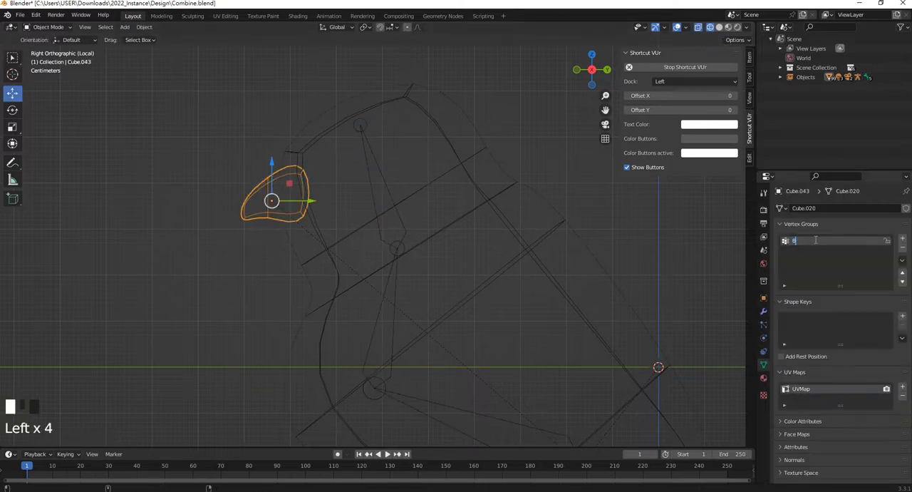
type("one.00")
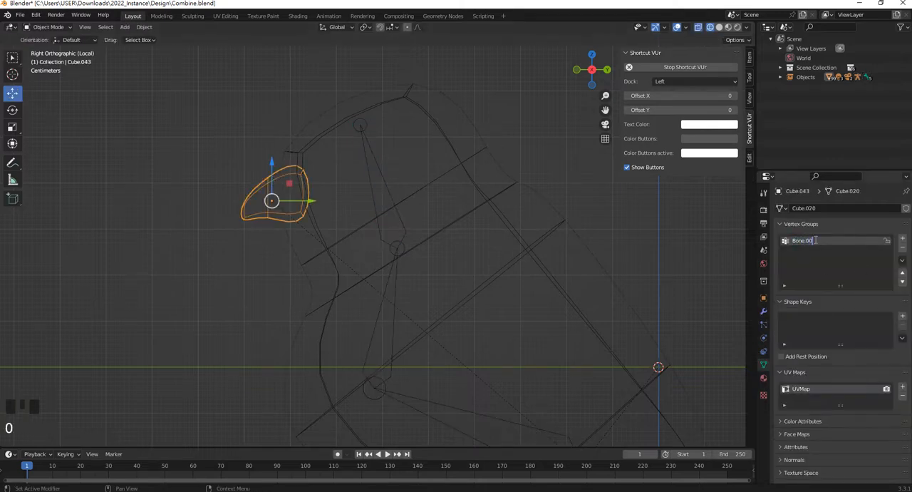
Paint the whole beak with weight 1.000 for the Bone.002 group in Weight Paint mode, then return to Object Mode
scroll(814, 239, "up", 1)
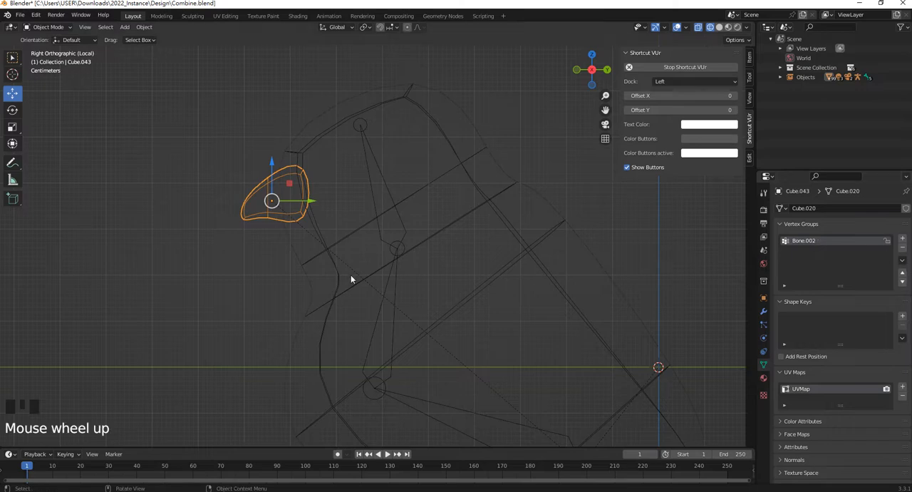
left_click(250, 202)
left_click(271, 199)
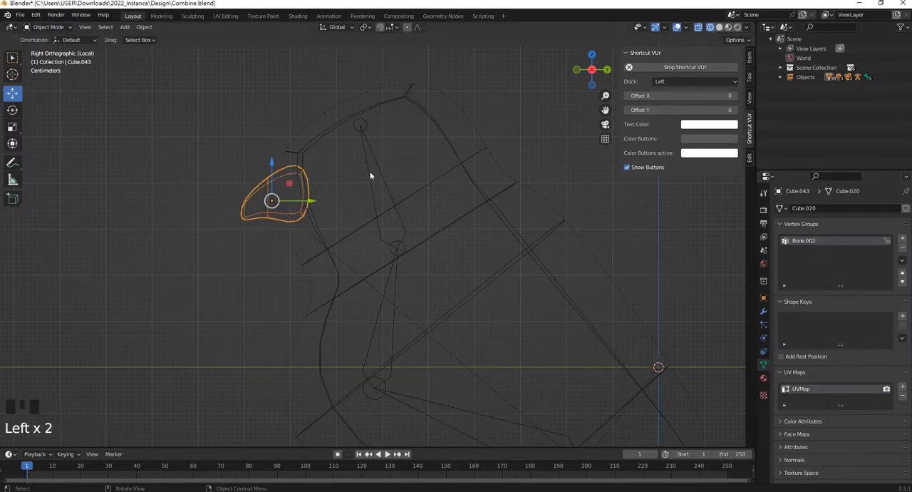
left_click(48, 27)
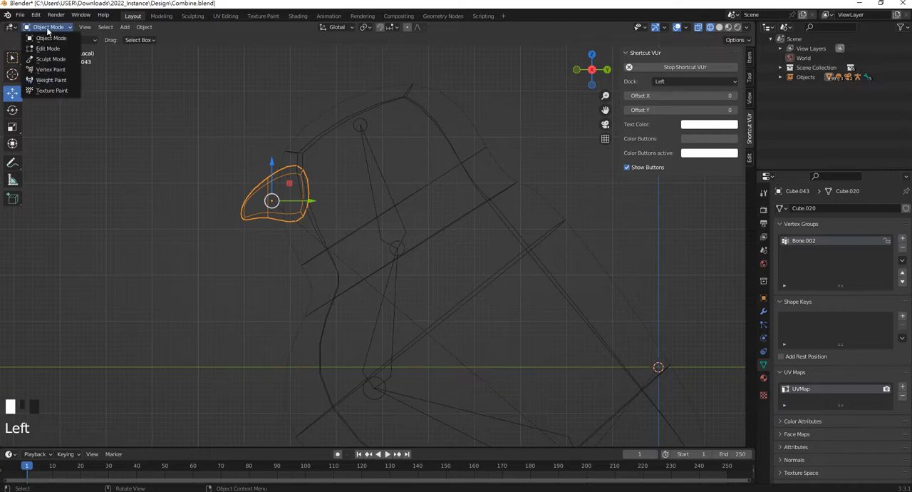
left_click(51, 80)
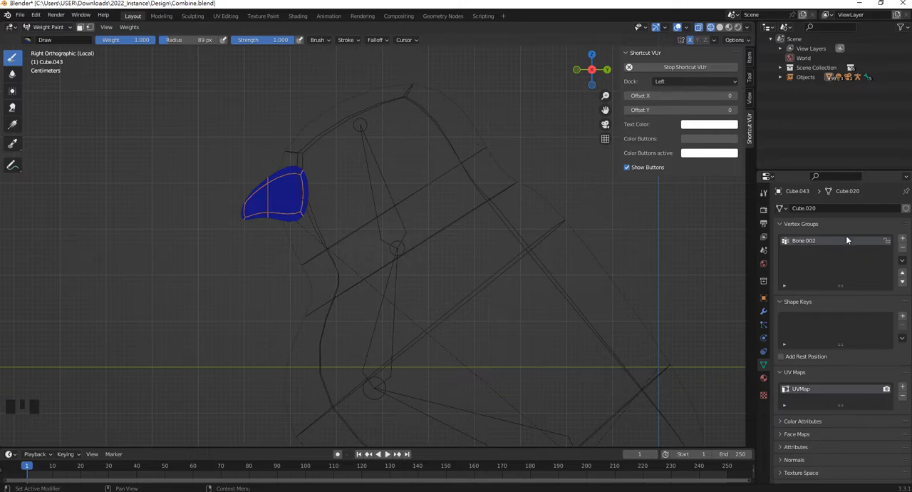
left_click(259, 173)
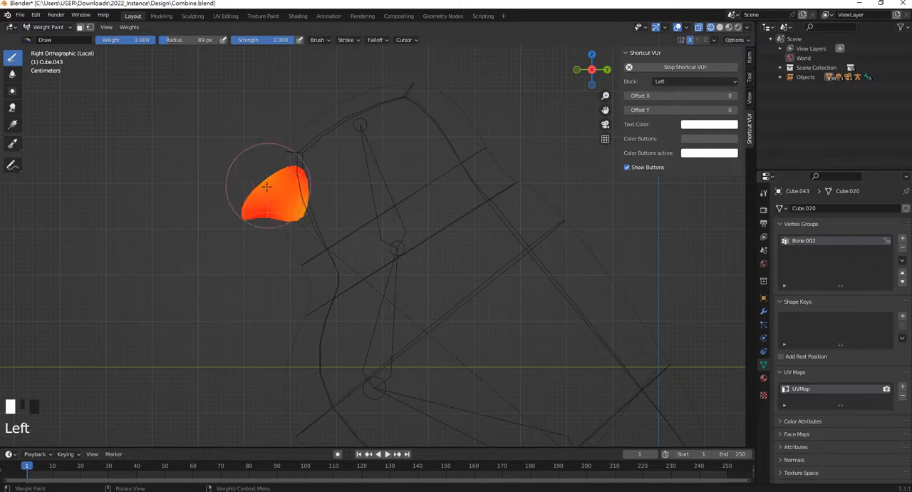
left_click(278, 182)
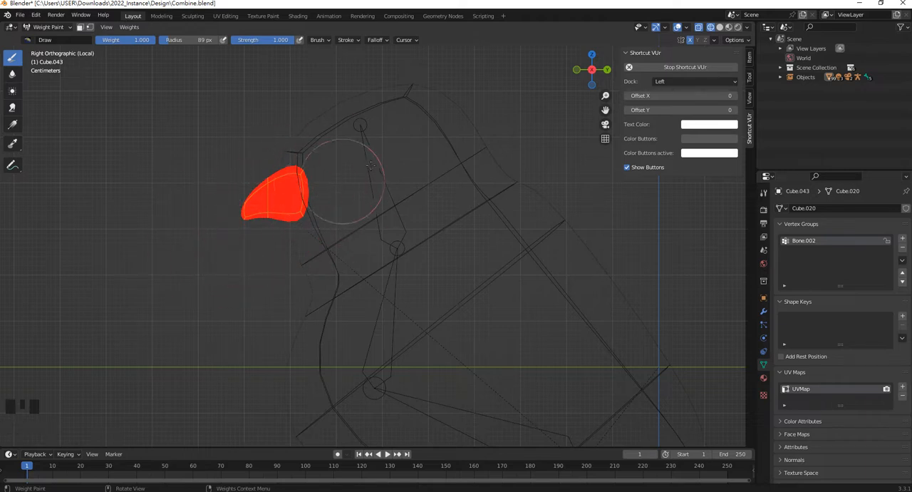
left_click(47, 26)
left_click(39, 33)
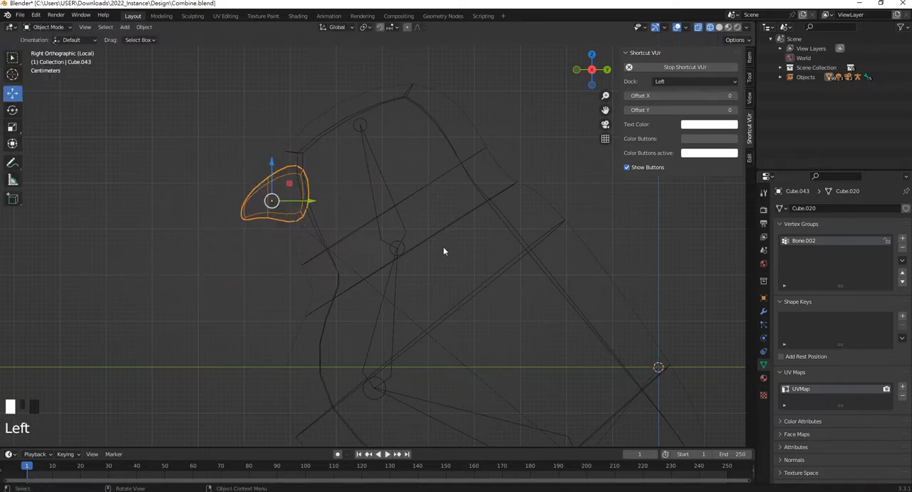
Test-rotate the head bone in Pose Mode to check whether the beak follows, and cancel the rotation
left_click(385, 174)
key("r")
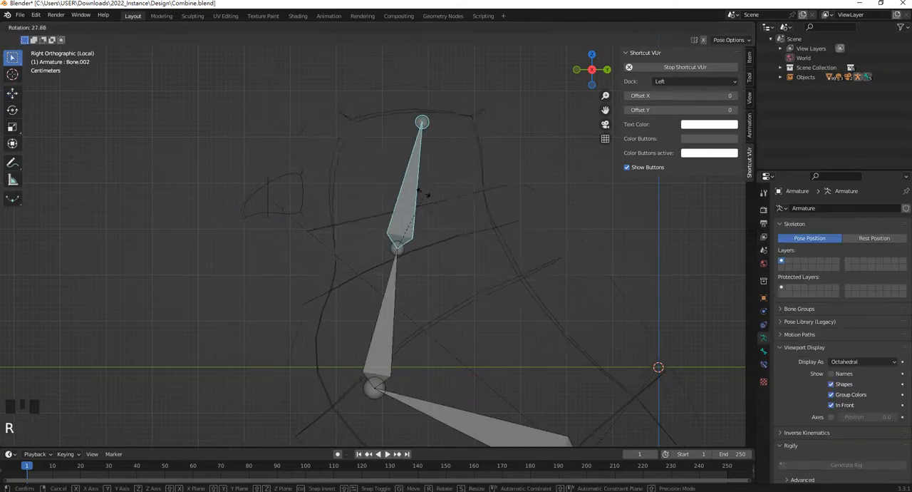
right_click(330, 152)
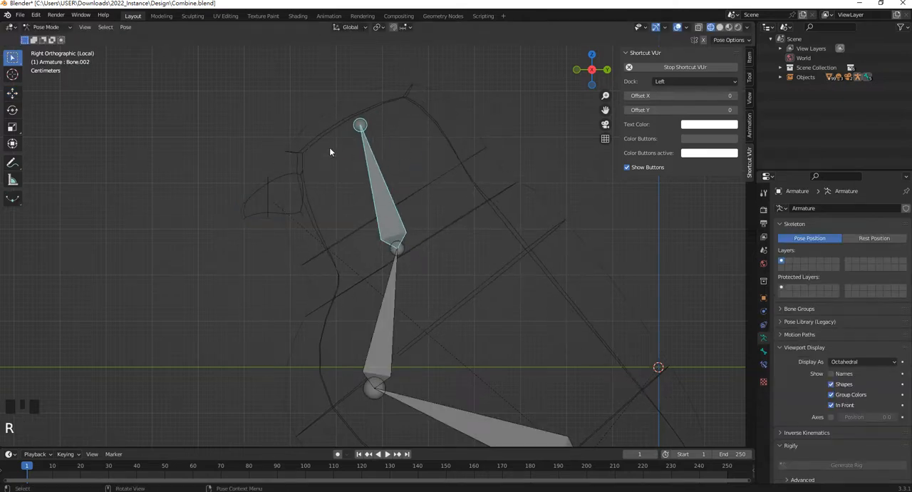
Select the beak together with the armature's head bone and parent the beak using Armature Deform
left_click(266, 208)
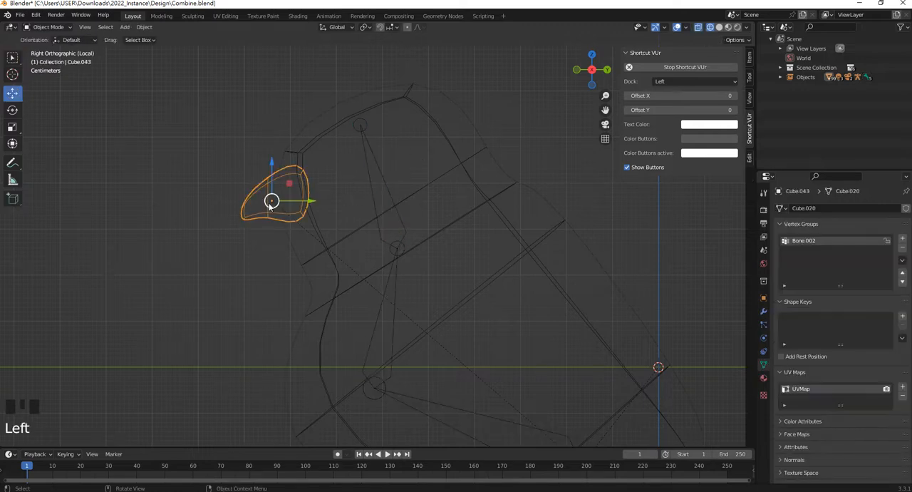
left_click(371, 184, "shift")
left_click(378, 189, "shift")
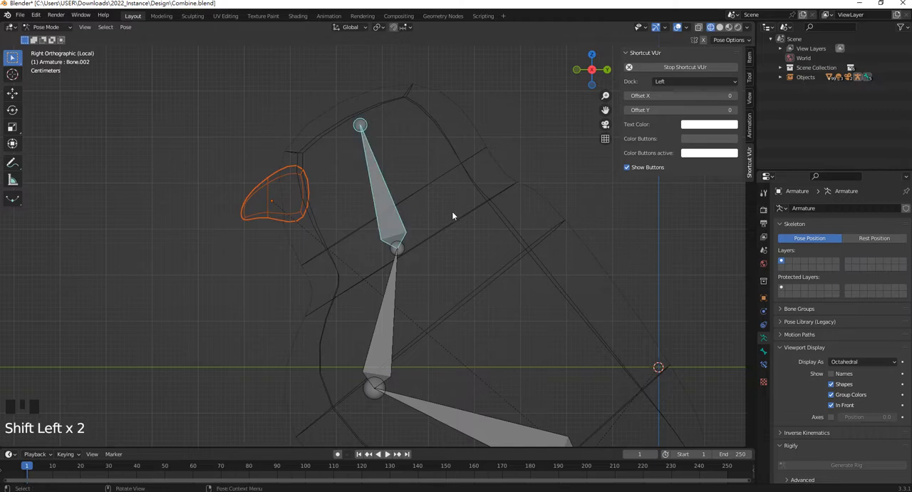
key("ctrl+p")
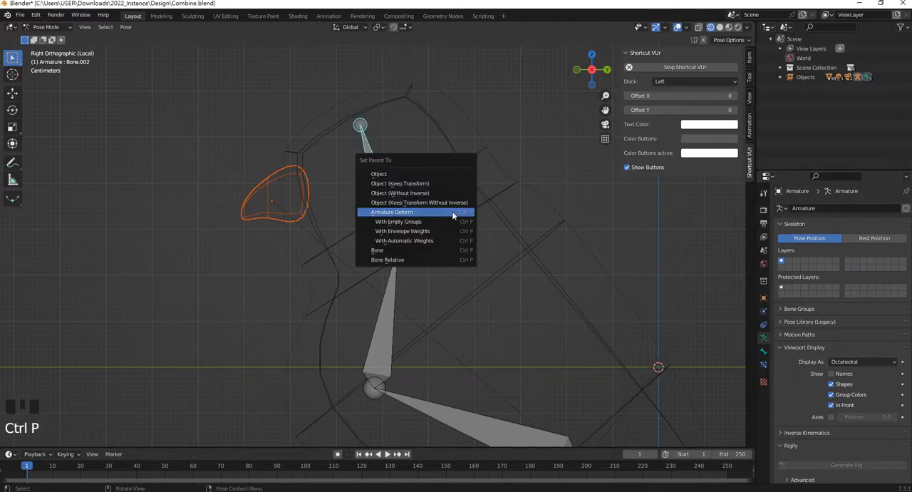
left_click(441, 212)
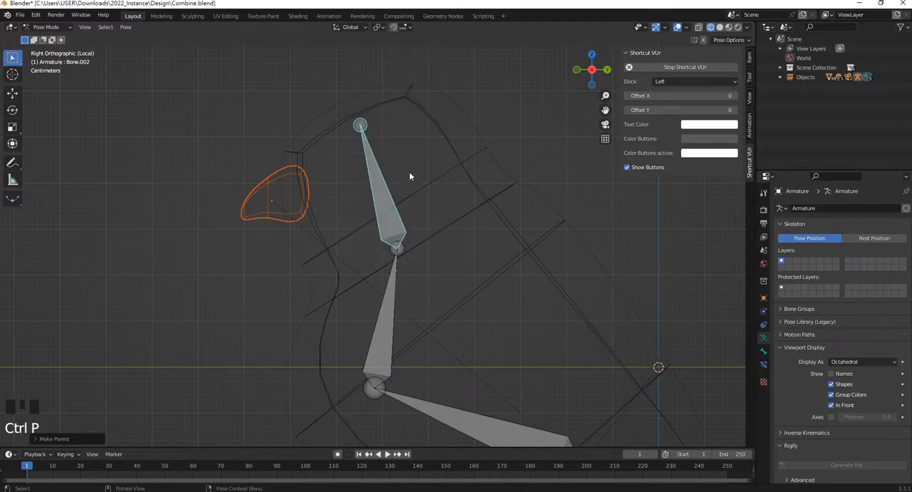
Test-rotate the head bone twice to check whether the beak follows, undoing each rotation
left_click(378, 179)
left_click(381, 202)
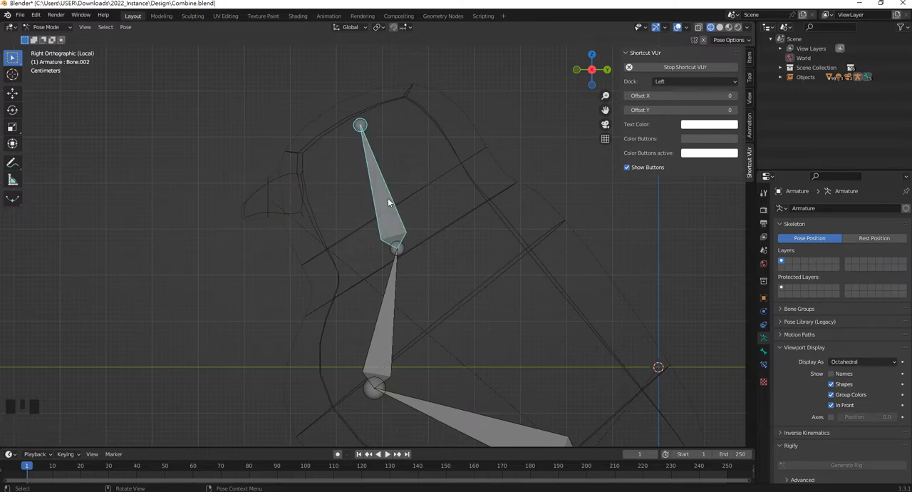
key("r")
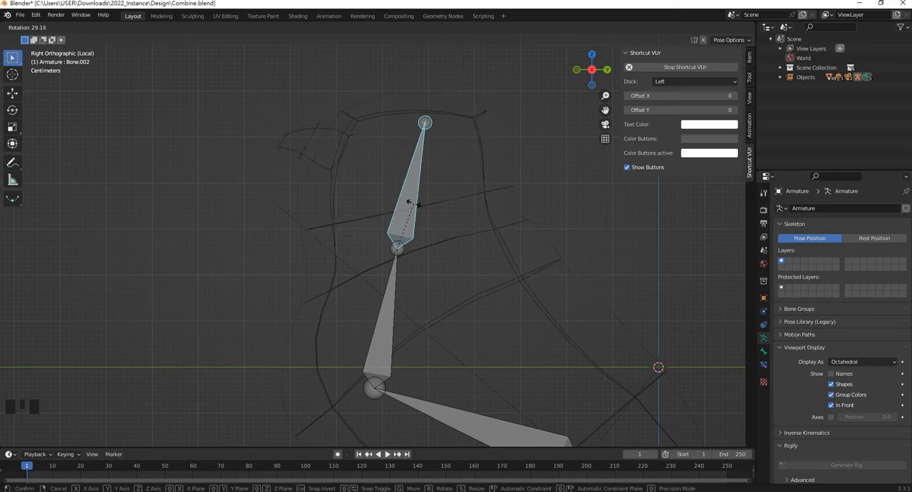
left_click(408, 203)
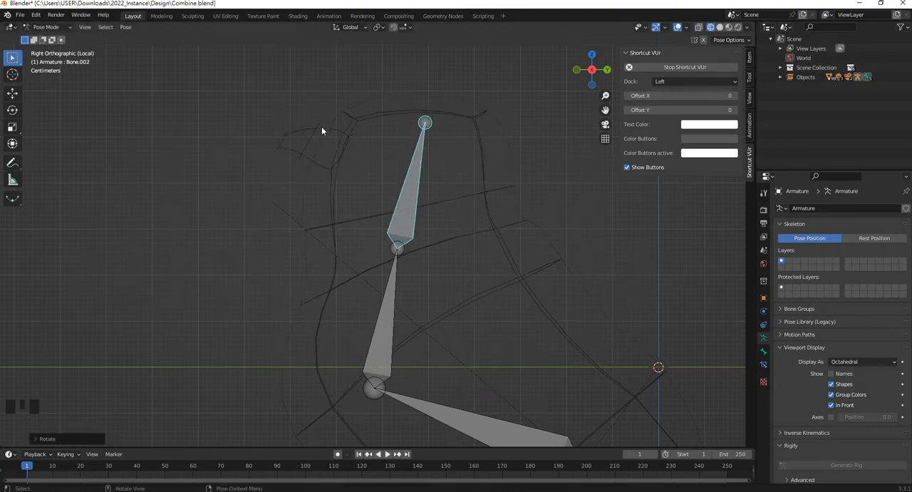
key("ctrl+z")
left_click(366, 208)
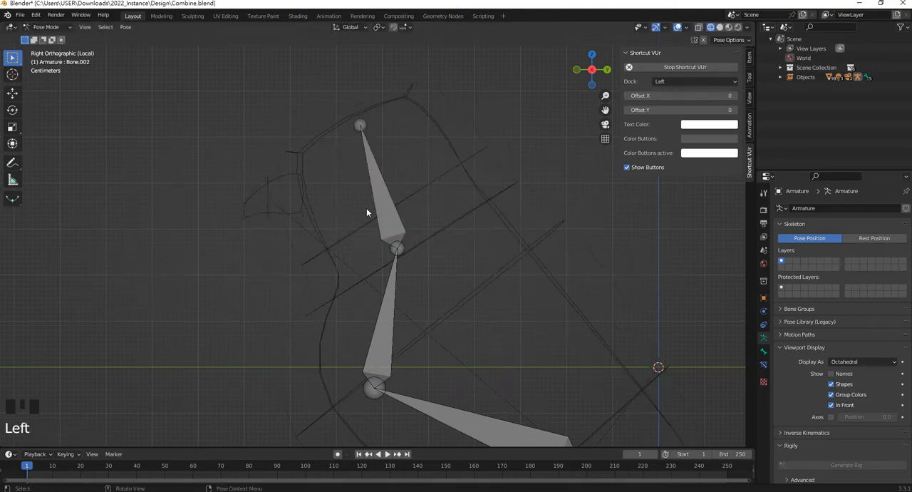
left_click(379, 174)
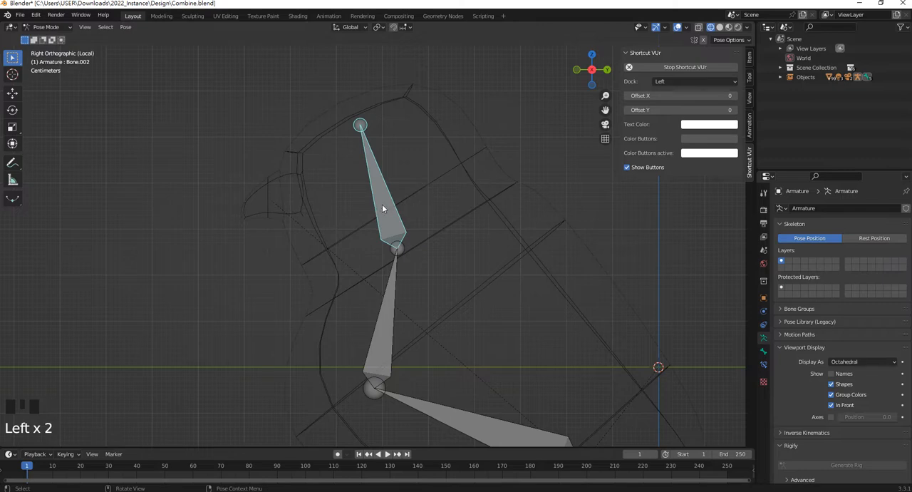
key("r")
left_click(532, 251)
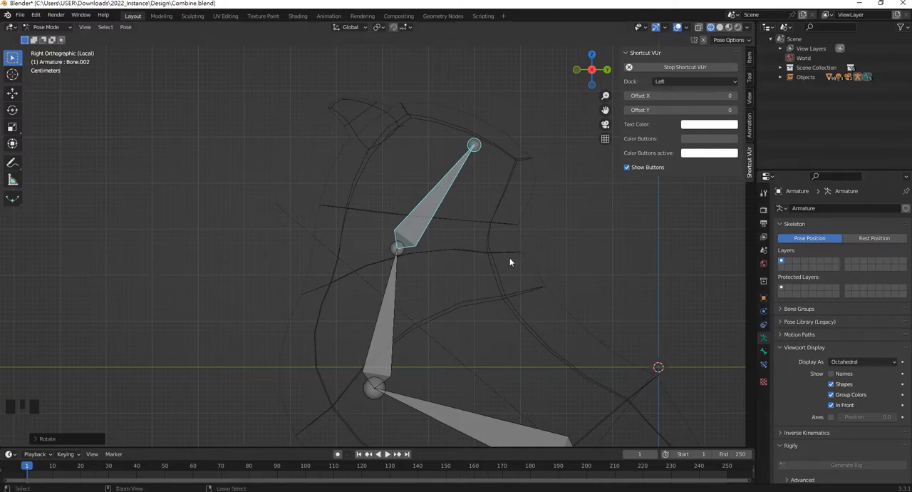
key("ctrl+z")
Select the bird's body mesh and move its Armature modifier above the Subdivision modifier
left_click(478, 169)
left_click(476, 153)
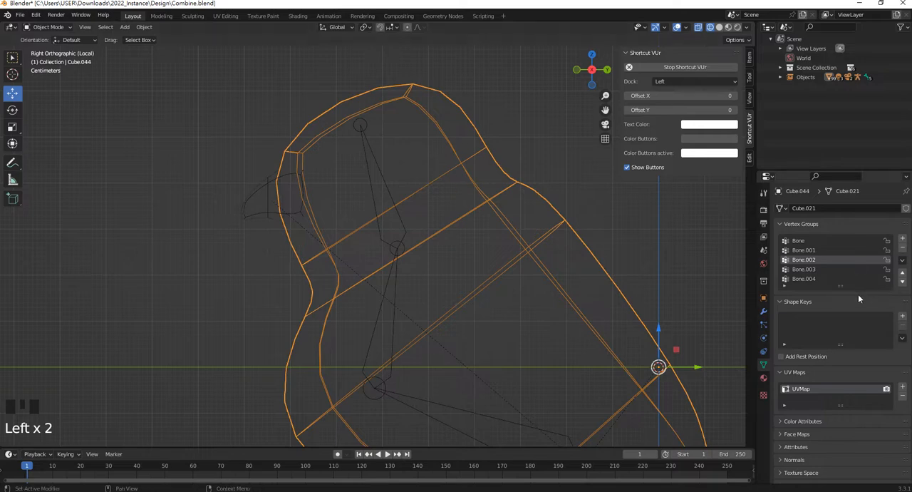
left_click(763, 311)
left_click(779, 223)
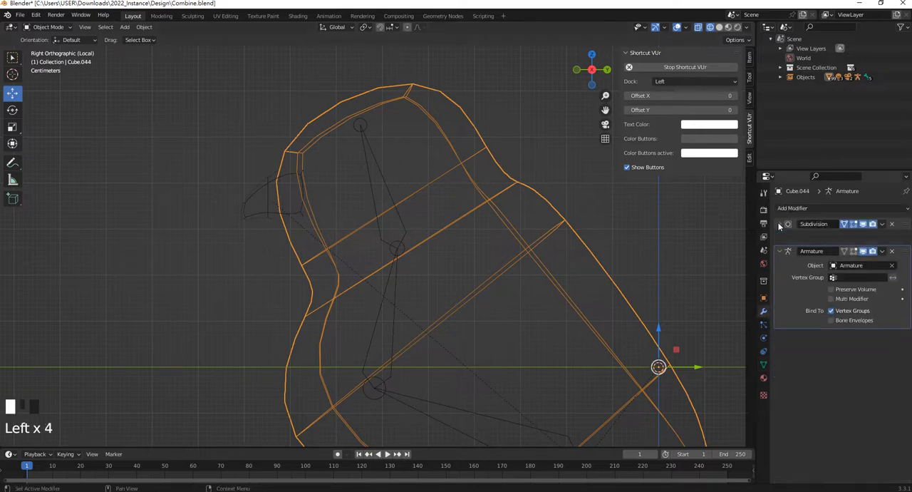
left_click(779, 237)
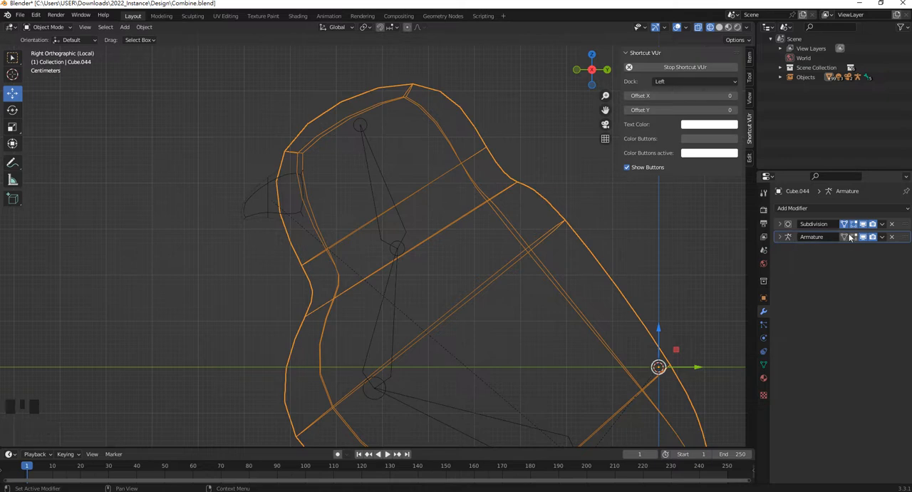
left_click_drag(905, 227, 904, 258)
Test-rotate the head bone to check the body's deformation with the reordered modifiers, undo the rotation, and deselect the bone
left_click(382, 181)
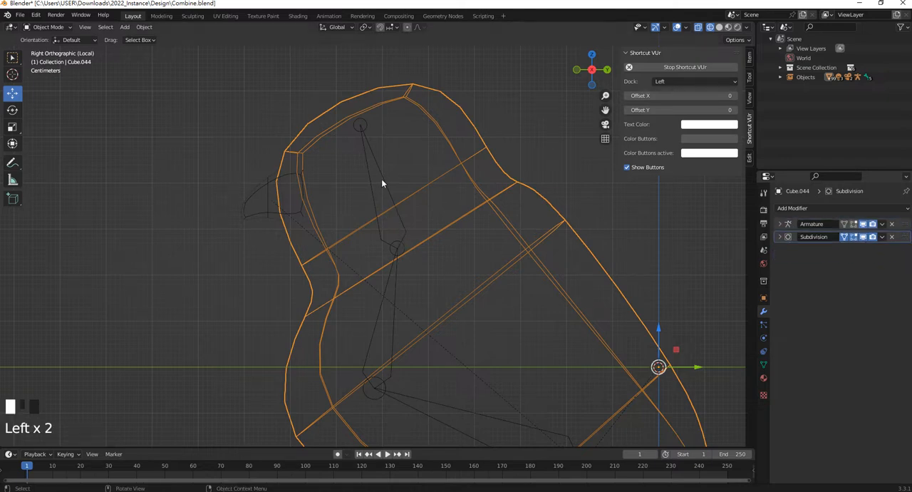
key("r")
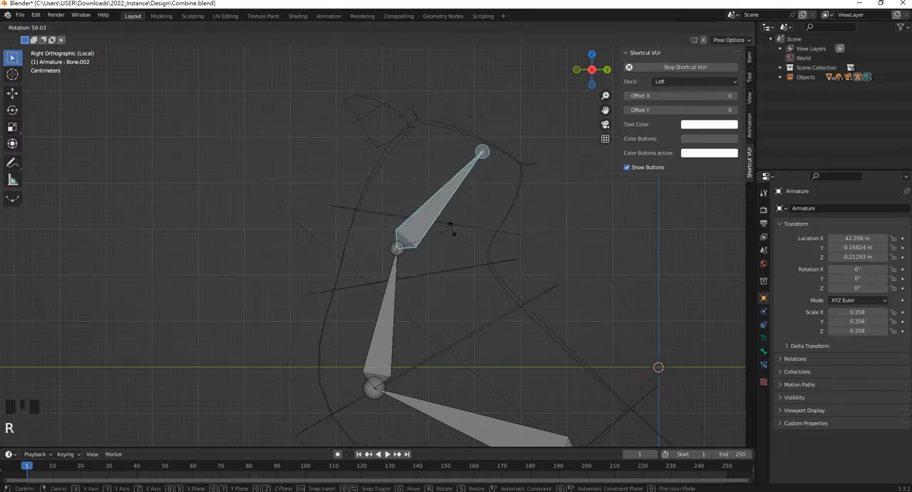
left_click(572, 252)
key("ctrl+z")
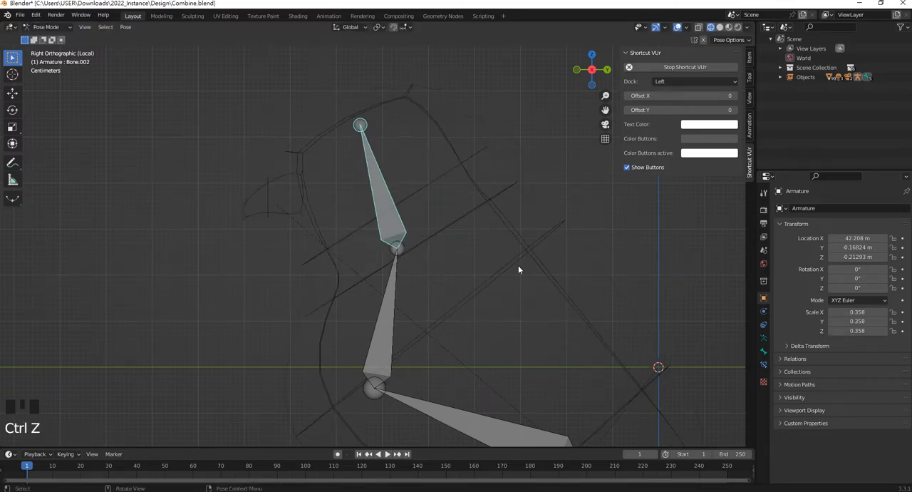
left_click(463, 278)
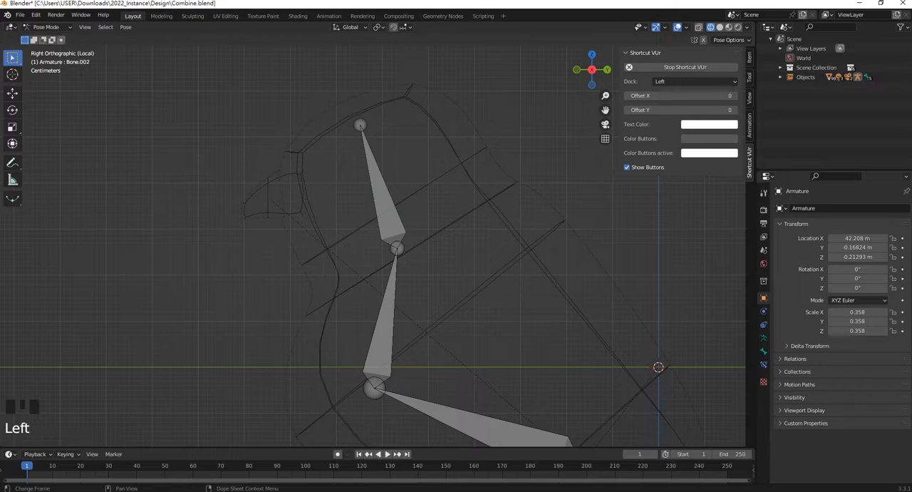
key("alt+Tab")
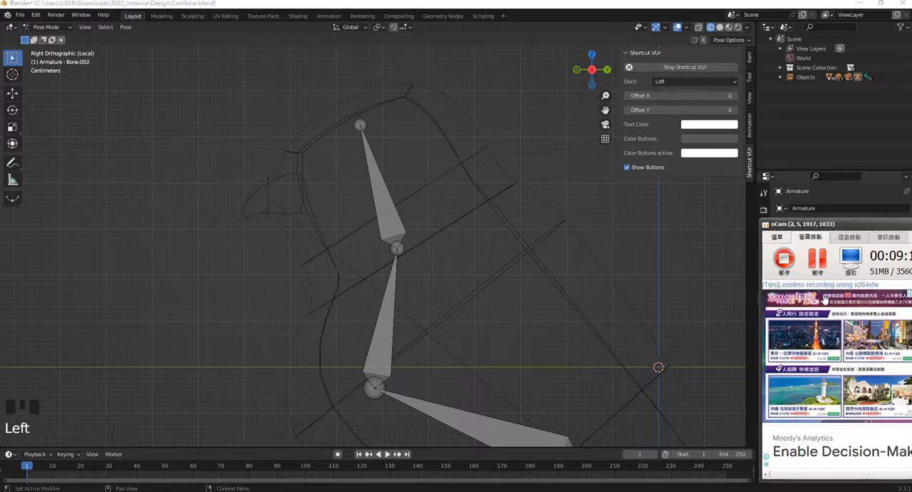
left_click(678, 303)
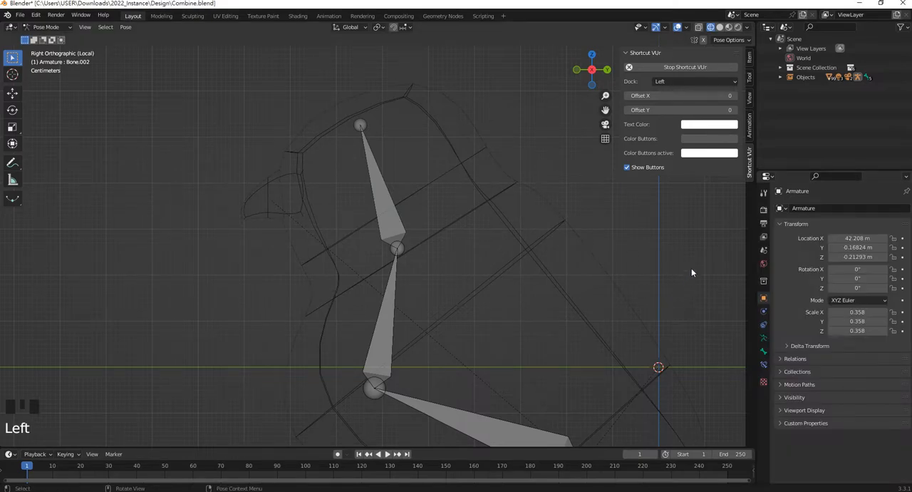
Select the bird's body mesh, add a Smooth modifier to it, and collapse the modifier's settings
left_click(507, 219)
left_click(809, 208)
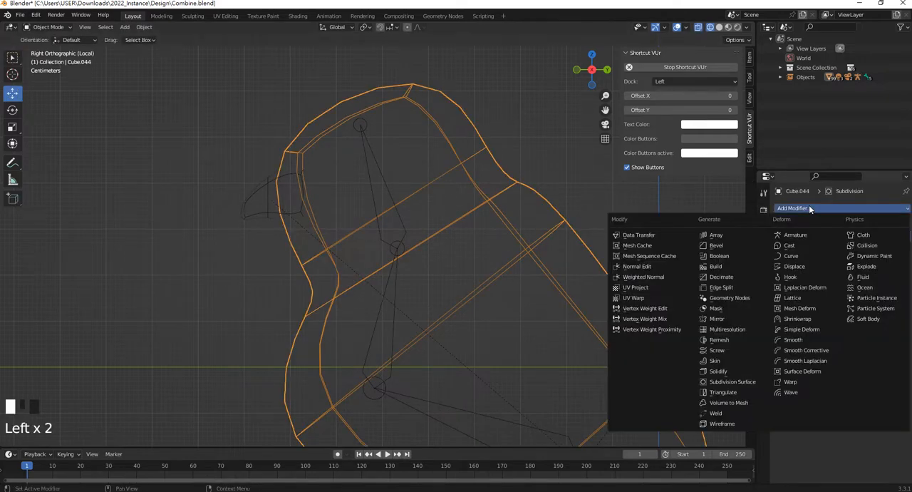
left_click(808, 341)
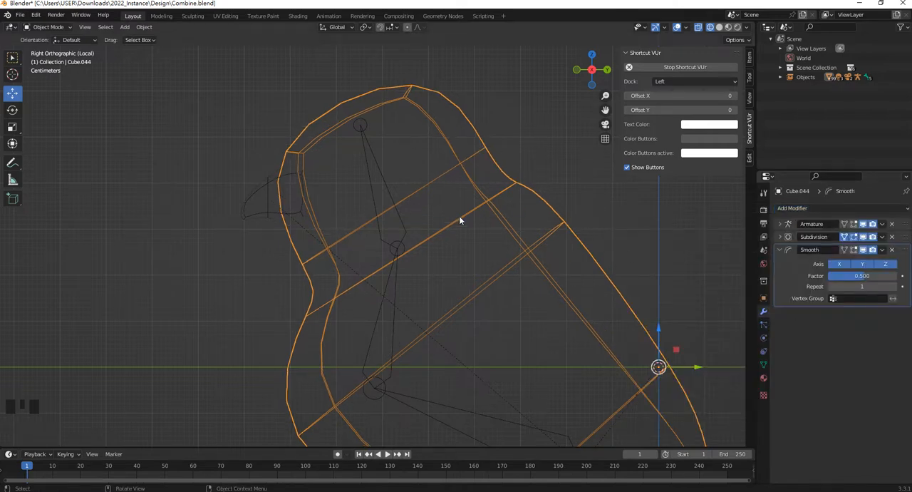
left_click(780, 250)
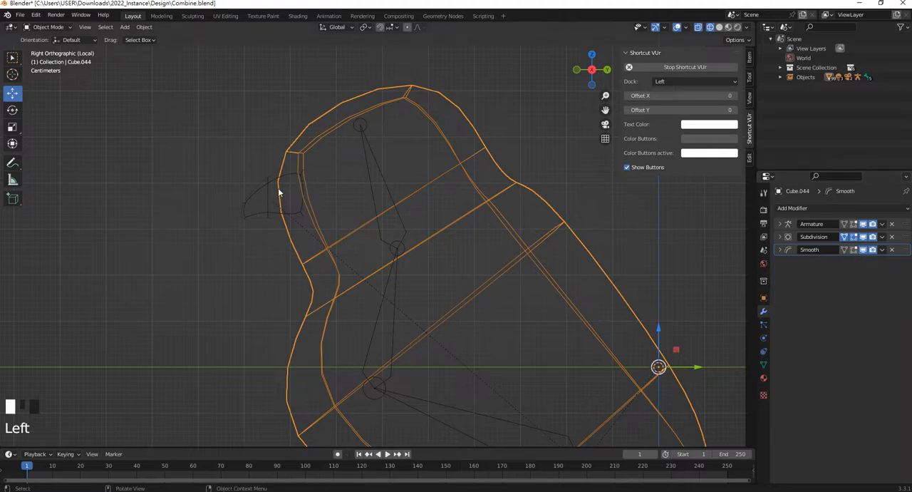
Deselect the body, select one of the bird's leg meshes, and switch that leg to Edit Mode
scroll(380, 192, "down", 4)
scroll(446, 261, "up", 3)
middle_click_drag(447, 258, 450, 330, "shift")
scroll(450, 331, "down", 1)
scroll(450, 330, "up", 2)
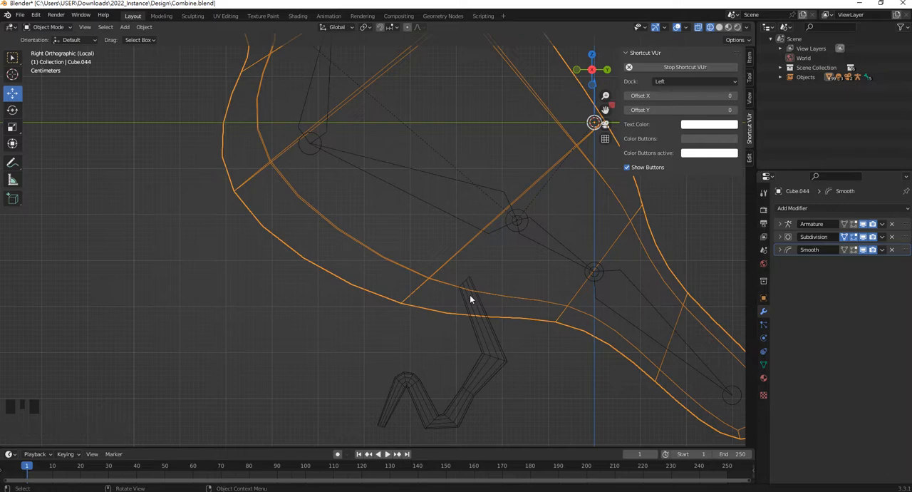
middle_click_drag(470, 295, 460, 235, "shift")
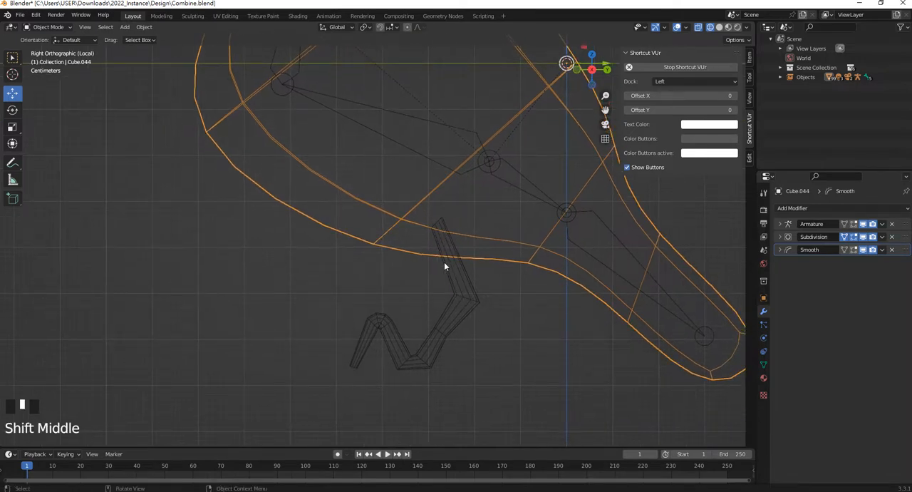
left_click(431, 228)
scroll(462, 181, "down", 4)
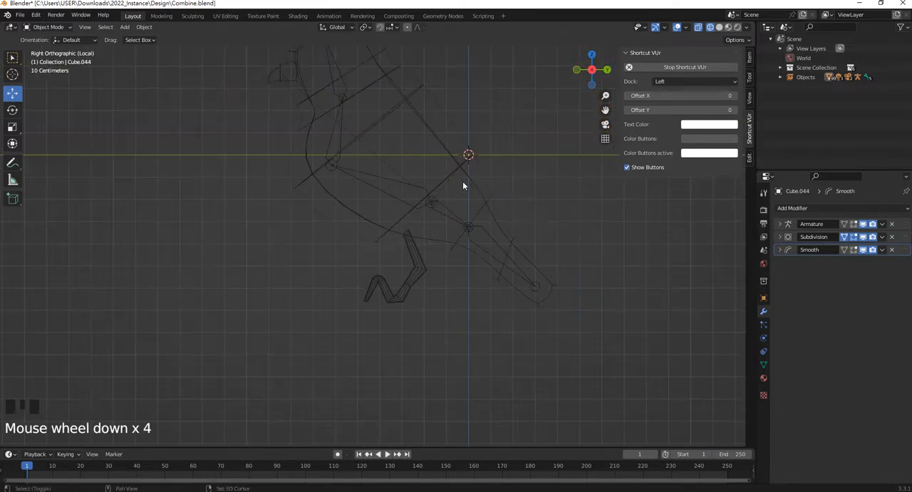
middle_click_drag(462, 181, 462, 223, "shift")
key("shift+a")
left_click(420, 295)
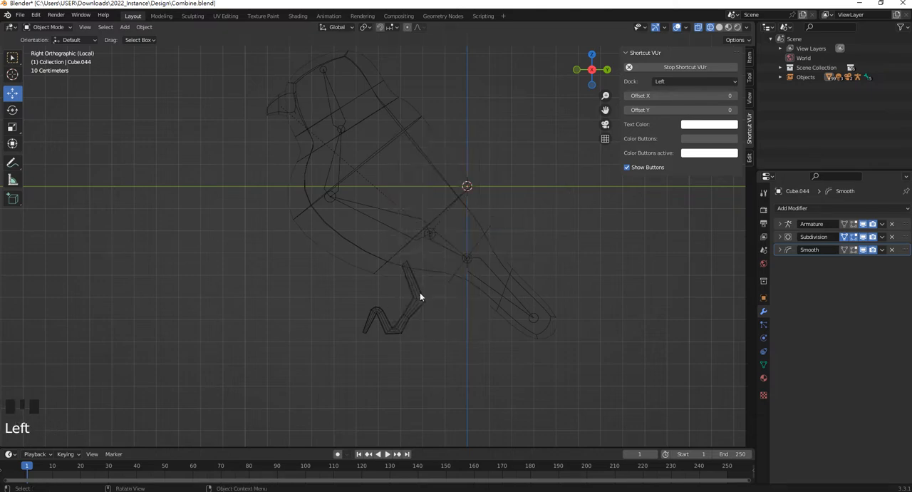
scroll(463, 317, "down", 5)
left_click(453, 298)
middle_click_drag(454, 298, 435, 245, "shift")
scroll(439, 258, "up", 2)
key("Tab")
scroll(449, 257, "up", 1)
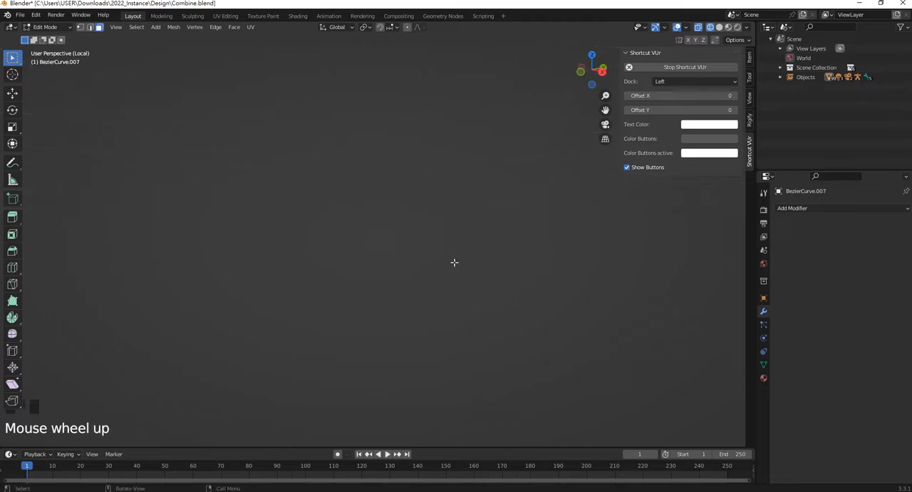
scroll(441, 261, "down", 1)
scroll(441, 261, "down", 11)
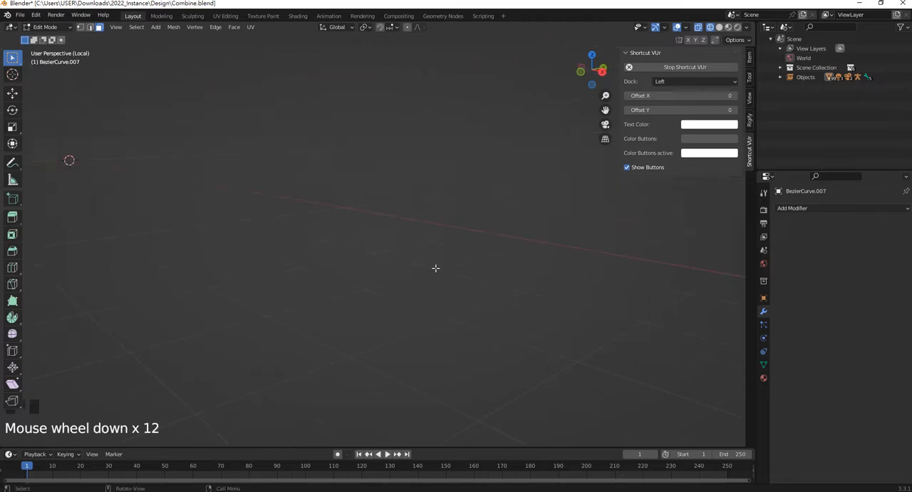
scroll(436, 268, "up", 8)
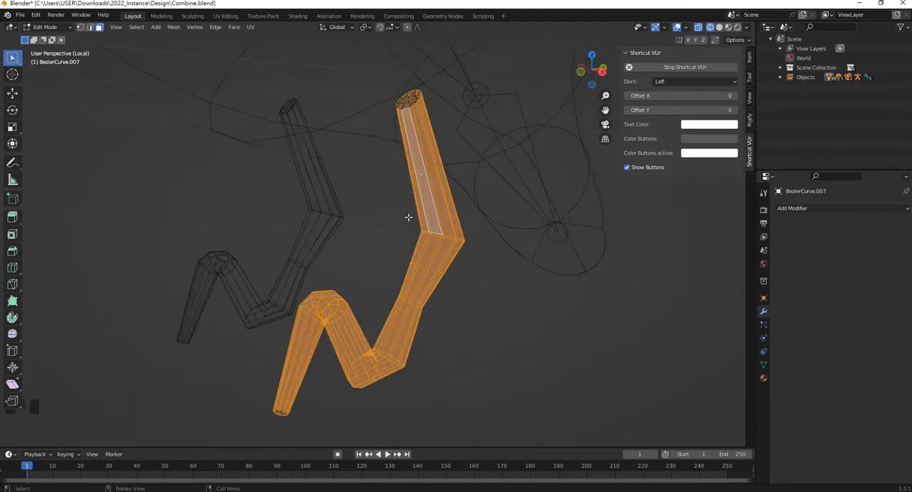
Select the cap face at the leg's upper end and snap the 3D cursor to it
middle_click_drag(402, 168, 138, 98)
scroll(426, 180, "up", 2)
scroll(401, 202, "up", 2)
scroll(401, 202, "up", 1)
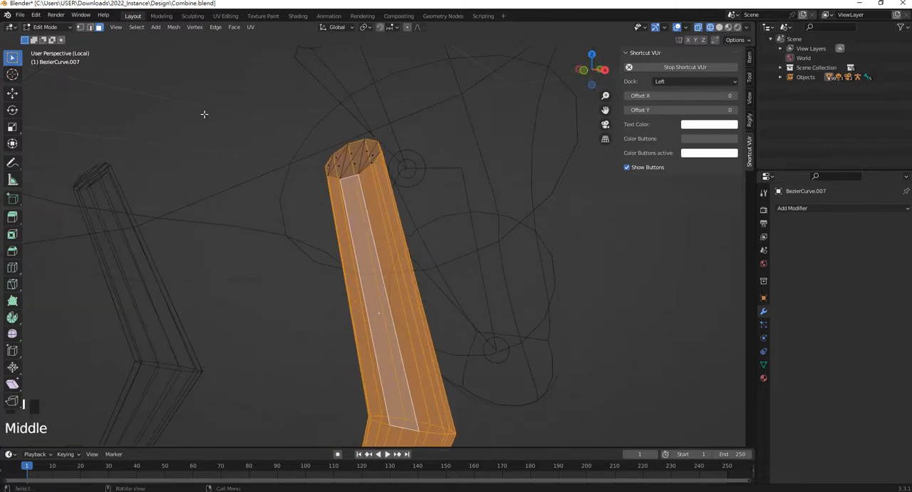
left_click(346, 162)
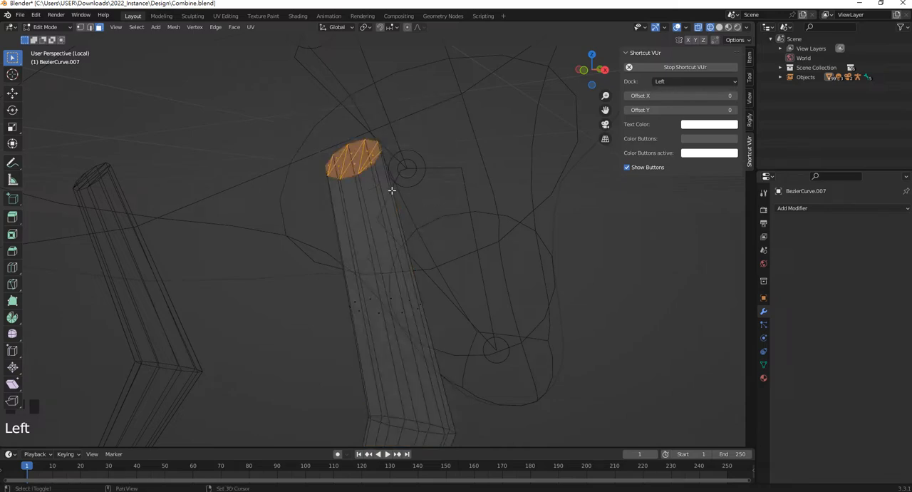
key("shift+s")
left_click(402, 246)
Return to Object Mode and add a Single Bone armature at the 3D cursor on the upper end of the leg
key("KP_3")
scroll(382, 187, "up", 2)
middle_click_drag(393, 218, 384, 197, "shift")
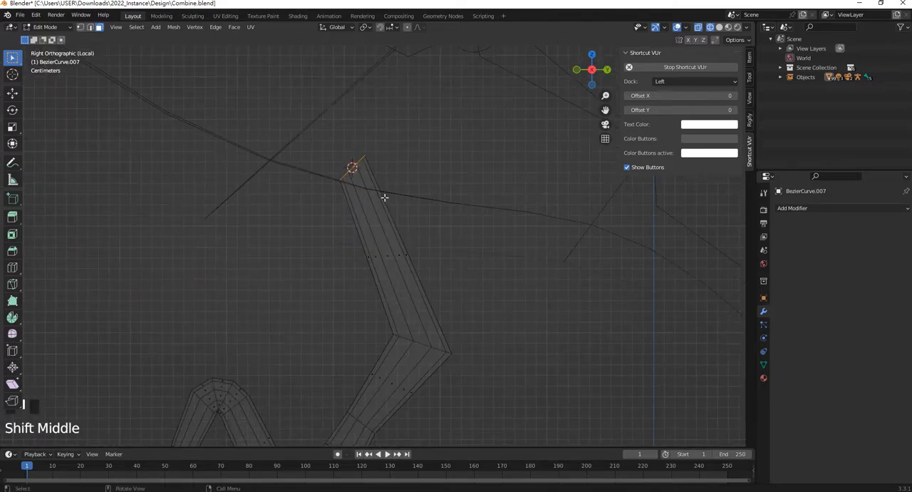
key("Tab")
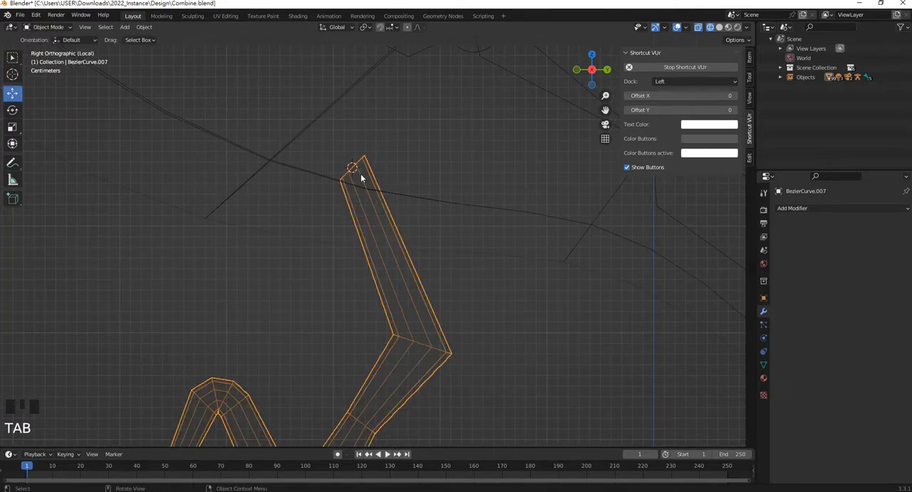
key("shift+a")
mouse_move(361, 181)
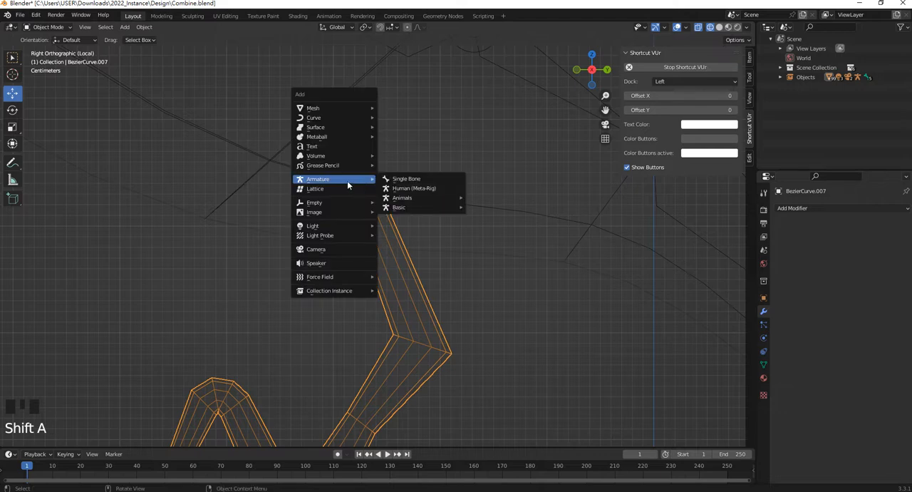
left_click(403, 179)
Scale the new leg armature down uniformly to about 0.164
scroll(427, 214, "up", 2)
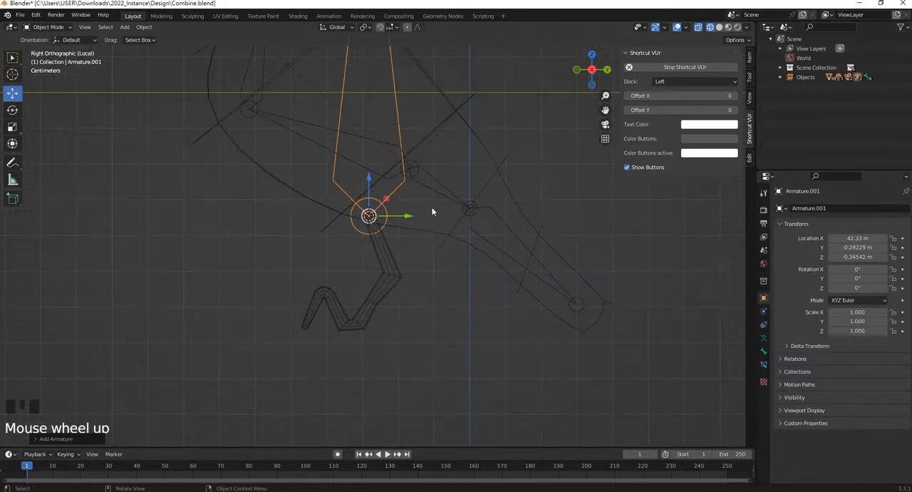
middle_click_drag(479, 256, 483, 294, "shift")
key("s")
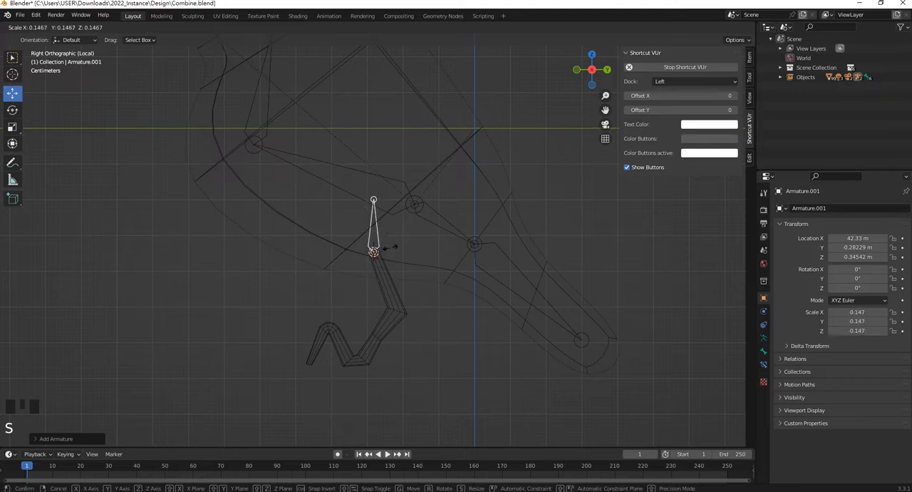
left_click(392, 244)
middle_click_drag(392, 245, 394, 221, "shift")
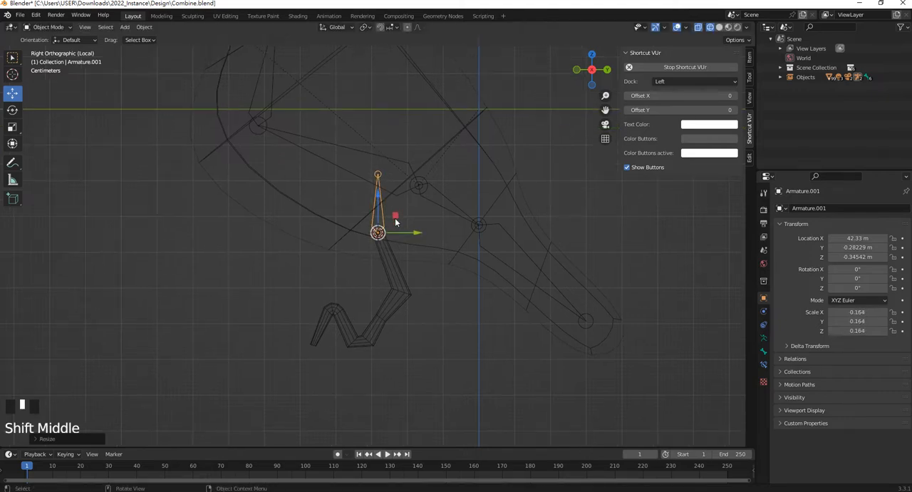
In Edit Mode, move the leg bone's tip down onto the leg's first bend so the bone runs through the upper segment
key("Tab")
scroll(378, 235, "up", 2)
left_click_drag(383, 149, 403, 307)
middle_click_drag(403, 308, 429, 280, "shift")
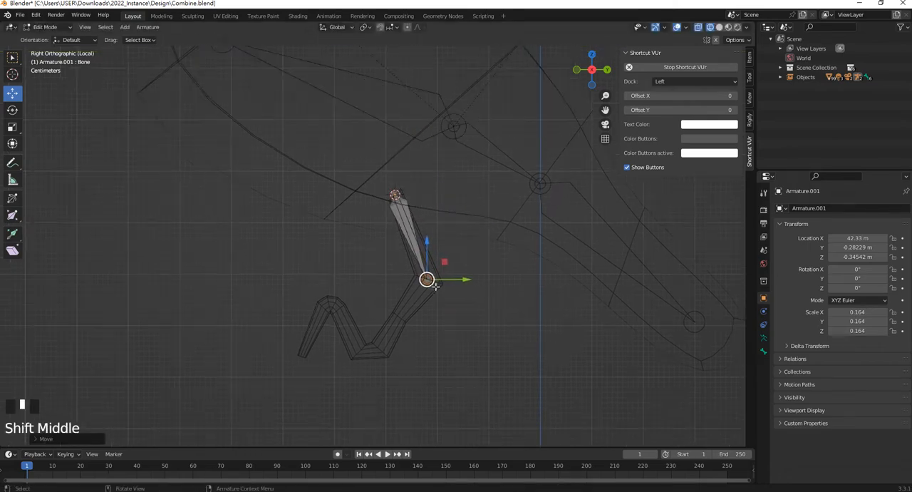
scroll(435, 285, "up", 3)
scroll(445, 293, "down", 4)
scroll(444, 292, "up", 1)
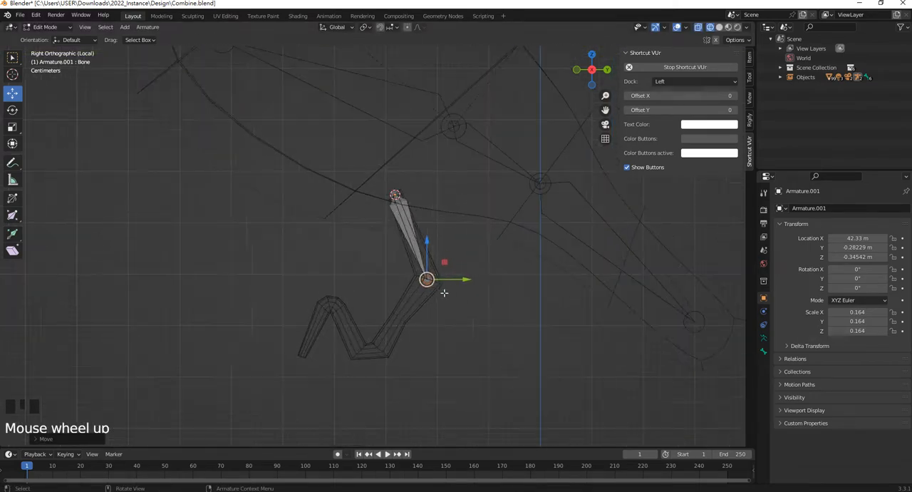
Extrude three more bones from the leg bone's tip through the remaining bends to the foot's end, and return to Object Mode
key("e")
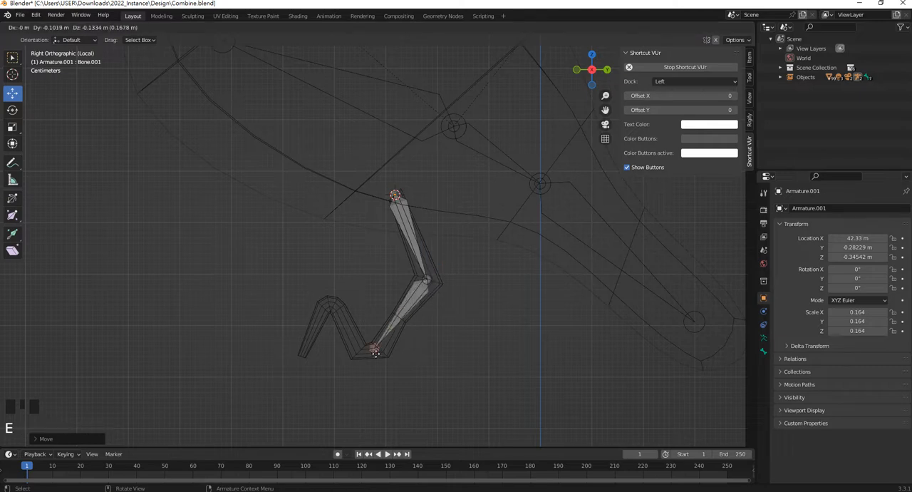
left_click(366, 350)
key("e")
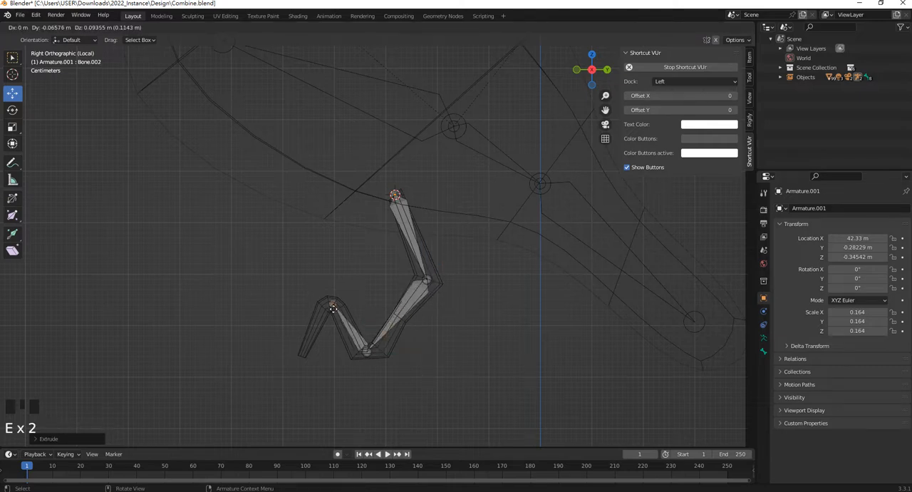
left_click(332, 306)
key("e")
left_click(305, 349)
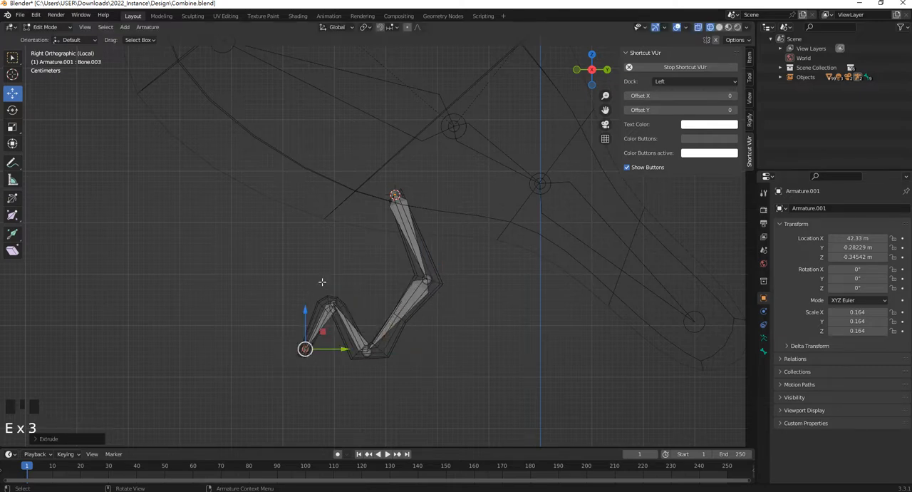
scroll(393, 281, "up", 2)
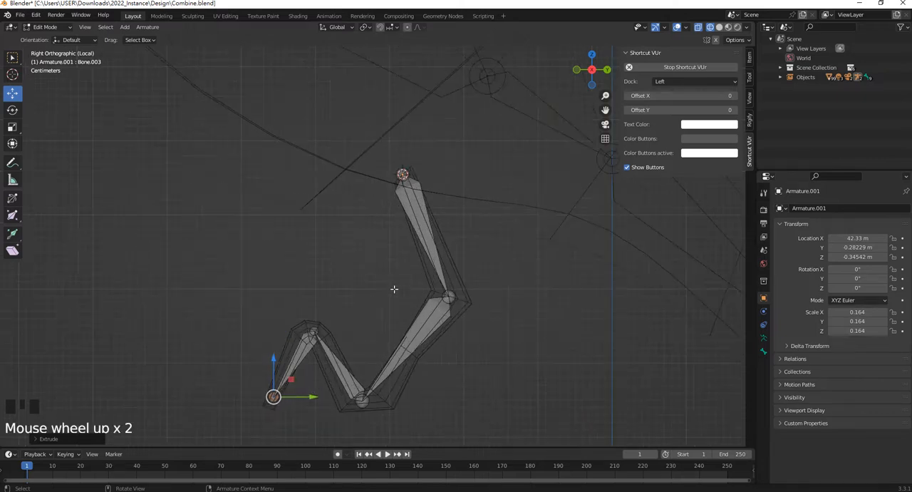
middle_click_drag(394, 286, 419, 275, "shift")
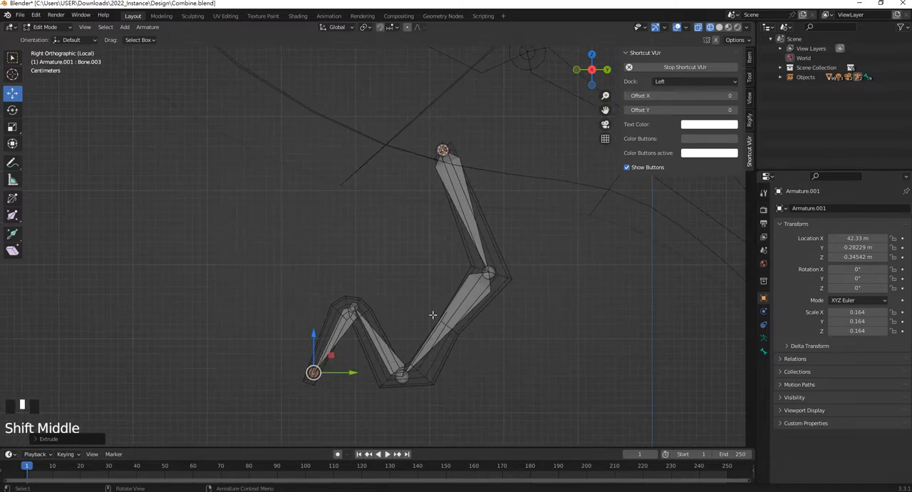
key("Tab")
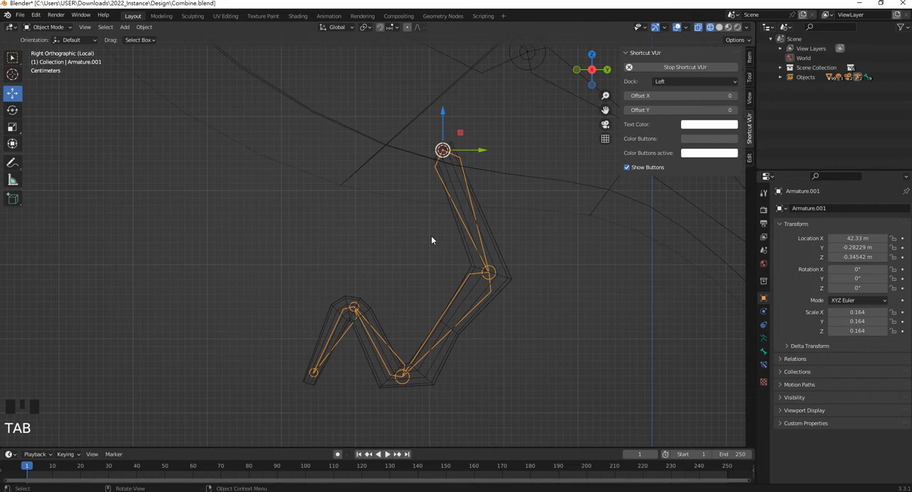
left_click(474, 213)
left_click(479, 231)
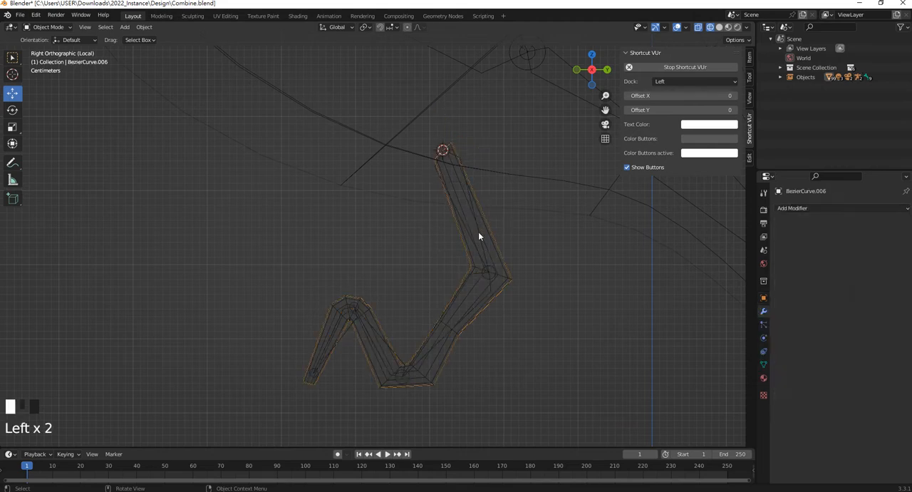
left_click(467, 231)
left_click(467, 234)
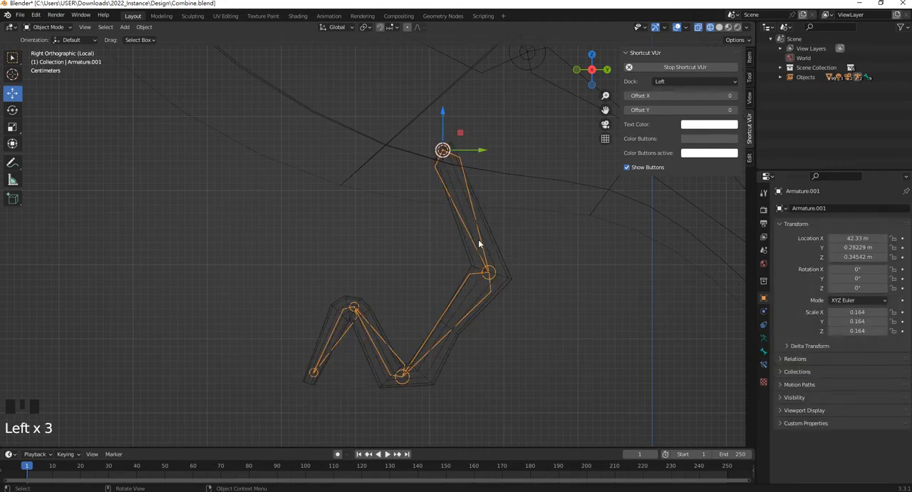
left_click(493, 245)
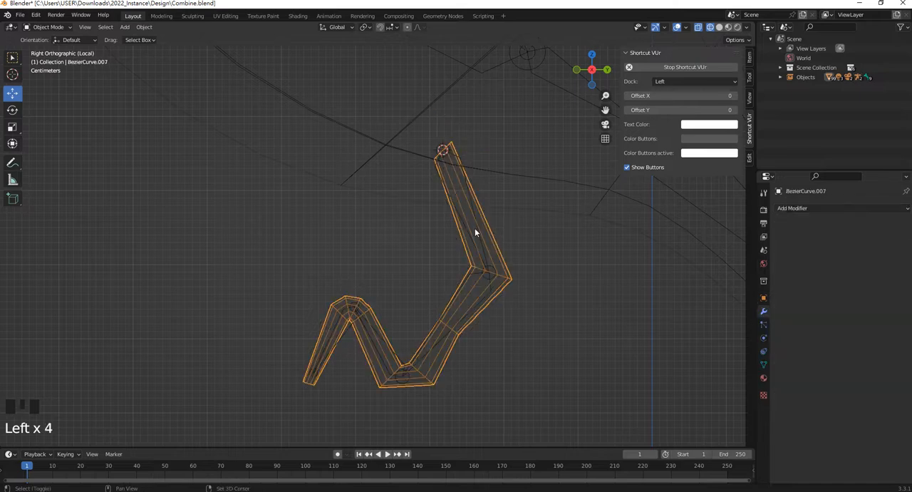
left_click(471, 203, "shift")
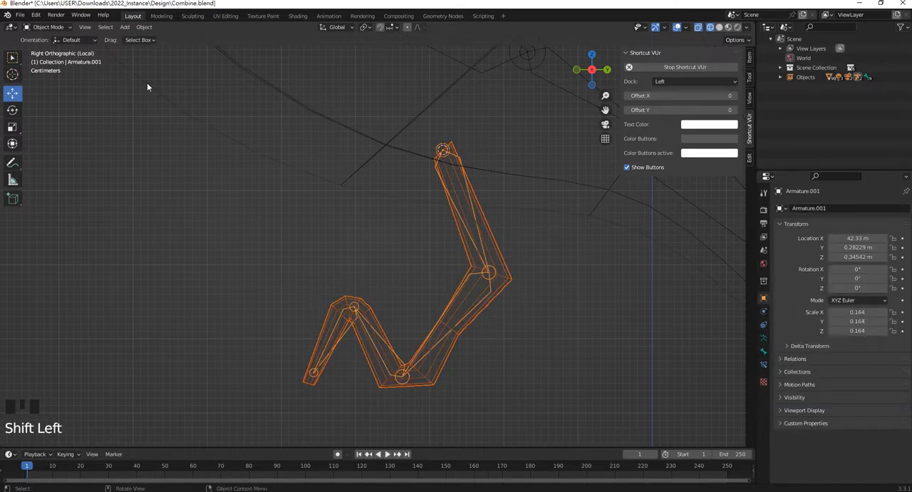
left_click(47, 27)
left_click(41, 63)
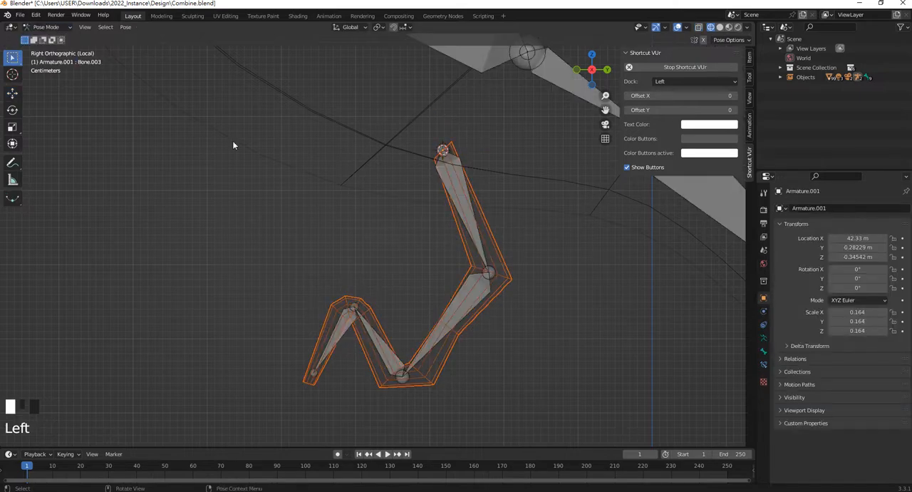
left_click(464, 188, "shift")
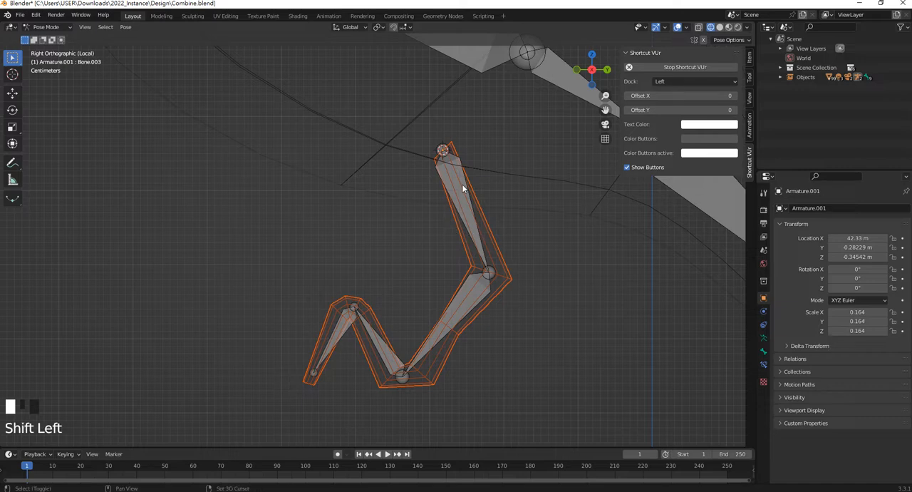
left_click(467, 294, "shift")
left_click(358, 338, "shift")
left_click(340, 332, "shift")
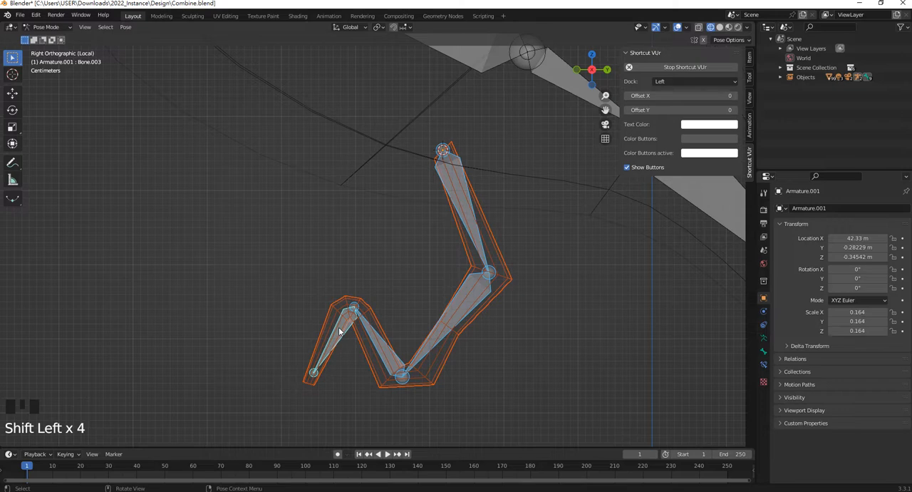
key("Tab")
left_click(428, 236)
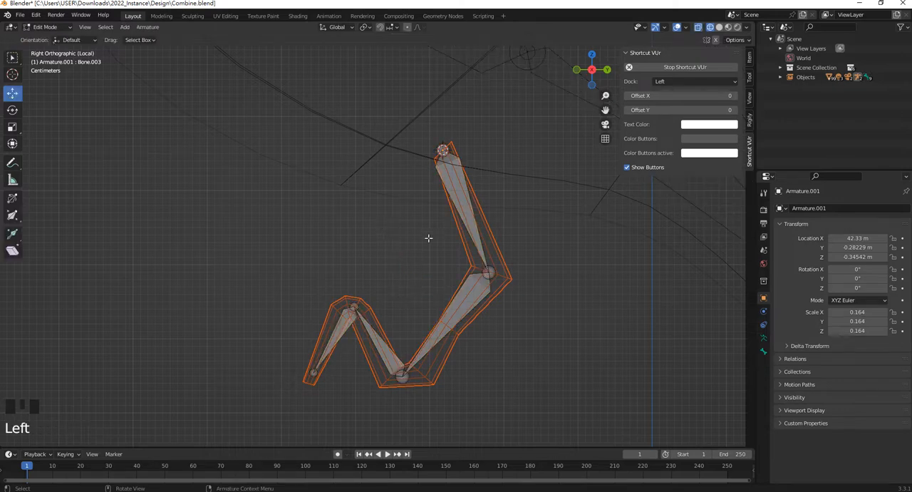
scroll(442, 226, "up", 4)
left_click(32, 27)
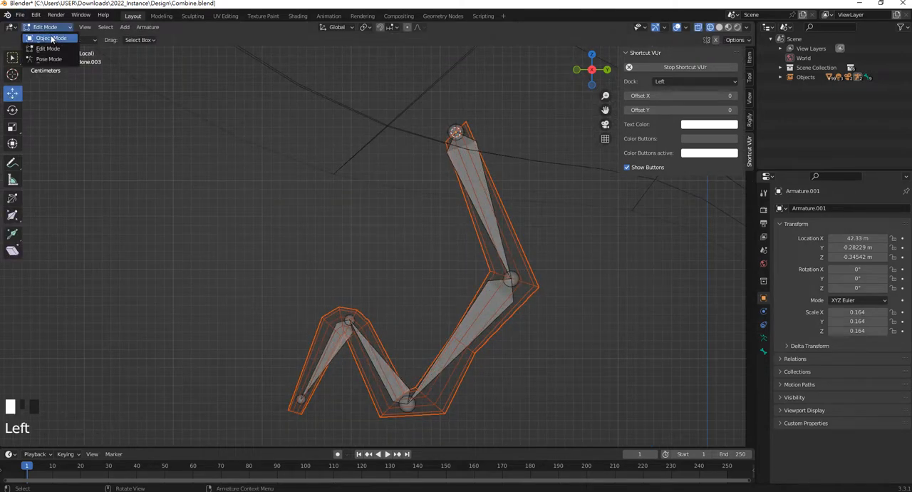
left_click(43, 39)
Examine the bone chain inside the rigged leg and the second leg without bones from the front
scroll(415, 217, "down", 1)
middle_click_drag(415, 218, 503, 235)
scroll(407, 204, "down", 3)
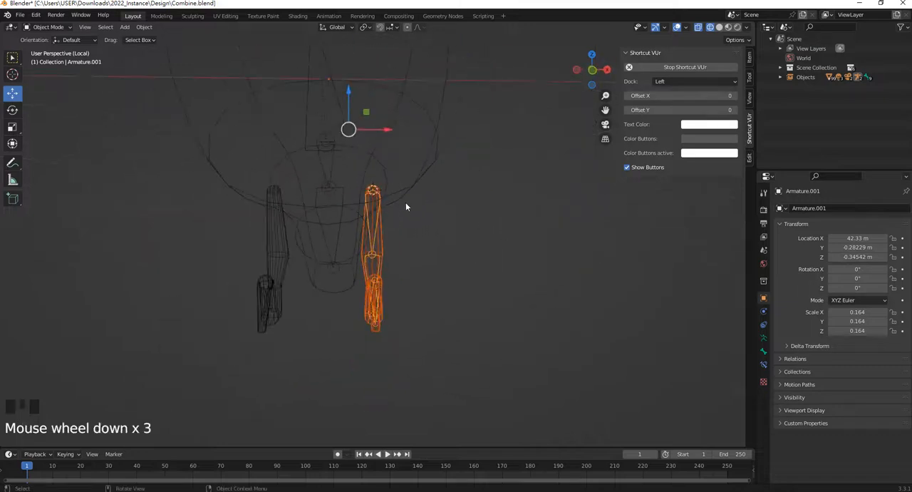
middle_click_drag(407, 203, 381, 189)
scroll(381, 190, "down", 2)
scroll(430, 250, "up", 4)
middle_click_drag(429, 250, 345, 318)
left_click(483, 336)
scroll(455, 314, "down", 3)
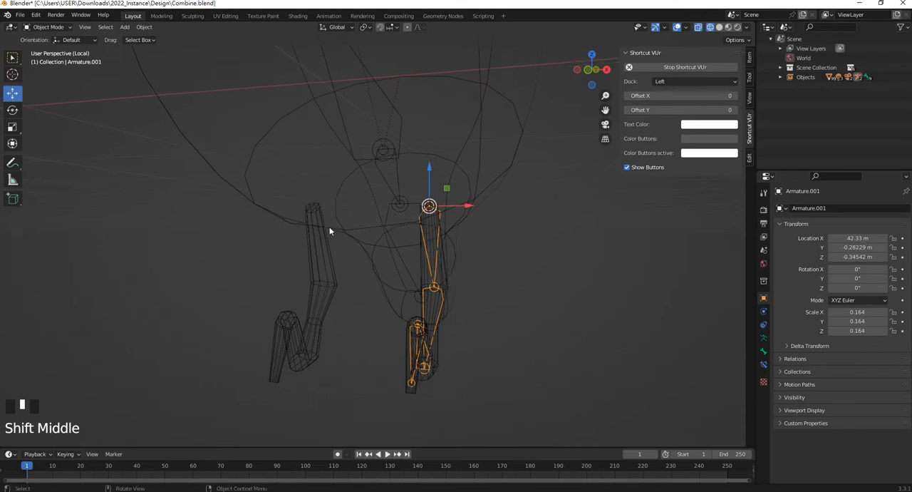
middle_click_drag(322, 234, 435, 246)
scroll(427, 206, "up", 2)
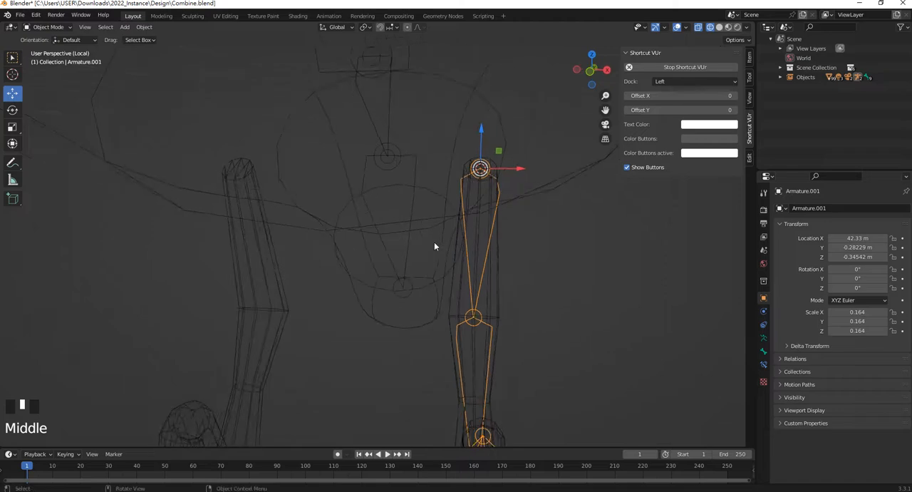
left_click(145, 29)
In Edit Mode, select the cap at the second leg's upper end, snap the 3D cursor to it and return to Object Mode
left_click(236, 176)
middle_click_drag(260, 184, 300, 208, "shift")
key("Tab")
scroll(256, 180, "up", 1)
left_click_drag(220, 159, 300, 224)
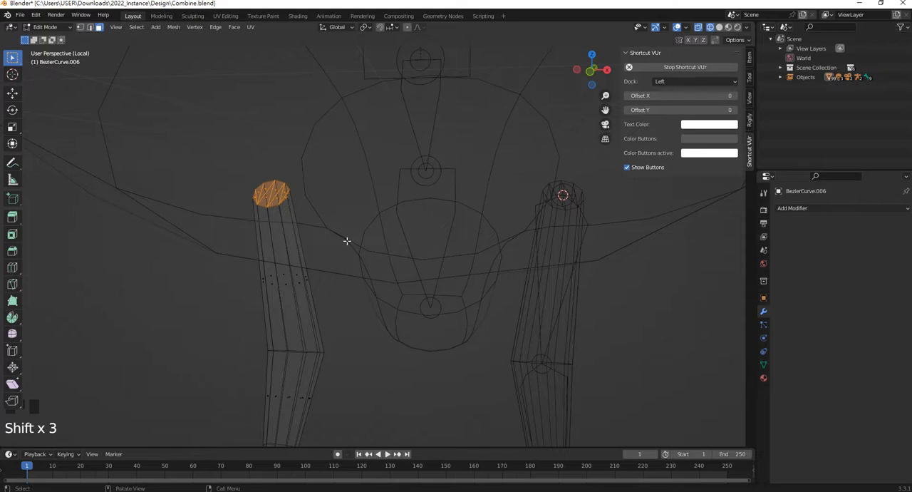
key("shift+s")
left_click(348, 305)
key("Tab")
Duplicate the first leg's armature in place and snap the copy to the 3D cursor on the second leg's upper end
left_click(581, 221)
scroll(557, 234, "down", 1)
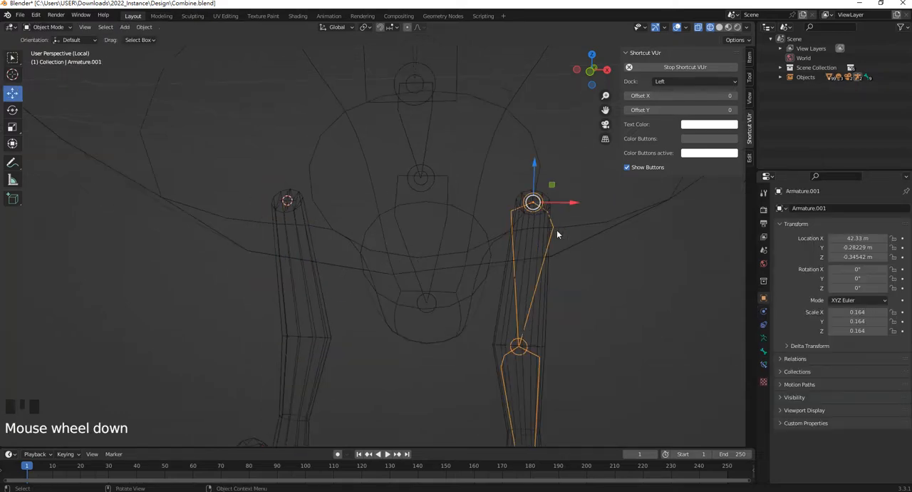
key("shift+d")
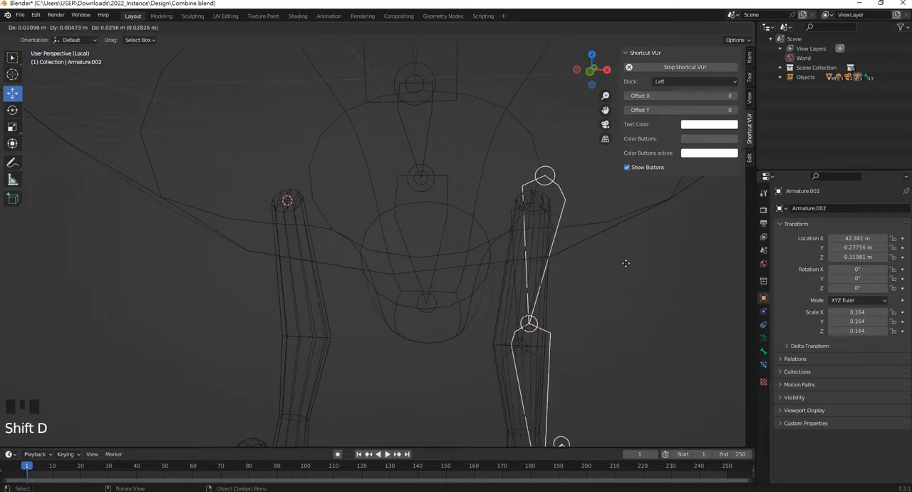
key("Escape")
key("shift+s")
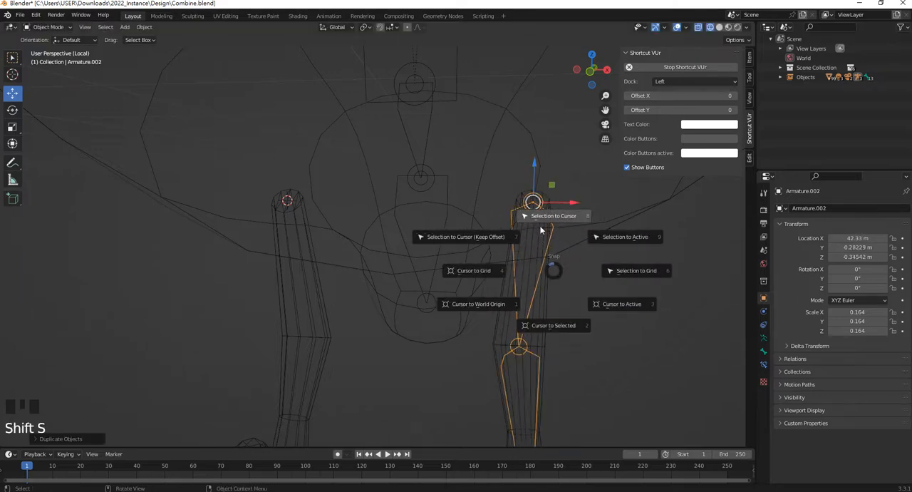
left_click(563, 225)
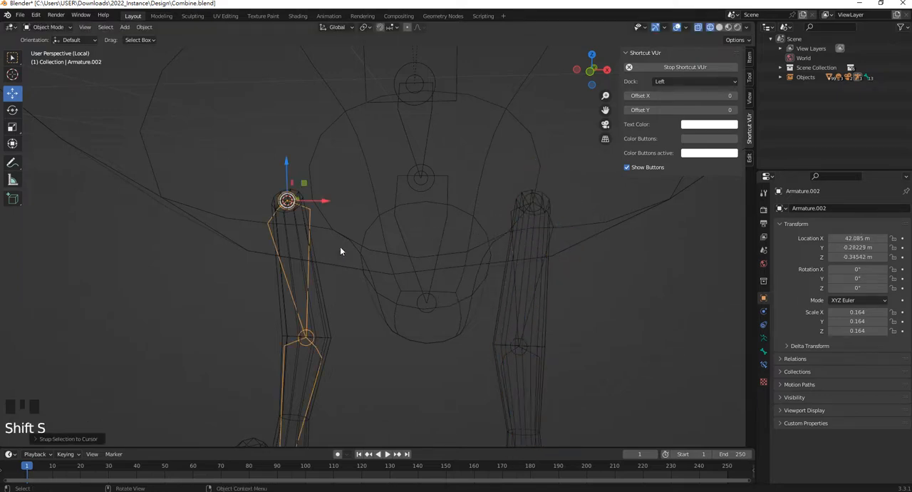
Select the first leg's mesh together with its armature as the active object and enter Pose Mode
scroll(411, 252, "down", 4)
middle_click_drag(411, 252, 456, 314)
left_click(495, 350)
left_click(446, 240)
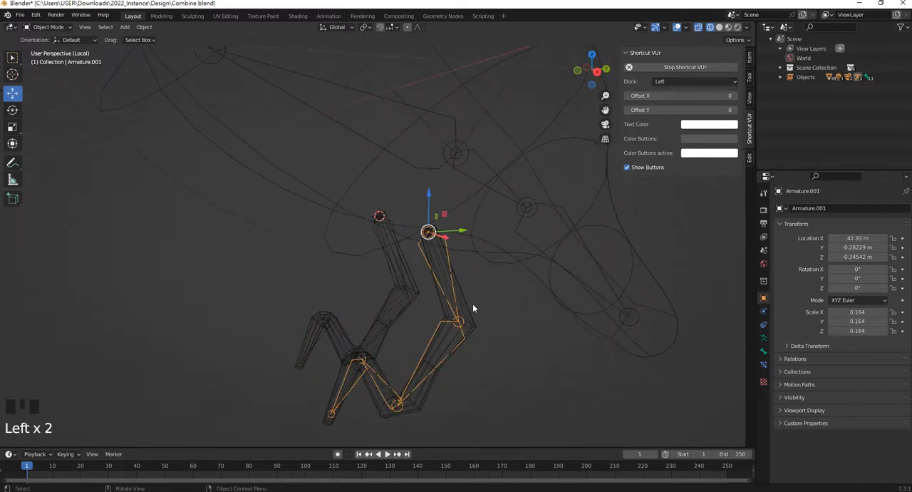
left_click(471, 322)
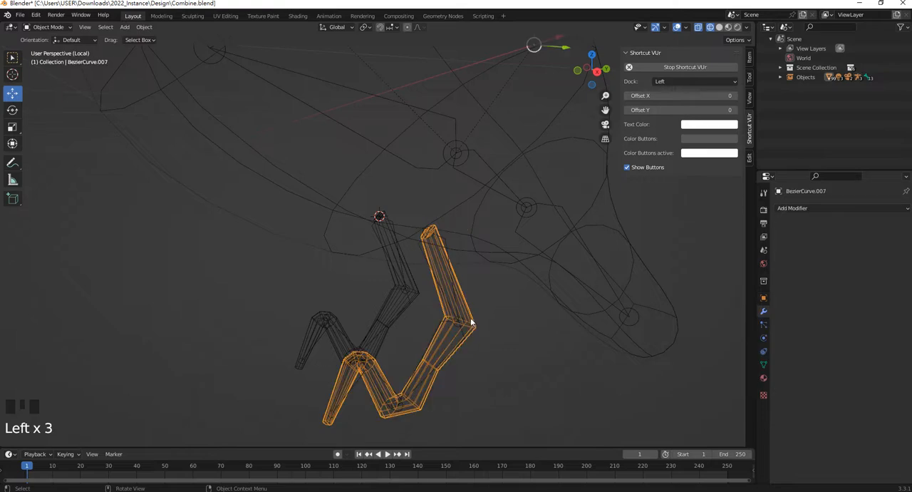
left_click(44, 27)
scroll(450, 273, "up", 3)
left_click(509, 244, "shift")
left_click(47, 27)
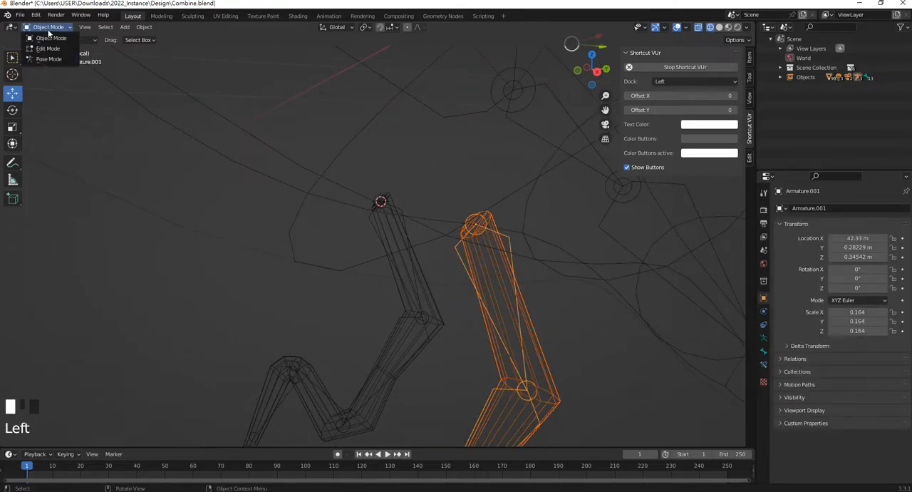
left_click(49, 58)
Select all four bones of the first leg and parent the leg mesh to them using Armature Deform With Automatic Weights
scroll(531, 319, "down", 2)
scroll(446, 211, "up", 2)
left_click(419, 168, "shift")
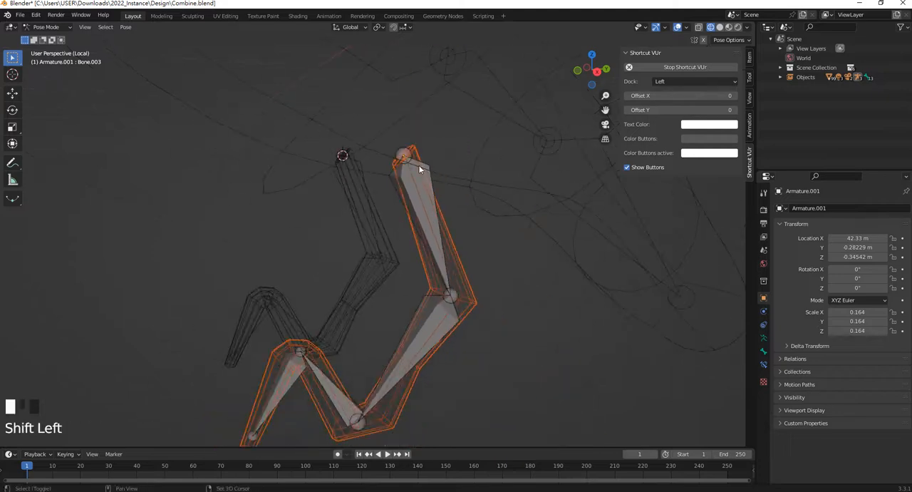
left_click(431, 326, "shift")
left_click(329, 391, "shift")
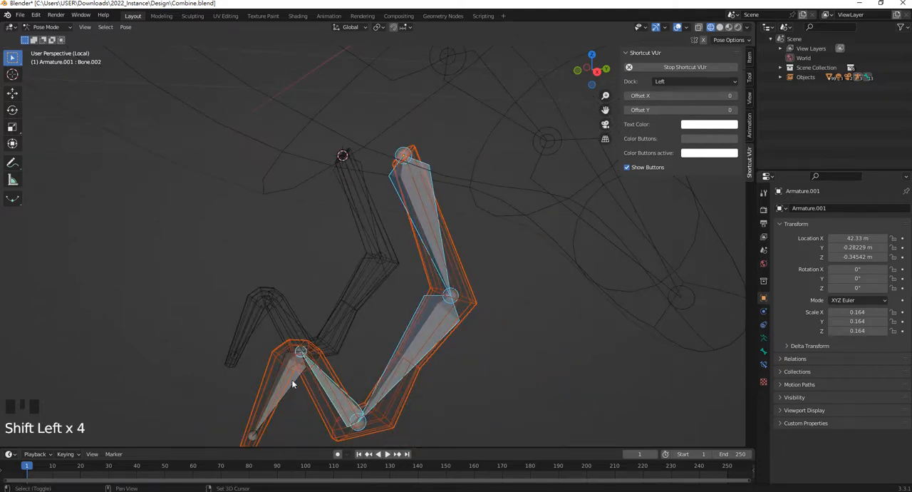
left_click(293, 381, "shift")
key("ctrl+p")
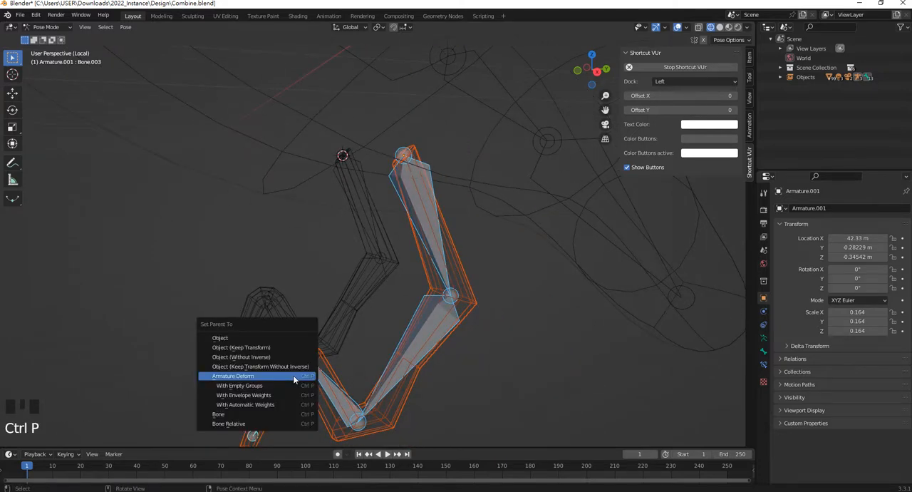
left_click(274, 404)
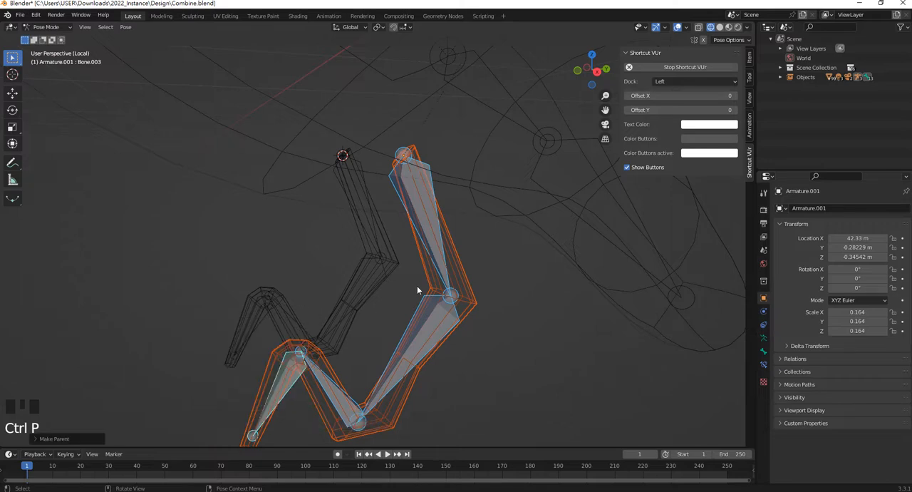
Try rotating the first leg's second bone and its uppermost bone to test how the mesh deforms
scroll(454, 350, "down", 2)
middle_click_drag(454, 350, 437, 320)
left_click(419, 326)
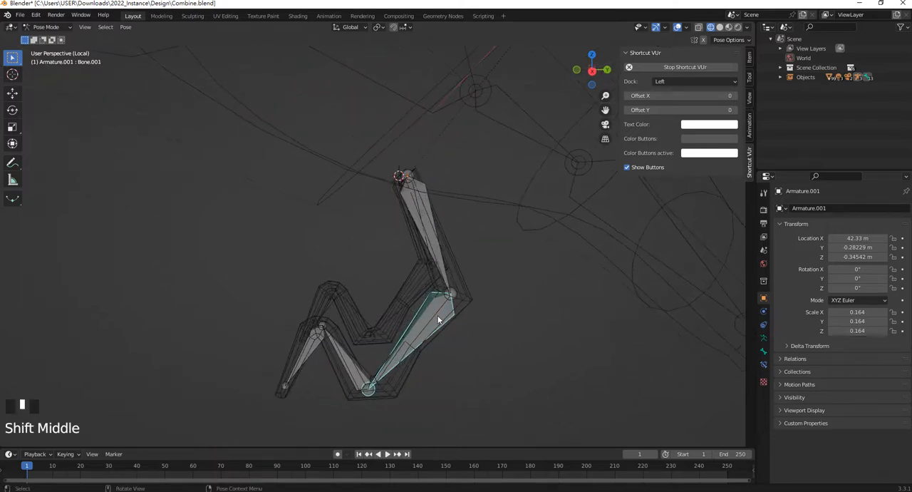
key("r")
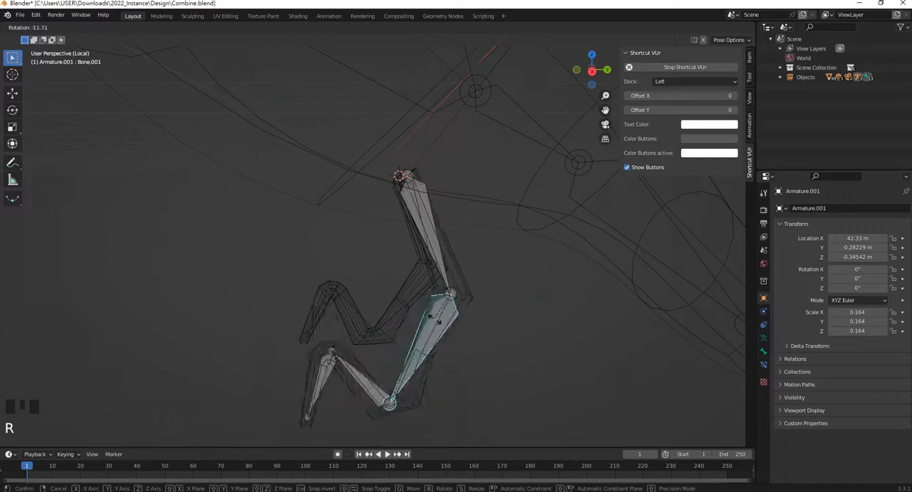
left_click(429, 305)
left_click(423, 198)
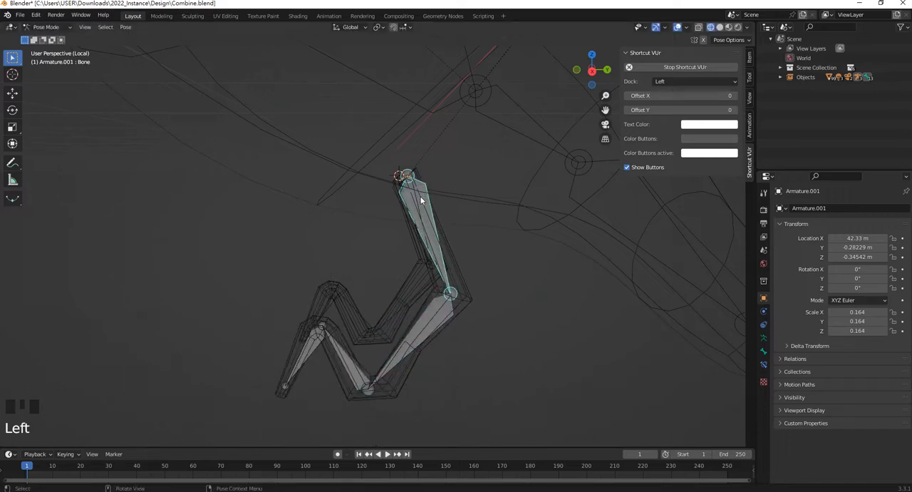
key("r")
left_click(426, 296)
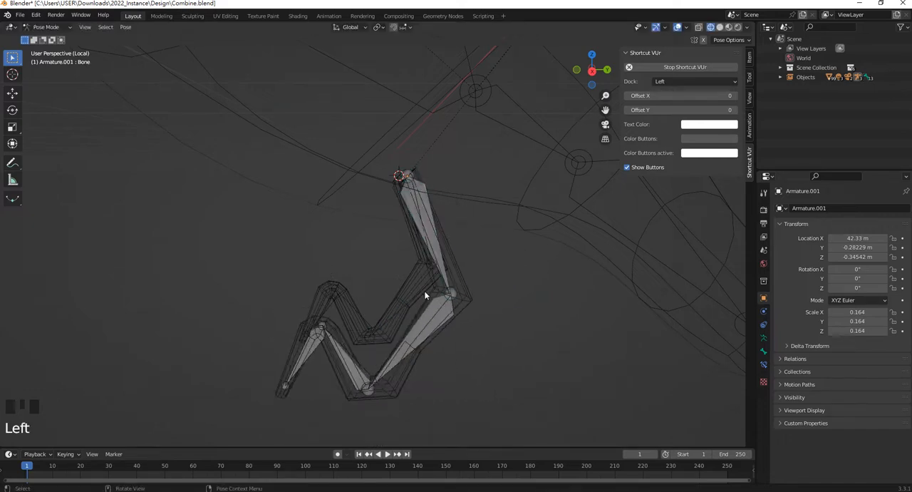
Select the second leg's mesh together with its armature as the active object and enter Pose Mode
middle_click_drag(426, 296, 462, 306)
key("Tab")
scroll(381, 260, "up", 2)
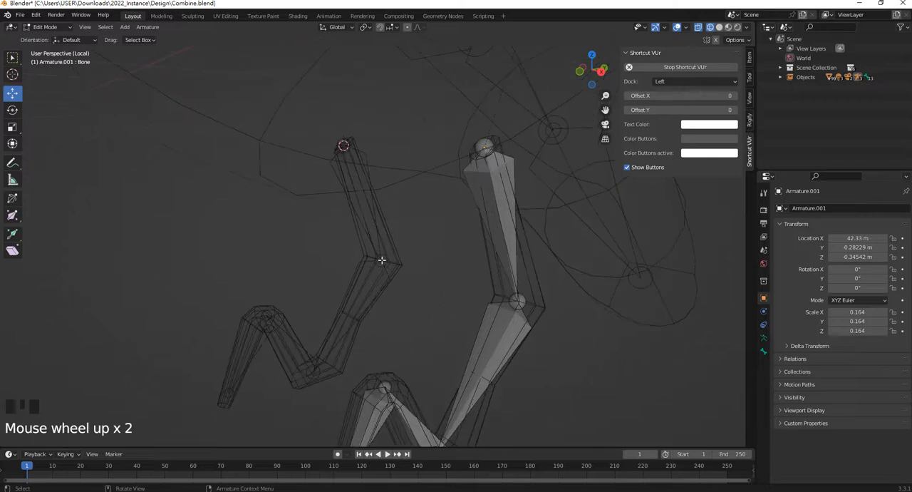
left_click(45, 26)
left_click(45, 36)
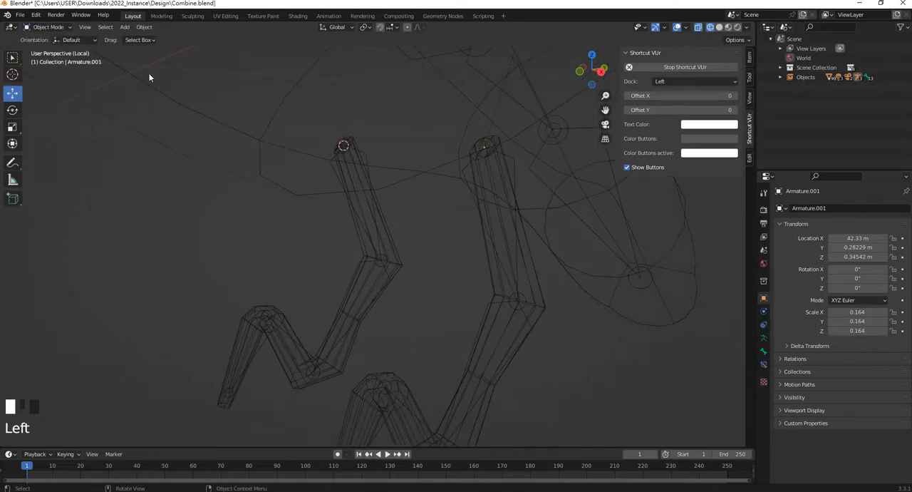
left_click(378, 215)
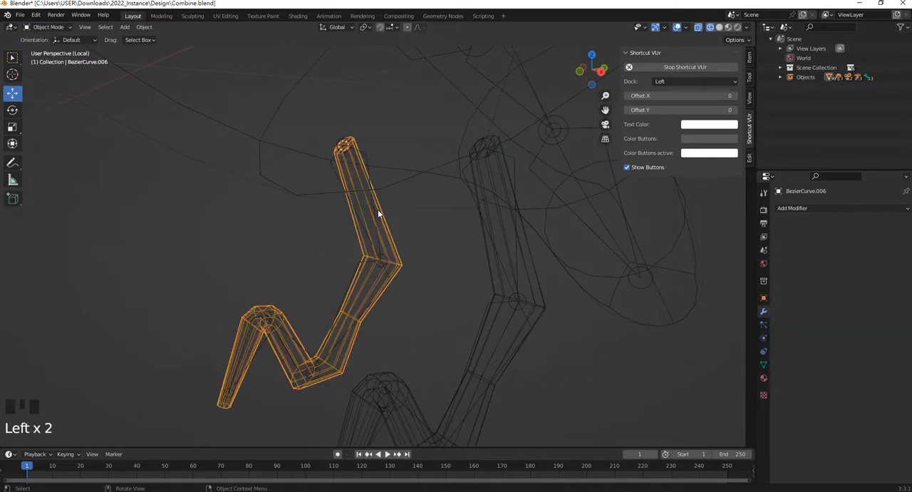
left_click(365, 154, "shift")
left_click(53, 31)
left_click(45, 59)
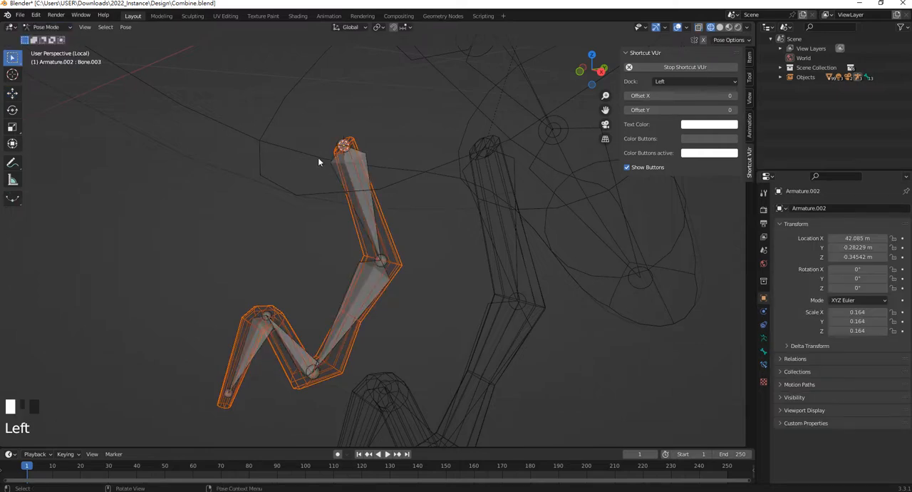
Parent the second leg's mesh to its four selected bones using Armature Deform With Automatic Weights, and return to Object Mode
left_click(352, 171, "shift")
left_click(354, 286, "shift")
left_click(292, 341, "shift")
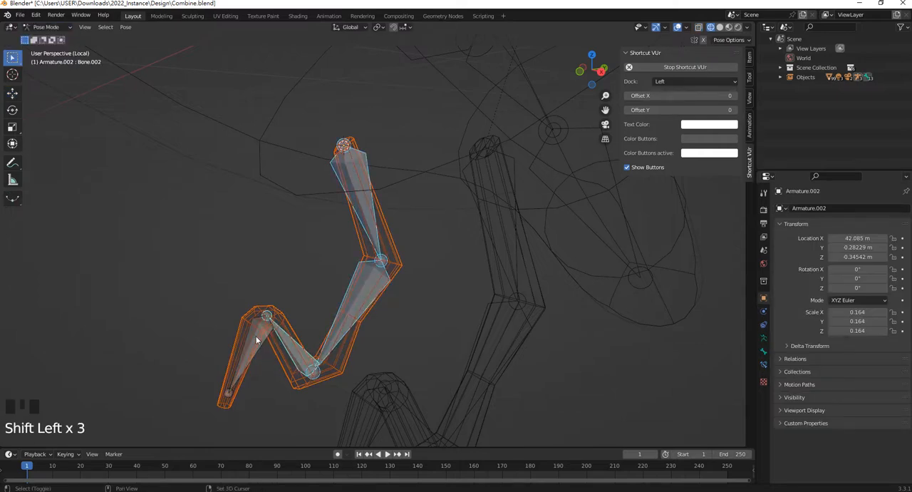
left_click(261, 328, "shift")
key("ctrl+p")
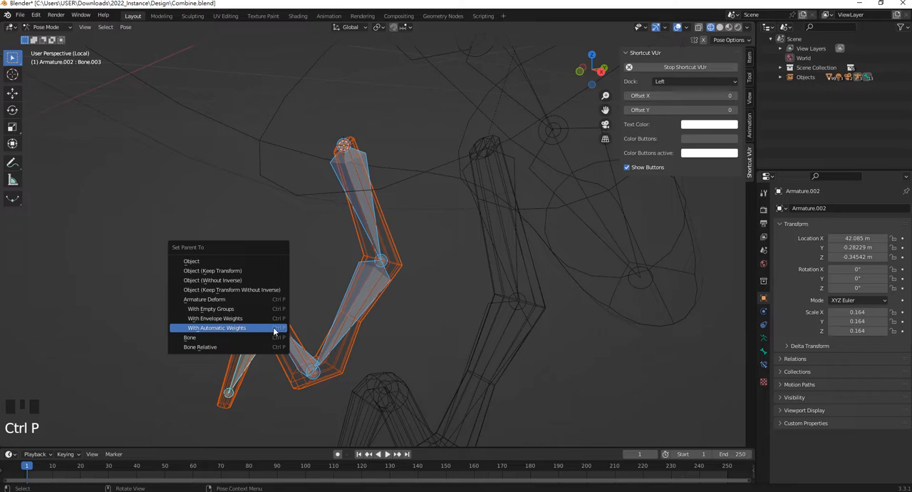
left_click(264, 328)
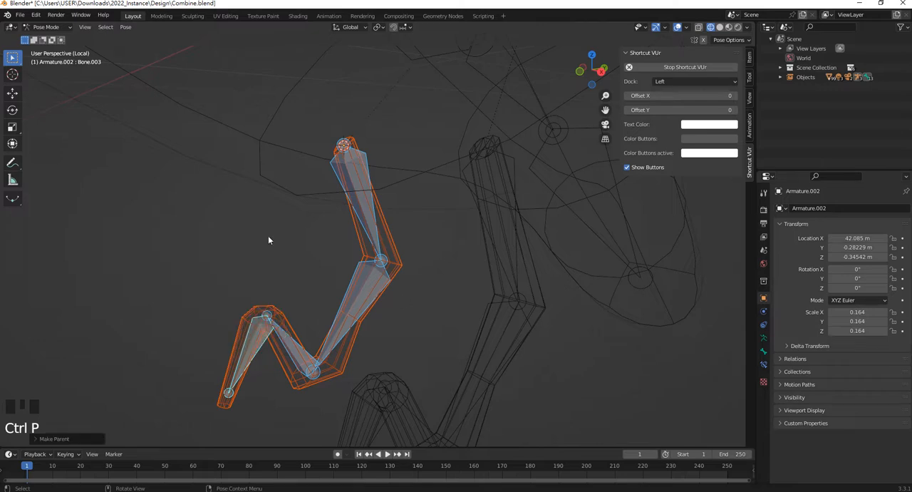
left_click(47, 27)
left_click(51, 38)
scroll(441, 200, "up", 2)
left_click(521, 311)
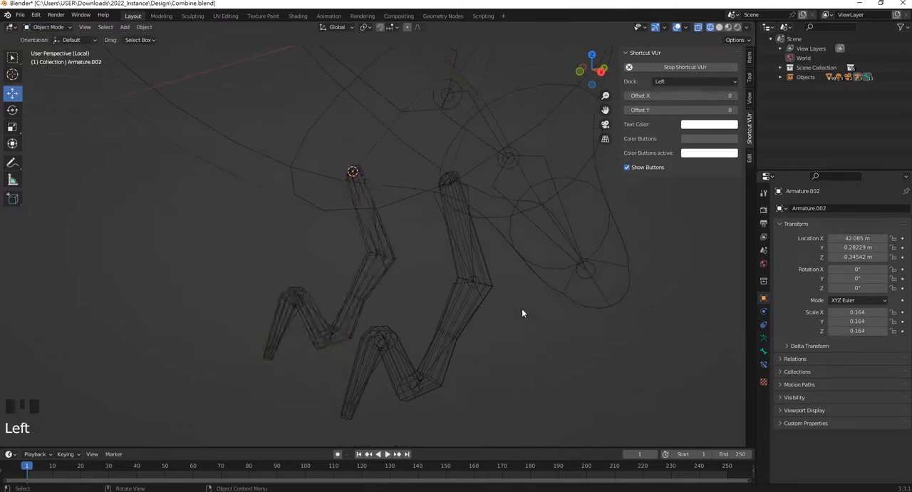
middle_click_drag(521, 311, 435, 203, "shift")
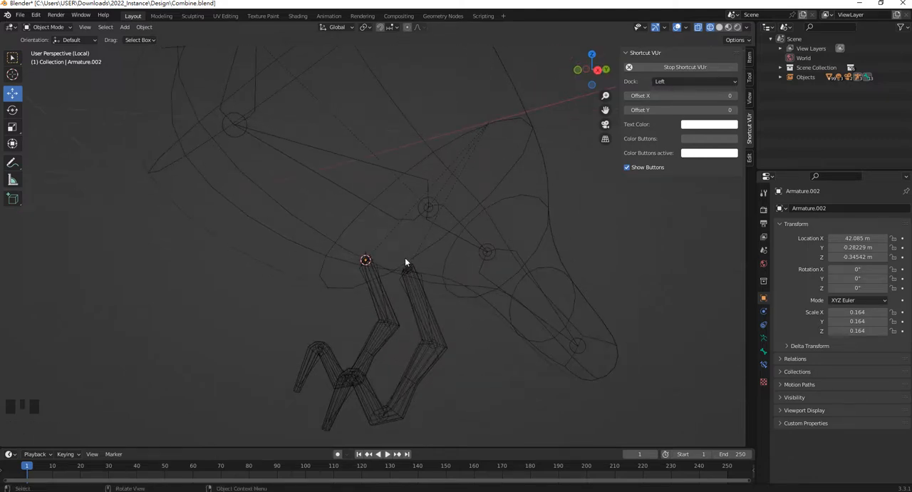
scroll(428, 278, "up", 1)
left_click(425, 199)
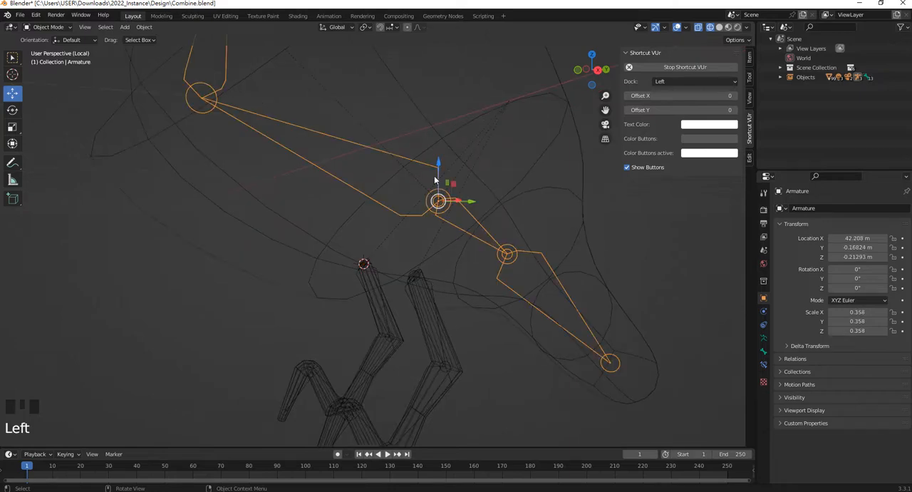
key("g")
right_click(443, 214)
Enter Edit Mode on the first leg's armature and select its uppermost bone
left_click(434, 288)
middle_click_drag(436, 303, 382, 239, "shift")
scroll(373, 230, "up", 2)
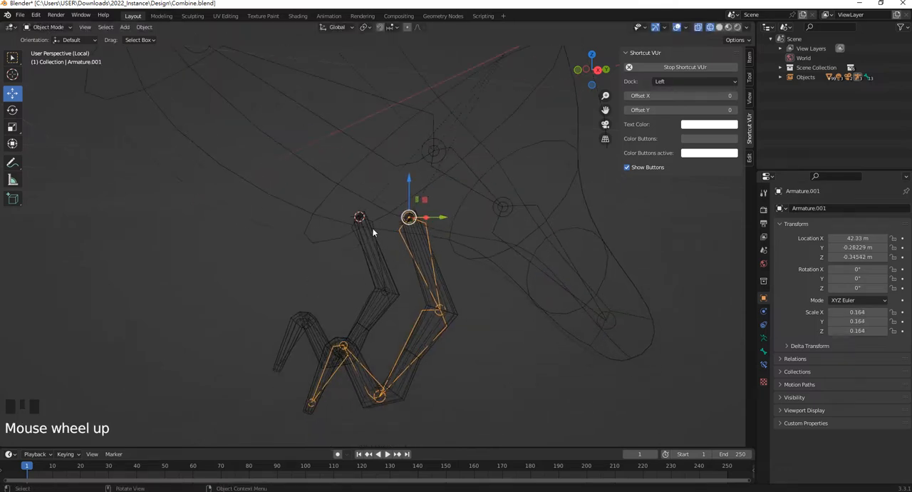
left_click(50, 28)
left_click(57, 49)
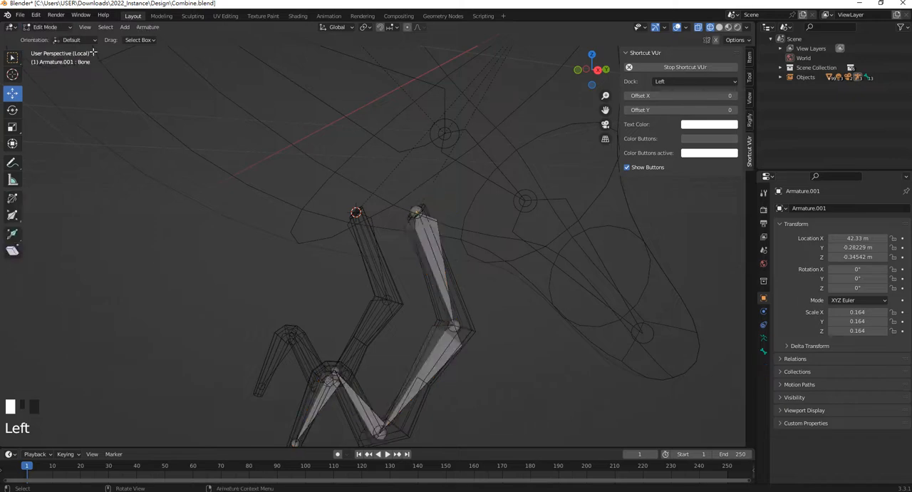
left_click(438, 221)
left_click(378, 217, "shift")
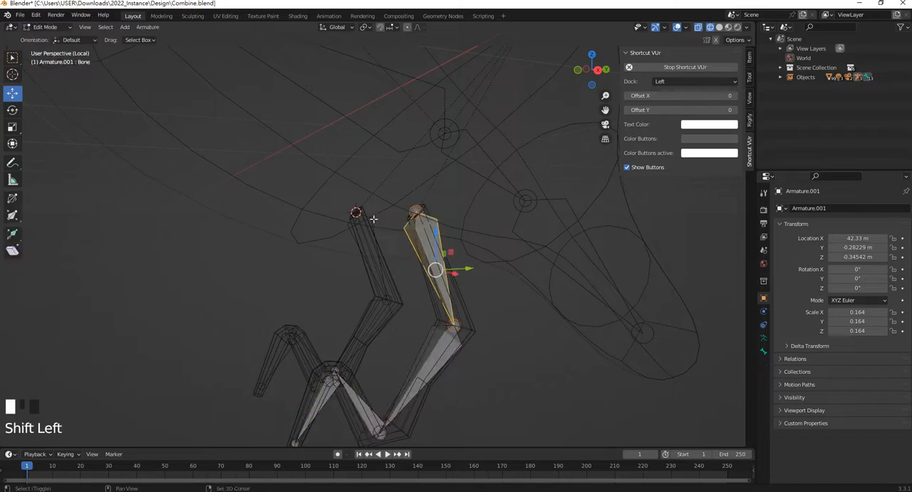
left_click(374, 221, "shift")
left_click(371, 224, "shift")
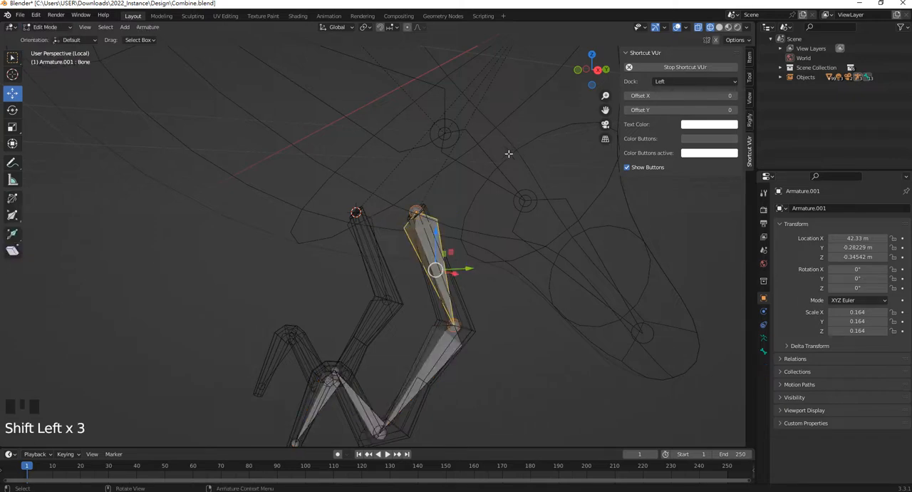
scroll(474, 171, "down", 4)
middle_click_drag(466, 179, 416, 184)
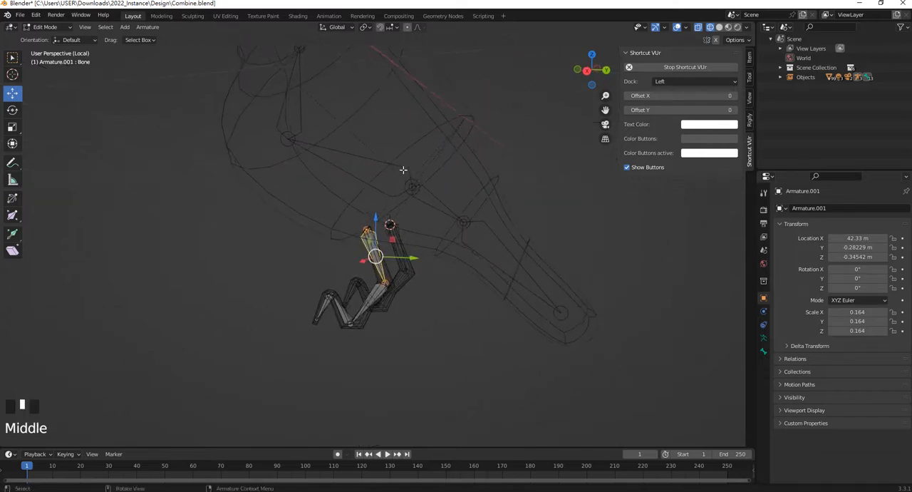
scroll(388, 174, "up", 1)
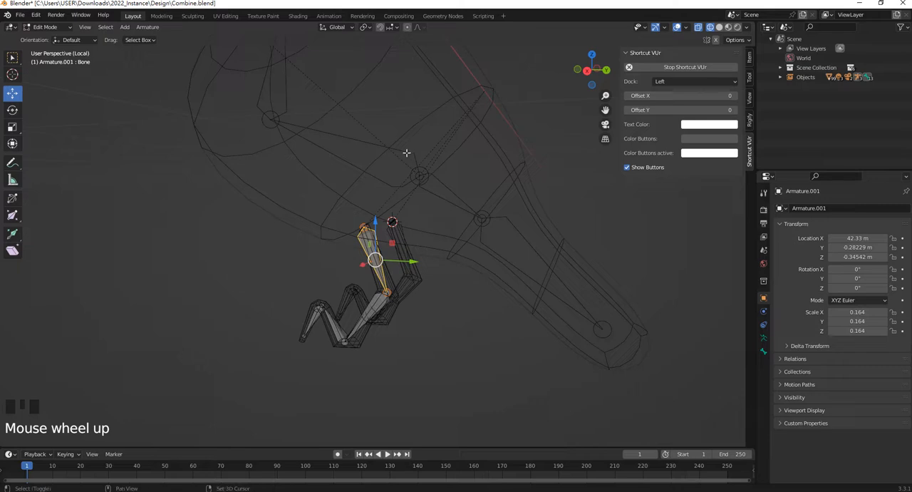
left_click(407, 152, "shift")
left_click(407, 151, "shift")
middle_click_drag(406, 150, 429, 205, "shift")
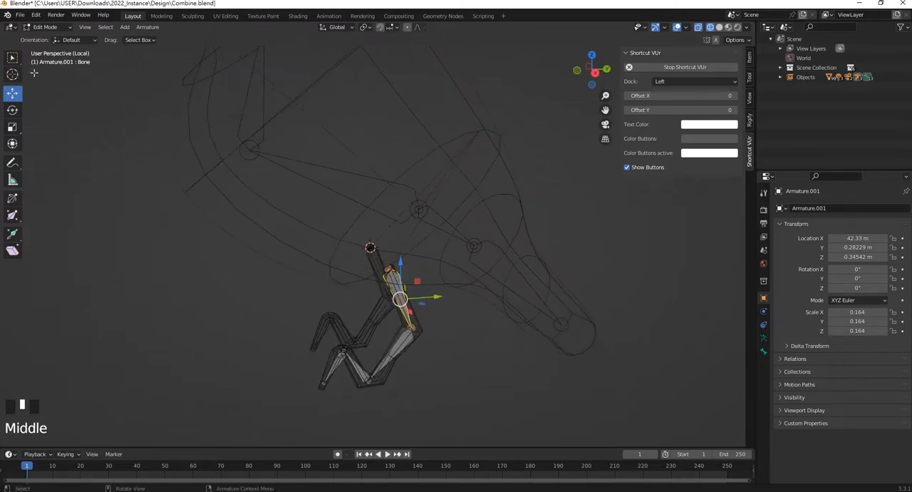
Try to parent the first leg's uppermost bone to the body's long bone with Keep Offset, editing both armatures together
left_click(45, 27)
left_click(43, 32)
left_click(356, 179, "shift")
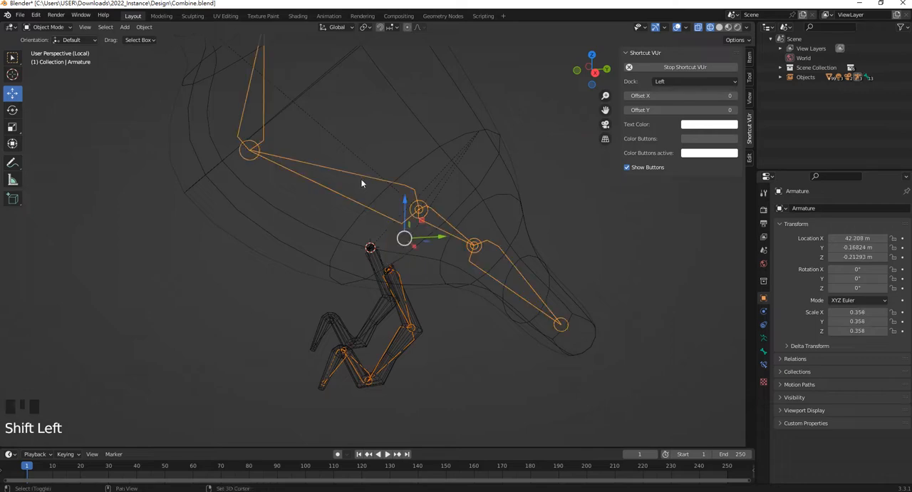
left_click(50, 27)
left_click(48, 50)
scroll(428, 235, "up", 2)
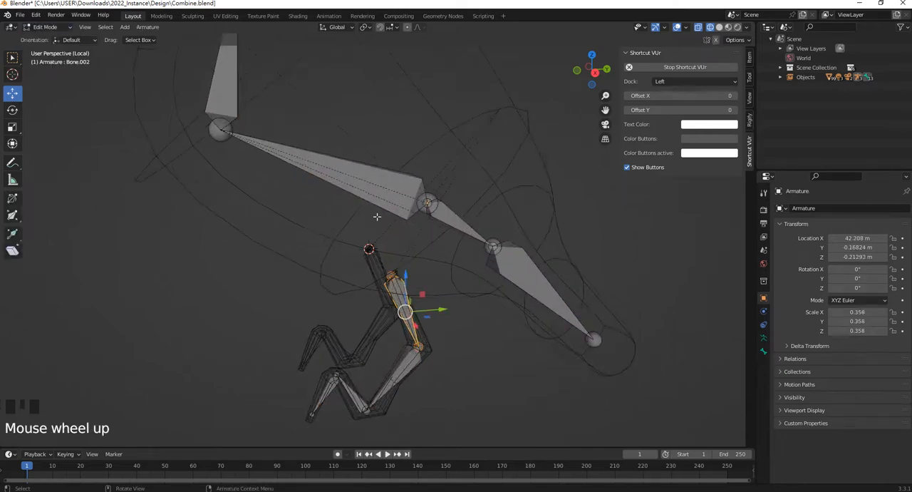
left_click(416, 197, "shift")
key("ctrl+p")
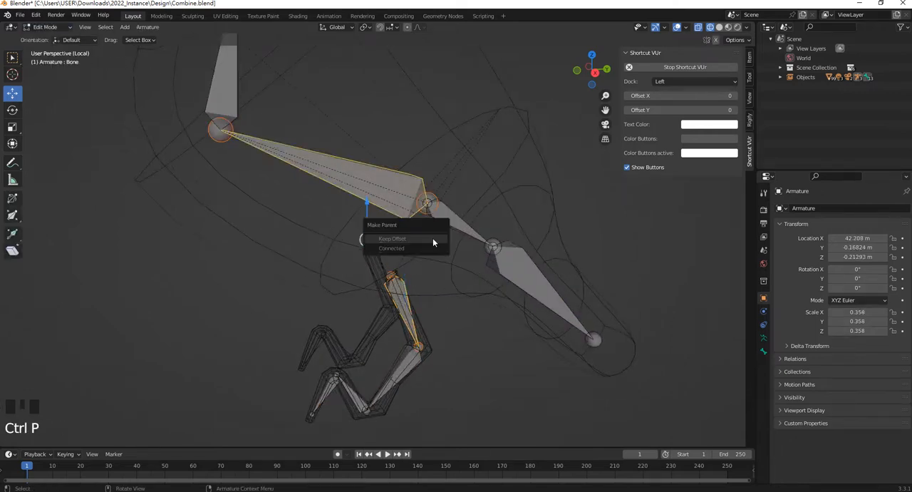
left_click(427, 244)
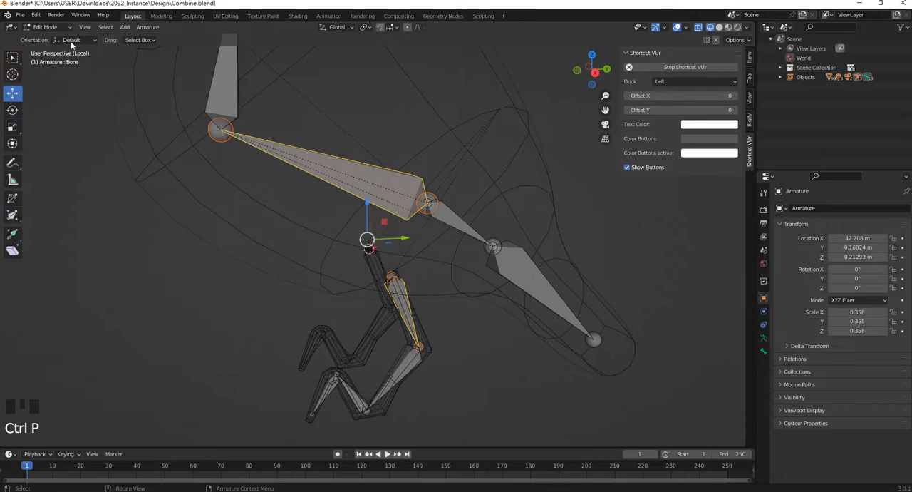
left_click(49, 27)
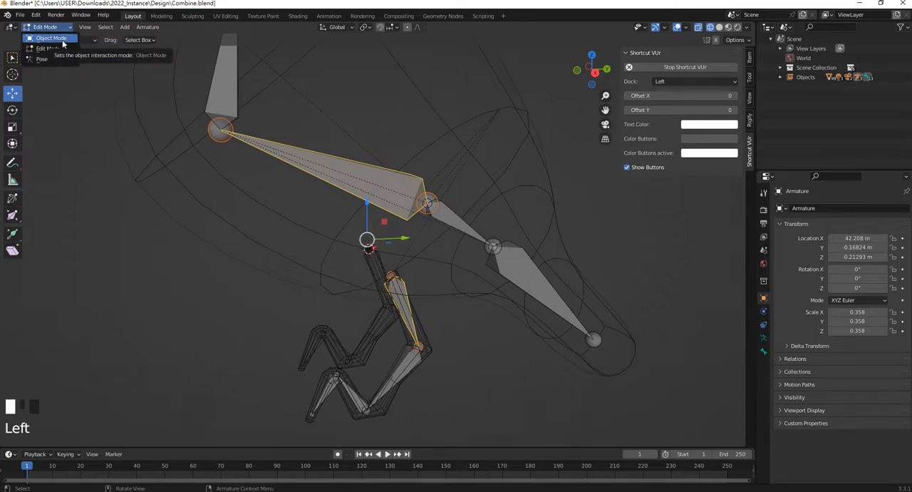
left_click(62, 42)
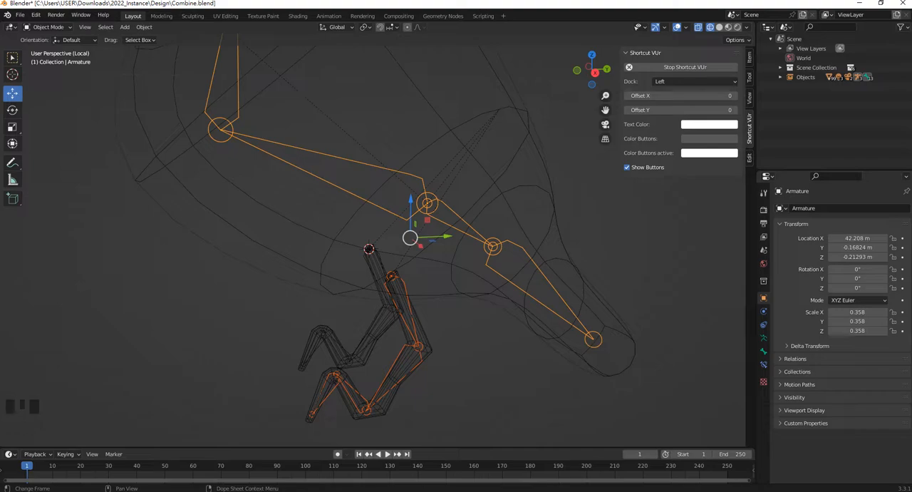
key("alt+Tab")
left_click(822, 269)
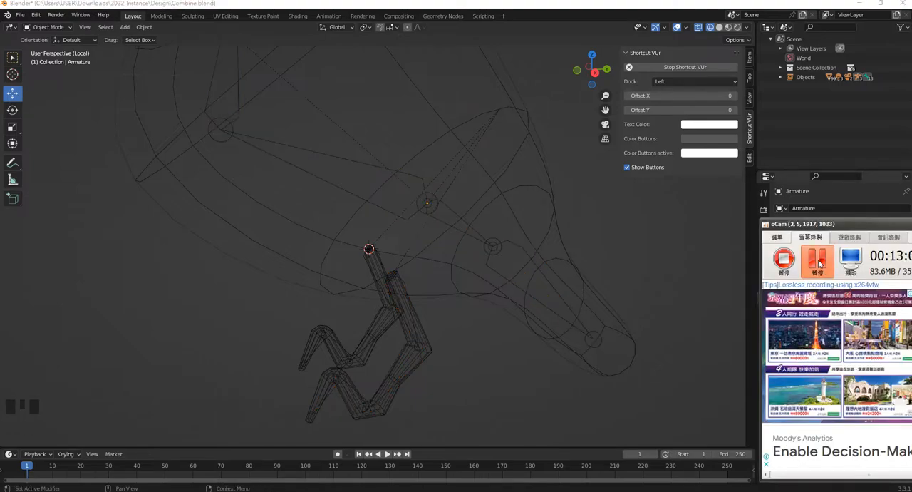
left_click(654, 271)
Join the first leg's armature into the body's armature, keeping the body's armature as the active object
left_click(412, 321)
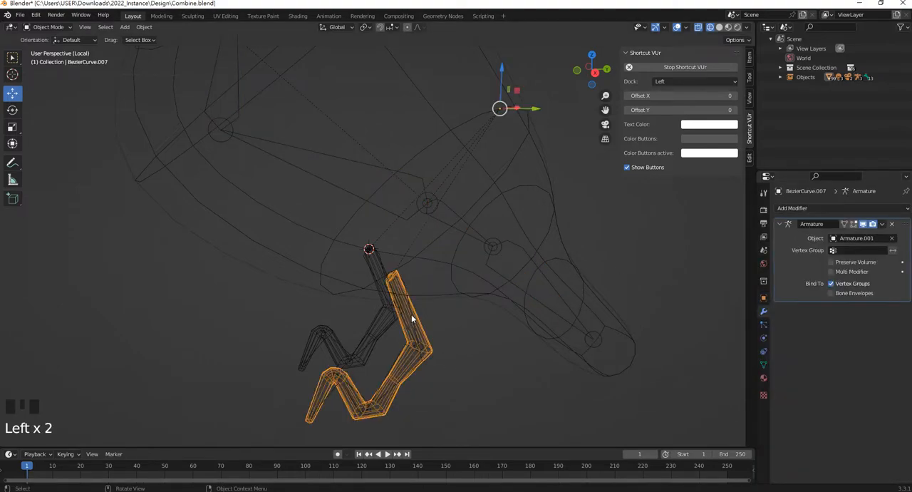
left_click(409, 300)
left_click(407, 299)
left_click(406, 283)
left_click(416, 177, "shift")
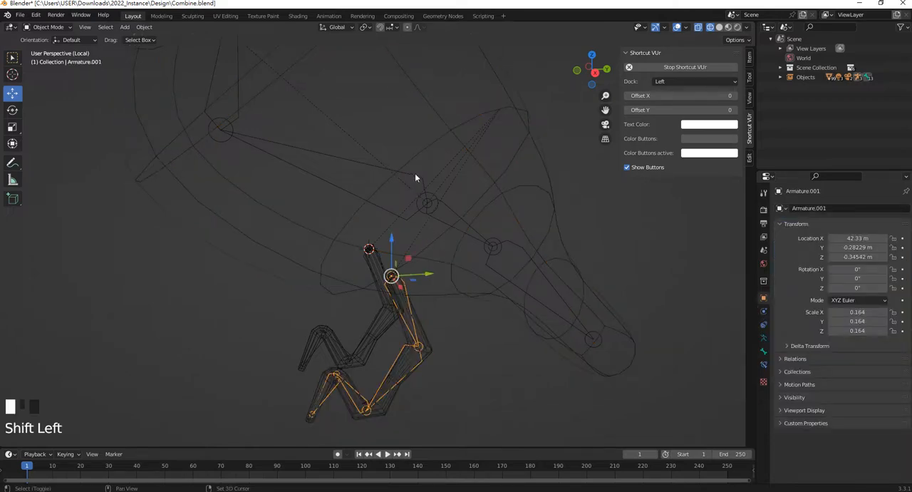
left_click(417, 276)
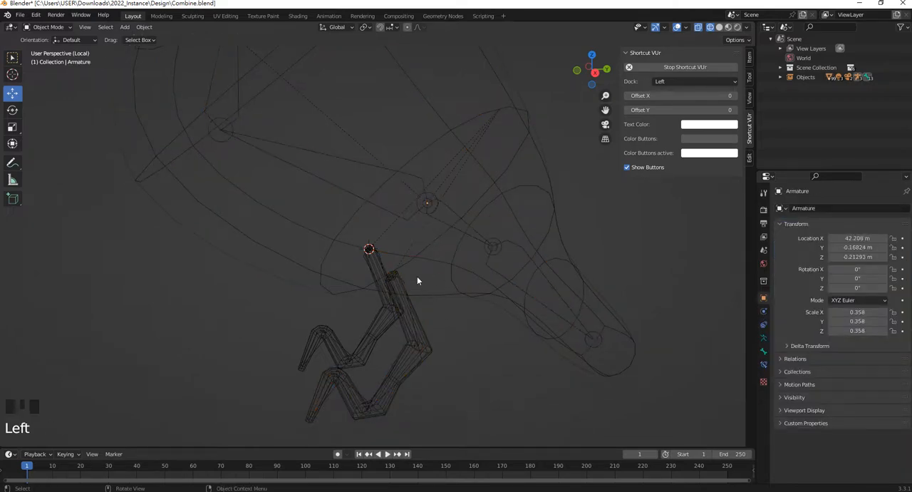
left_click(404, 281)
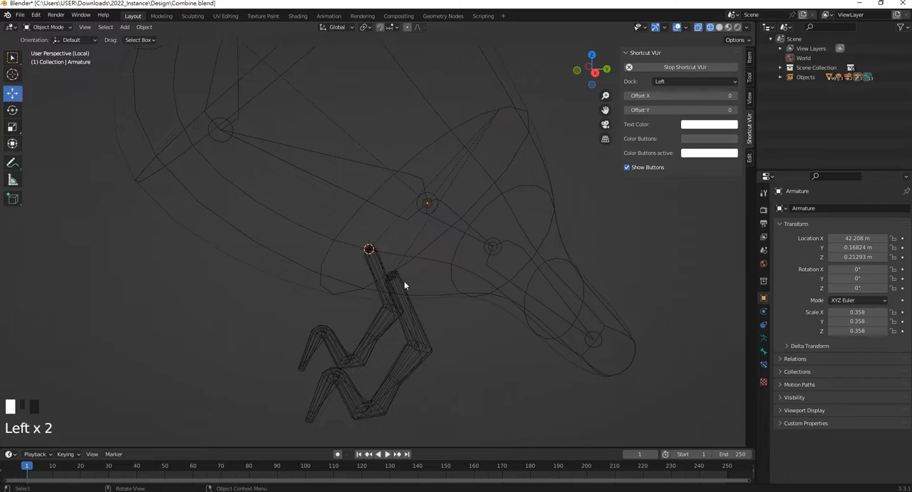
left_click(411, 179, "shift")
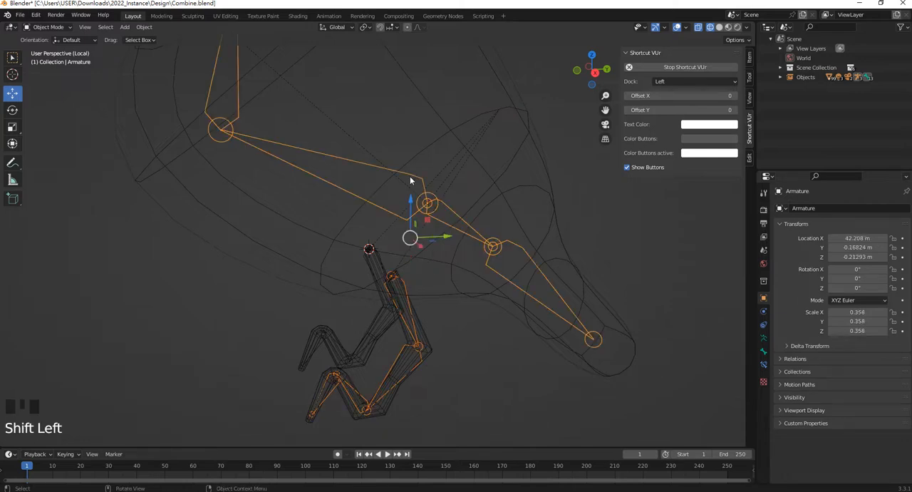
left_click(390, 245)
left_click(404, 278)
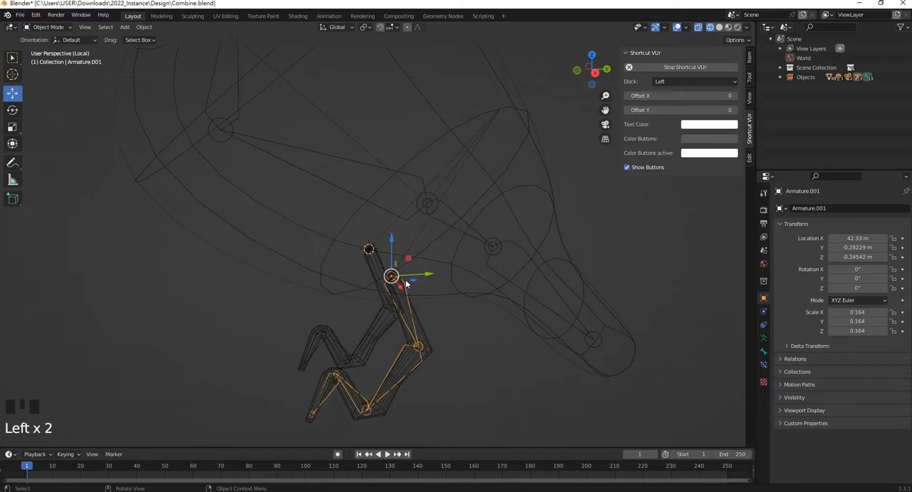
left_click(413, 216, "shift")
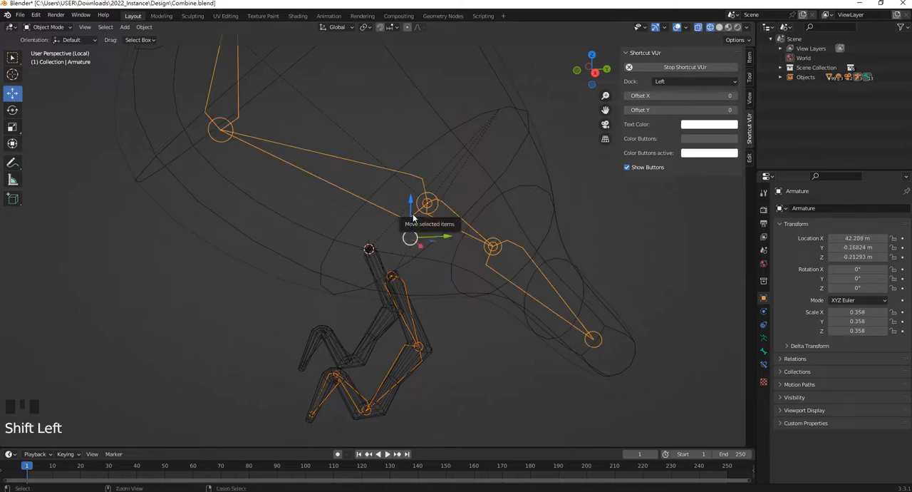
key("ctrl+j")
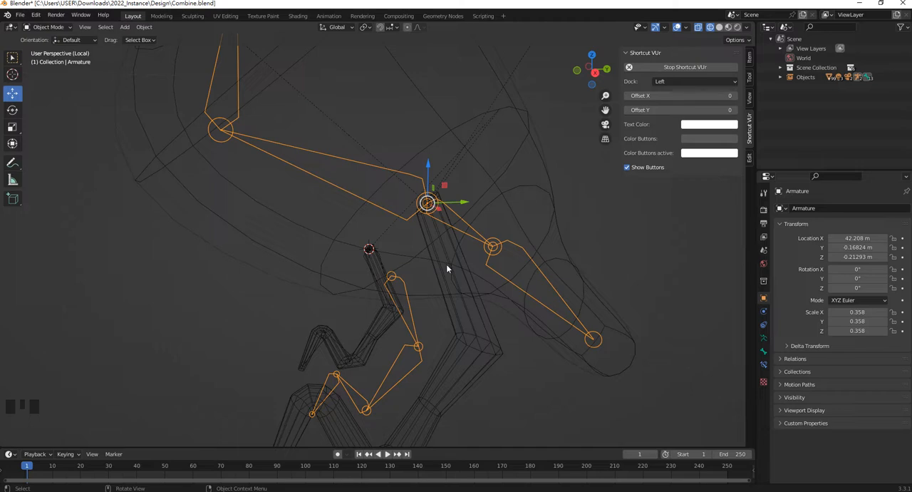
Undo the armature join and remove all vertex groups from the second leg's mesh
key("ctrl+z")
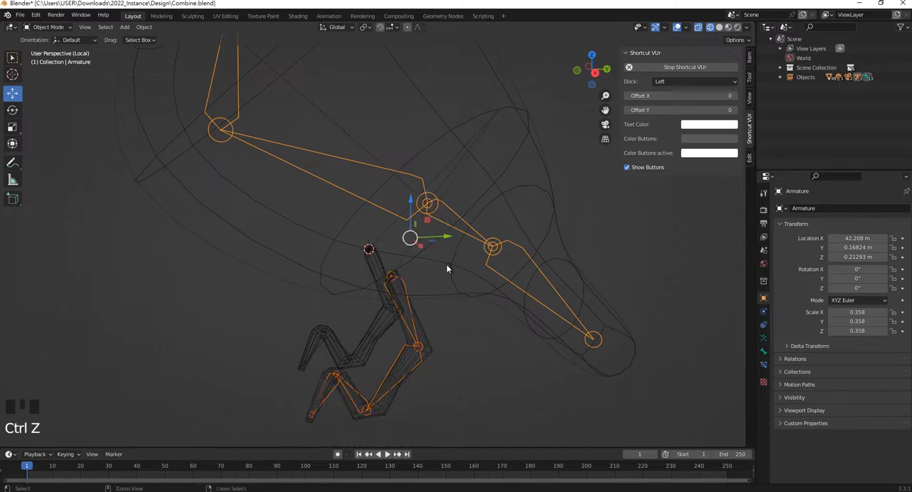
left_click(451, 341)
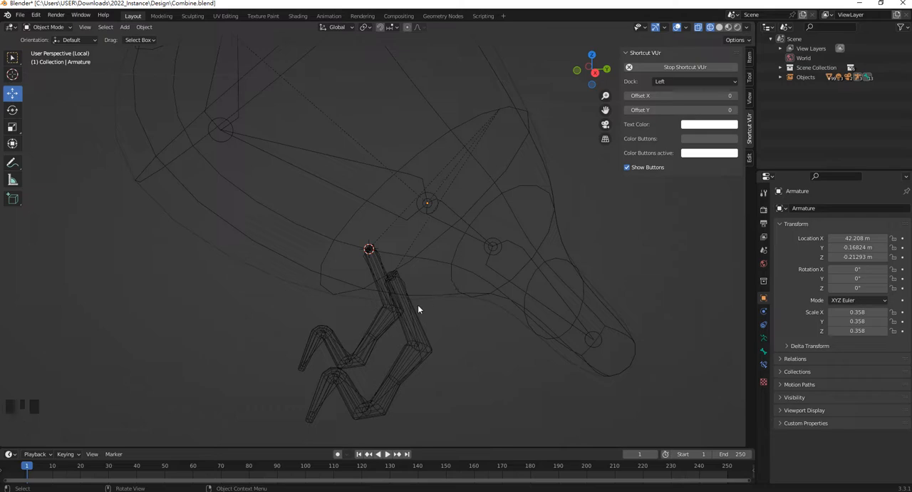
left_click(410, 332)
left_click(378, 264, "shift")
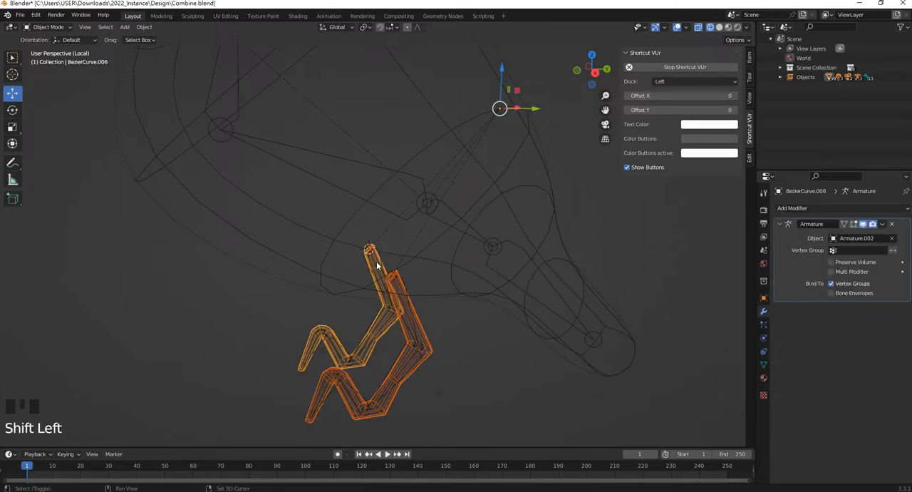
left_click(764, 363)
left_click(905, 248)
left_click(905, 248)
left_click(905, 247)
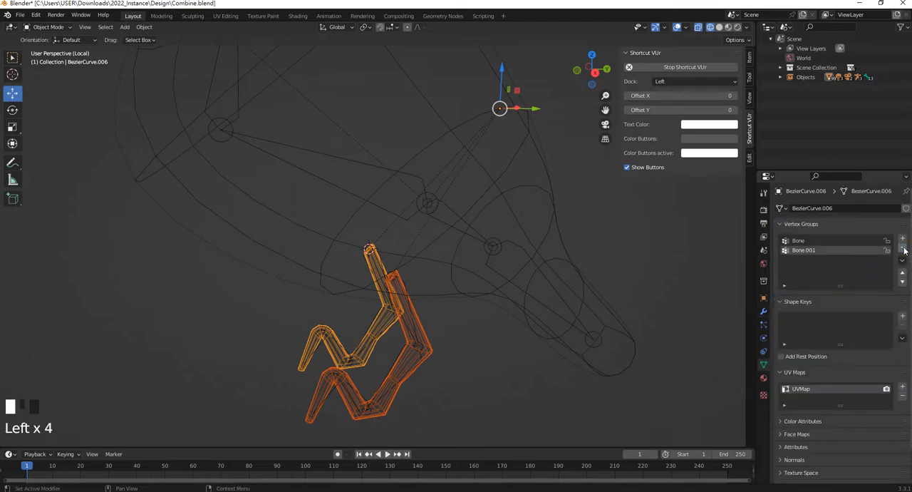
left_click(905, 247)
left_click(905, 247)
left_click(905, 248)
Remove all vertex groups from the first leg's mesh and make sure none are left to delete
left_click(430, 364)
left_click(415, 335)
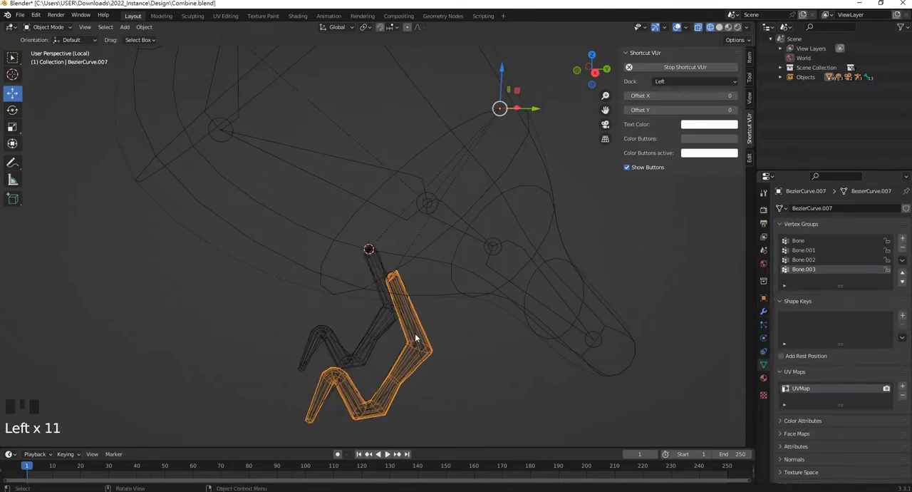
left_click(903, 247)
left_click(903, 247)
left_click(903, 247)
left_click(903, 247)
left_click(903, 248)
left_click(903, 247)
left_click(903, 248)
left_click(903, 247)
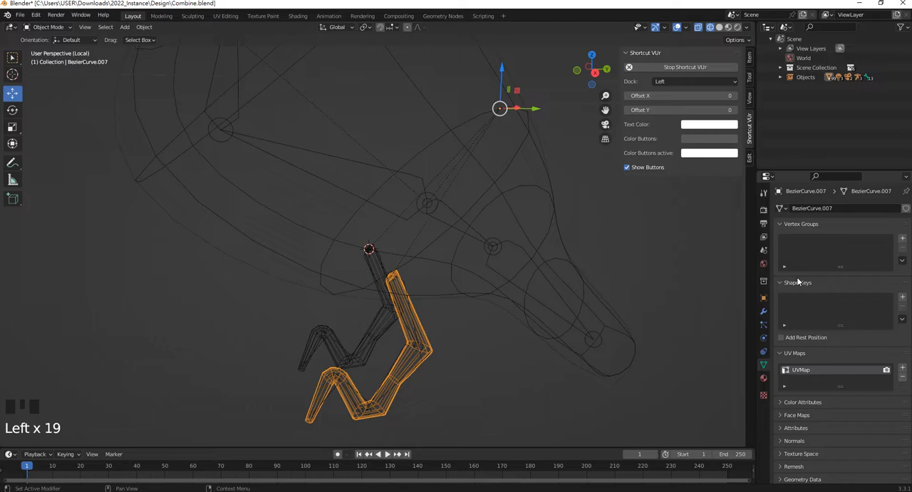
left_click(378, 327)
left_click(434, 333)
left_click(902, 261)
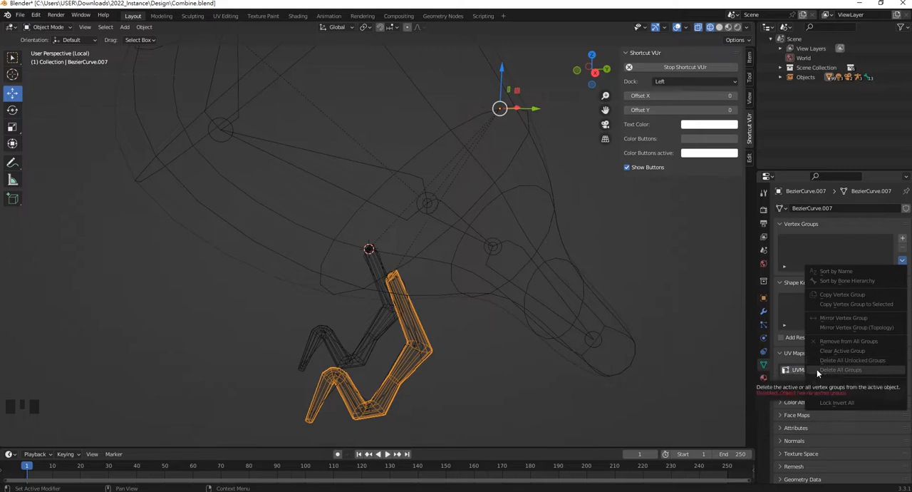
left_click(531, 376)
Try to join both leg armatures into the body's armature, with the body's armature as the active object
middle_click_drag(439, 327, 428, 292, "shift")
scroll(429, 302, "up", 2)
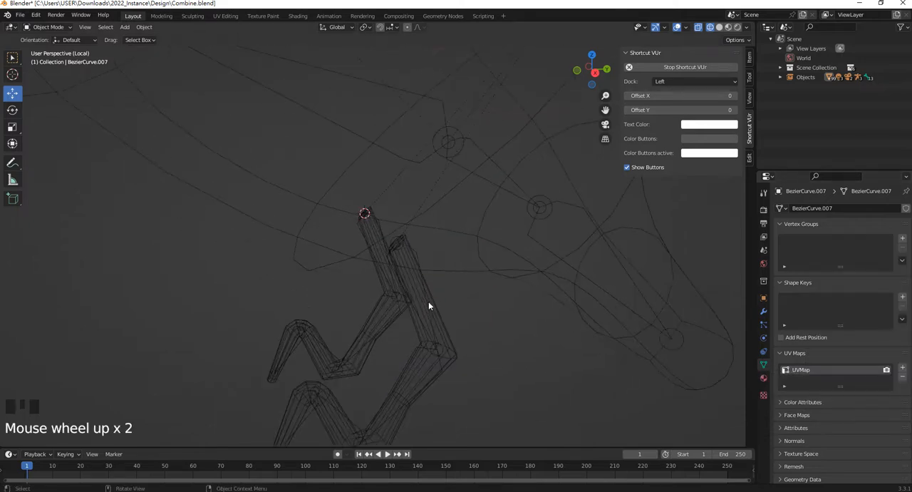
left_click(425, 300)
left_click(414, 253)
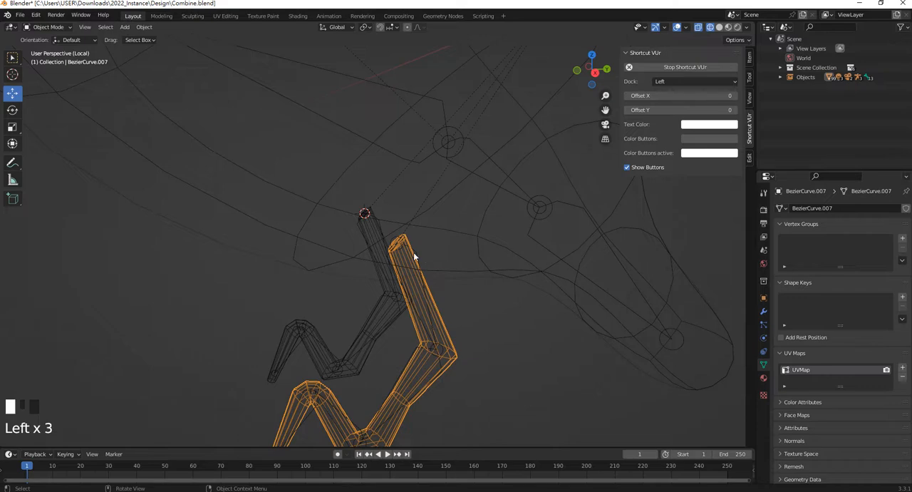
scroll(396, 210, "up", 4)
left_click(380, 207, "shift")
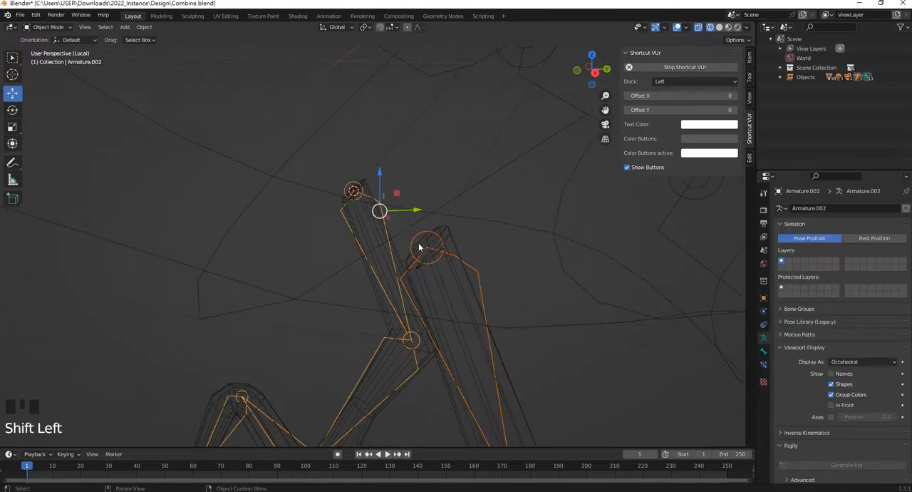
scroll(419, 215, "down", 6)
left_click(421, 152, "shift")
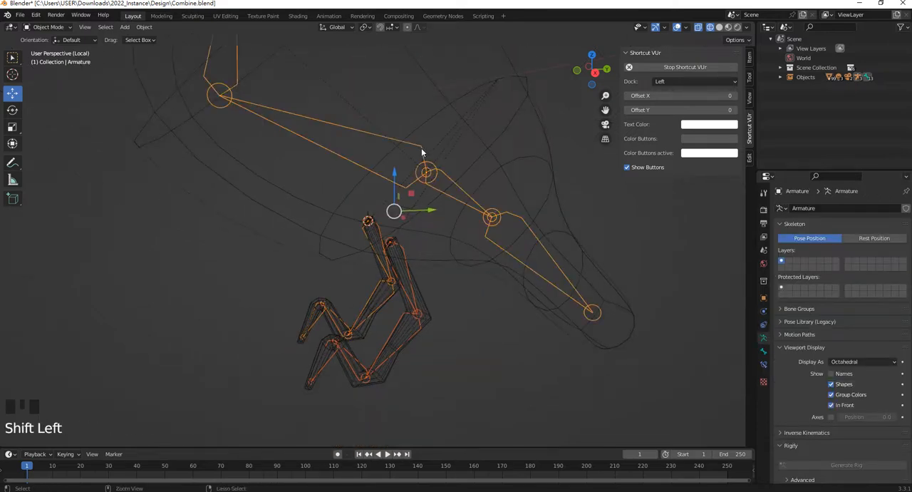
key("ctrl+j")
scroll(444, 258, "down", 2)
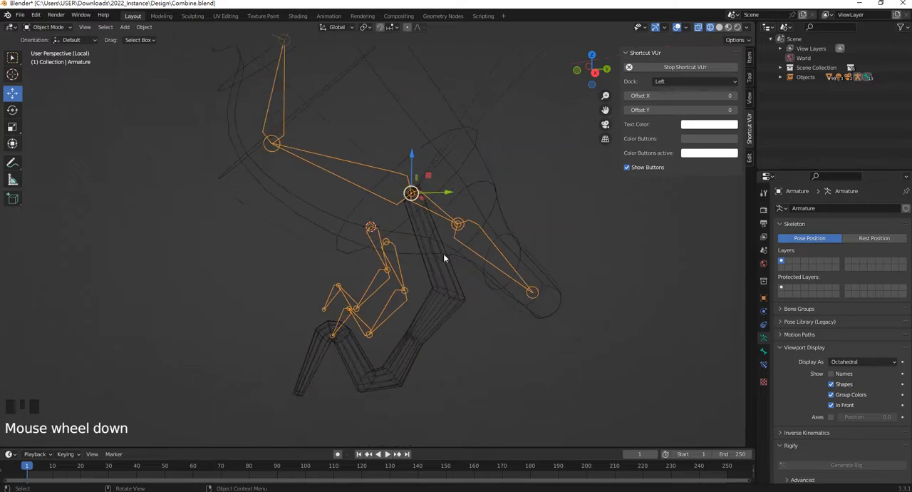
key("ctrl+z")
scroll(417, 301, "up", 2)
Delete the separate armatures of both legs, keeping the leg meshes and the body's armature
left_click(427, 307)
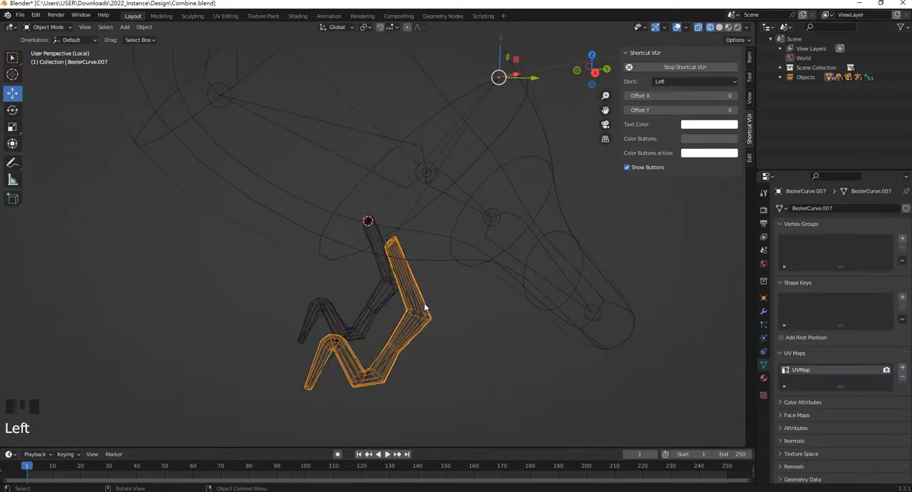
left_click(903, 262)
middle_click_drag(542, 396, 366, 281)
scroll(355, 249, "up", 2)
left_click(354, 246)
scroll(459, 267, "down", 3)
key("Delete")
scroll(410, 287, "up", 4)
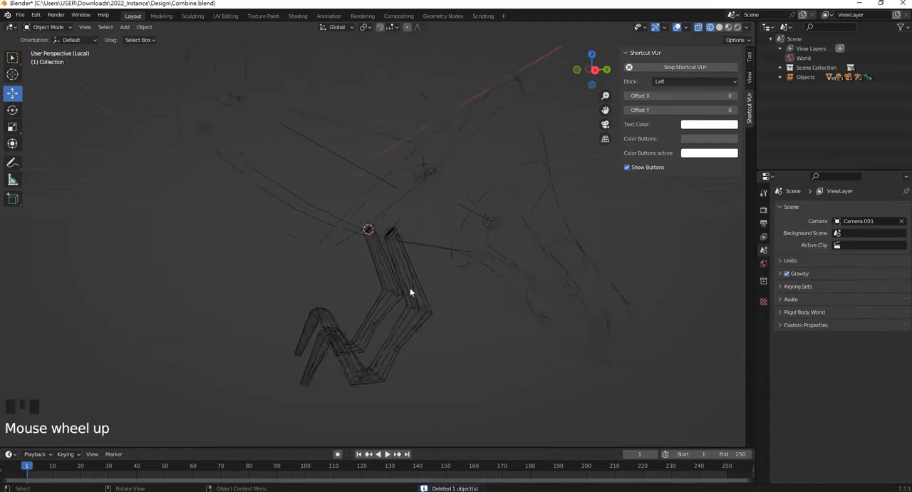
left_click(423, 230)
key("Delete")
scroll(426, 243, "down", 5)
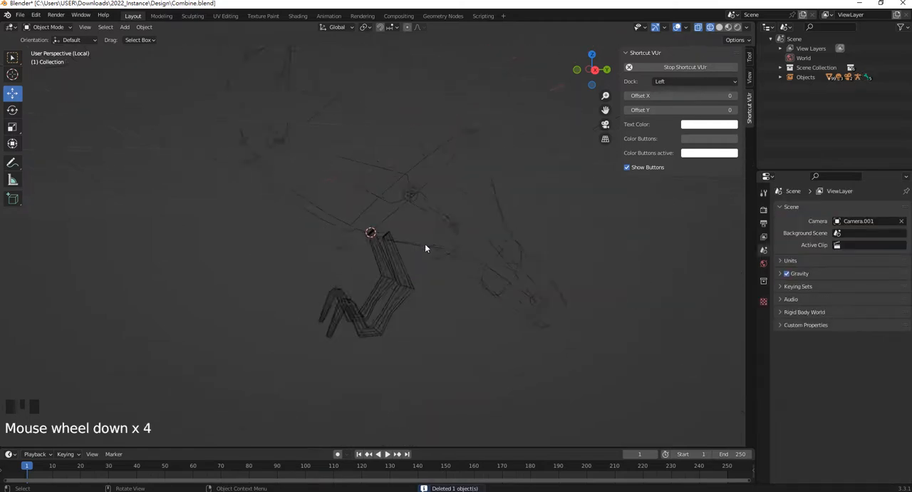
Enter Edit Mode on the body's armature and, in left side view, add a new bone at the 3D cursor atop the second leg
left_click(415, 212)
middle_click_drag(397, 221, 422, 245, "shift")
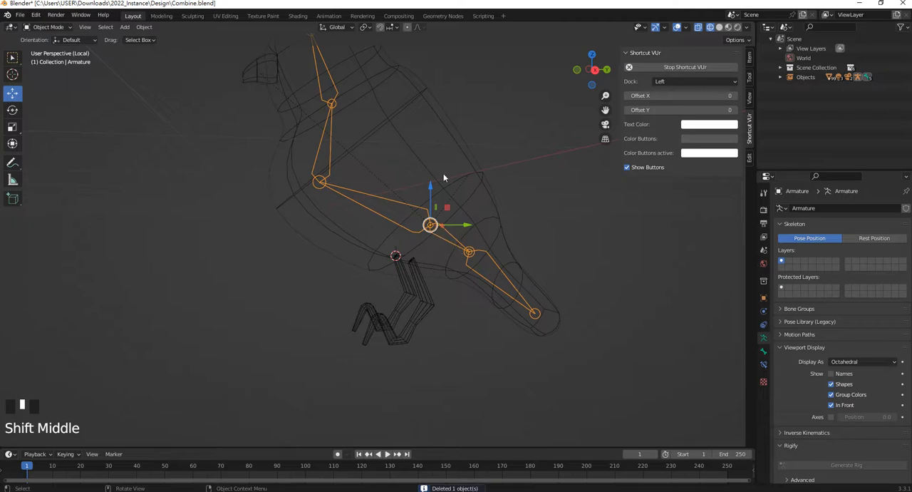
key("Tab")
scroll(480, 245, "up", 3)
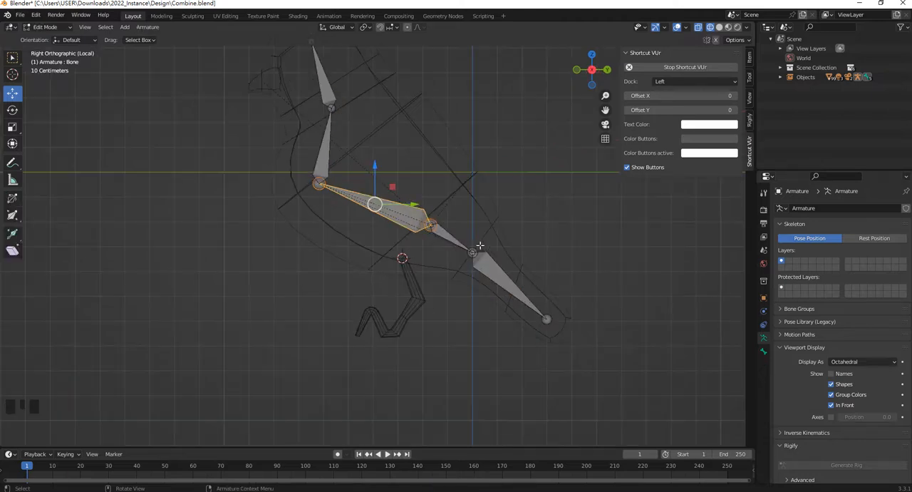
middle_click_drag(480, 245, 464, 283)
scroll(336, 311, "down", 1)
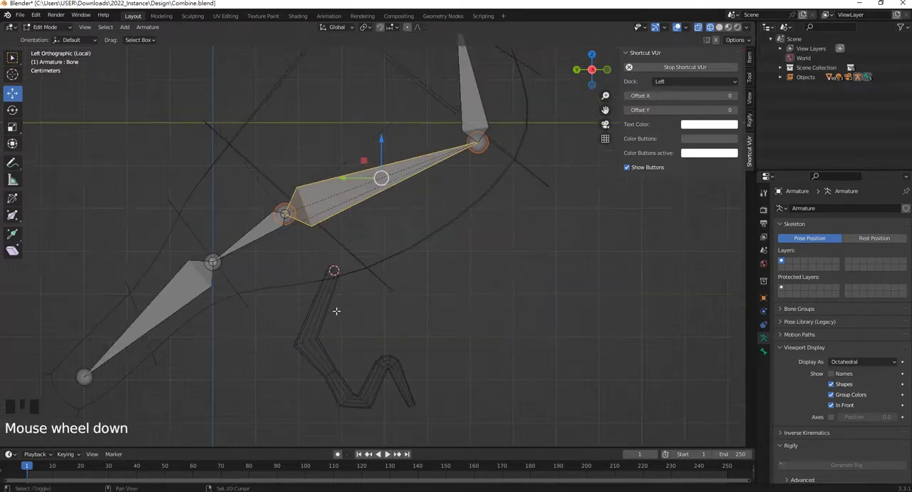
middle_click_drag(337, 311, 377, 250, "shift")
key("shift+a")
scroll(366, 248, "down", 4)
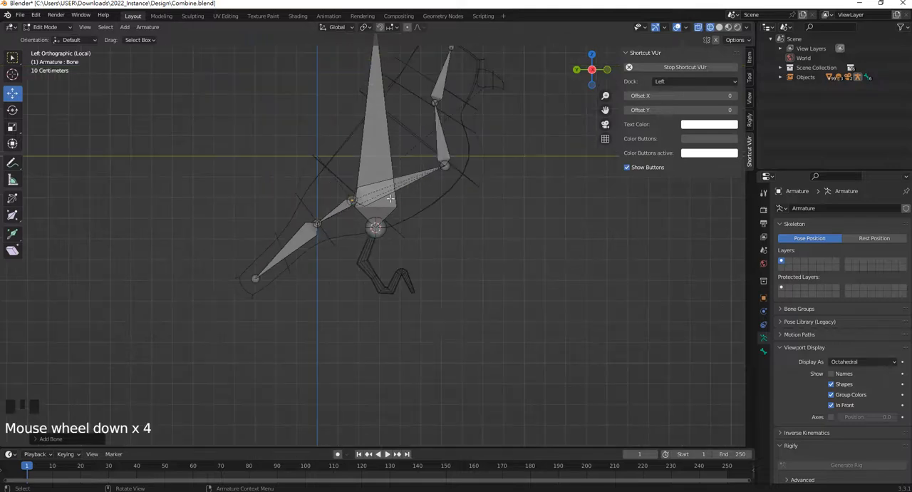
Move the new bone's tip down onto the second leg's first joint
middle_click_drag(390, 199, 402, 270, "shift")
left_click(385, 92)
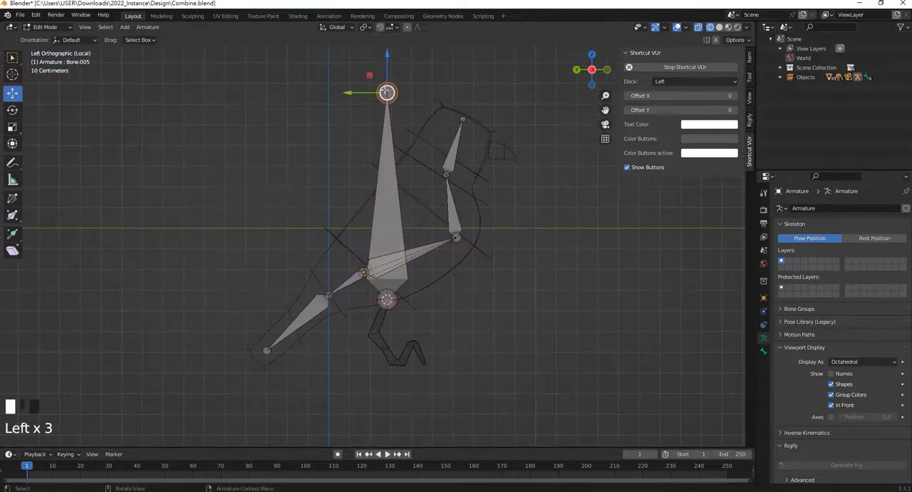
left_click_drag(386, 92, 373, 333)
middle_click_drag(373, 333, 371, 297, "shift")
scroll(371, 297, "up", 5)
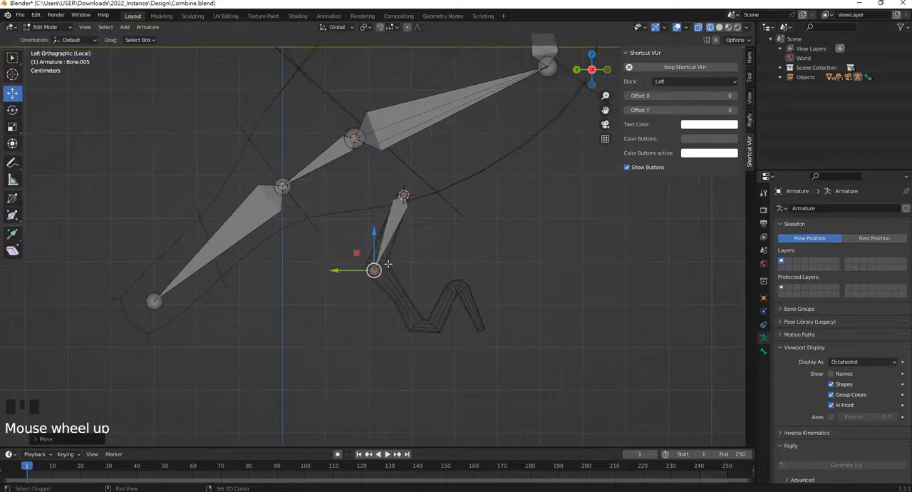
Extrude three more bones through the second leg's remaining joints to the end of the foot, and return to Object Mode
key("e")
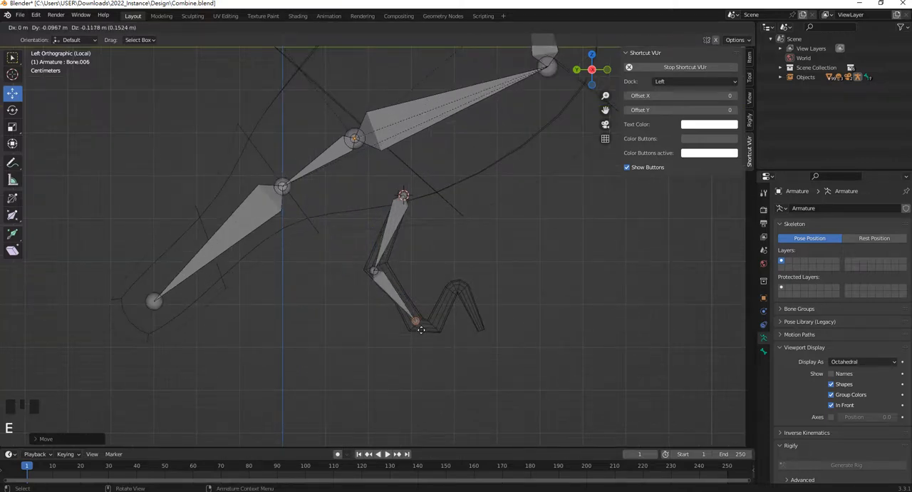
left_click(430, 334)
key("e")
left_click(463, 296)
key("e")
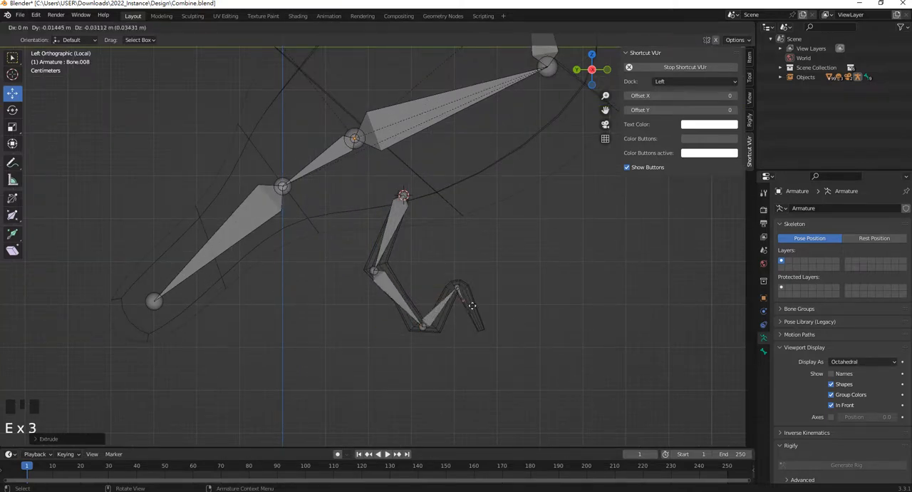
left_click(482, 328)
middle_click_drag(482, 327, 395, 266)
scroll(419, 258, "up", 4)
key("Tab")
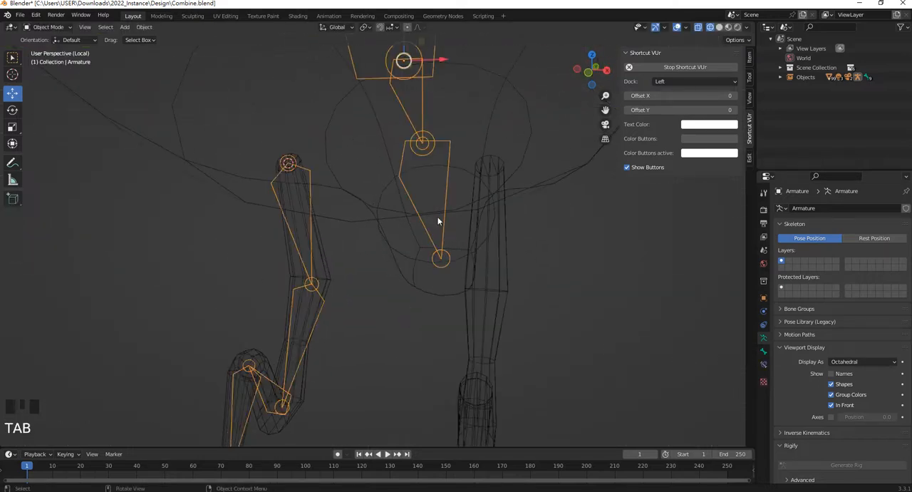
Snap the 3D cursor to the top end faces of the first leg's mesh, and return to Object Mode
left_click(484, 168)
middle_click_drag(483, 169, 465, 196, "shift")
key("Tab")
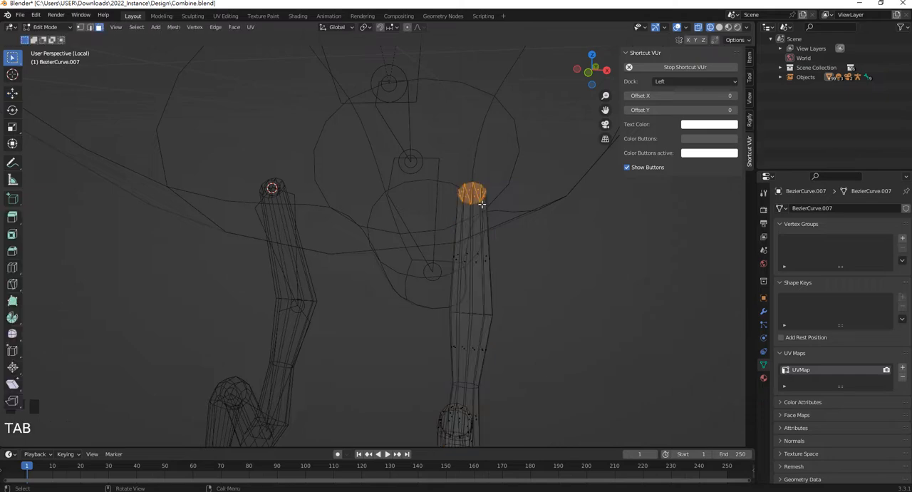
left_click_drag(448, 165, 501, 216)
key("shift+s")
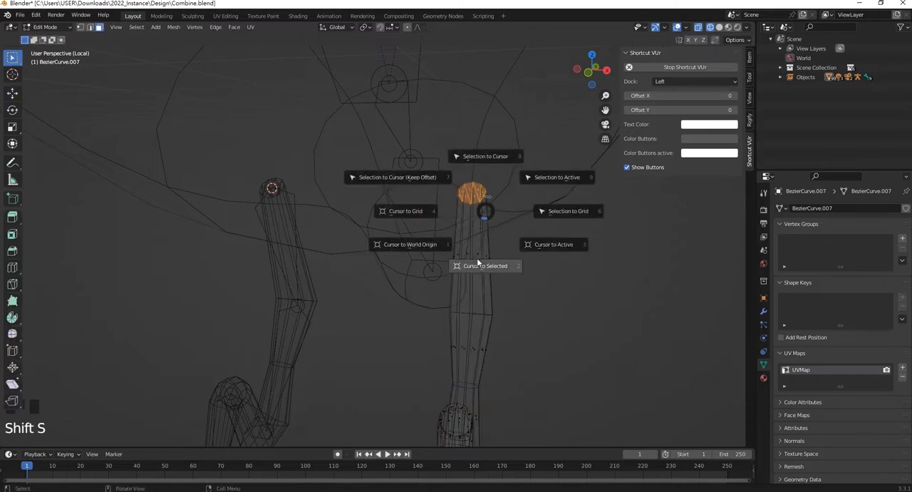
key("Tab")
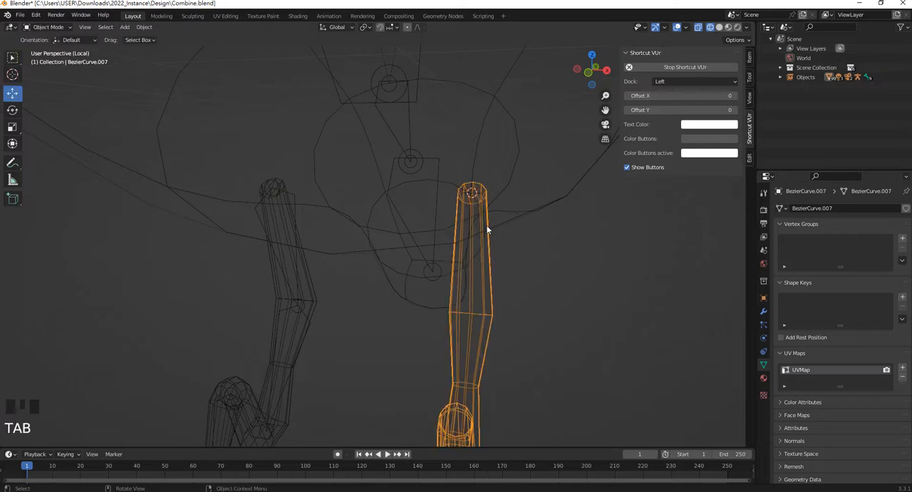
Duplicate the second leg's four-bone chain within the body's armature and snap the copy to the 3D cursor at the first leg
left_click(296, 196)
key("Tab")
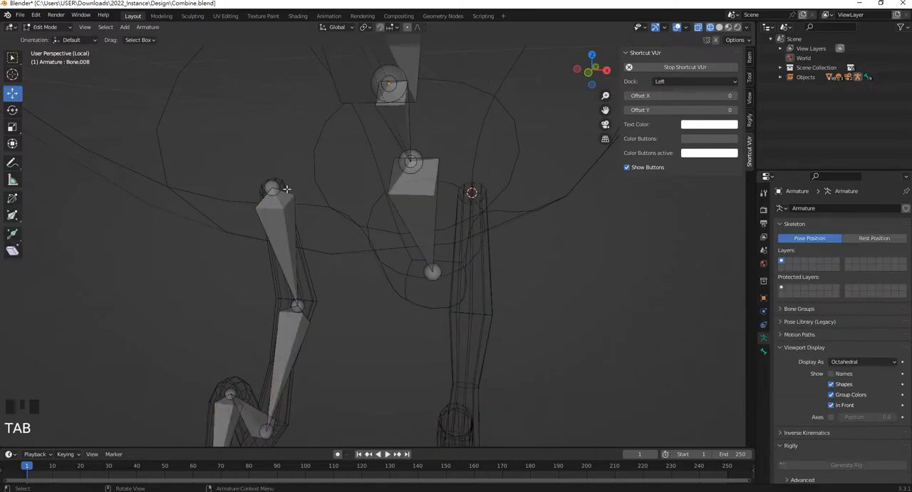
scroll(288, 191, "down", 5)
left_click_drag(362, 363, 288, 189)
scroll(336, 264, "up", 1)
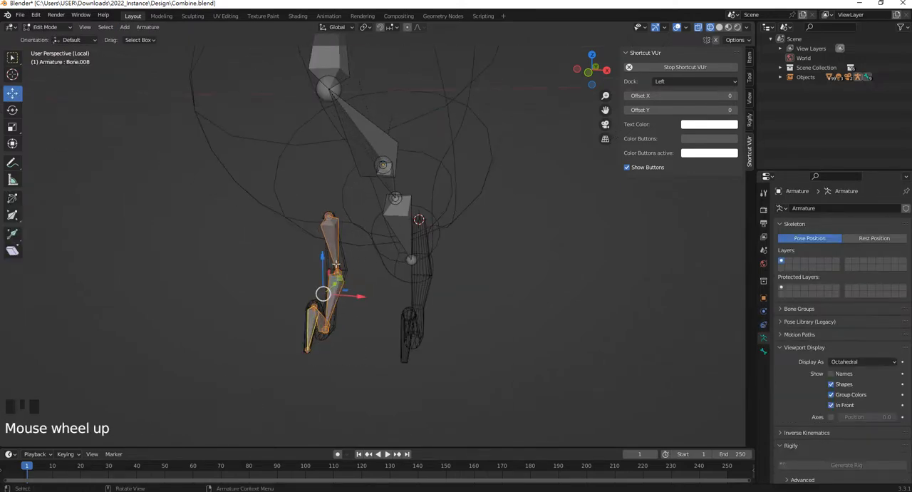
key("shift+d")
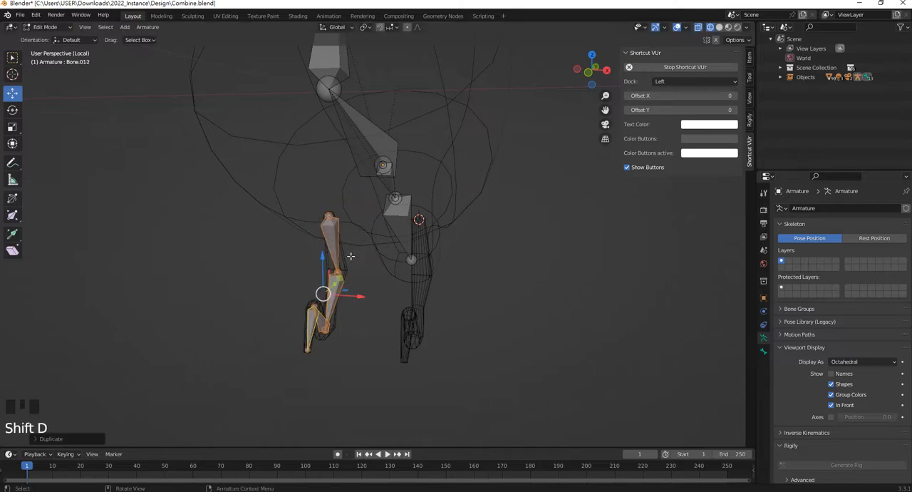
key("shift+s")
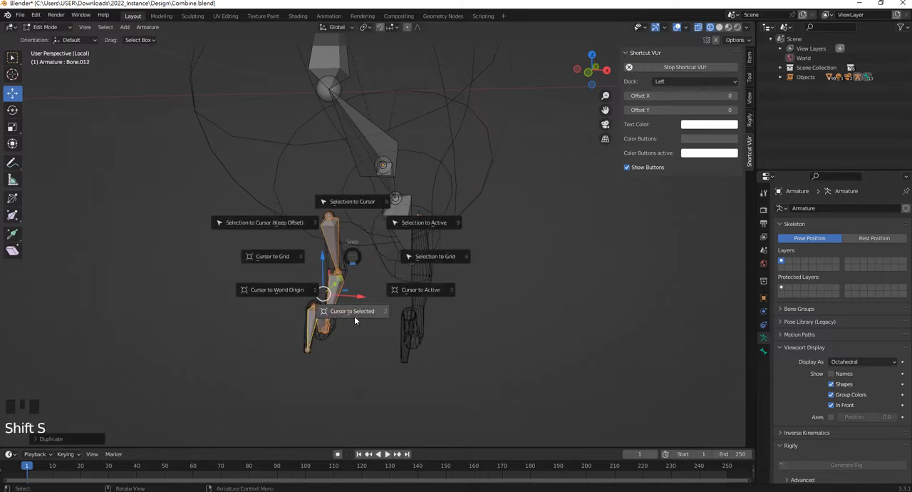
left_click(352, 201)
scroll(484, 239, "up", 2)
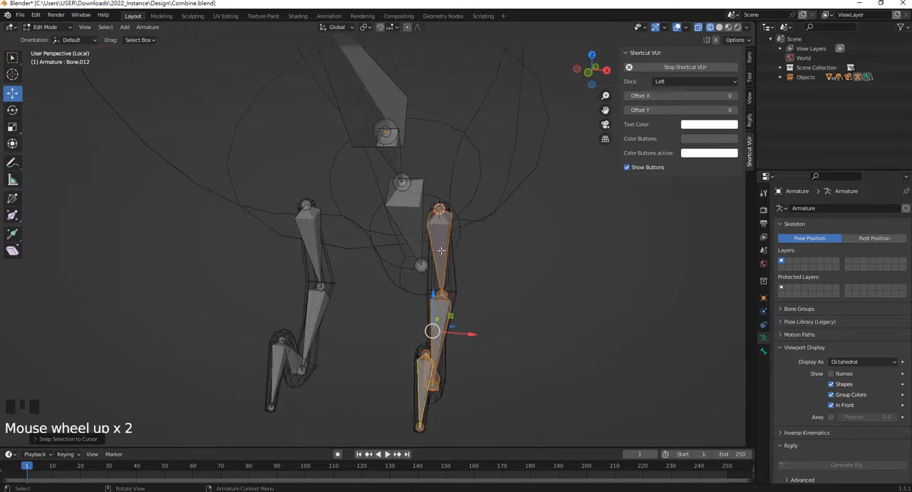
Parent the top bones of both leg chains to the main body bone, keeping the leg bones in place
middle_click_drag(466, 205, 357, 235)
left_click(365, 239)
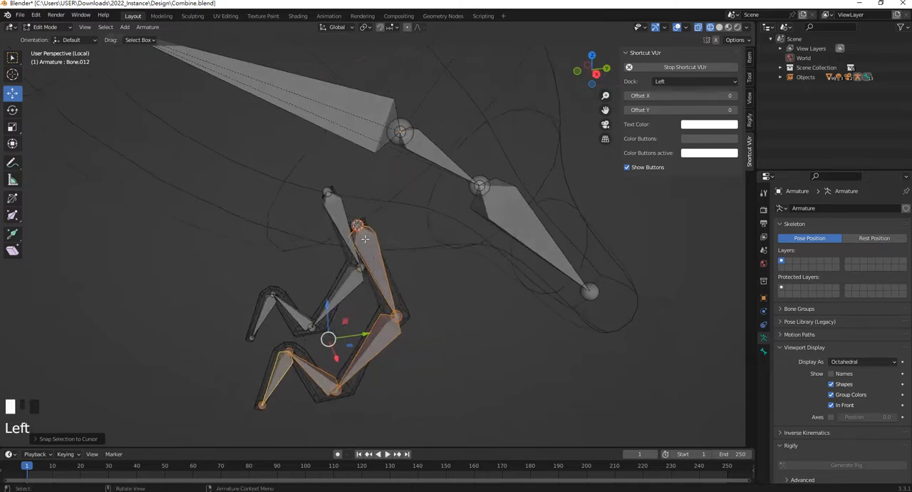
left_click(338, 202, "shift")
middle_click_drag(338, 202, 377, 196, "shift")
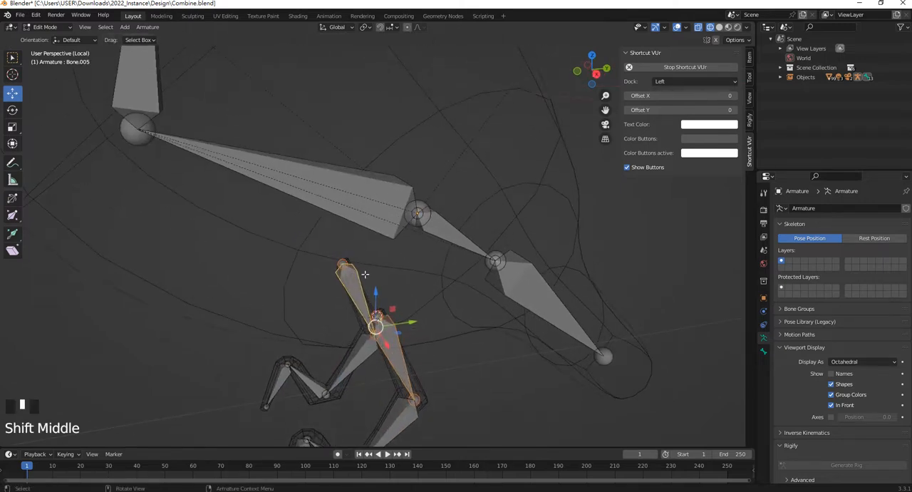
left_click(385, 205, "shift")
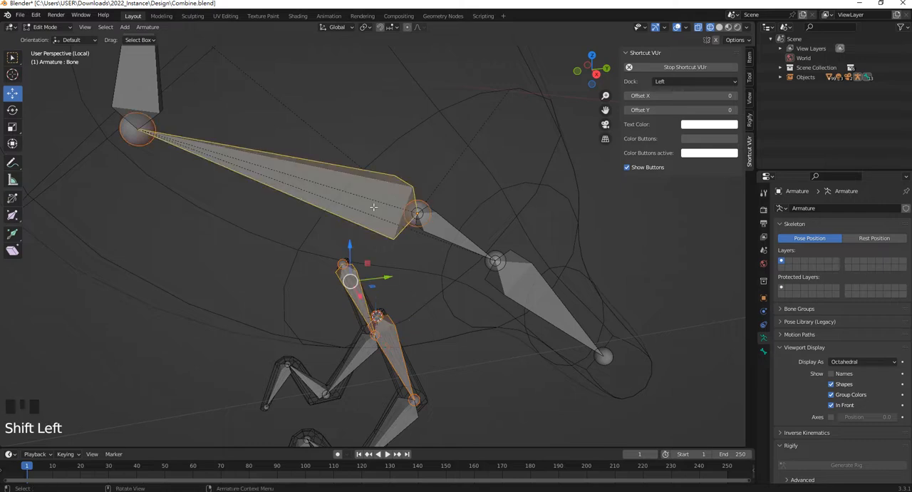
key("ctrl+p")
left_click(374, 210)
scroll(374, 210, "down", 3)
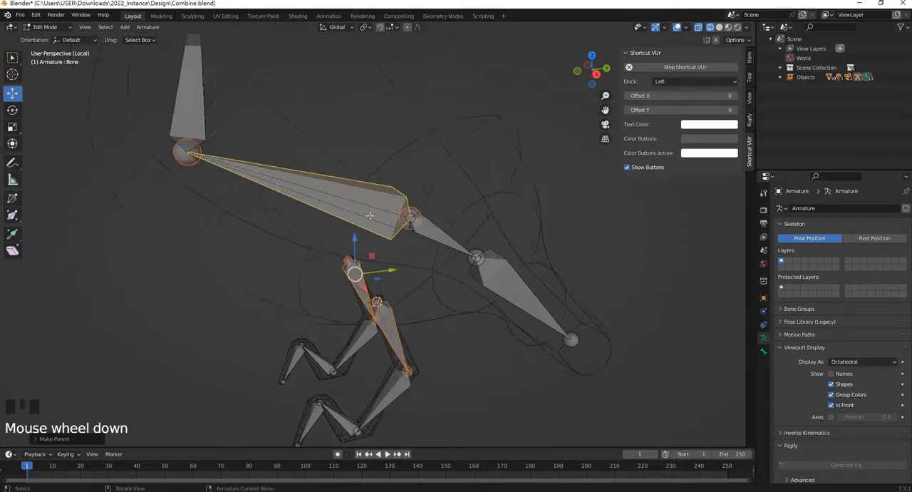
middle_click_drag(374, 210, 383, 223)
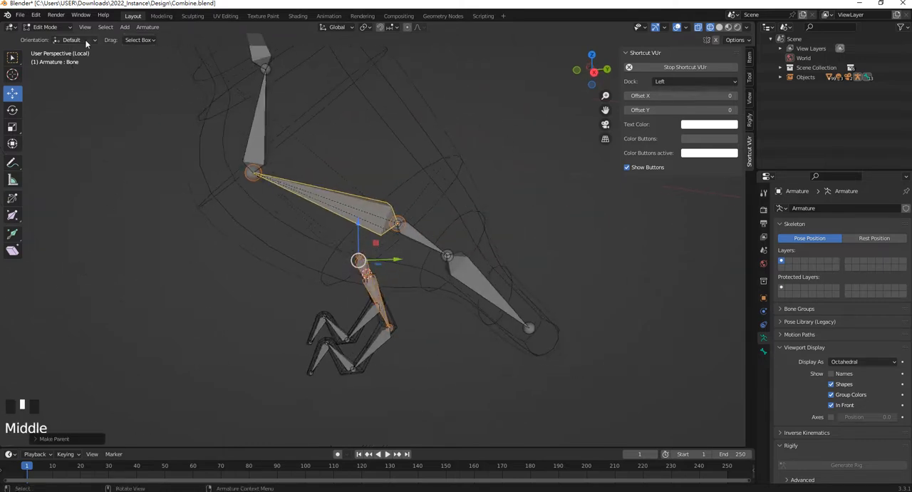
Try moving the body bone with the upper leg bones in Pose Mode, cancel the move and return to Object Mode
left_click(47, 27)
left_click(61, 60)
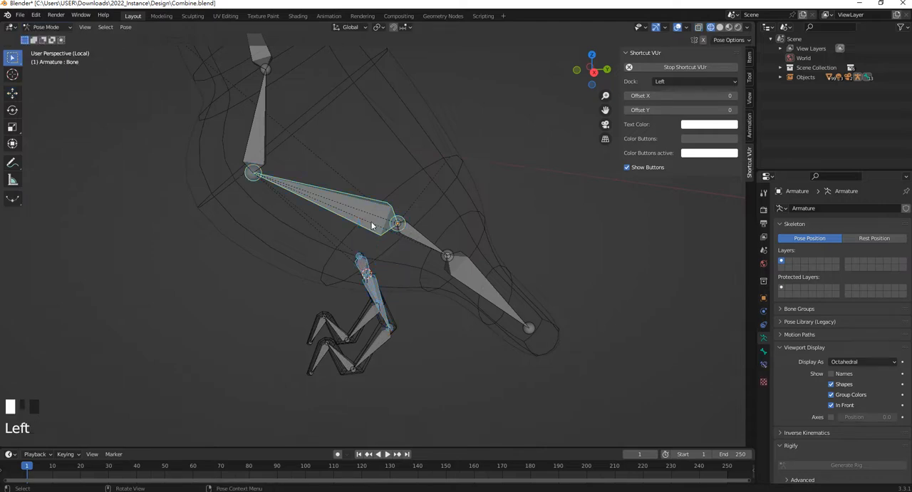
key("g")
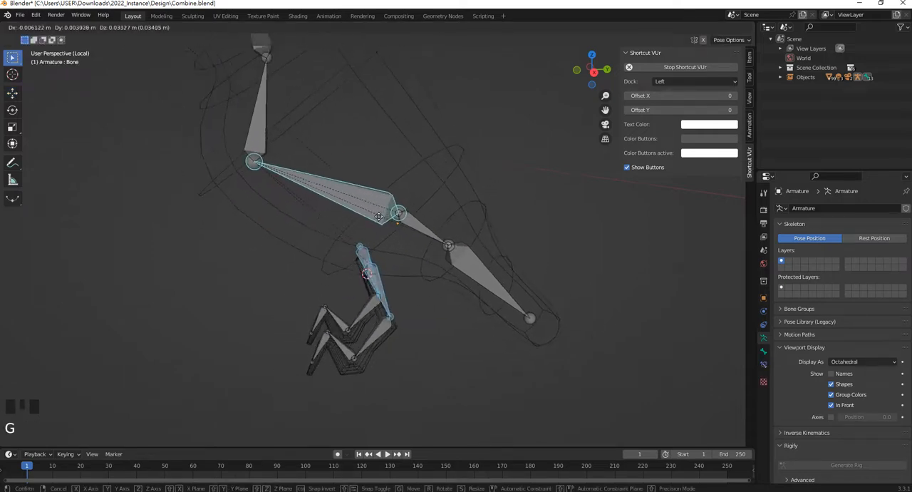
left_click(419, 354)
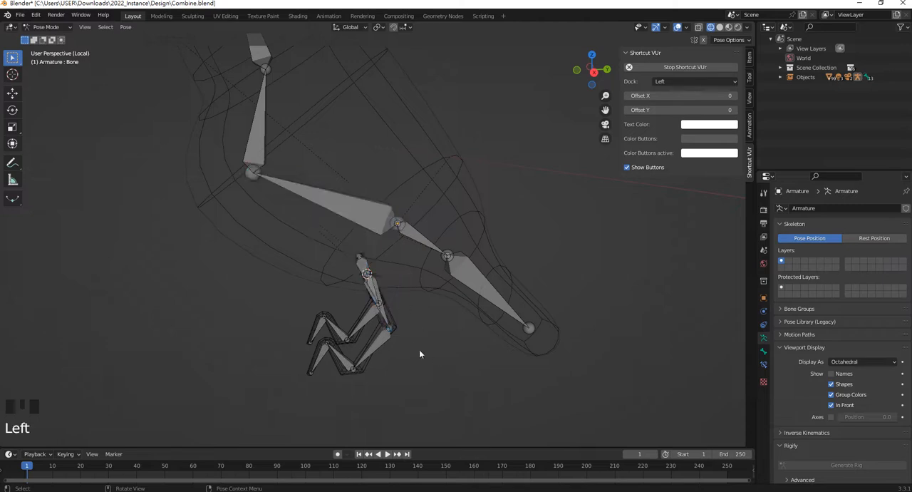
middle_click_drag(420, 354, 410, 243, "shift")
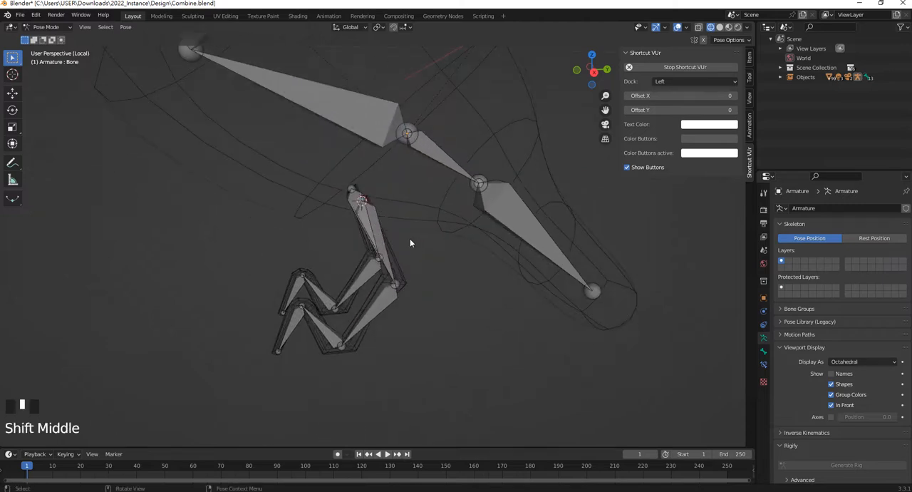
left_click(46, 27)
left_click(55, 38)
Select the first leg's mesh and add the body's armature to the selection as the active object
left_click(402, 278)
middle_click_drag(403, 279, 420, 284)
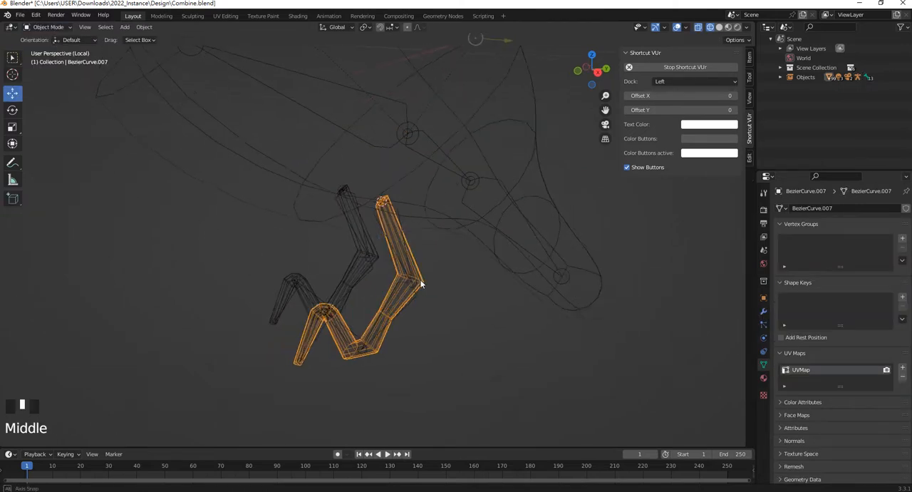
scroll(423, 270, "down", 7)
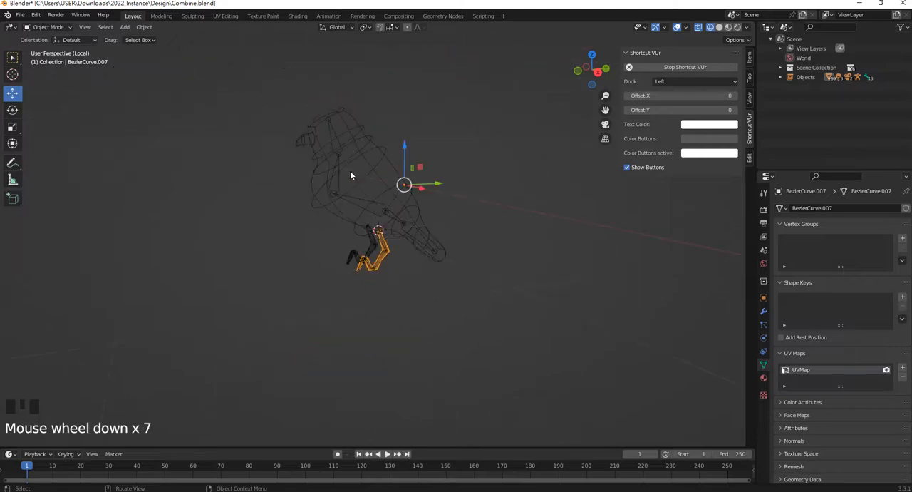
scroll(356, 168, "up", 4)
middle_click_drag(373, 134, 367, 150, "shift")
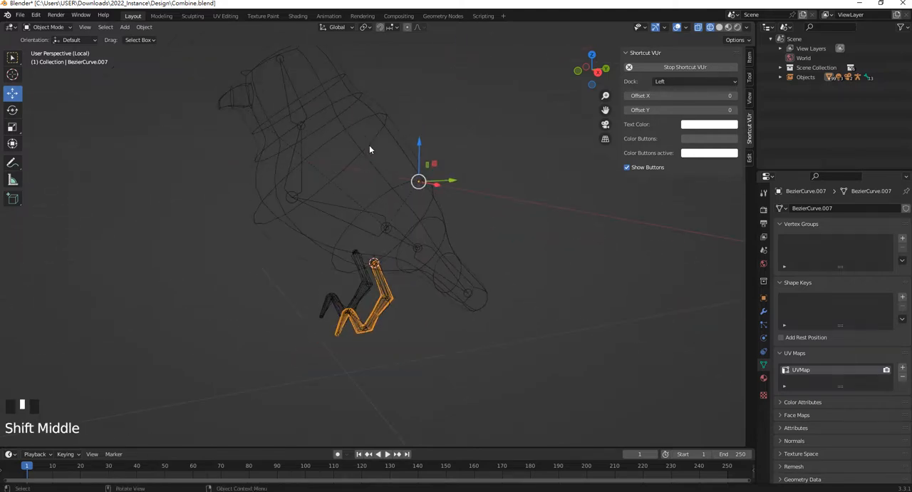
scroll(384, 289, "up", 3)
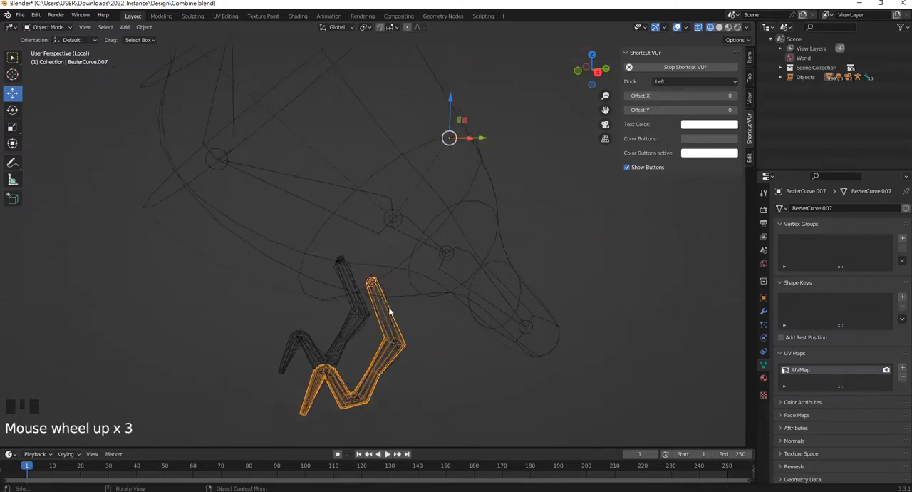
middle_click_drag(396, 316, 386, 257, "shift")
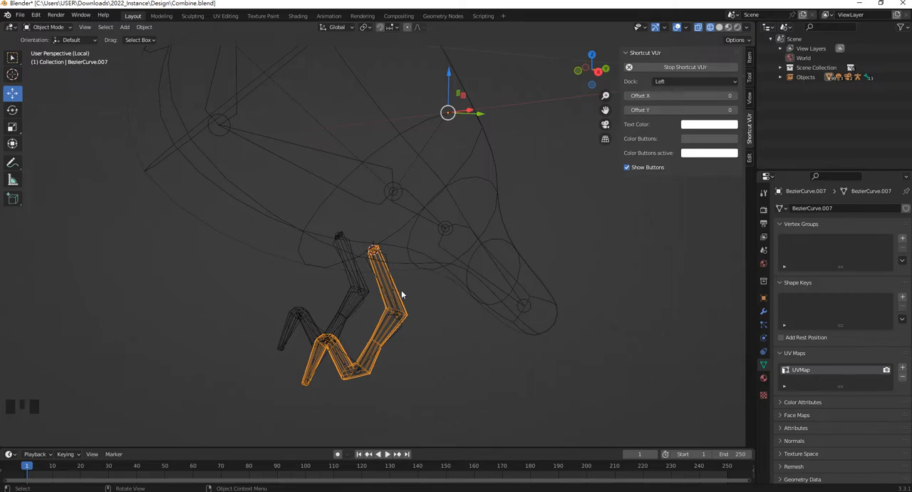
middle_click_drag(401, 294, 411, 275, "shift")
scroll(410, 268, "up", 1)
scroll(409, 231, "down", 2)
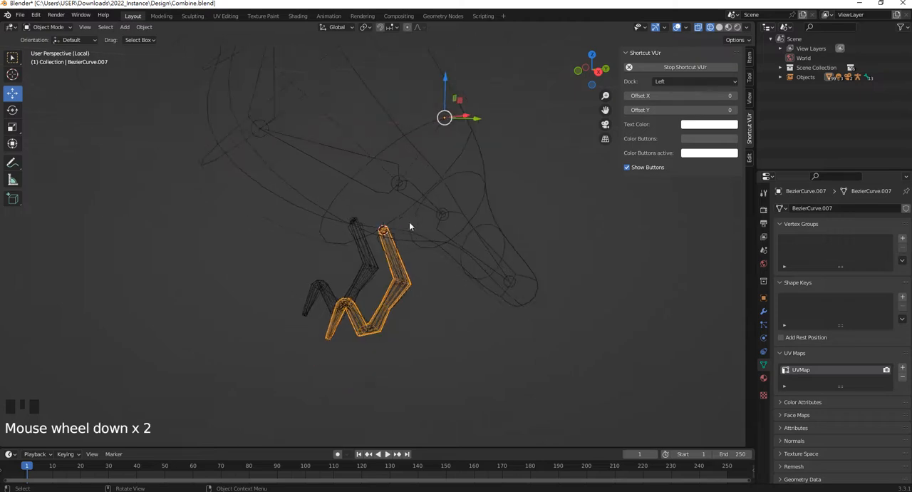
middle_click_drag(409, 226, 381, 228)
scroll(380, 234, "up", 1)
scroll(372, 174, "down", 3)
middle_click_drag(372, 174, 374, 206)
left_click(364, 184, "shift")
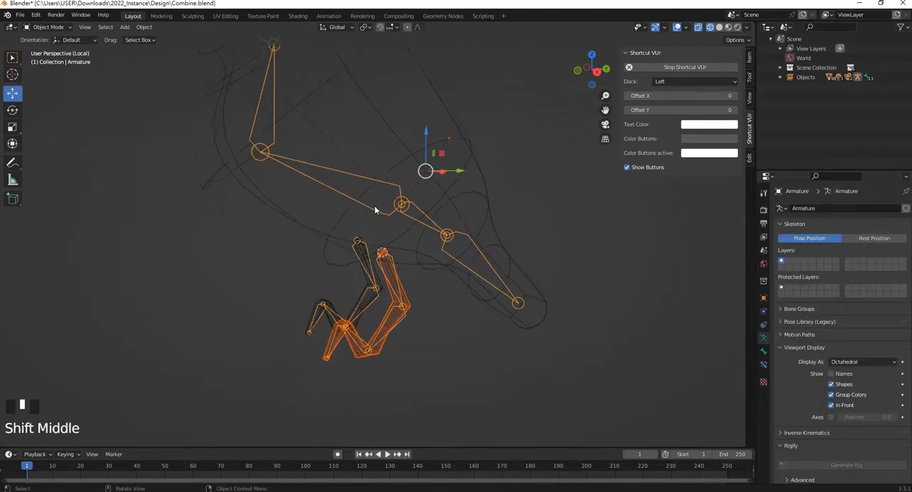
Enter Edit Mode on the armature and turn off Deform for the main body bone
key("Tab")
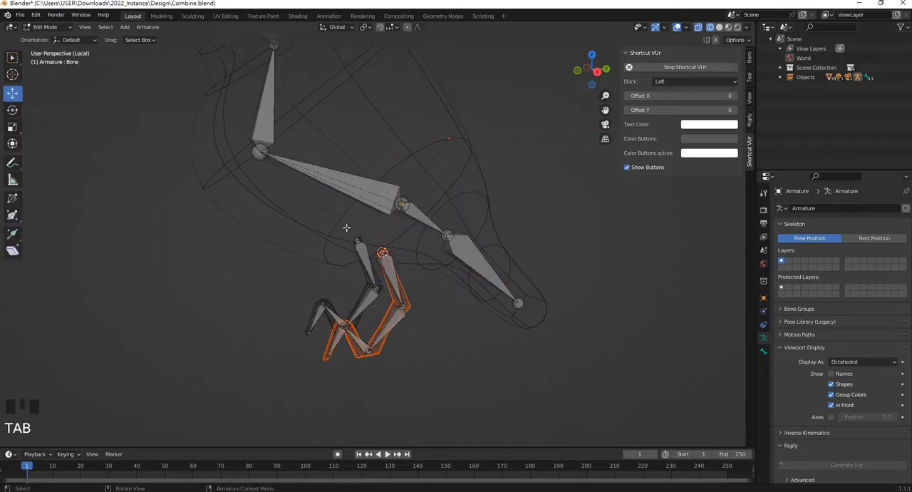
left_click(368, 180)
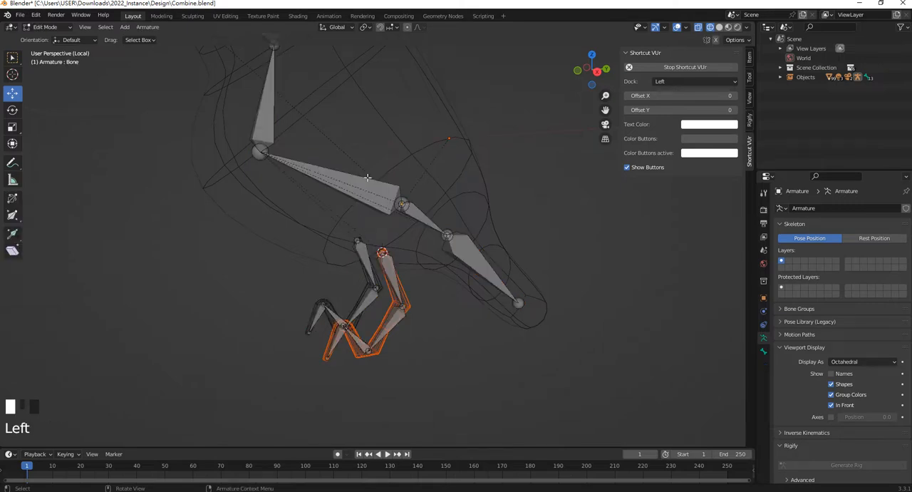
left_click(762, 354)
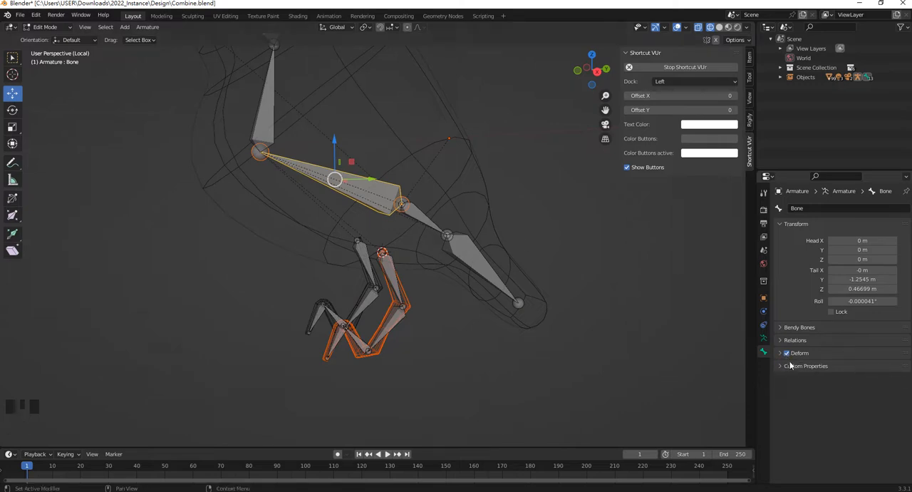
left_click(787, 352)
Turn off Deform for the two tail bones behind the body bone
left_click(431, 240)
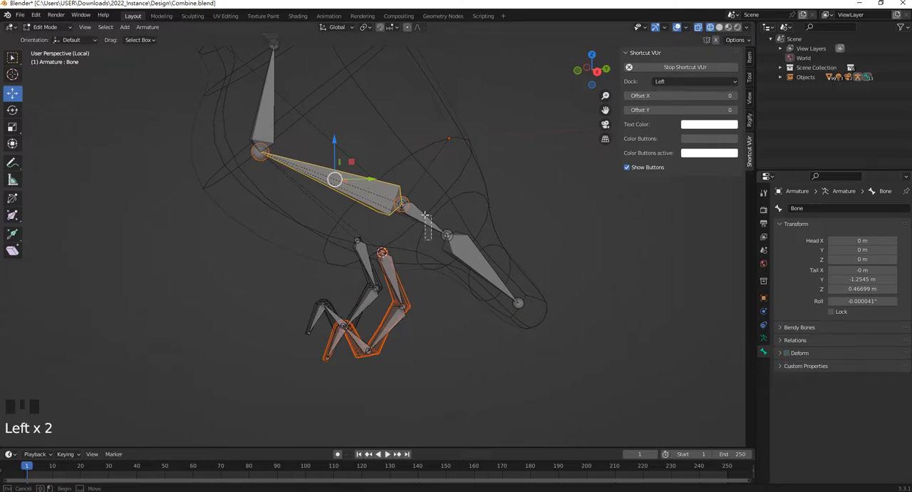
left_click(482, 282, "shift")
left_click(507, 238)
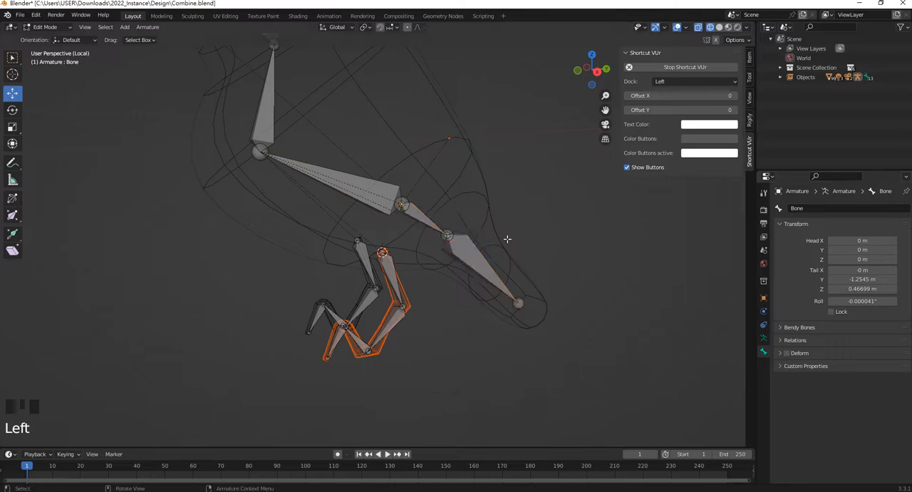
left_click(489, 264)
left_click(787, 353)
left_click(428, 220)
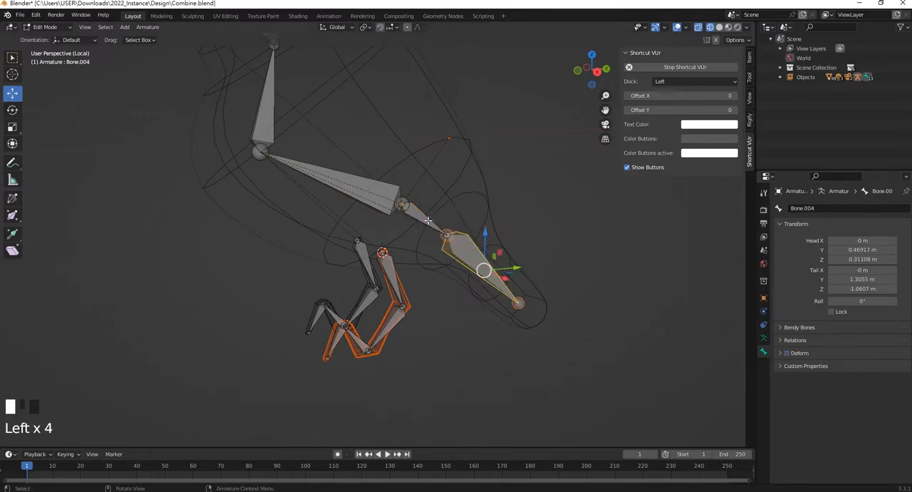
left_click(787, 353)
Turn off Deform for the neck and head bones, and leave Edit Mode
middle_click_drag(301, 112, 343, 238, "shift")
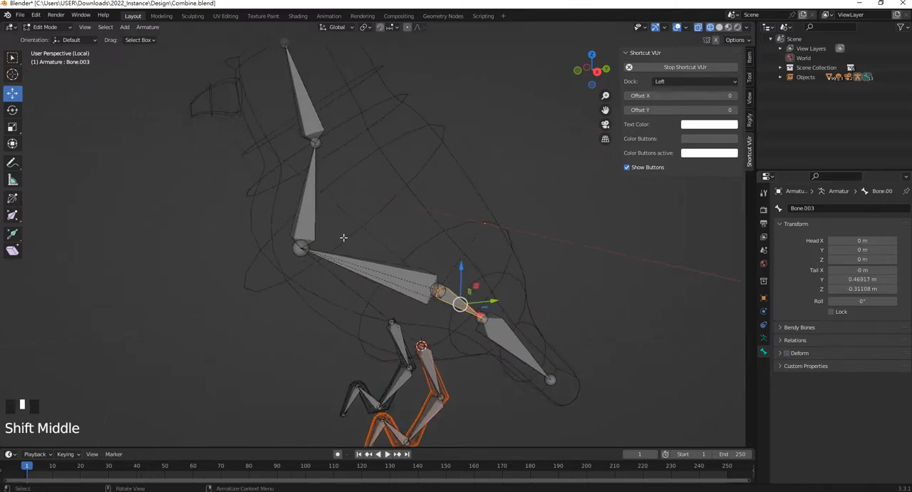
left_click(402, 283)
left_click(314, 201)
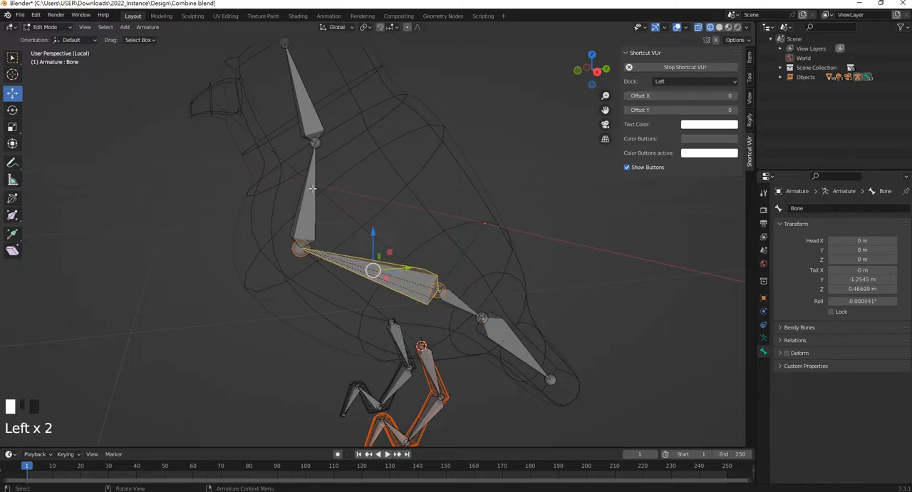
middle_click_drag(721, 335, 755, 403, "shift")
left_click(341, 178)
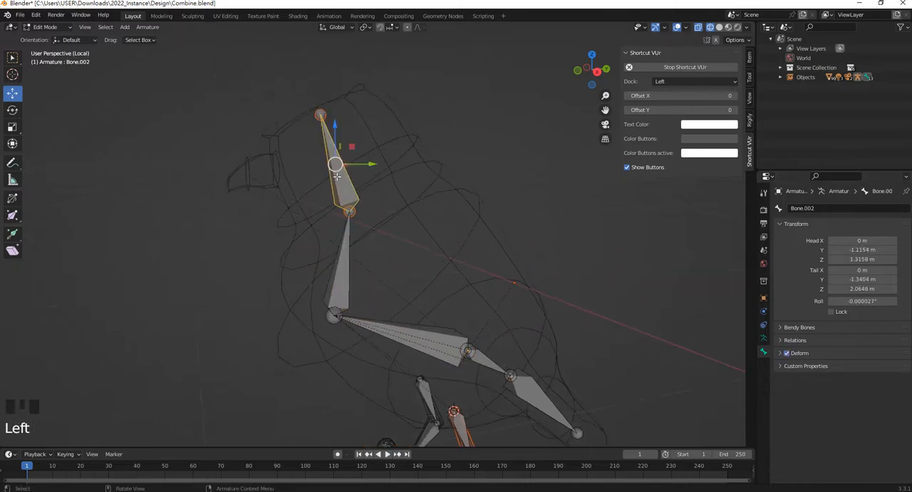
left_click(786, 353)
middle_click_drag(499, 335, 473, 191, "shift")
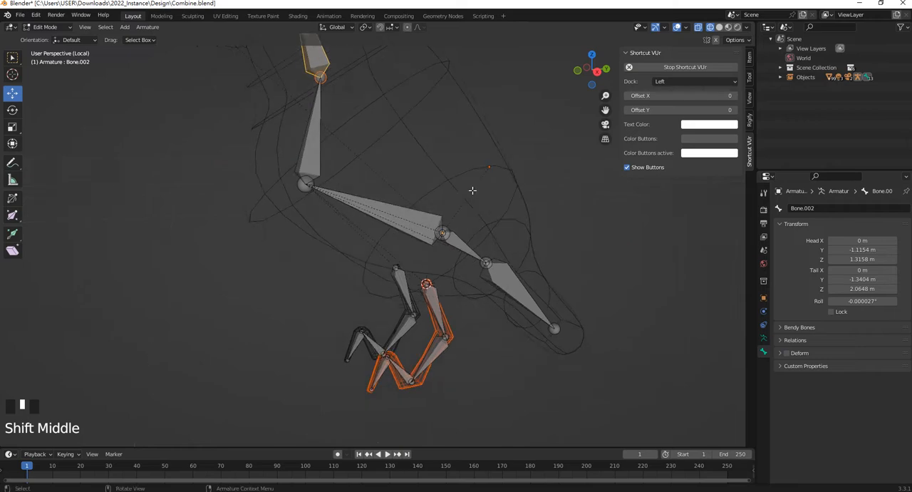
key("Tab")
middle_click_drag(423, 270, 417, 253, "shift")
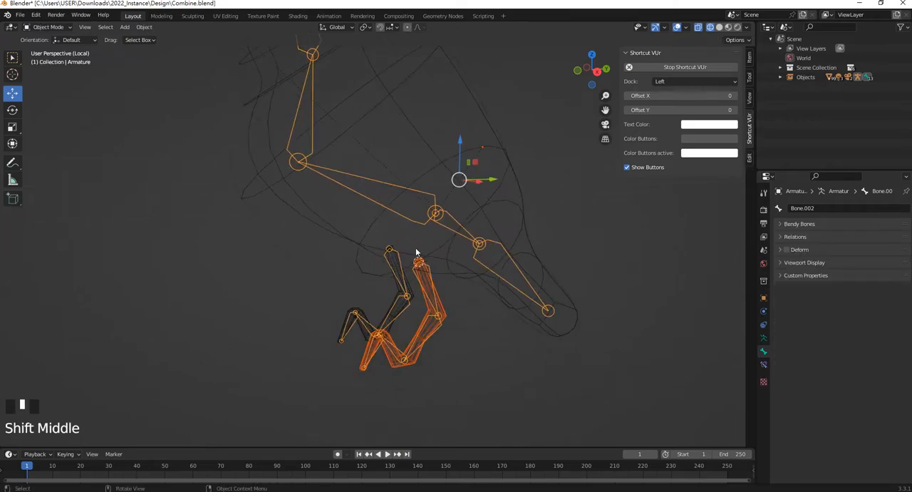
Edit the armature again and turn off Deform for all four bones of the second leg's chain
key("Tab")
left_click(398, 270)
left_click(787, 353)
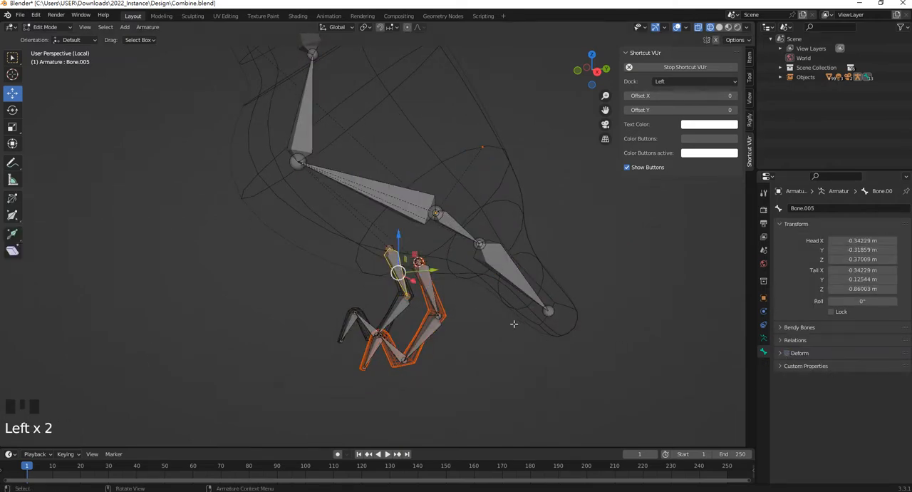
left_click(400, 313)
left_click(786, 353)
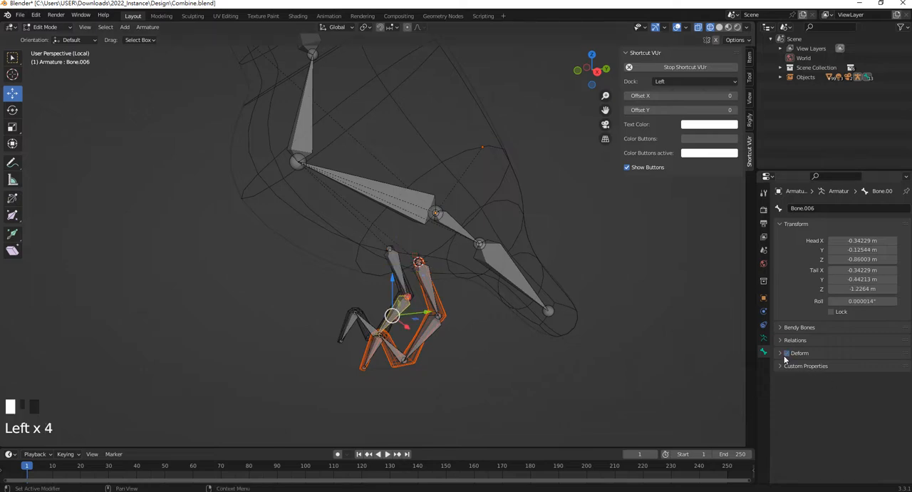
left_click(366, 323)
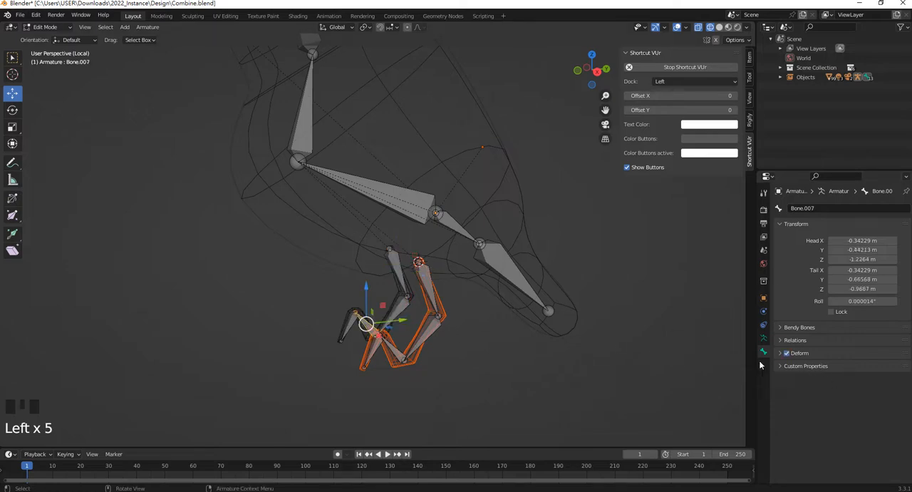
left_click(786, 352)
left_click(354, 331)
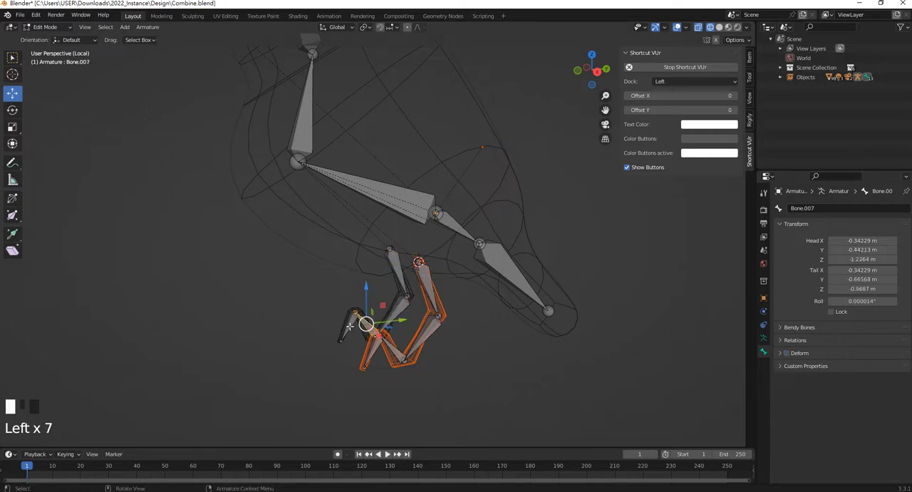
left_click(779, 353)
left_click(787, 352)
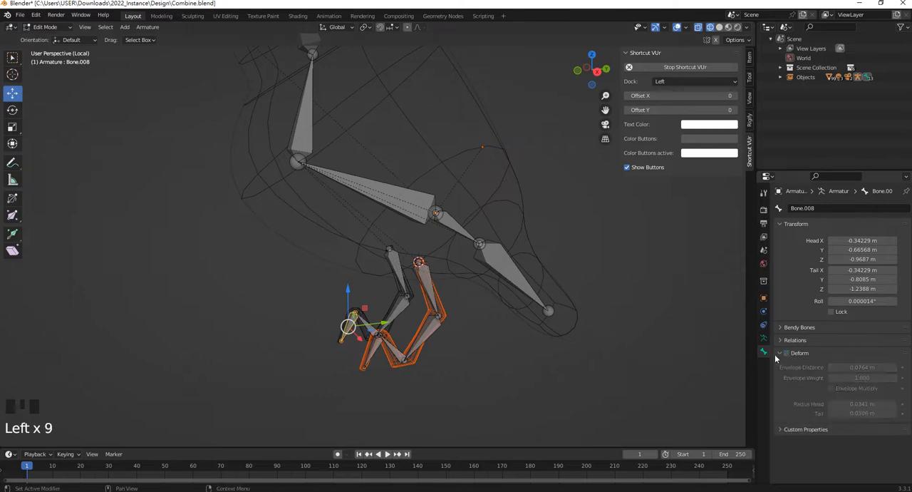
left_click(778, 354)
Return the armature to Object Mode and switch it to Pose Mode
middle_click_drag(103, 83, 103, 90, "shift")
left_click(50, 28)
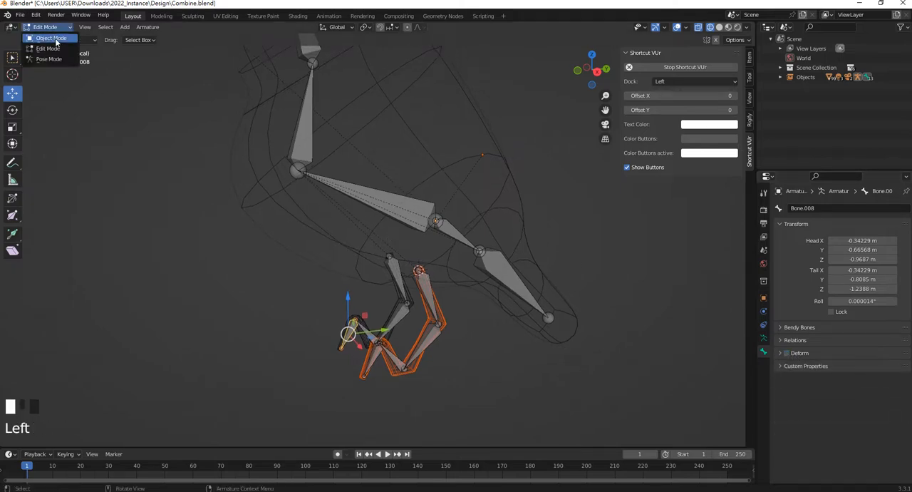
left_click(54, 38)
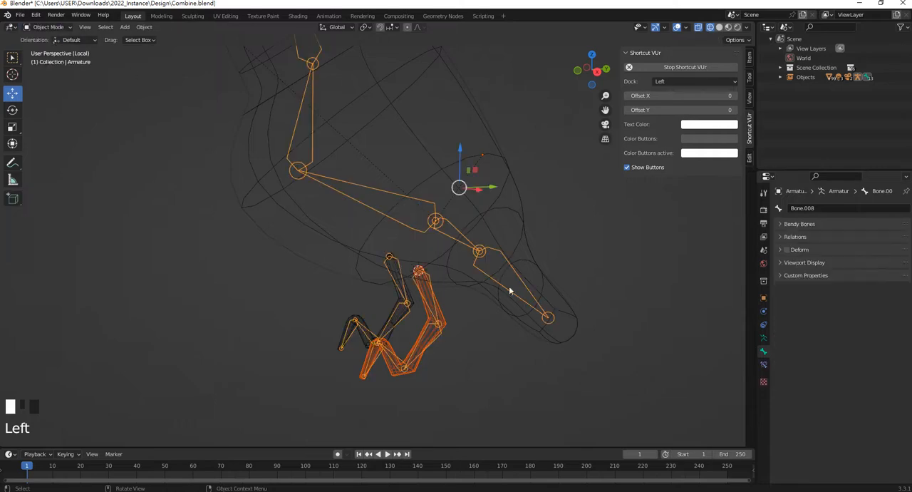
left_click(47, 27)
left_click(62, 62)
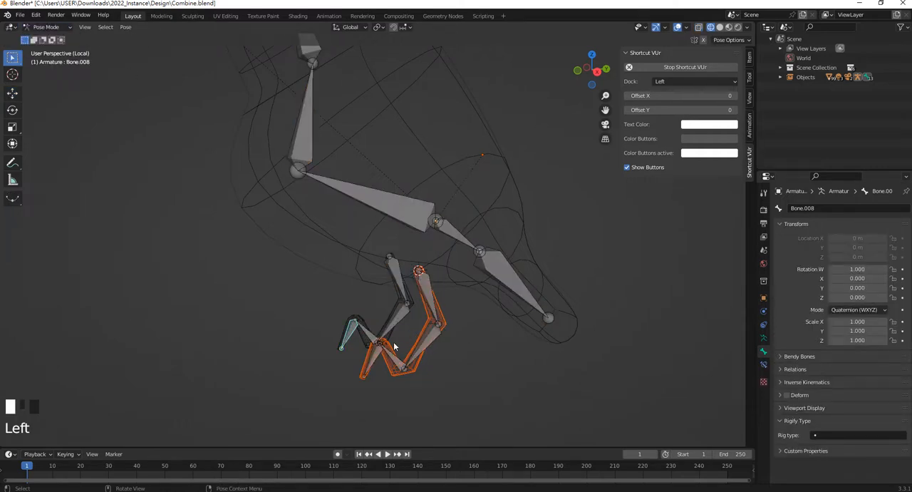
Select the four bones inside the highlighted leg mesh and parent the mesh to the armature with automatic weights
left_click(376, 359)
left_click(397, 362, "shift")
left_click(424, 350, "shift")
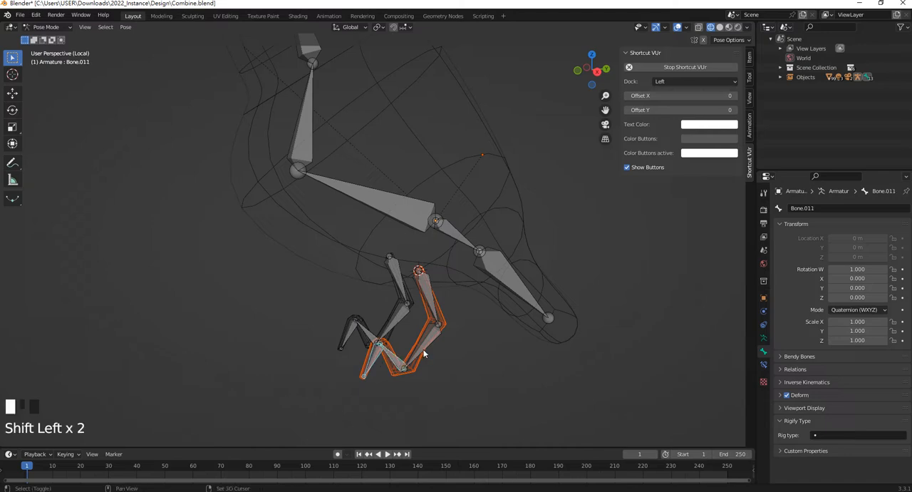
left_click(428, 295, "shift")
key("ctrl+p")
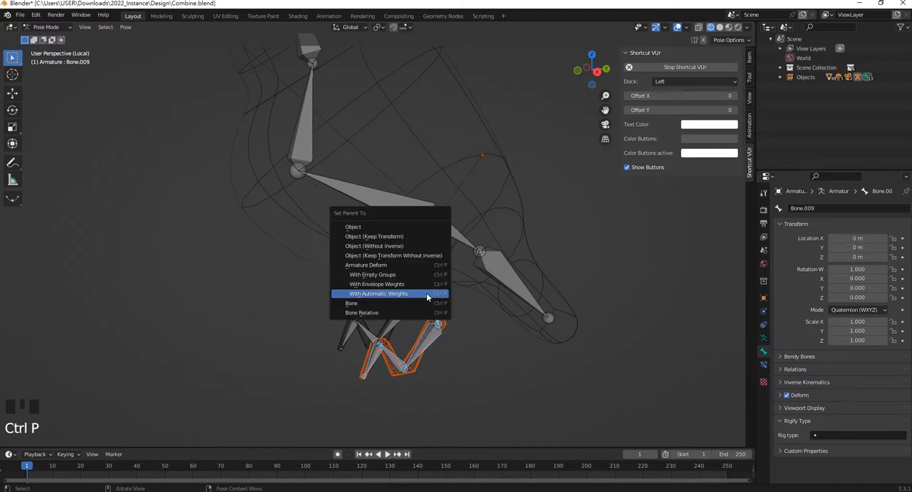
left_click(427, 294)
Test the leg binding by rotating the leg's uppermost bone, and undo the rotation
middle_click_drag(428, 295, 413, 266, "shift")
left_click(414, 266)
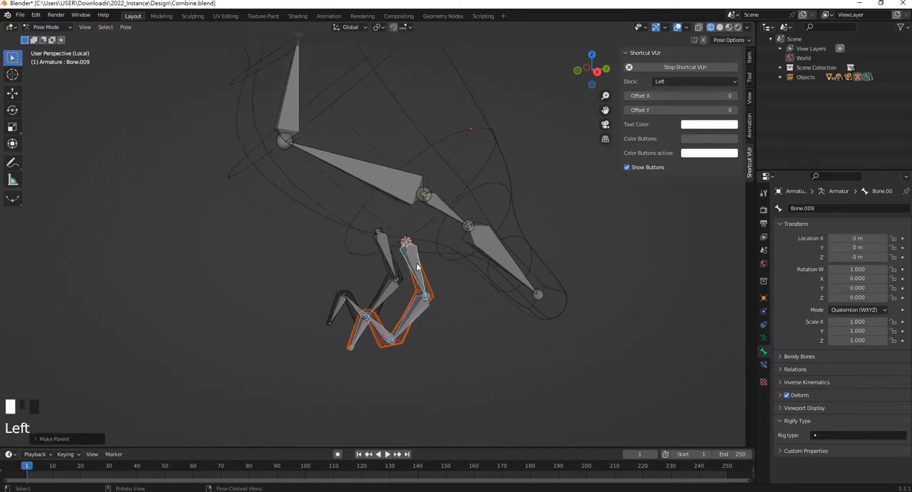
key("r")
left_click(425, 272)
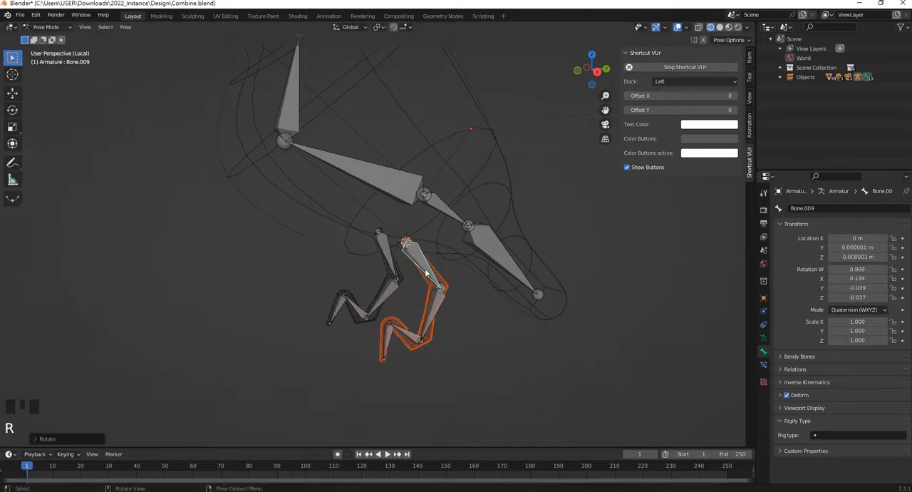
key("ctrl+z")
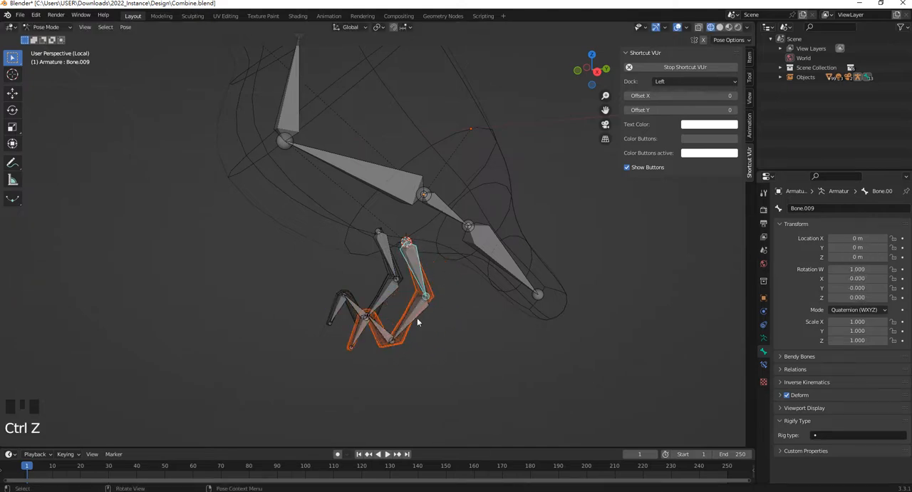
Test the neck bone's influence on the body mesh with a rotation, and cancel it
middle_click_drag(397, 170, 329, 206, "shift")
left_click(326, 187)
key("r")
right_click(434, 258)
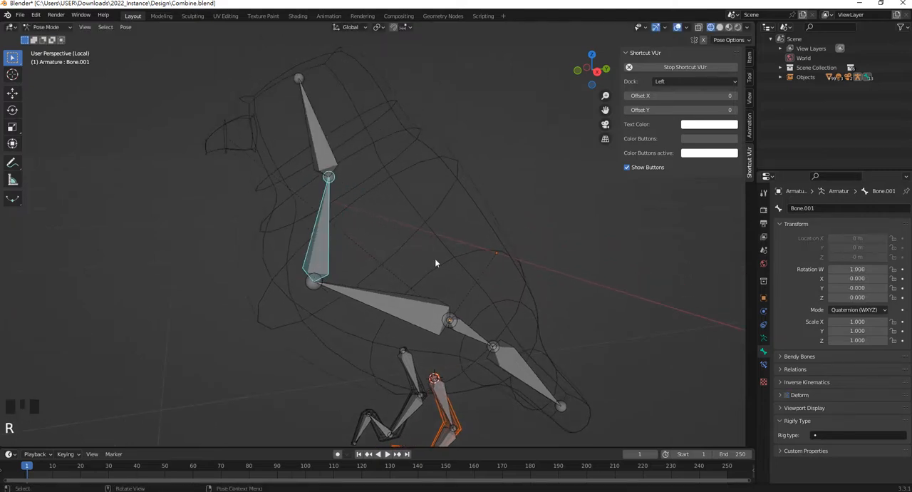
Turn Deform back on for the head, neck and body bones
left_click(328, 169)
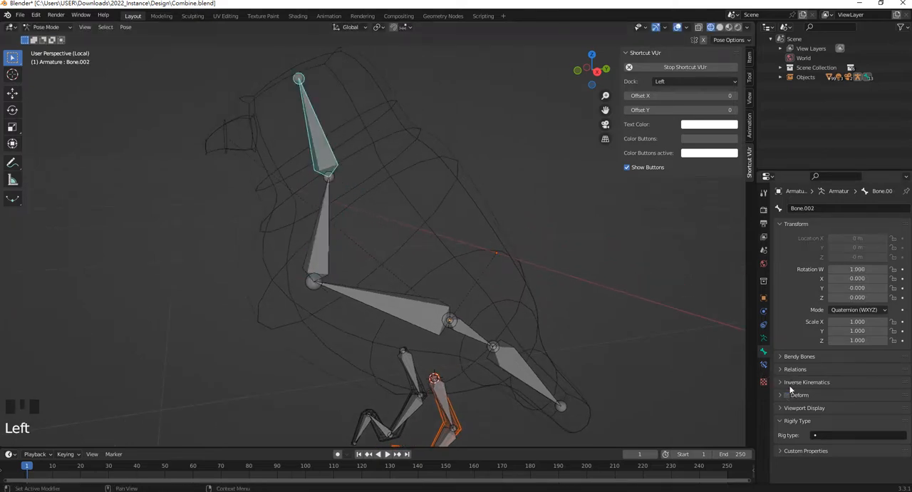
left_click(335, 245)
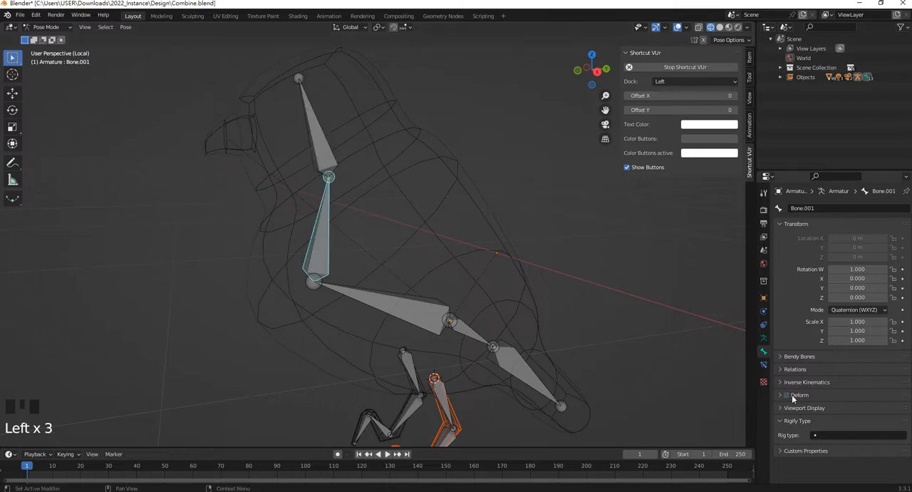
left_click(326, 263)
left_click(429, 316)
left_click(789, 402)
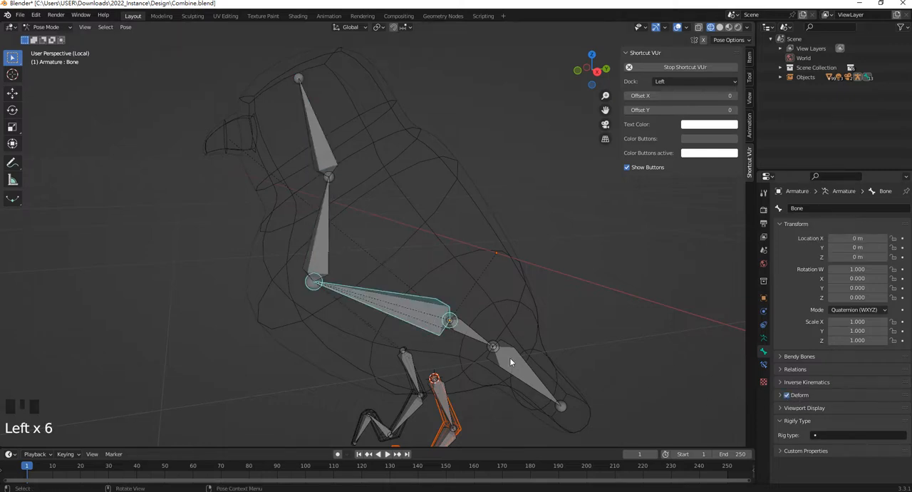
Turn Deform back on for the two tail bones behind the body bone
left_click(485, 342)
left_click(793, 395)
left_click(787, 395)
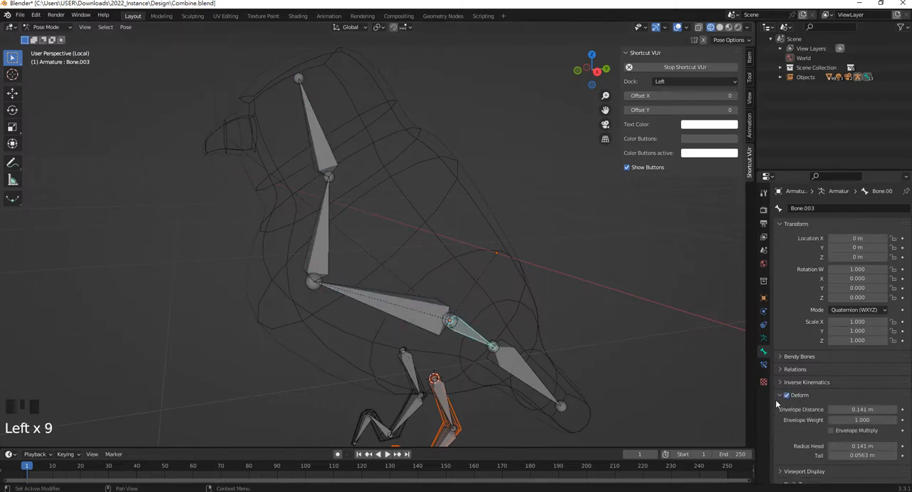
left_click(515, 364)
left_click(786, 395)
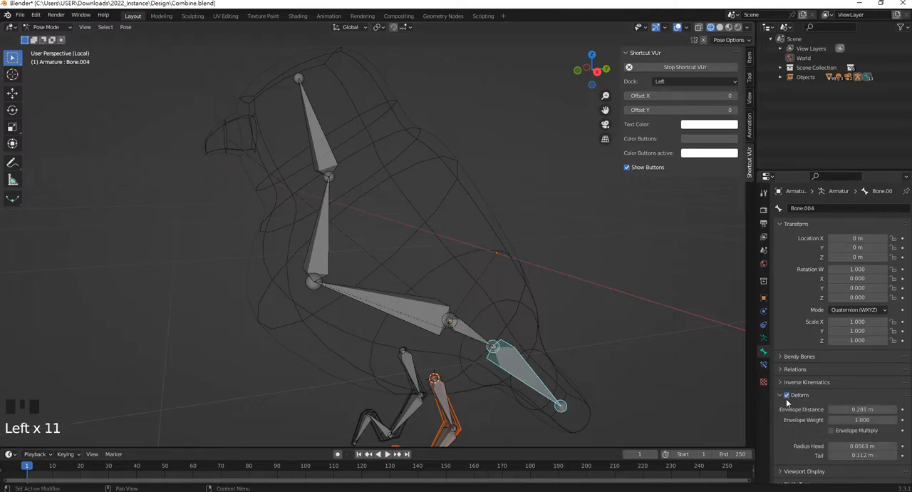
Test how the head bone deforms the body mesh by rotating it, and cancel the rotation
left_click(329, 152)
key("r")
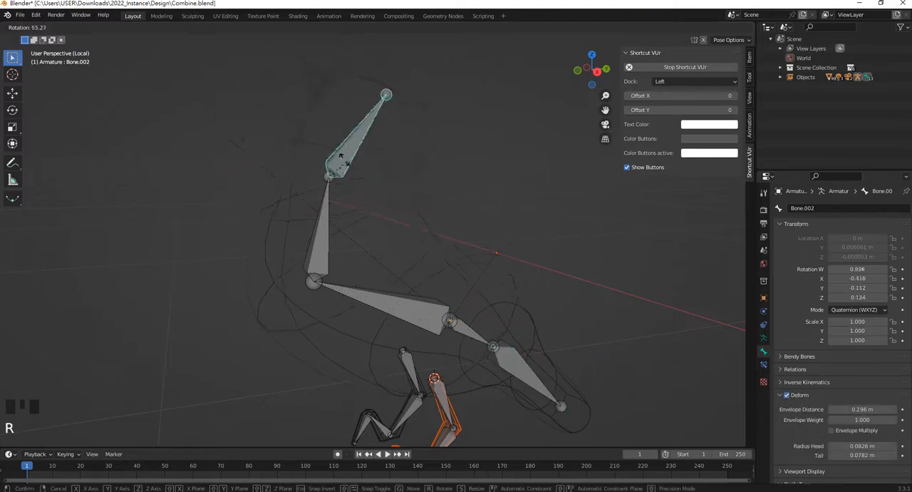
right_click(337, 156)
left_click(454, 157)
scroll(485, 309, "down", 2)
middle_click_drag(484, 308, 359, 245, "shift")
key("Tab")
scroll(386, 228, "down", 2)
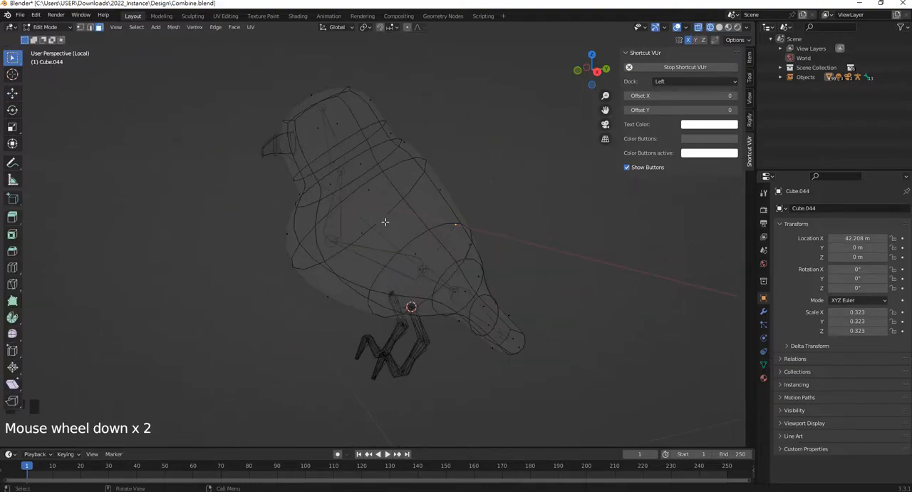
scroll(370, 214, "up", 1)
key("Tab")
left_click(372, 229)
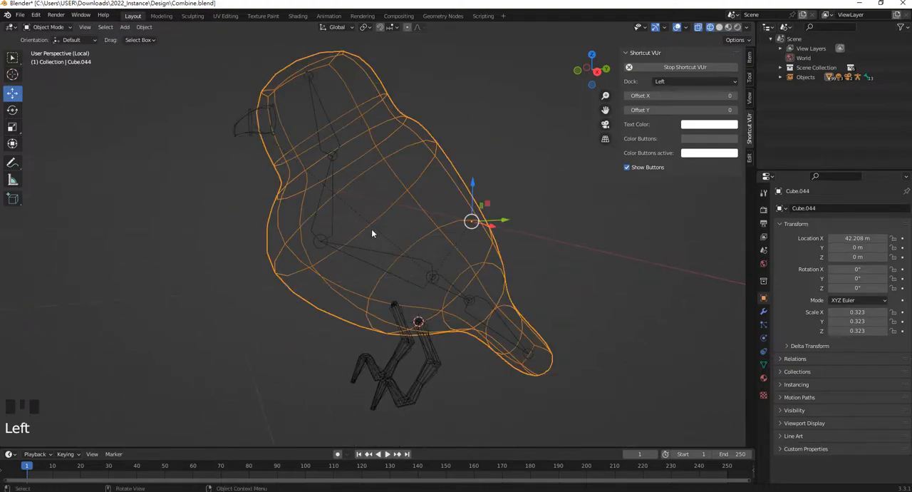
Select the unbound leg mesh together with the armature and put the armature in Pose Mode
middle_click_drag(371, 228, 397, 282, "shift")
scroll(400, 310, "down", 1)
scroll(401, 310, "up", 2)
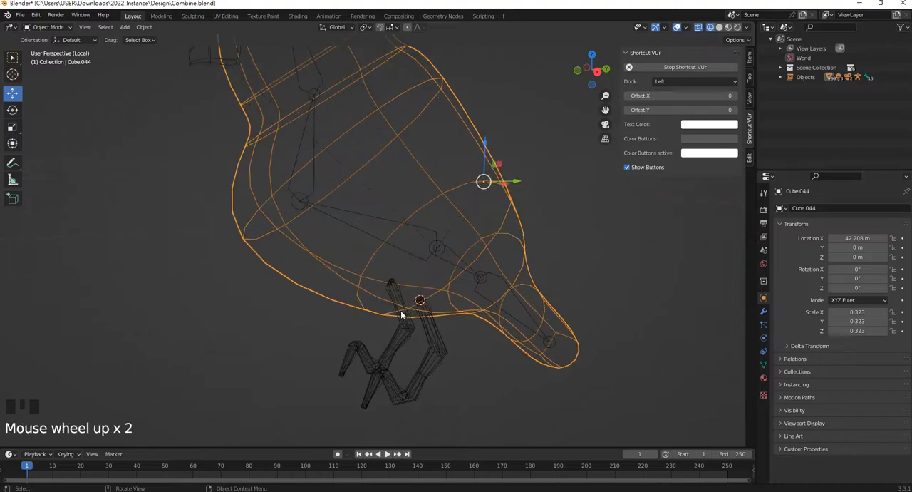
left_click(393, 289)
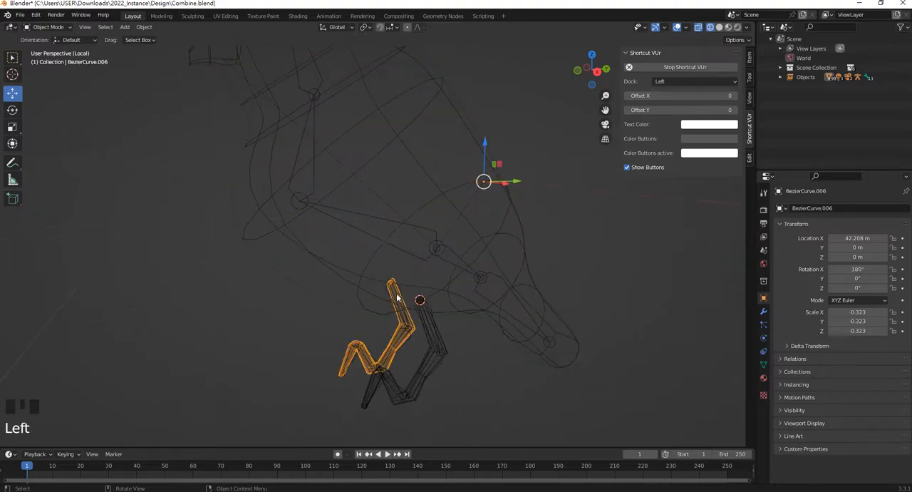
left_click(384, 230)
left_click(378, 222)
middle_click_drag(378, 221, 407, 298, "shift")
left_click(412, 292)
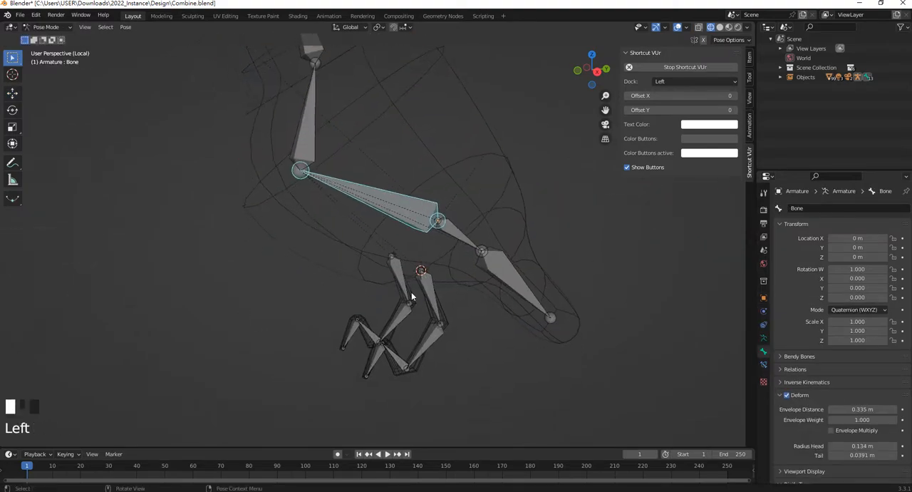
left_click(381, 195, "shift")
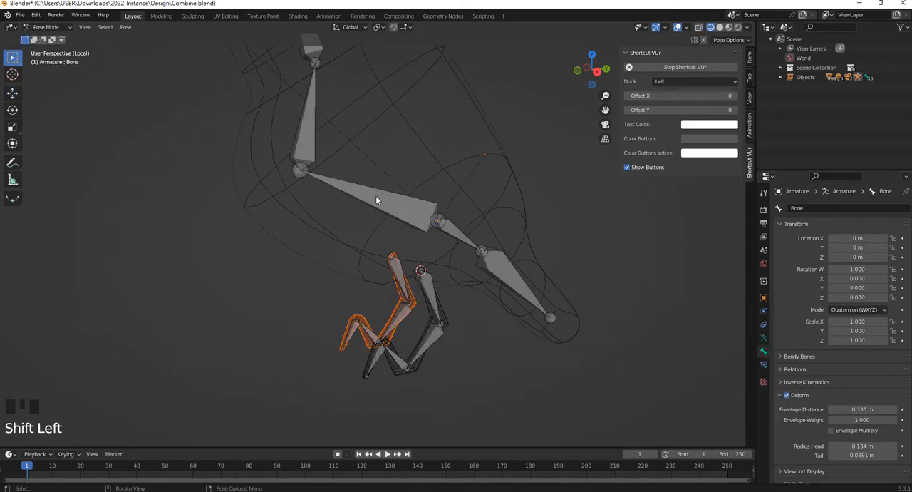
Turn off Deform for both tail bones and the body bone
left_click(375, 202)
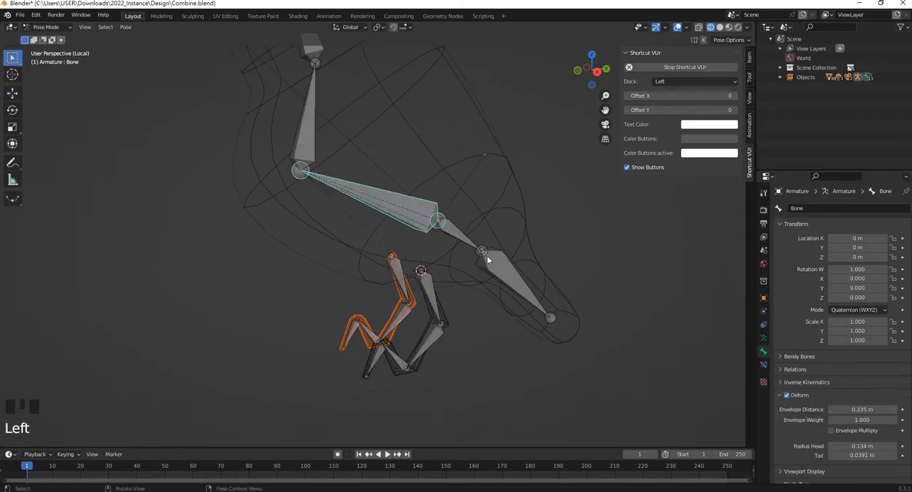
left_click(400, 204)
left_click(399, 203)
left_click(515, 285)
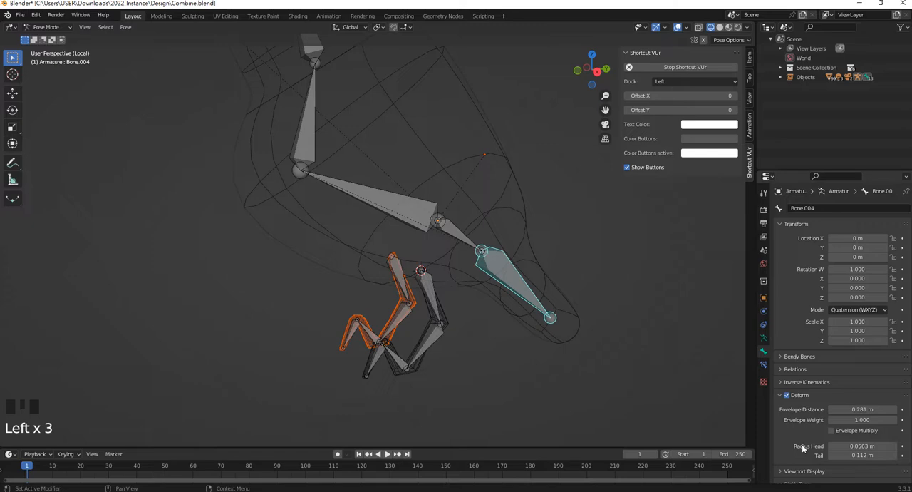
left_click(790, 396)
left_click(453, 234)
left_click(789, 397)
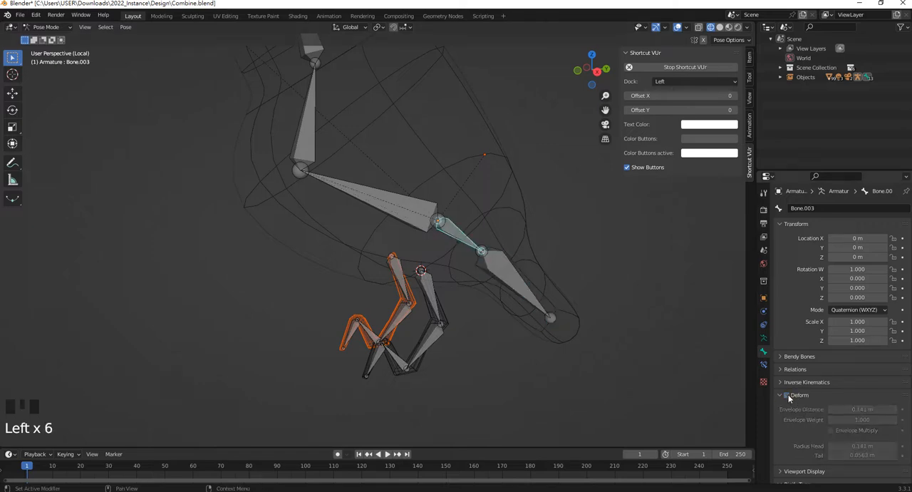
left_click(393, 206)
left_click(788, 396)
Turn off Deform for the neck bone and the head bone
left_click(310, 136)
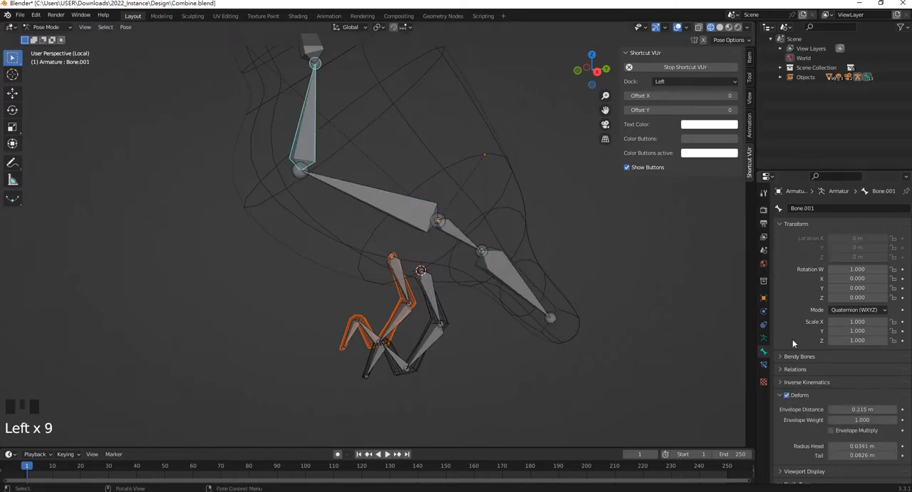
left_click(788, 398)
middle_click_drag(376, 136, 414, 241, "shift")
left_click(347, 142)
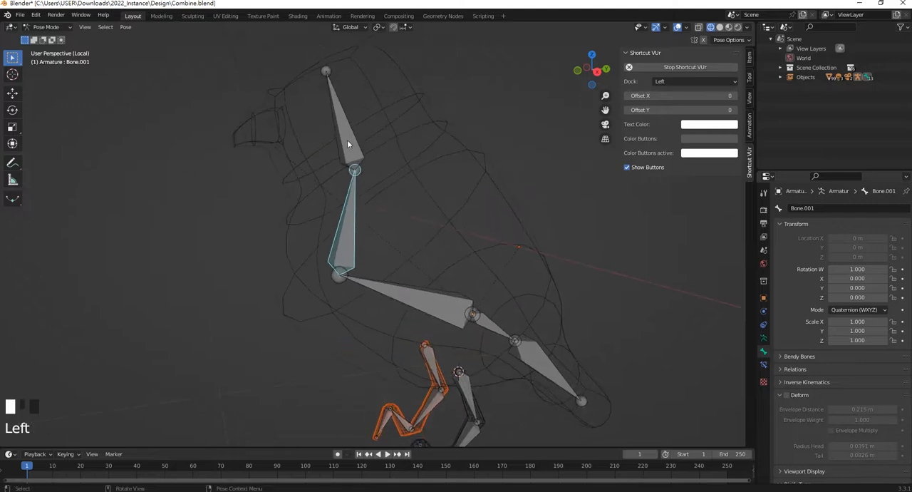
left_click(786, 396)
Turn off Deform for all four bones of the leg that is already bound, from the thigh to the foot
middle_click_drag(484, 387, 463, 301, "shift")
left_click(454, 299)
left_click(788, 397)
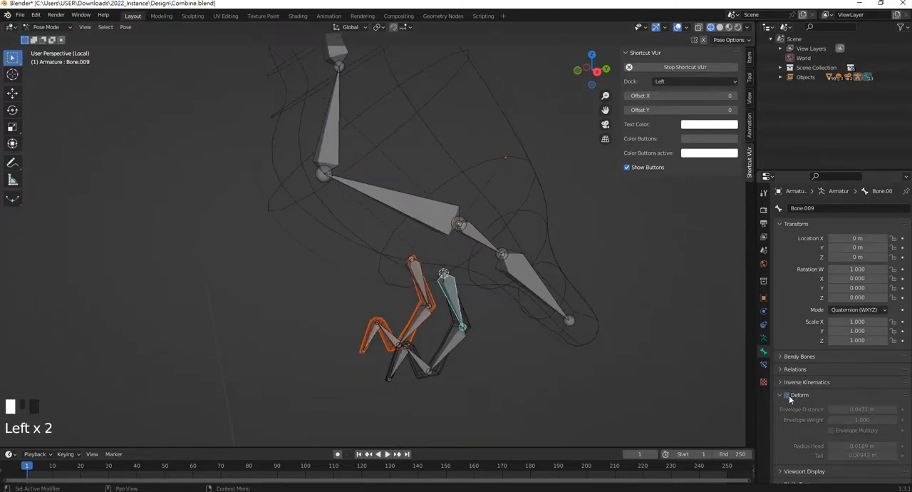
left_click(458, 343)
left_click(784, 396)
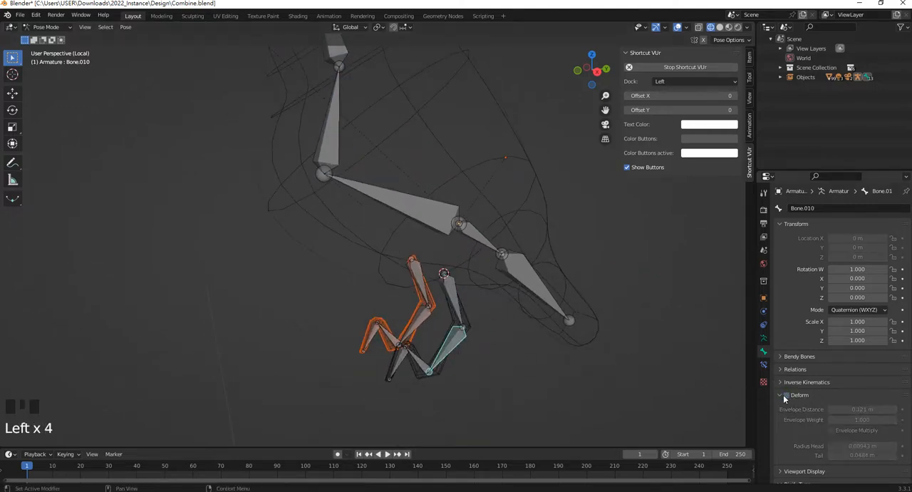
left_click(422, 354)
left_click(428, 368)
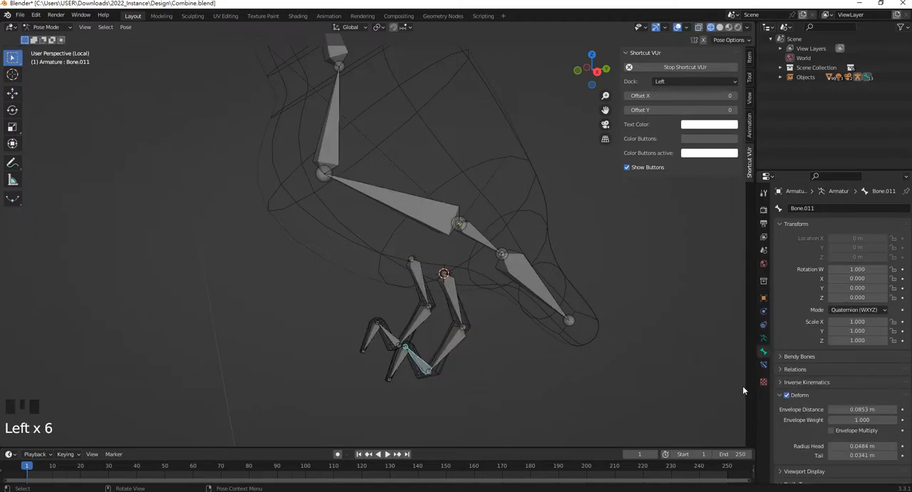
left_click(786, 395)
left_click(396, 362)
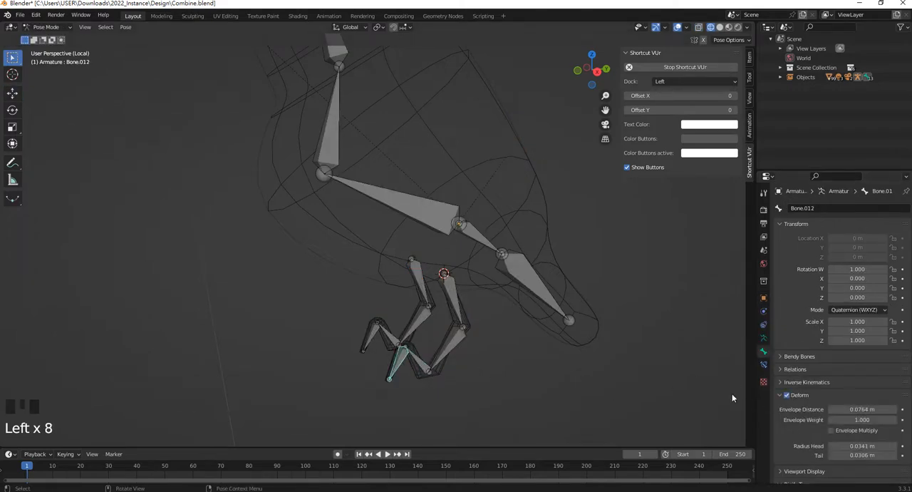
left_click(787, 395)
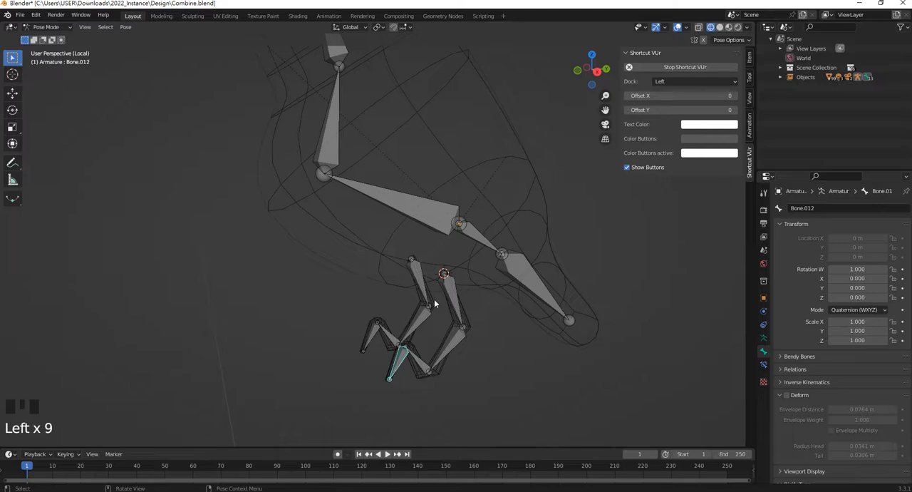
Select the unbound leg mesh with its own four bones and parent it to the armature with automatic weights
left_click(433, 305)
scroll(435, 330, "up", 1)
left_click(428, 345, "shift")
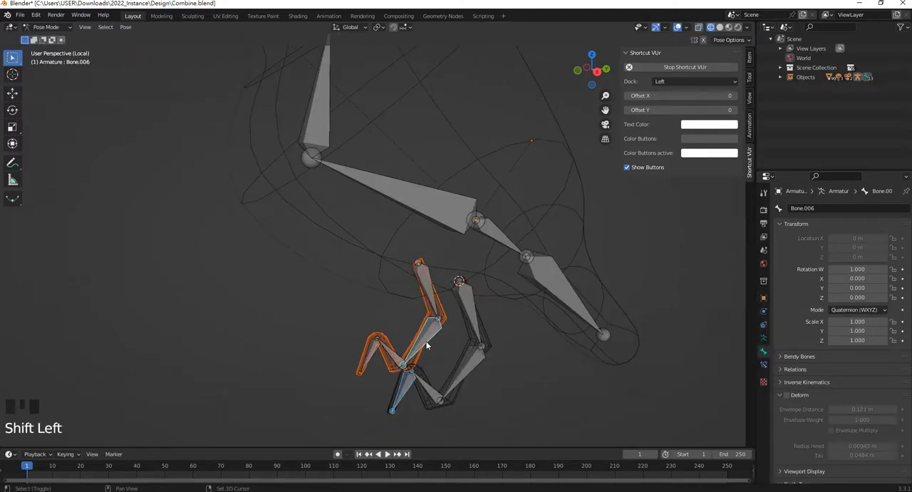
left_click(428, 291, "shift")
left_click(389, 355, "shift")
left_click(374, 358, "shift")
left_click(406, 394, "shift")
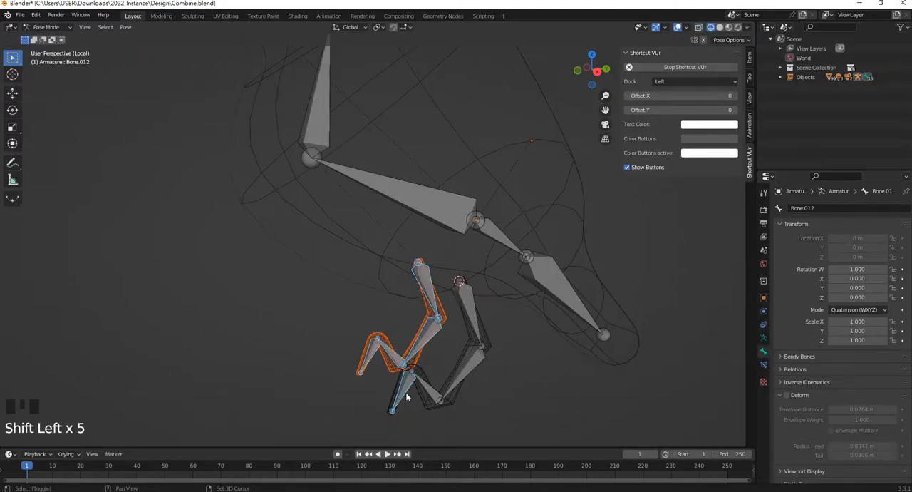
left_click(406, 397, "ctrl")
key("ctrl+p")
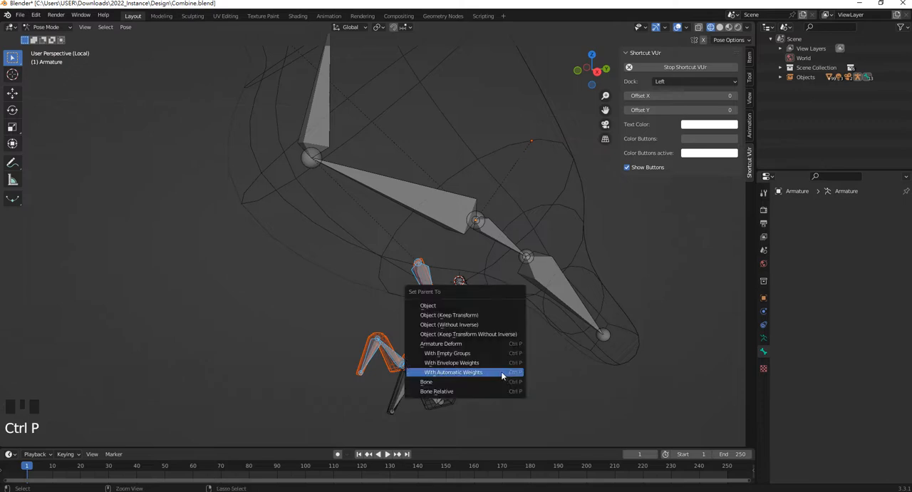
left_click(502, 372)
Test the newly parented leg by rotating its uppermost bone, and cancel the rotation
middle_click_drag(468, 353, 437, 292, "shift")
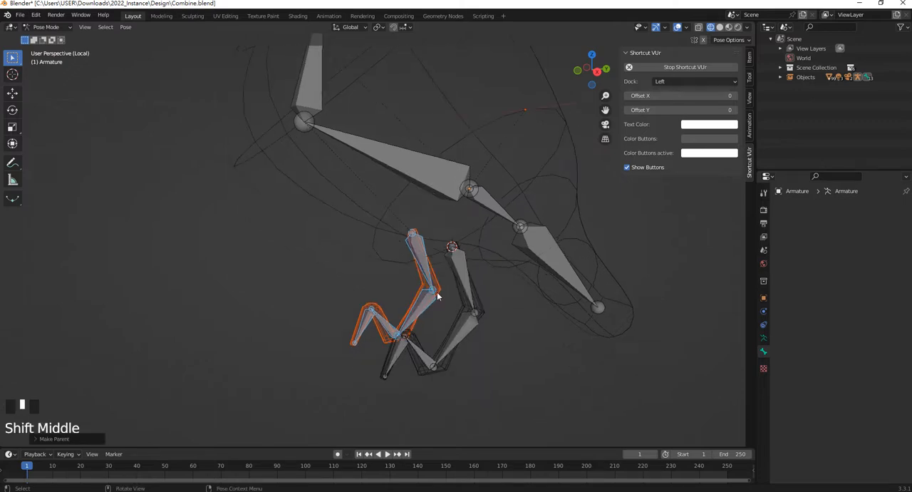
left_click(418, 251)
key("r")
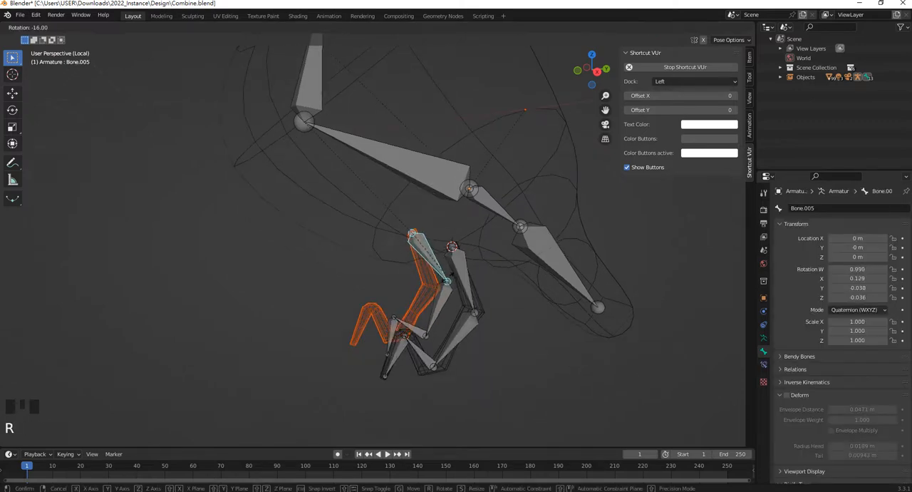
left_click(424, 304)
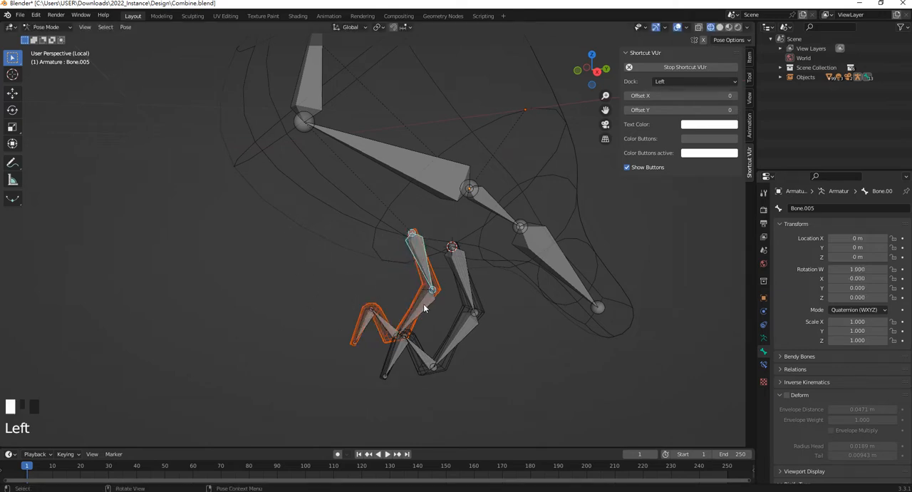
Select the newly parented leg mesh in Object Mode and examine its vertex groups
left_click(426, 262)
left_click(438, 290)
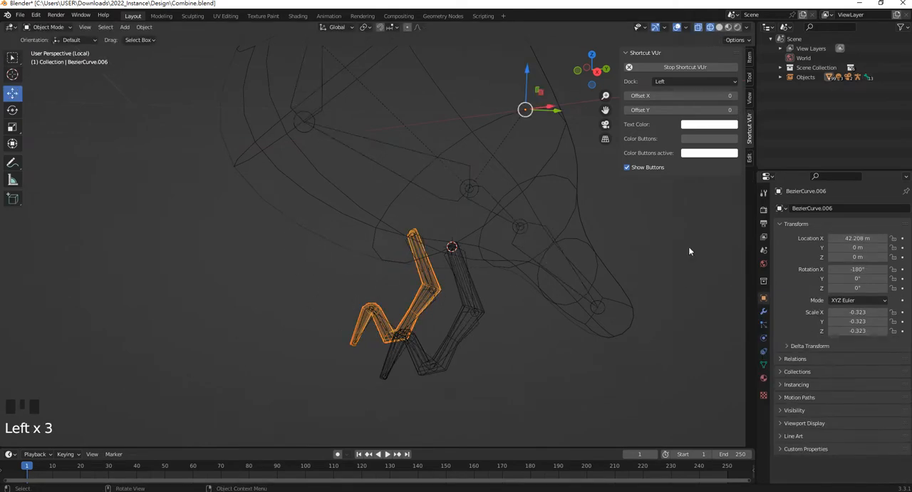
left_click(763, 364)
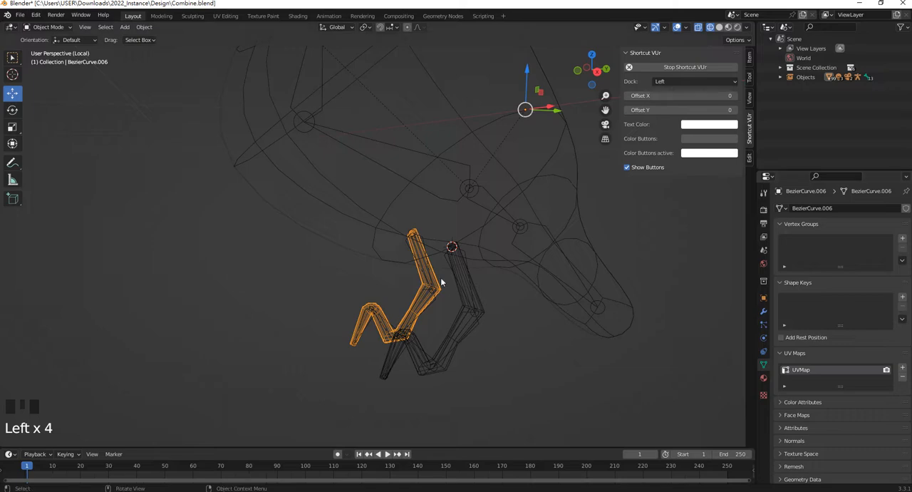
left_click(902, 260)
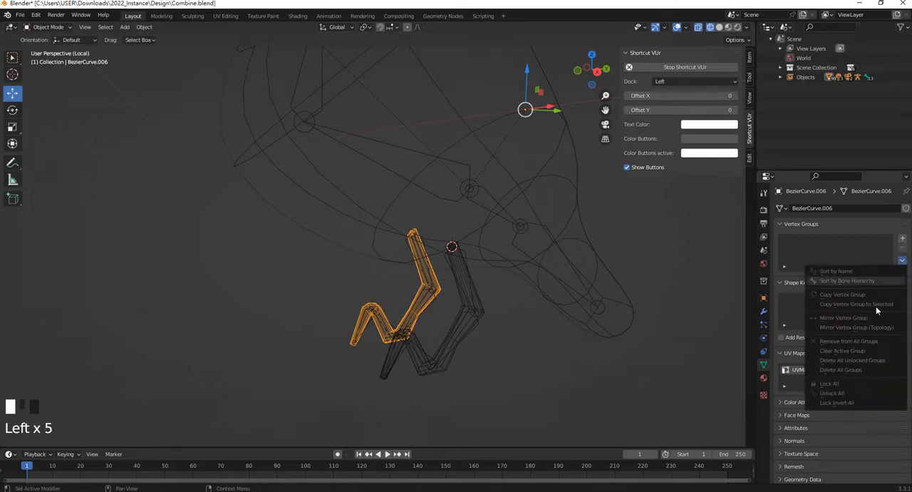
Select the armature's main body bone and return the armature to Pose Mode
left_click(430, 300)
left_click(389, 151)
left_click(380, 146)
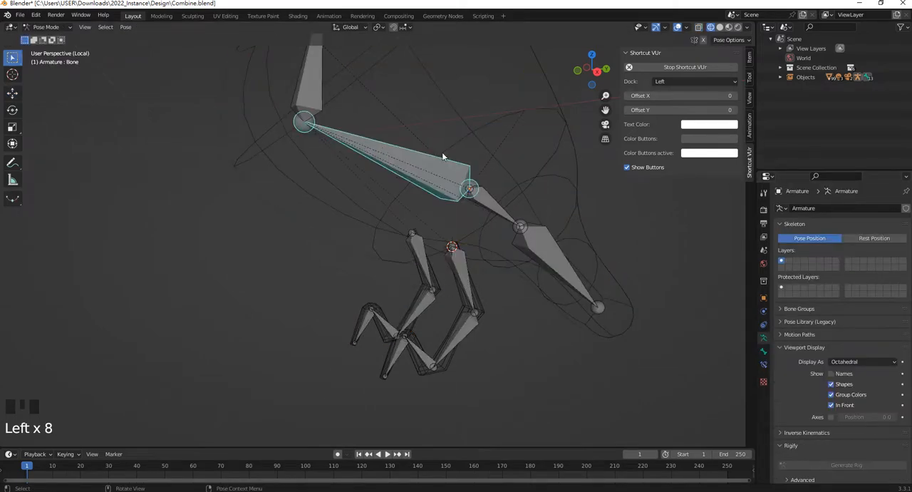
key("Tab")
left_click(64, 27)
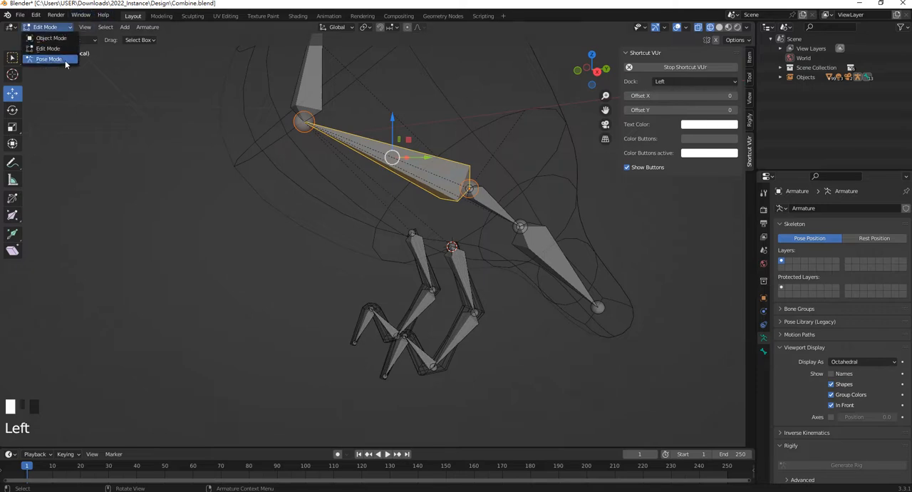
left_click(64, 60)
Turn on Deform for all four bones of the newly parented leg, from the thigh to the foot
left_click(422, 256)
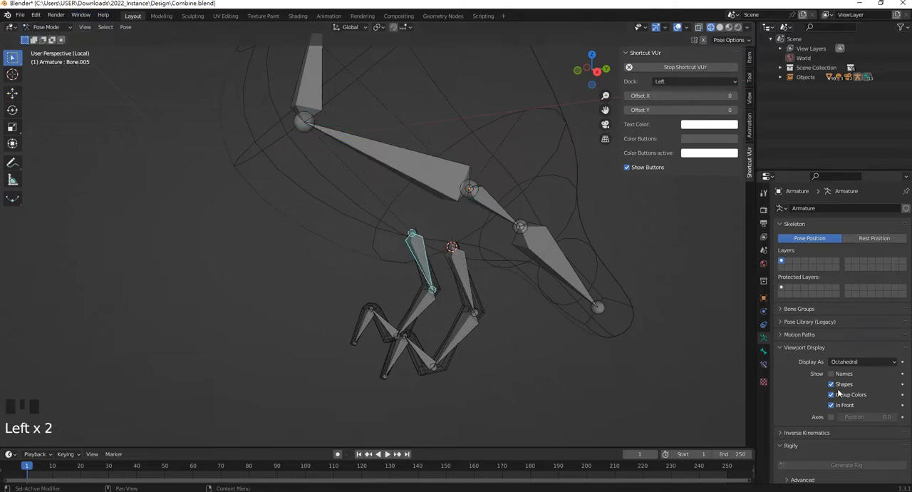
left_click(763, 351)
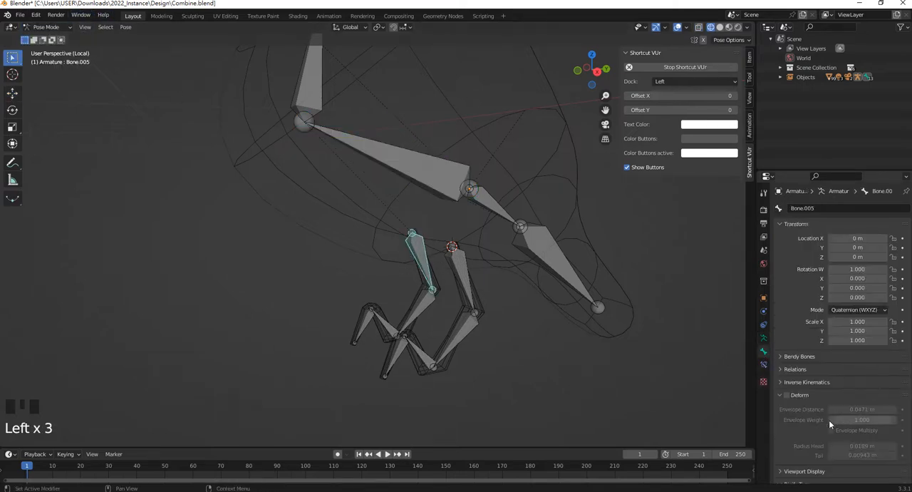
left_click(789, 399)
left_click(420, 310)
left_click(787, 396)
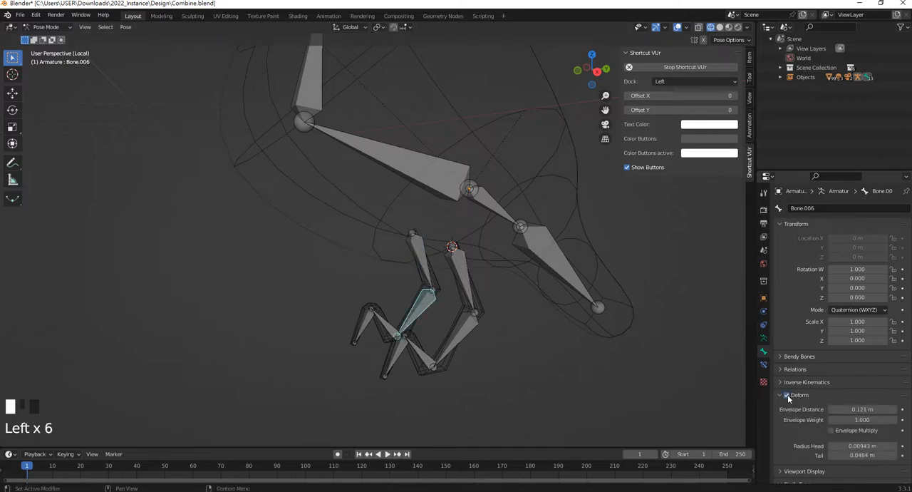
left_click(389, 326)
left_click(788, 395)
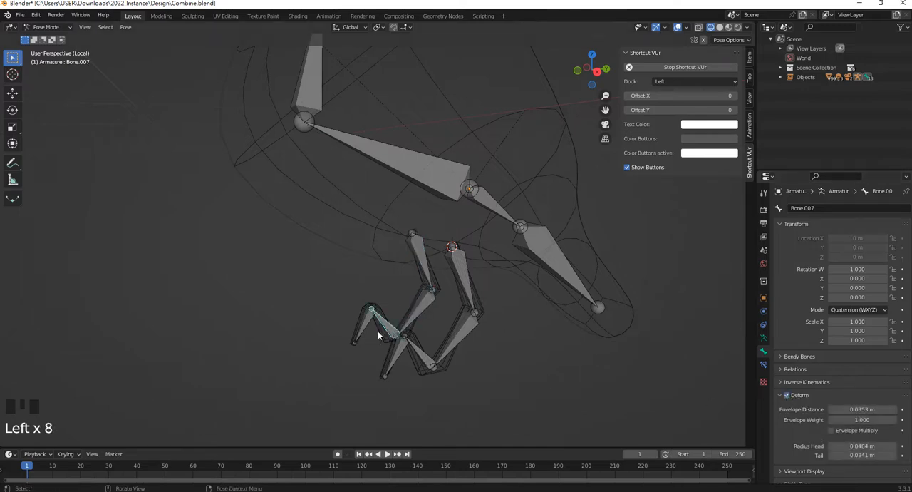
left_click(366, 319)
left_click(788, 395)
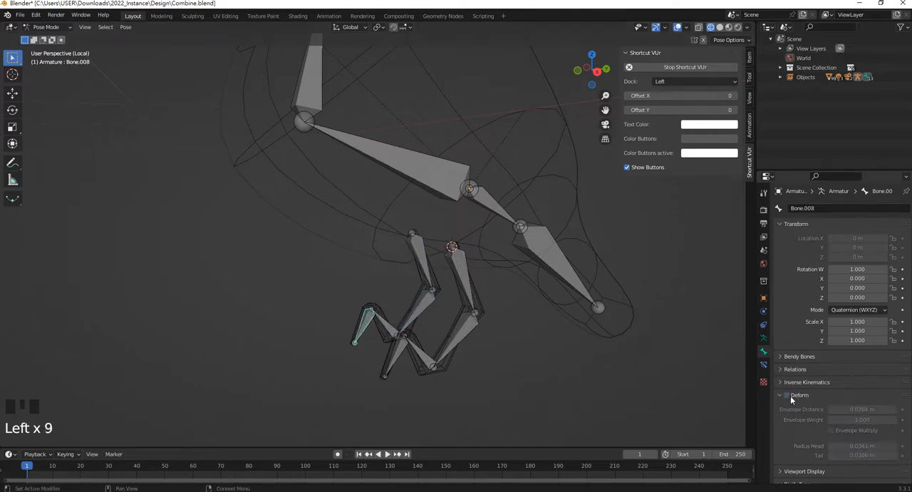
Check the Deform setting on the upper bones of both legs
left_click(467, 277)
left_click(456, 335)
left_click(424, 310)
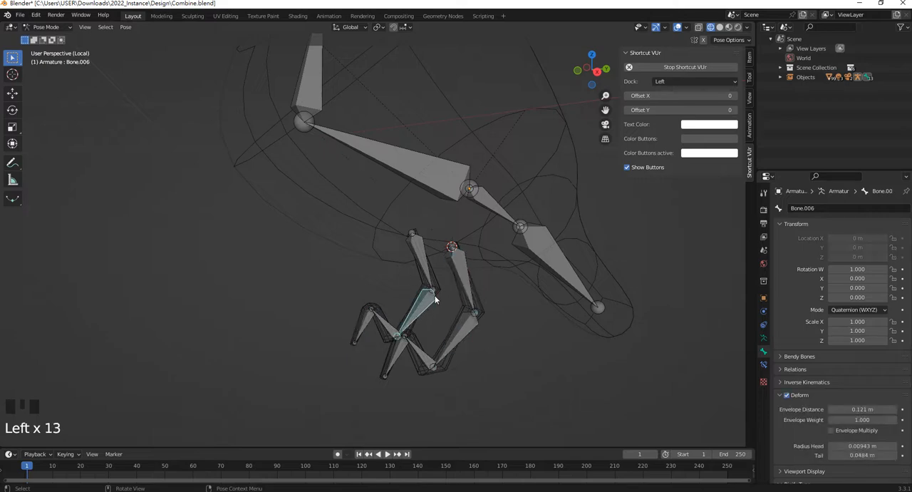
left_click(435, 286)
Select the same leg mesh with its four bones and parent it to the armature again with automatic weights
left_click(424, 248, "shift")
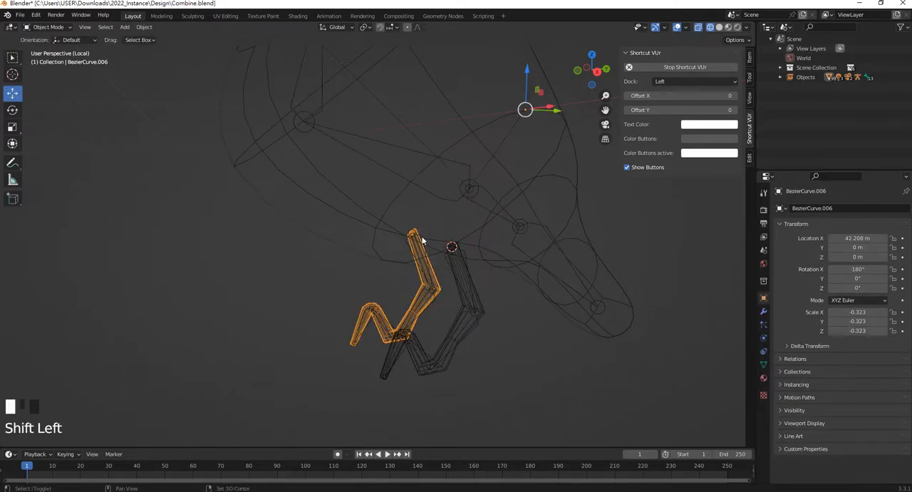
left_click(424, 248, "shift")
left_click_drag(604, 387, 549, 299, "ctrl")
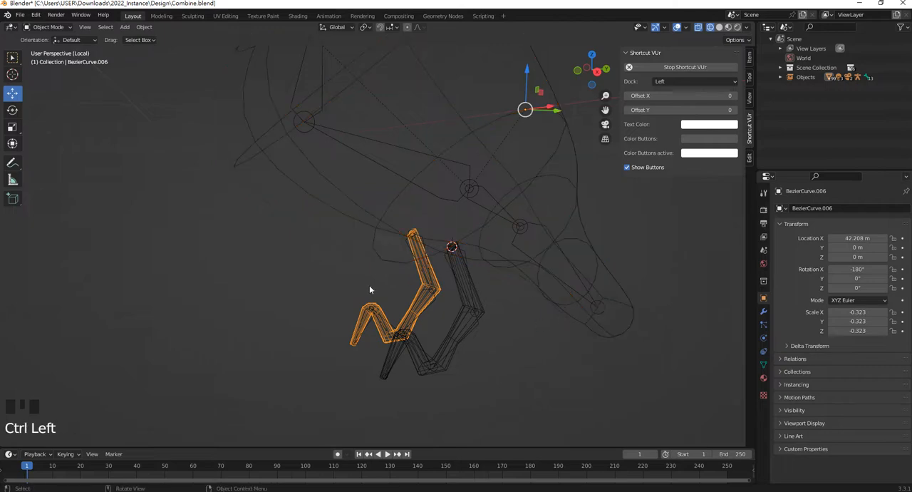
left_click(423, 242, "shift")
left_click(418, 317, "shift")
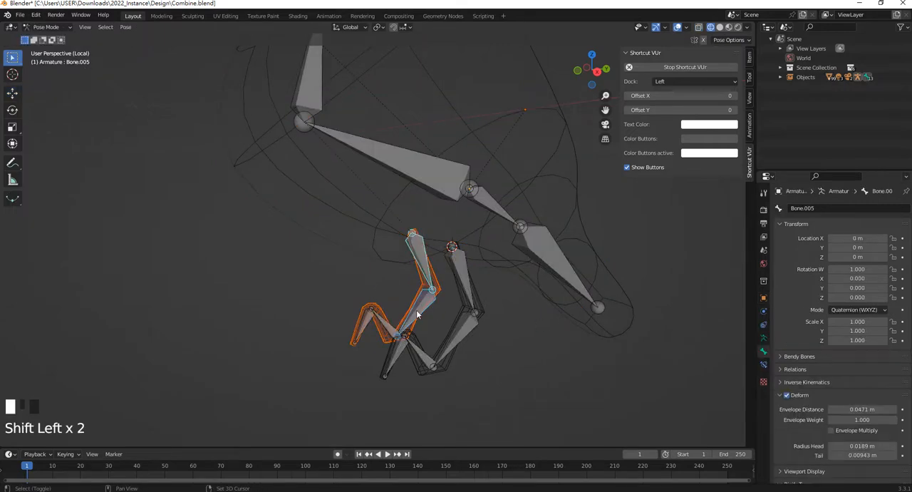
left_click(386, 325, "shift")
left_click(366, 322, "shift")
key("ctrl+p")
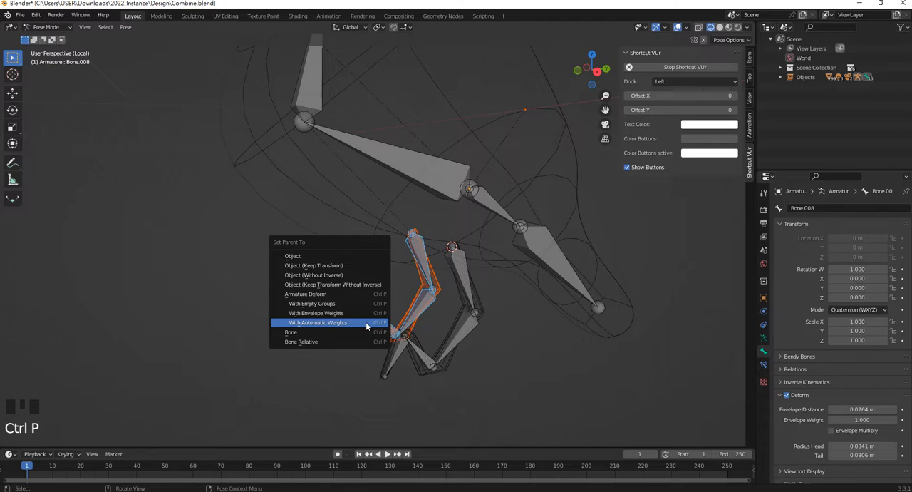
left_click(365, 321)
Test whether the re-parented leg mesh follows its uppermost bone by rotating the bone, and cancel the rotation
left_click(418, 243)
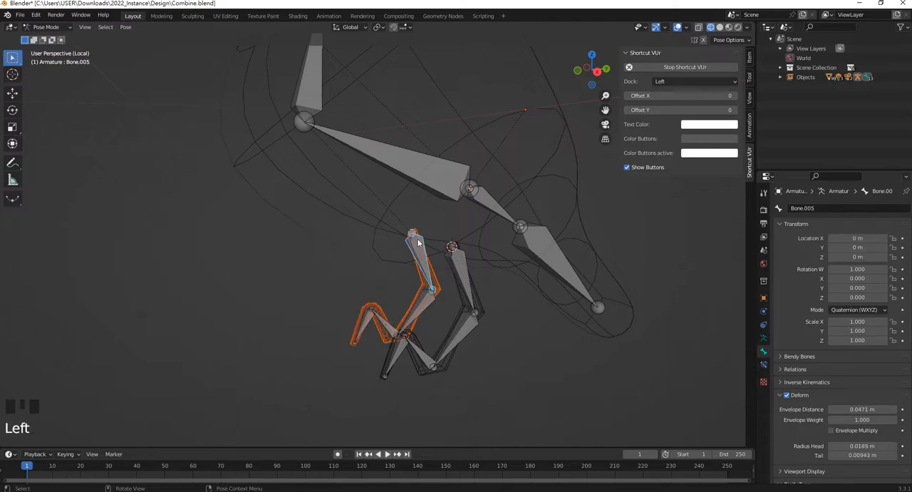
key("r")
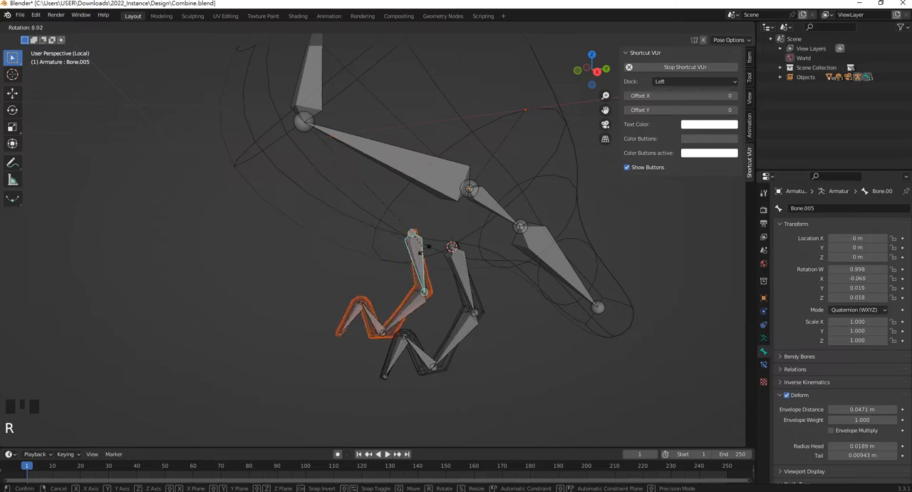
left_click(457, 257)
Turn Deform back on for all four bones of the other leg, from the thigh to the foot
left_click(459, 261)
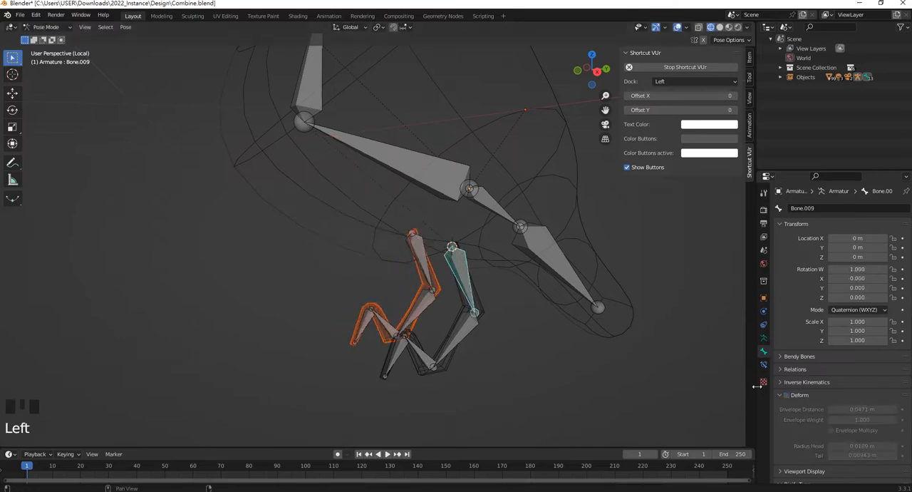
left_click(786, 395)
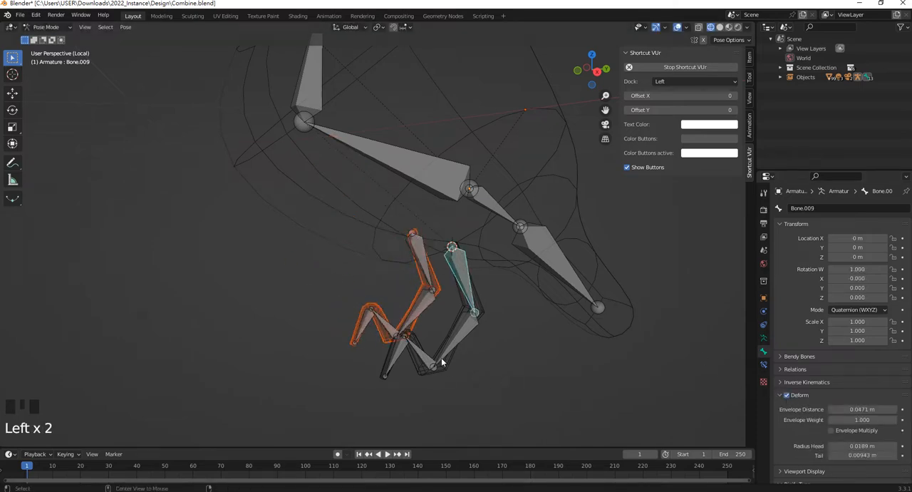
left_click(465, 339, "alt")
left_click(478, 335)
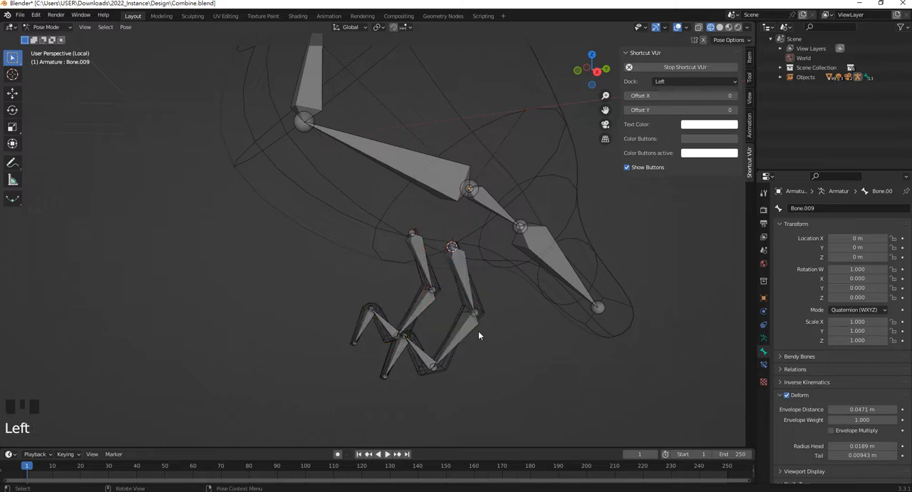
left_click(426, 350)
left_click(786, 395)
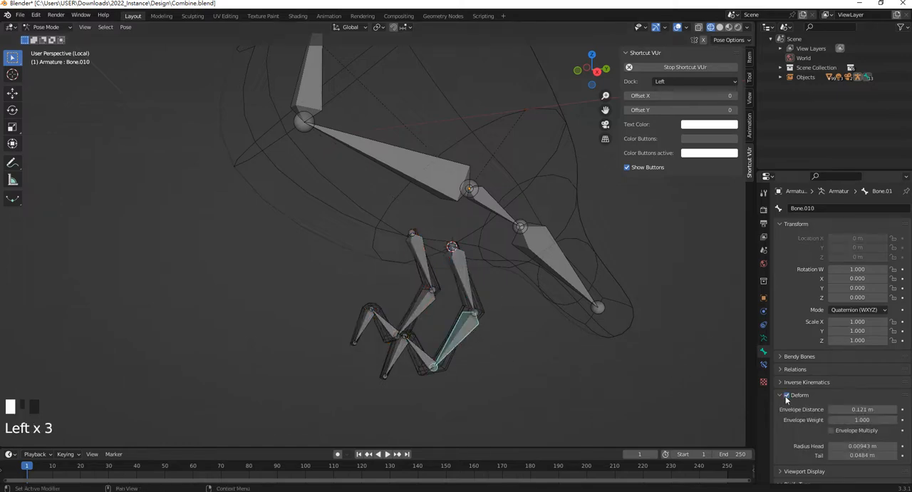
left_click(424, 351)
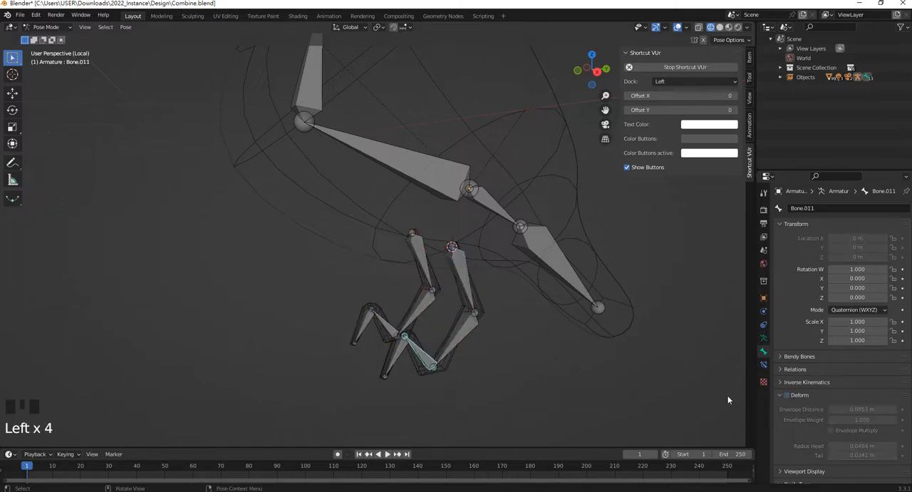
left_click(786, 395)
left_click(397, 360)
left_click(397, 360)
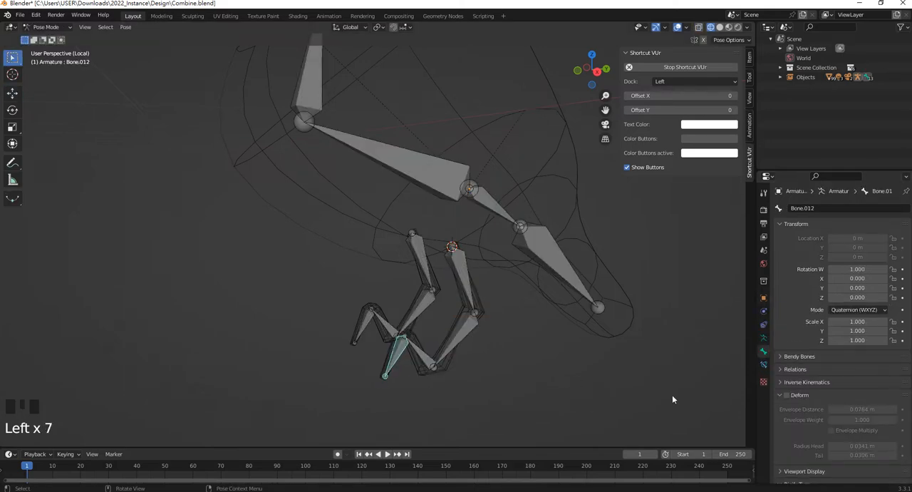
left_click(786, 395)
Turn on Deform for the tail bone, the short bone before it and the main body bone
left_click(571, 274)
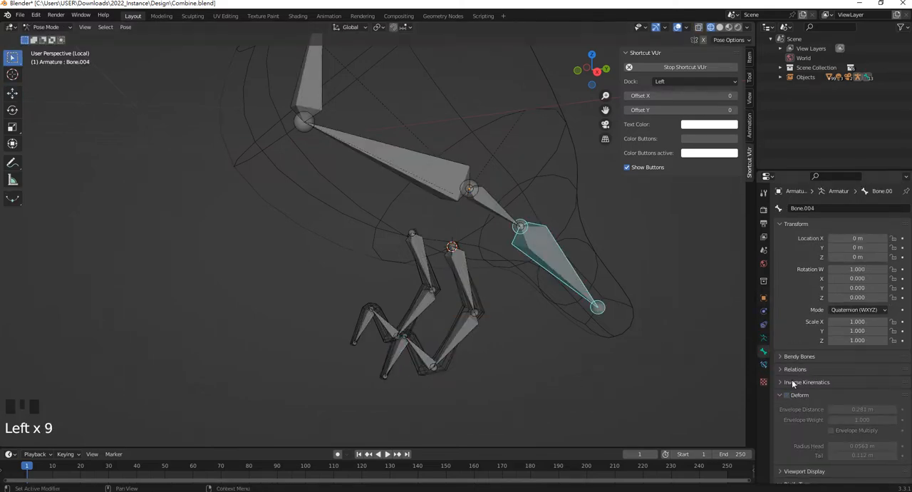
left_click(786, 395)
left_click(486, 202)
left_click(786, 395)
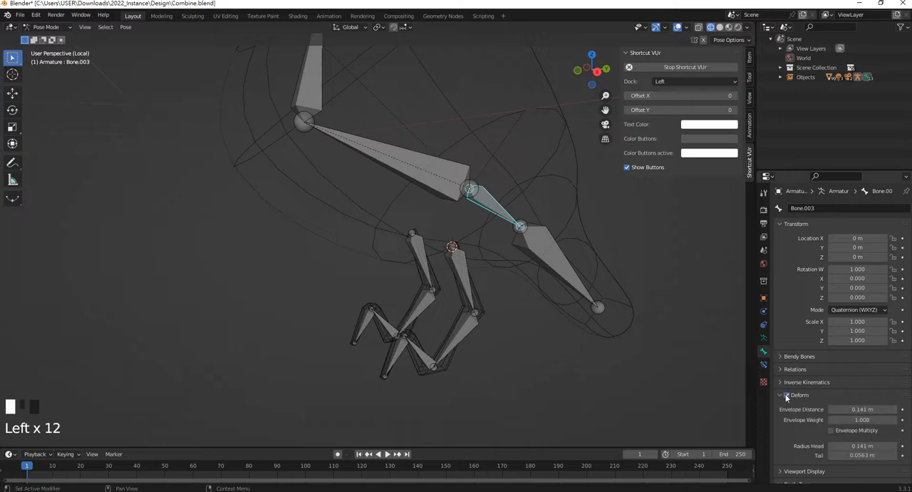
left_click(448, 177)
left_click(786, 397)
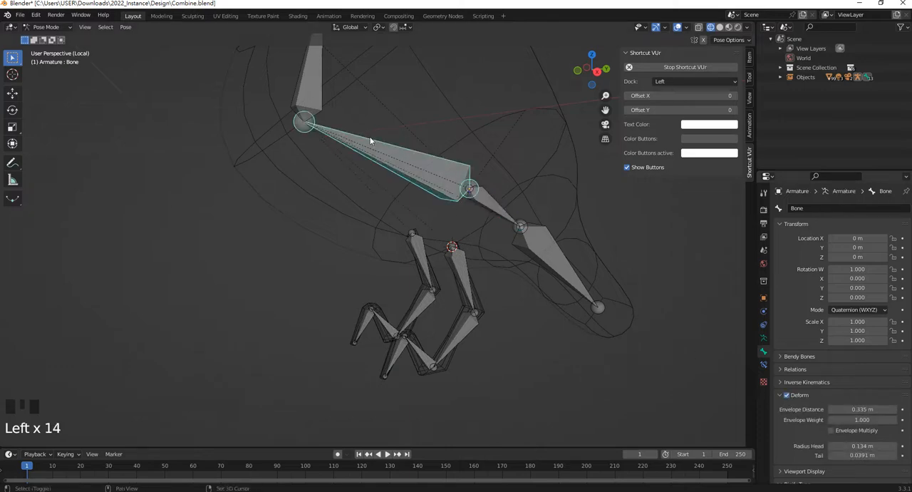
Select the neck and head bones together and turn on Deform for both at once
middle_click_drag(335, 71, 363, 198, "shift")
left_click(354, 195)
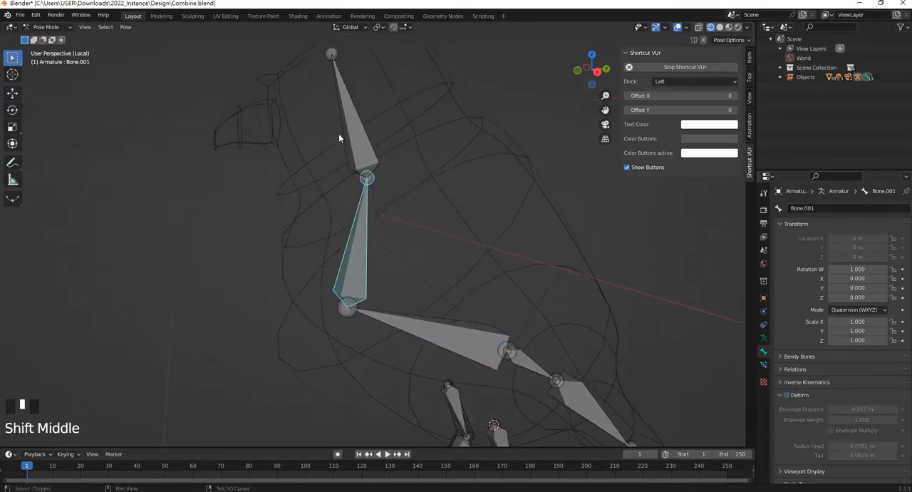
left_click(356, 127, "alt")
left_click(361, 241, "shift")
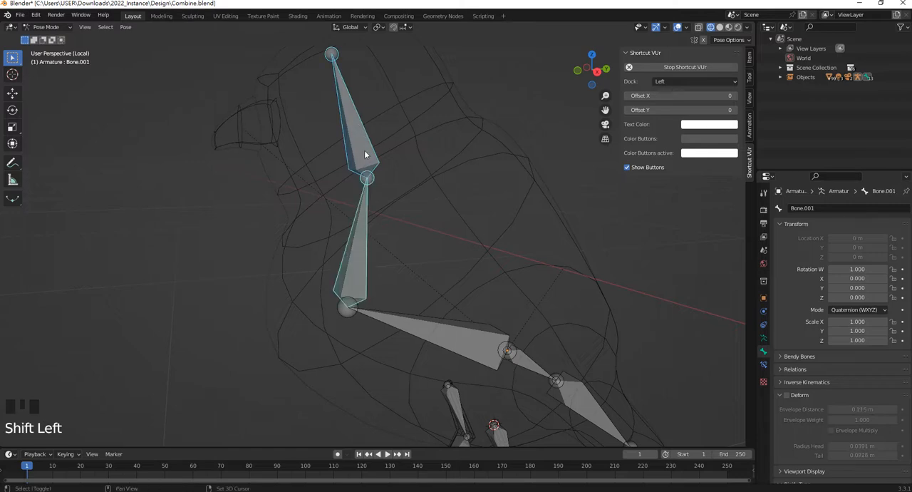
left_click(787, 395, "alt")
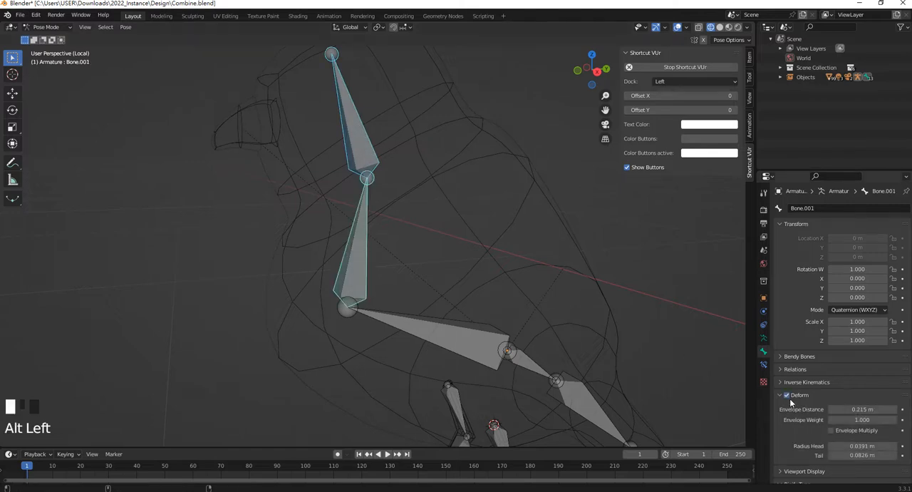
Go through the head, neck, body, tail and leg bones one by one to check the Deform setting of each
left_click(348, 127)
left_click(359, 237)
left_click(475, 359)
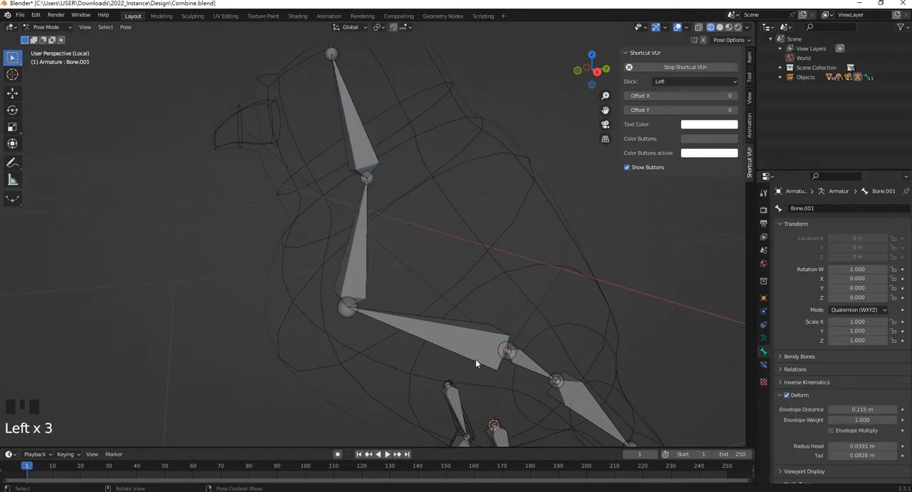
middle_click_drag(475, 358, 435, 249, "shift")
left_click(431, 241)
left_click(482, 246)
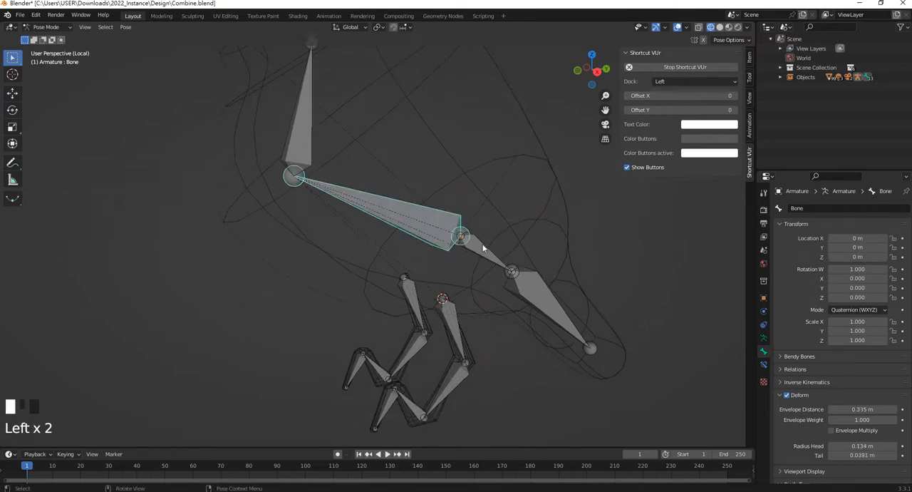
left_click(572, 313)
left_click(543, 312)
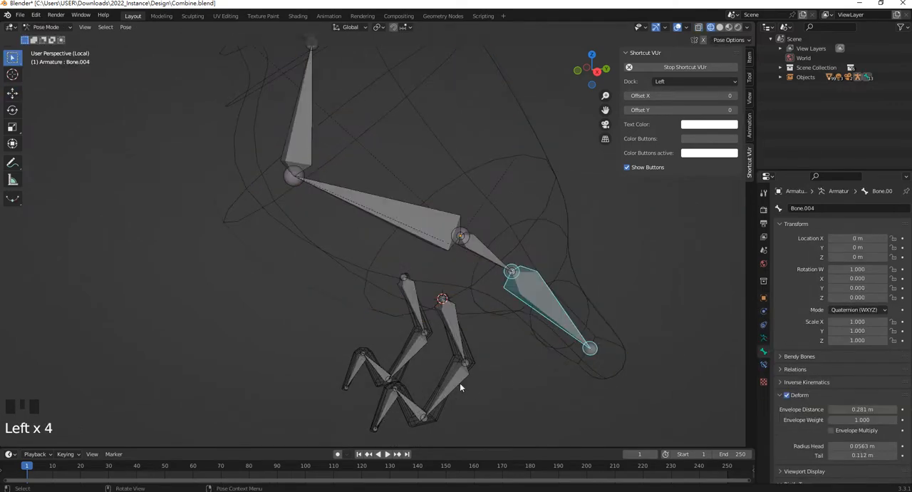
left_click(458, 326)
left_click(459, 332)
left_click(407, 404)
left_click(384, 399)
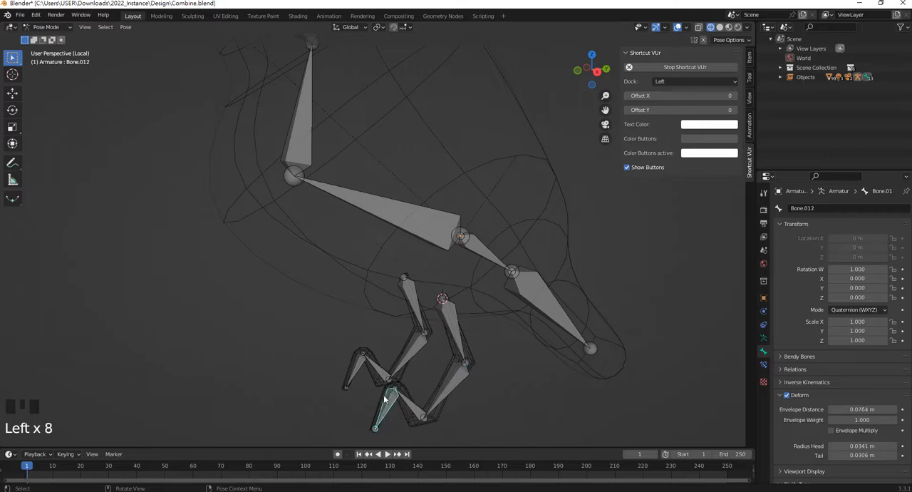
left_click(409, 354)
left_click(413, 303)
left_click(368, 367)
left_click(360, 366)
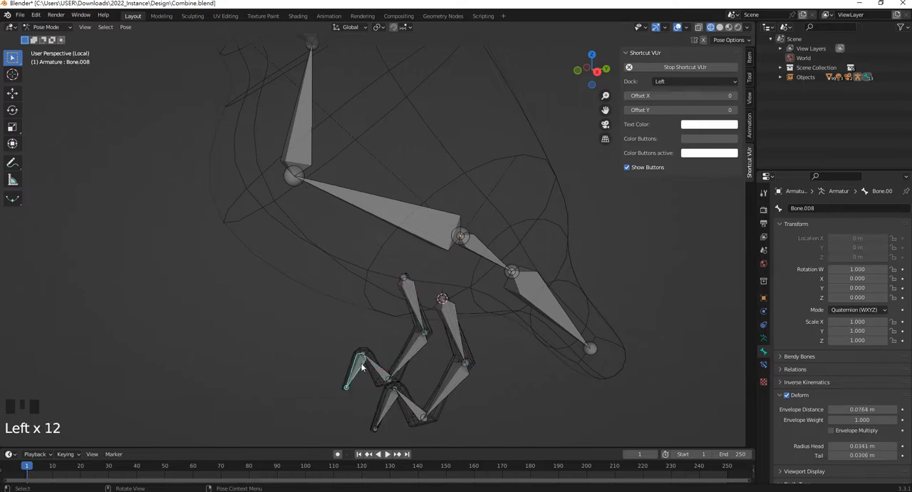
Test the whole rig by moving the main body bone, and cancel the move
scroll(370, 321, "down", 5)
scroll(395, 224, "up", 4)
left_click(402, 234)
middle_click_drag(401, 235, 406, 272, "shift")
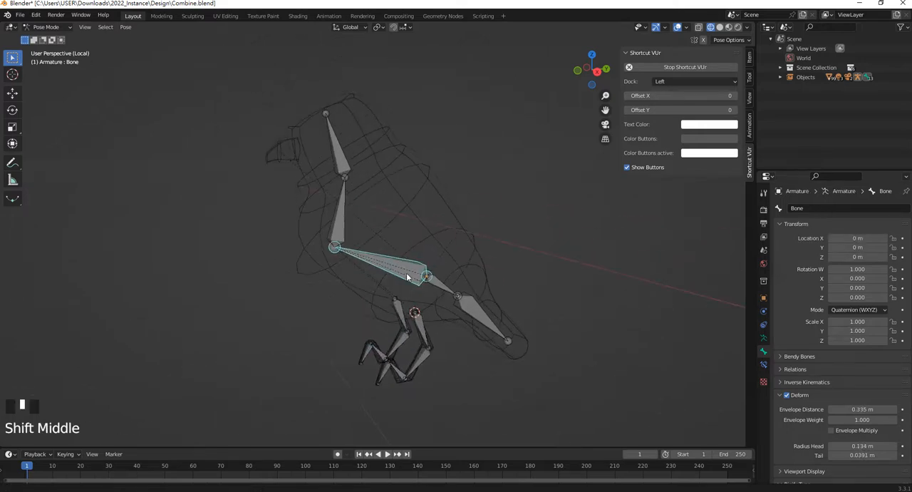
key("g")
right_click(418, 325)
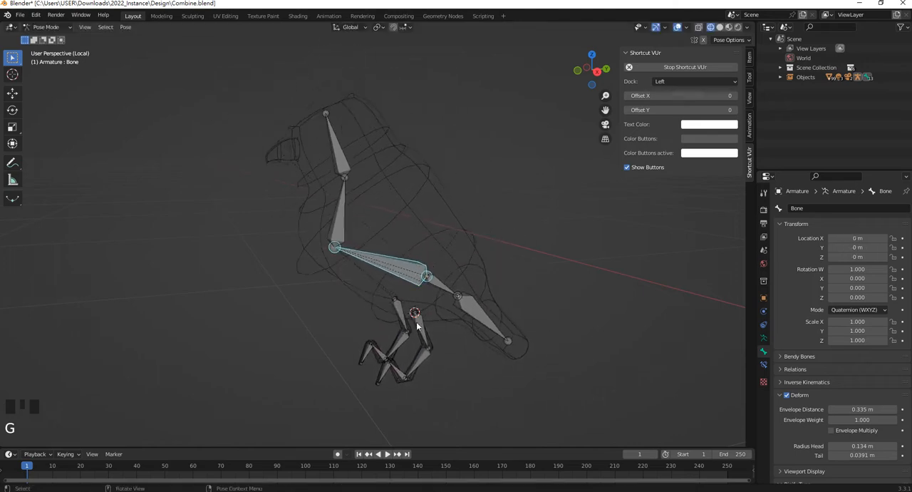
Test the bird rig by rotating an upper leg bone and the head bone, and cancel both rotations
left_click(400, 319)
key("r")
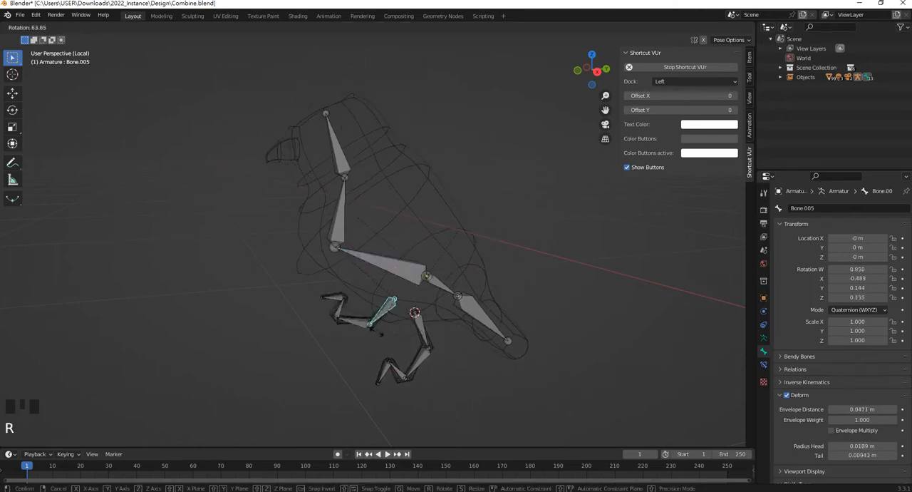
right_click(370, 190)
left_click(340, 151)
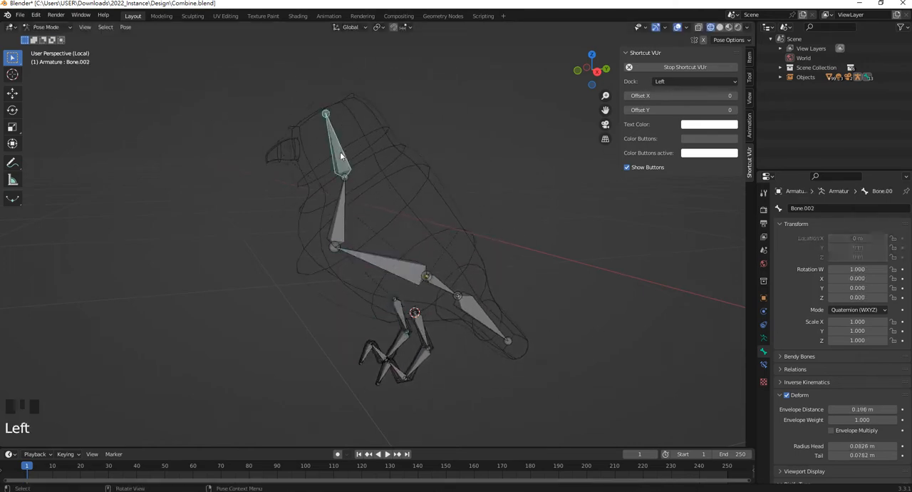
key("r")
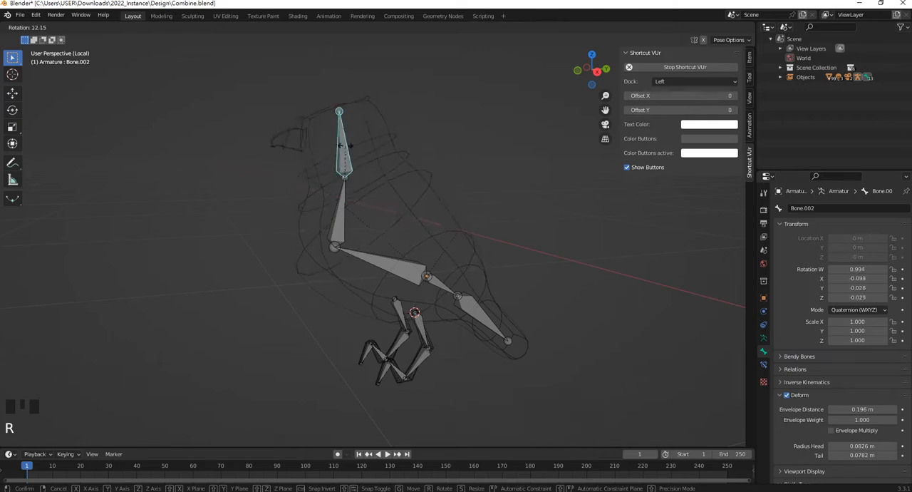
left_click(362, 139)
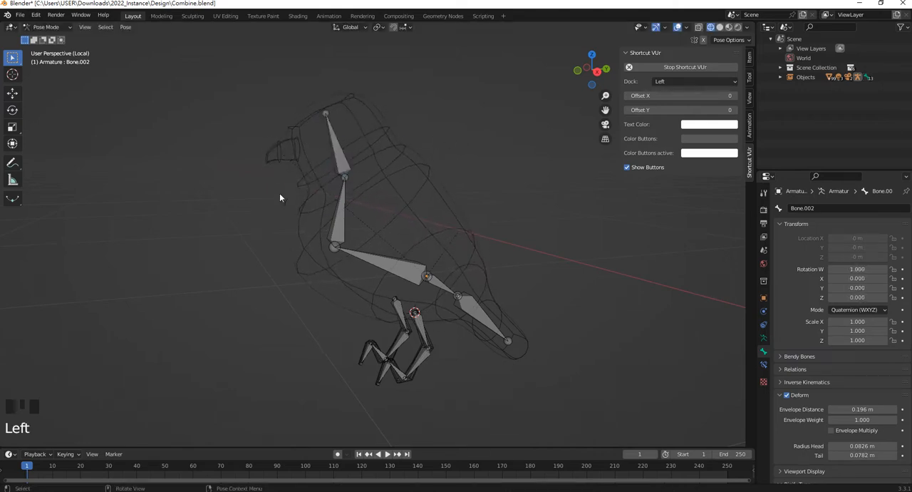
middle_click_drag(280, 198, 441, 208)
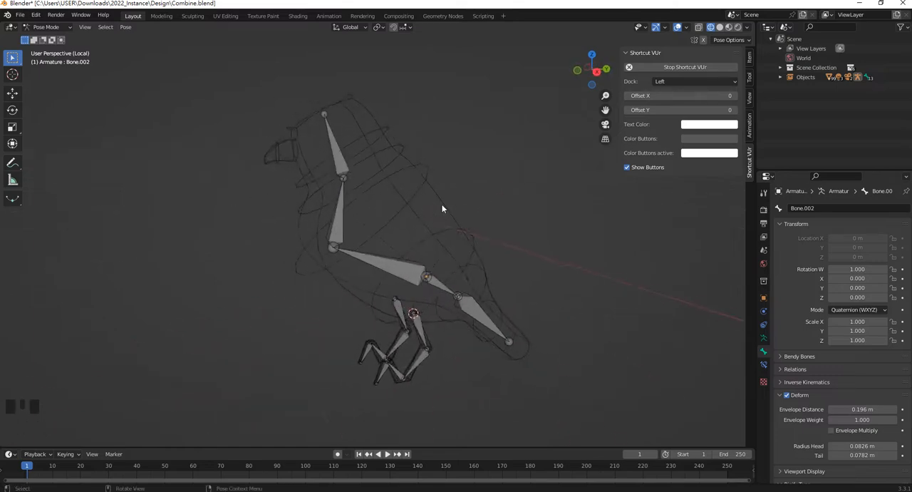
middle_click_drag(364, 250, 418, 210)
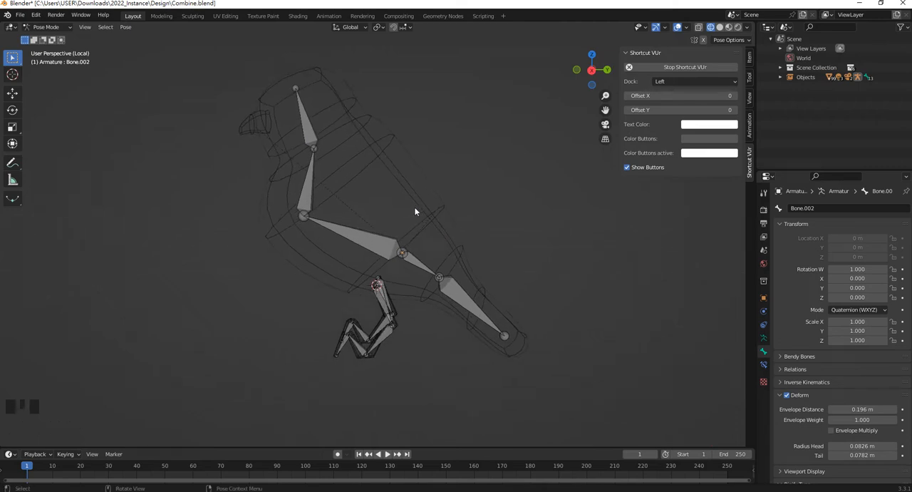
left_click(308, 127)
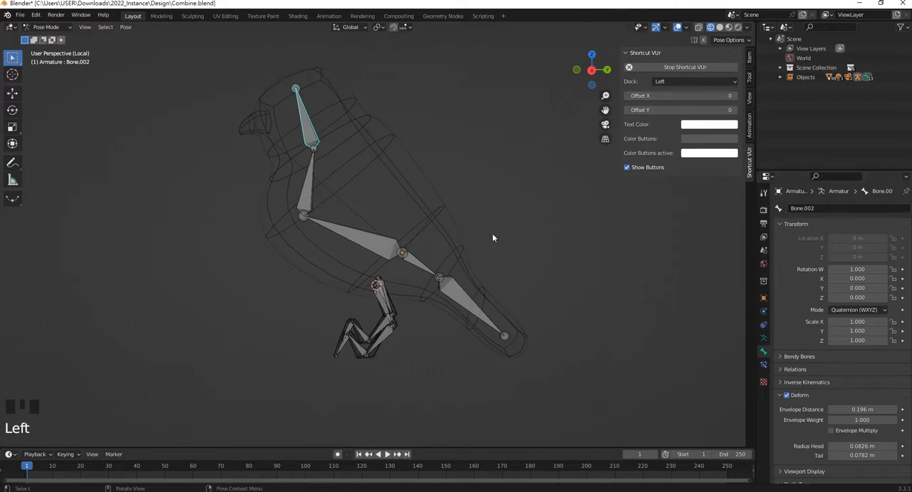
scroll(514, 225, "up", 2)
scroll(514, 225, "down", 2)
Return to Object Mode and add a separate single-bone armature in the right orthographic view
left_click(46, 27)
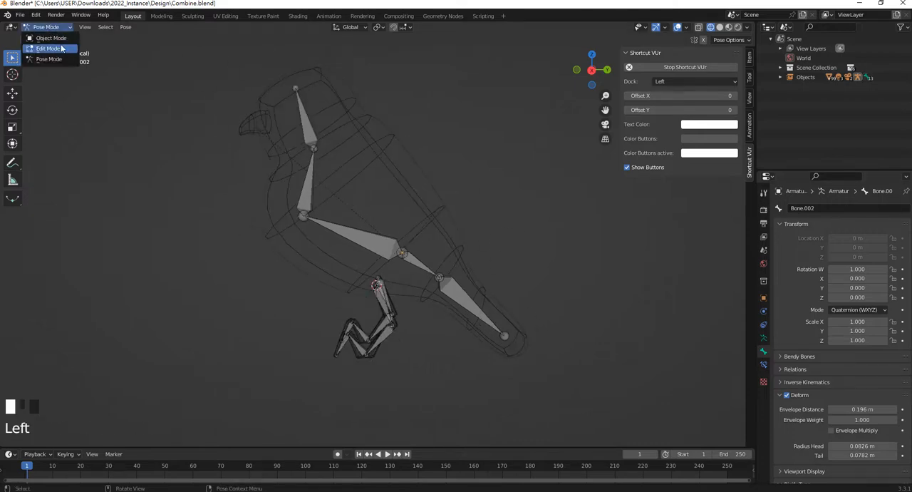
left_click(59, 38)
scroll(556, 268, "down", 4)
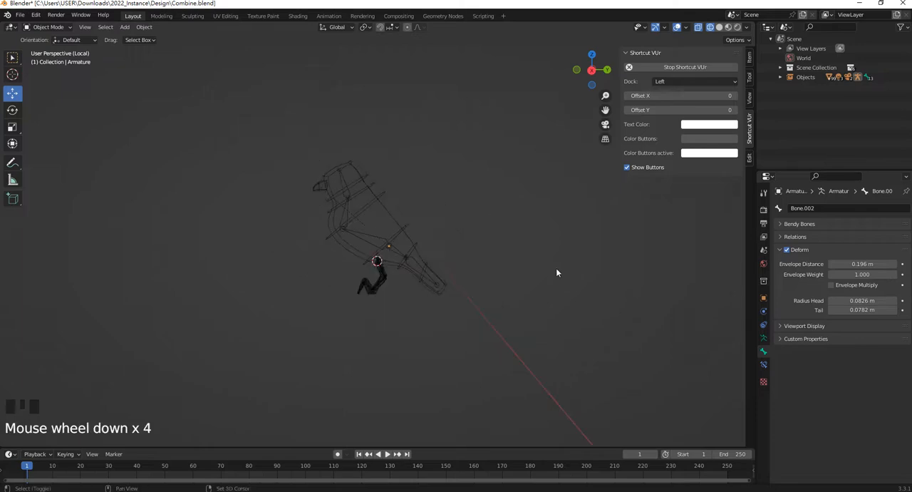
middle_click_drag(556, 268, 420, 254, "shift")
key("KP_3")
scroll(290, 234, "up", 2)
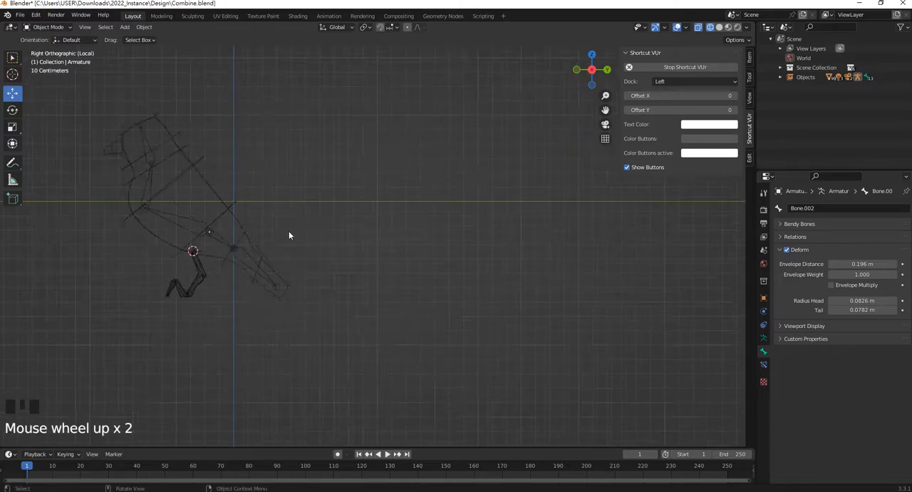
middle_click_drag(290, 234, 419, 255, "shift")
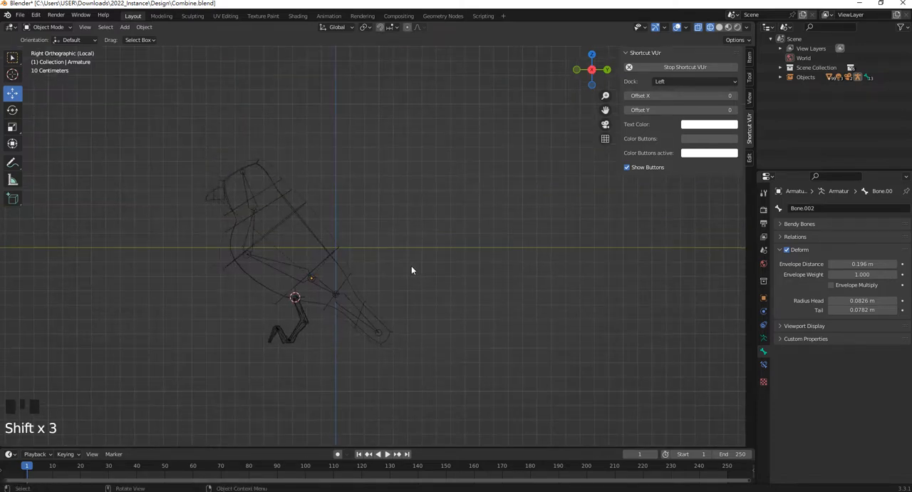
key("shift+a")
mouse_move(411, 266)
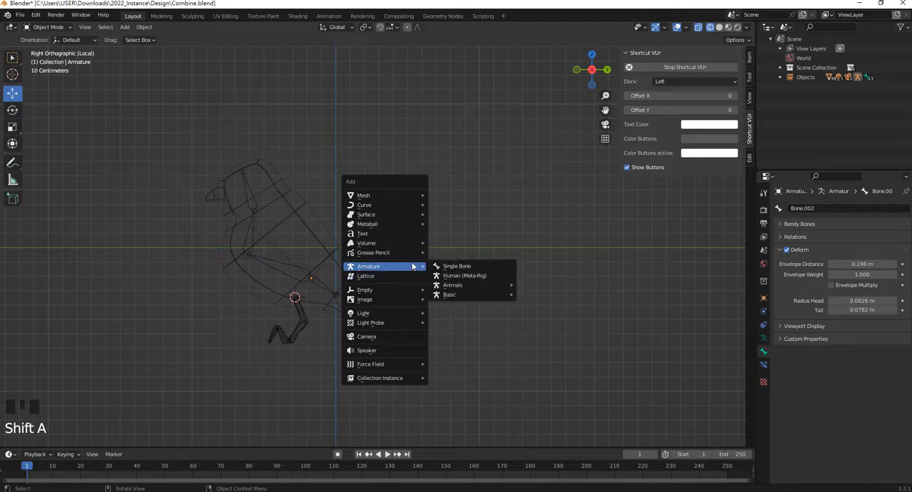
left_click(470, 265)
Move the new armature clear of the bird, past its tail, and scale it to a workable size
left_click_drag(364, 297, 548, 298)
scroll(500, 279, "down", 2)
middle_click_drag(499, 278, 389, 248, "shift")
key("s")
left_click(512, 299)
scroll(507, 275, "up", 2)
In Edit Mode, extrude two bones straight up from the new bone, ending at about Z 2.03 m and 2.90 m
key("Tab")
key("e")
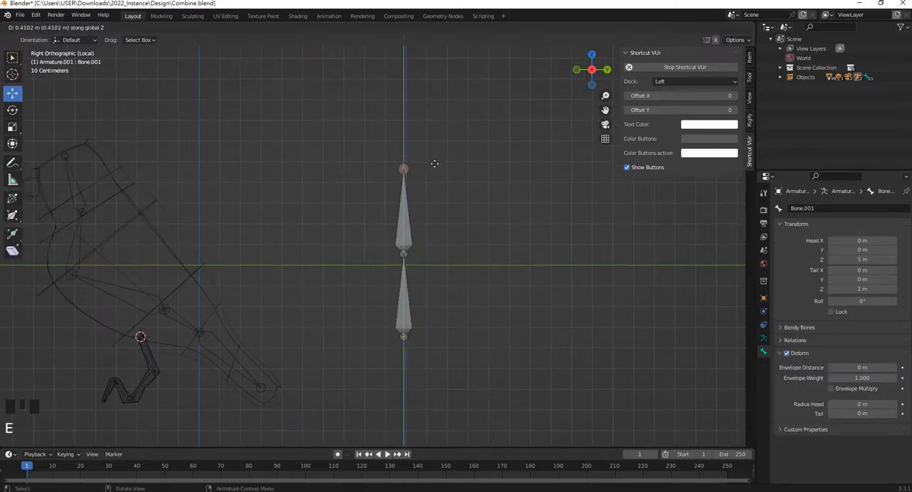
left_click(422, 157)
key("e")
left_click(426, 91)
left_click(404, 132)
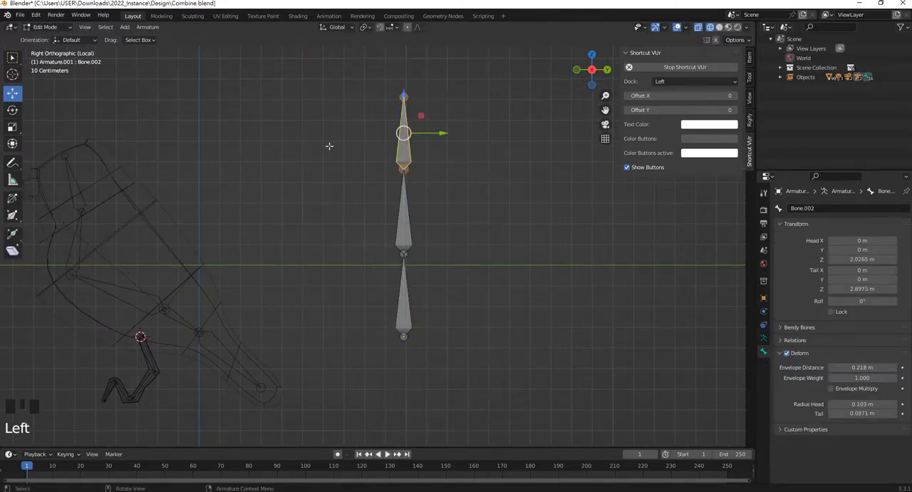
Switch to Pose Mode and rotate the top bone of the new chain so it bends toward the bird
left_click(45, 27)
left_click(48, 60)
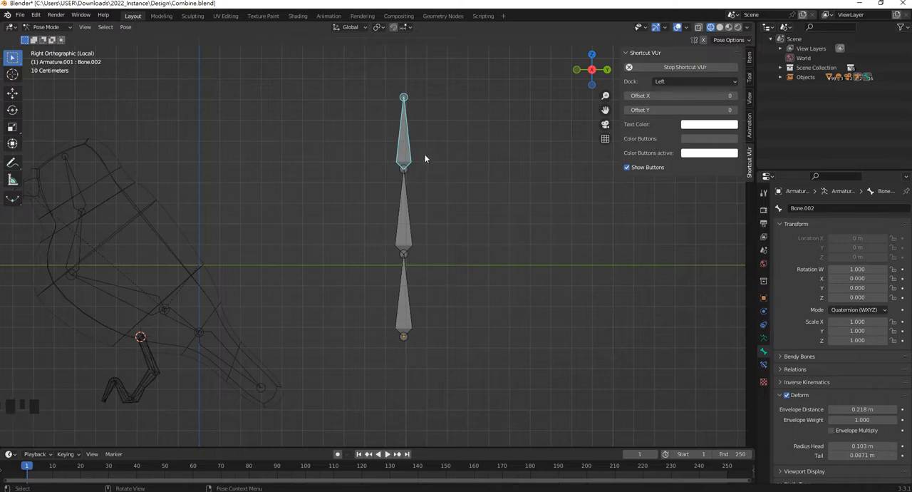
key("e")
key("r")
left_click(406, 225)
Rotate the middle bone of the new chain back and forth, leaving it leaning away from the bird
left_click(406, 225)
key("r")
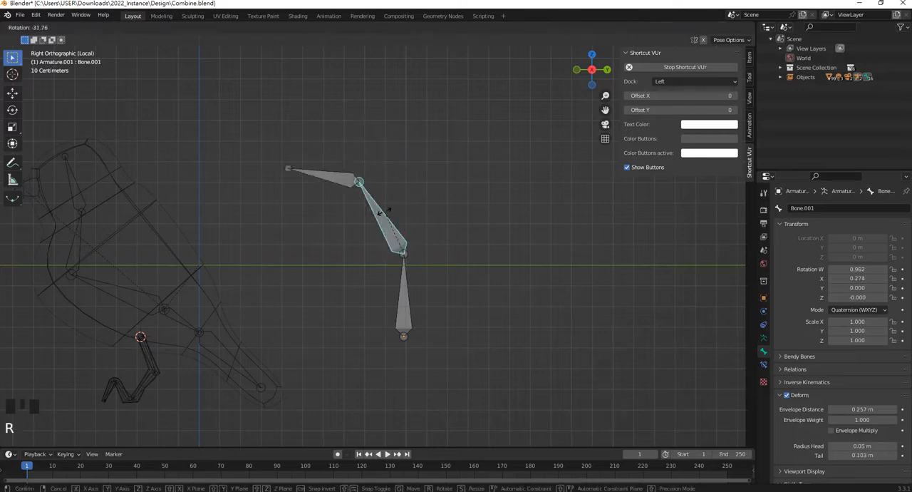
left_click(383, 241)
key("r")
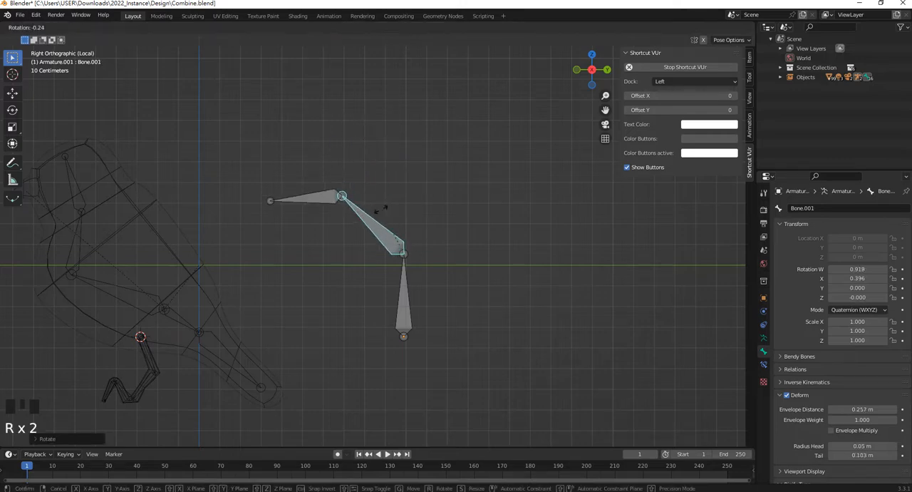
left_click(441, 231)
left_click(478, 212)
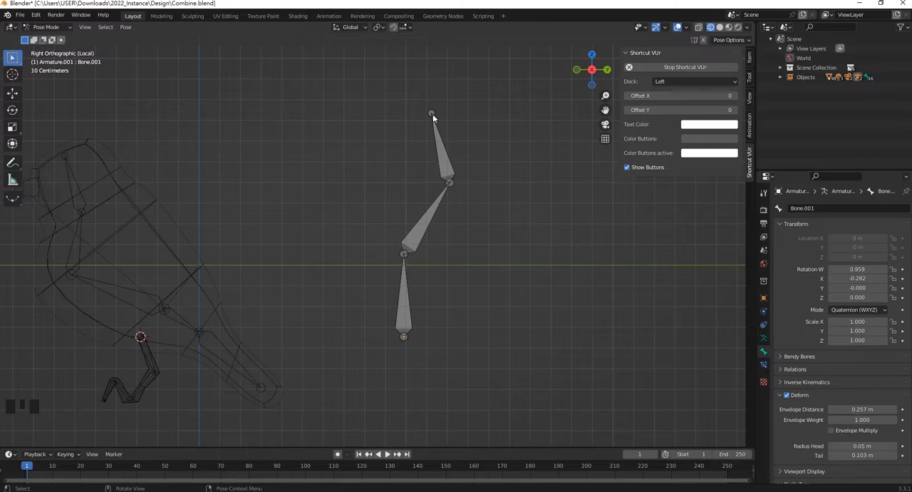
Select the top bone of the new chain and examine the available object and bone constraints for inverse kinematics
left_click(432, 116)
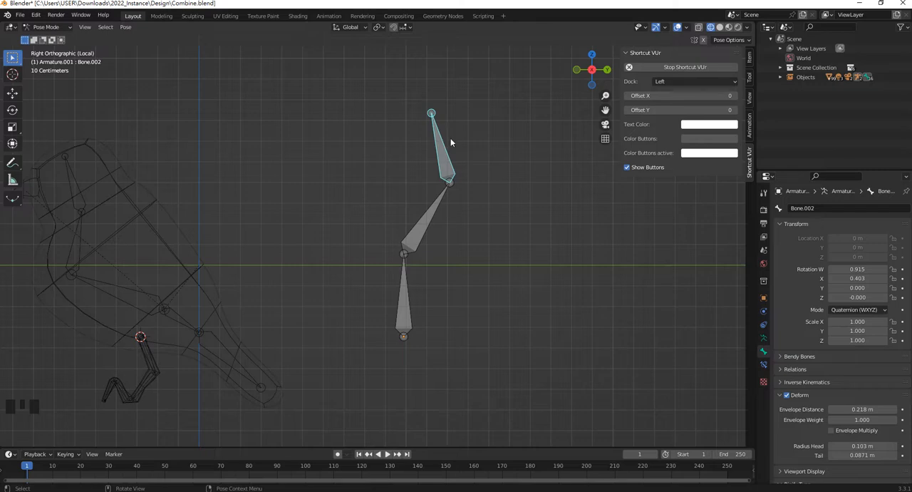
left_click(764, 328)
left_click(815, 208)
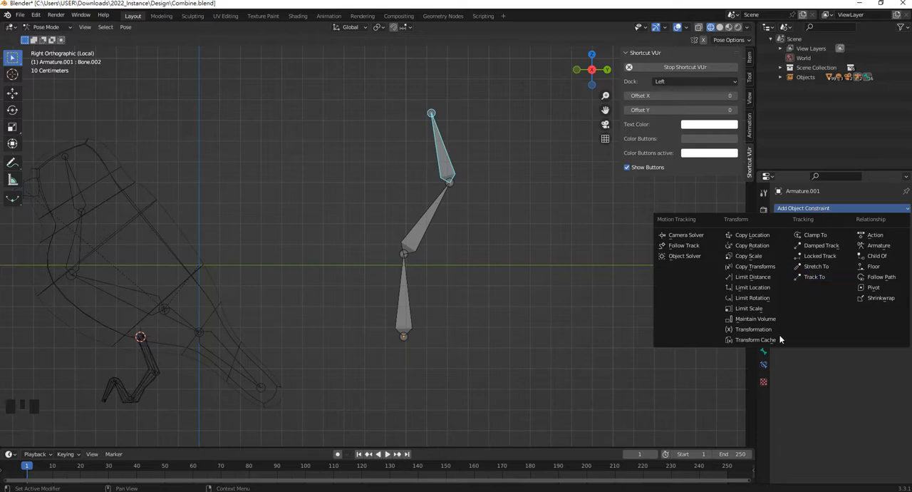
left_click(763, 313)
left_click(764, 325)
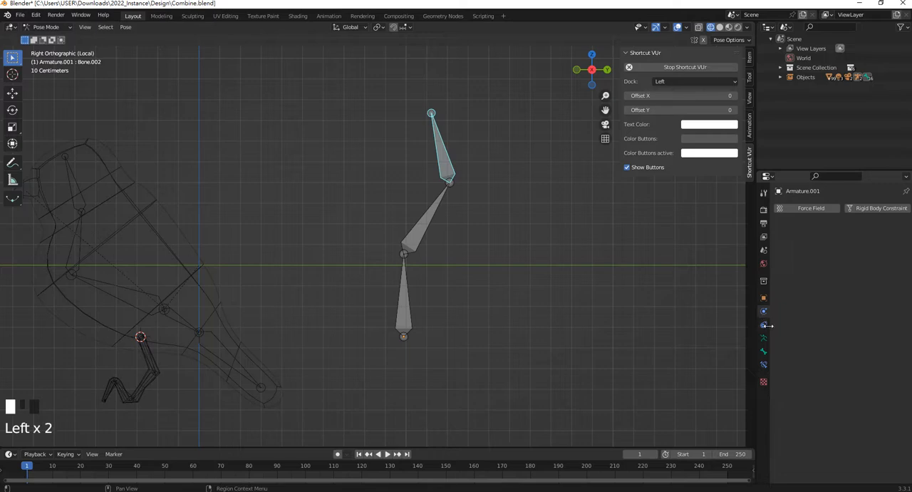
left_click(764, 328)
left_click(763, 340)
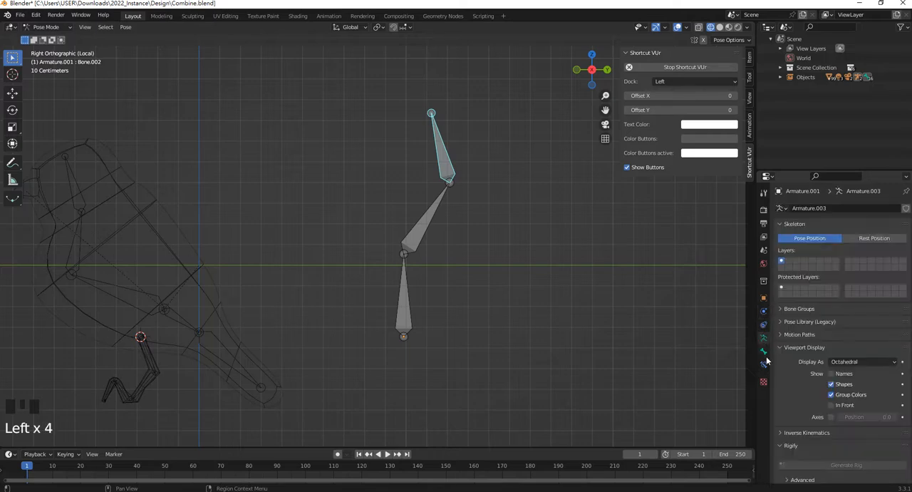
left_click(764, 353)
left_click(764, 365)
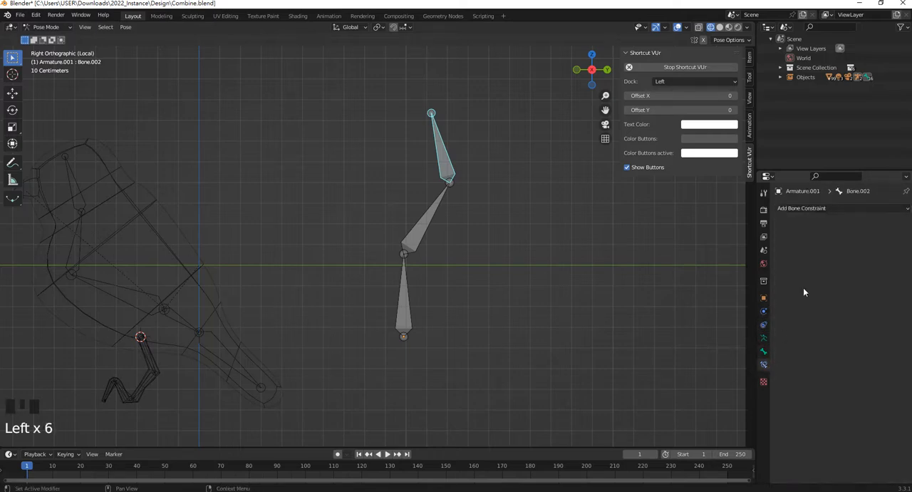
left_click(817, 208)
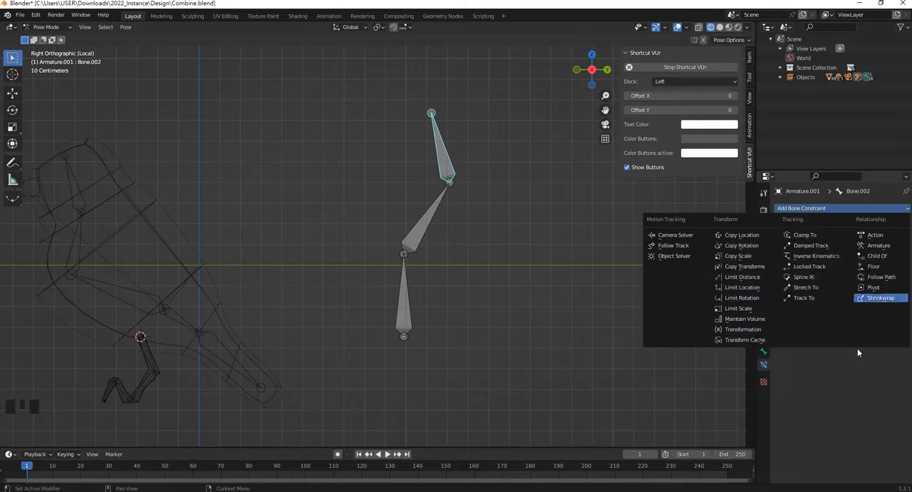
left_click(812, 208)
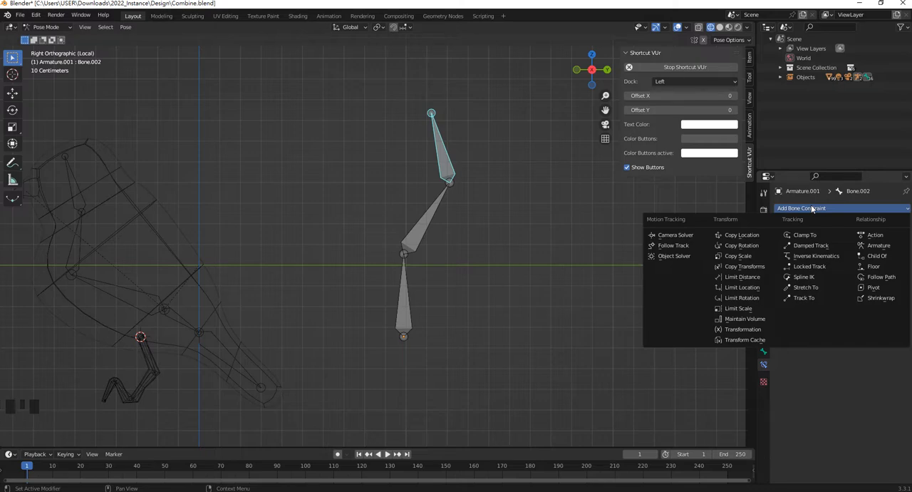
left_click(482, 171)
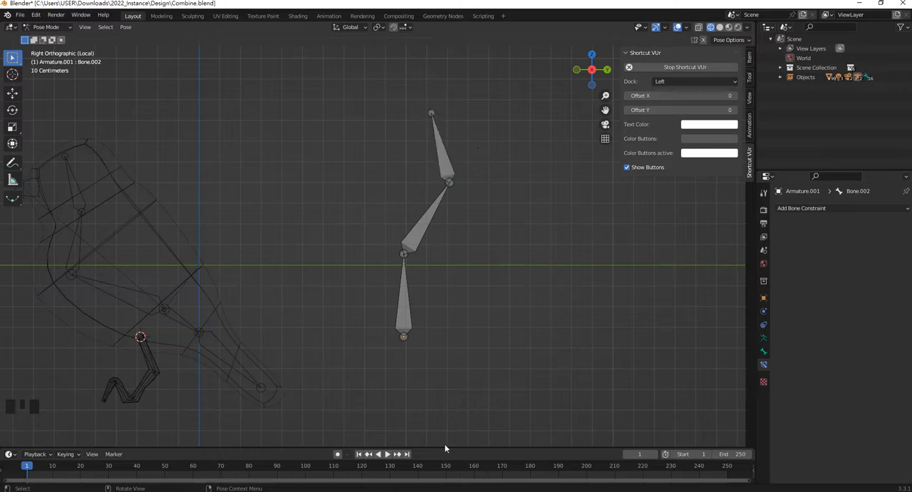
mouse_move(385, 491)
left_click(385, 491)
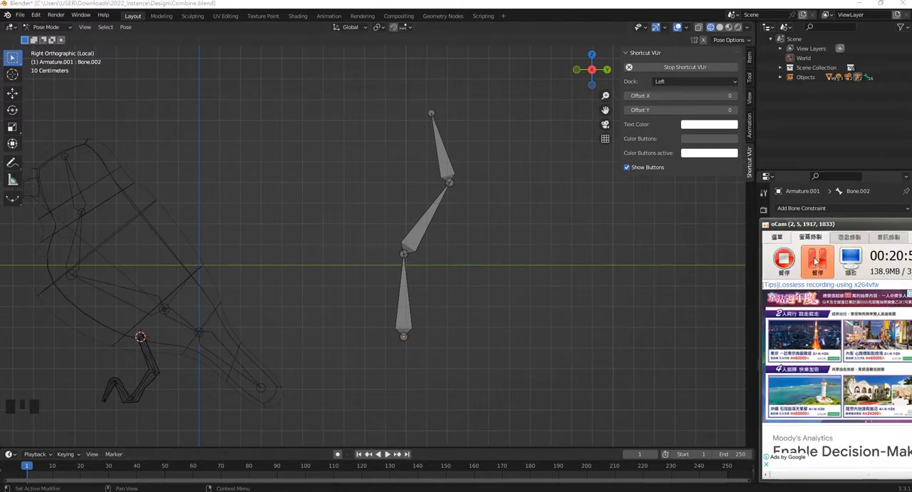
left_click(817, 261)
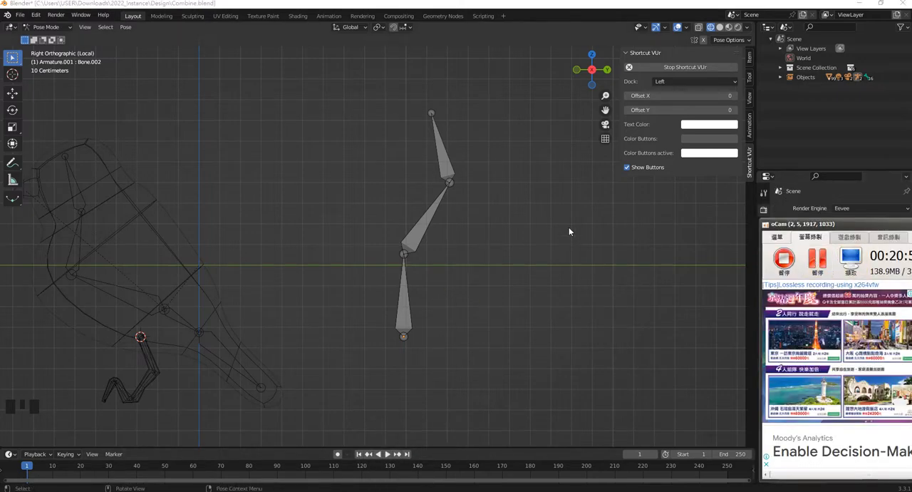
left_click(570, 231)
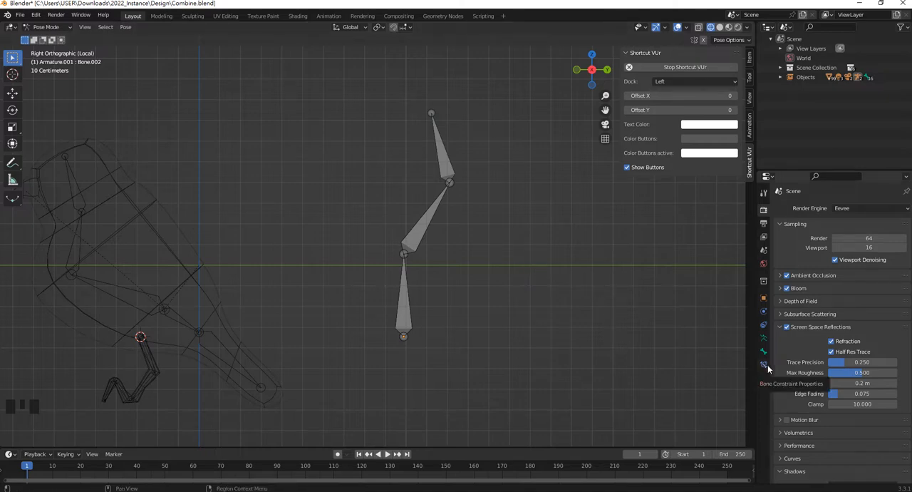
Turn on Auto IK in the pose options and move the top bone of the new chain toward the bird
left_click(764, 194)
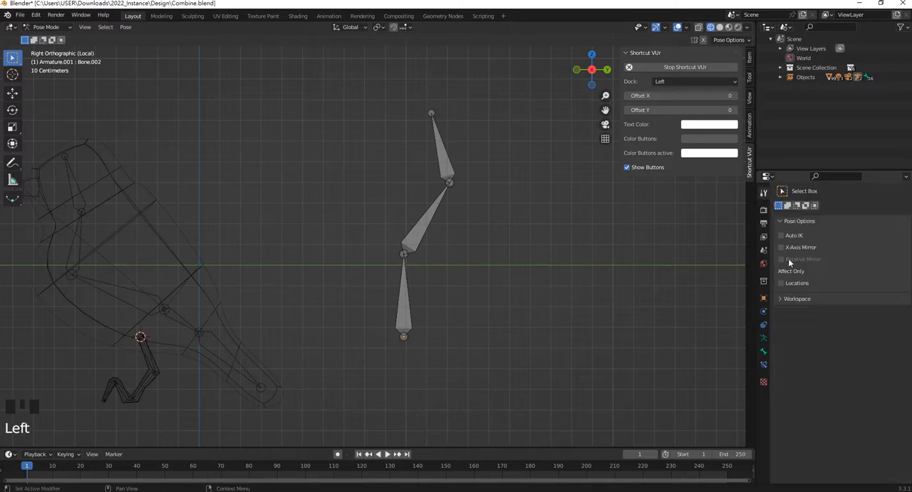
left_click(449, 173)
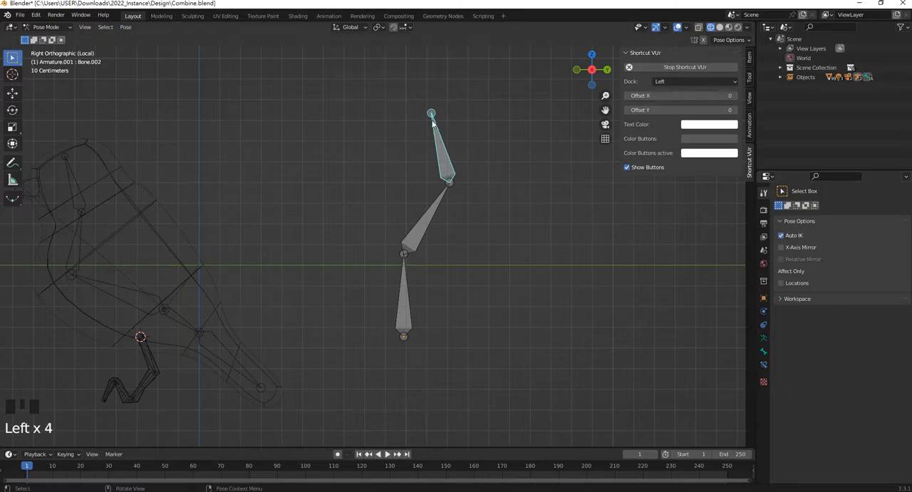
middle_click_drag(432, 123, 452, 148, "shift")
key("g")
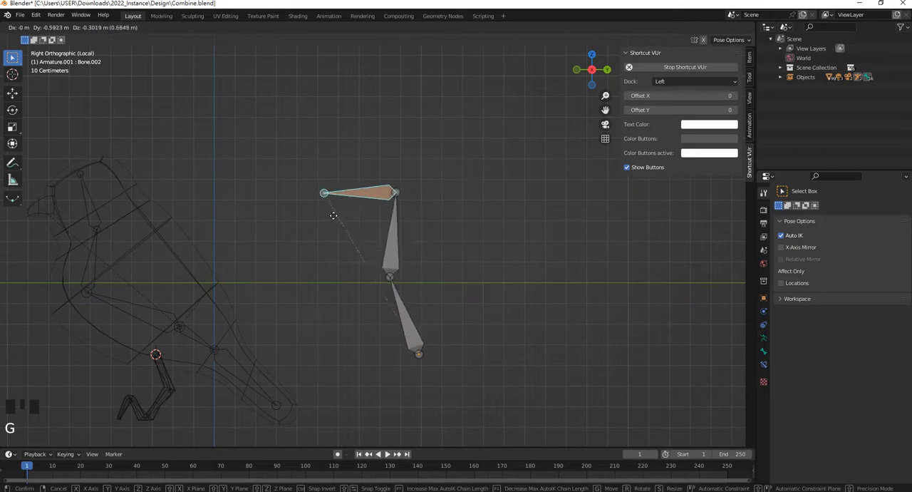
left_click(322, 198)
Move the top bone of the three-bone chain with Auto IK through several positions, ending with the chain bent away from the bird
key("g")
left_click(340, 211)
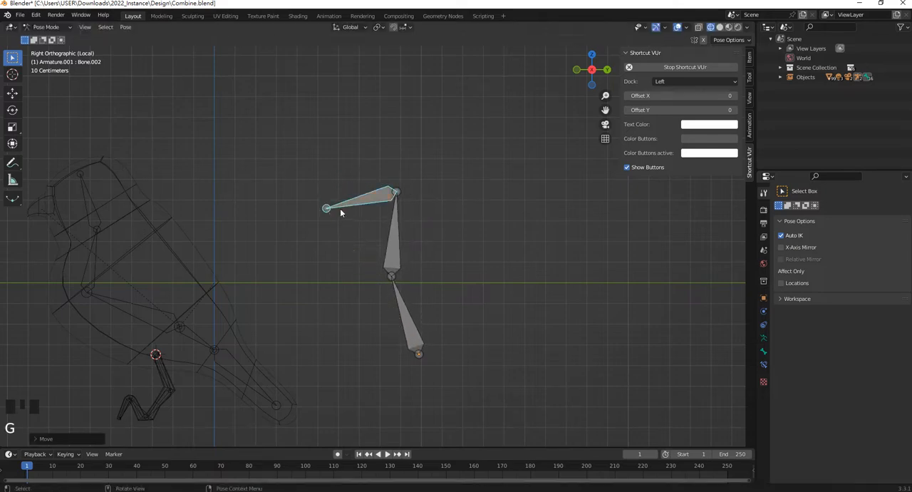
key("g")
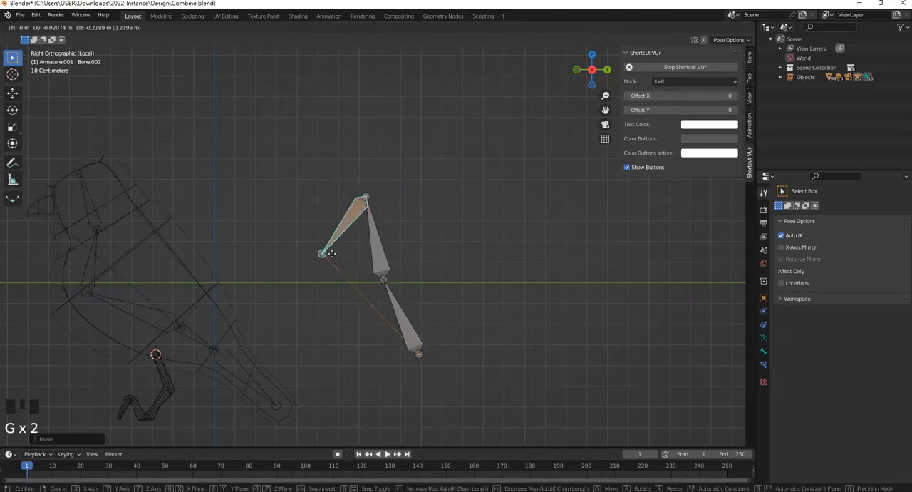
left_click(322, 258)
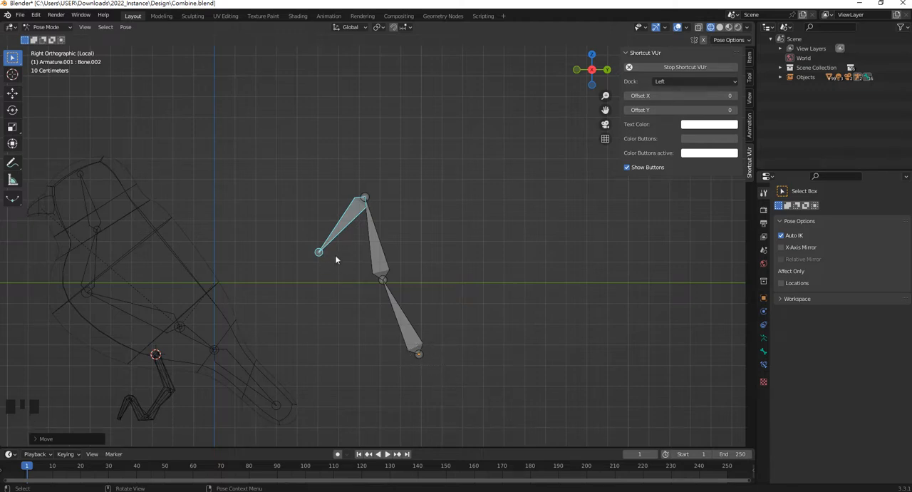
key("g")
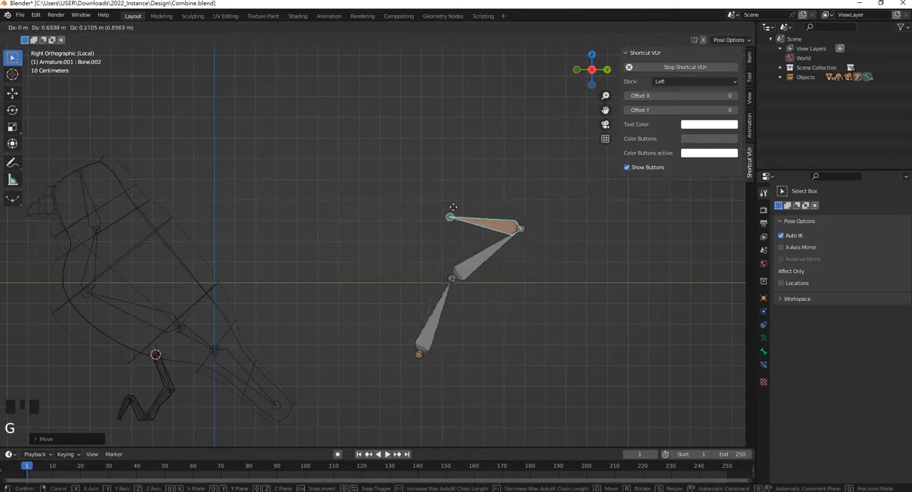
left_click(467, 203)
Select the bird's armature, switch it to Pose Mode and turn on Auto IK for it
middle_click_drag(76, 213, 247, 191, "shift")
left_click(257, 168)
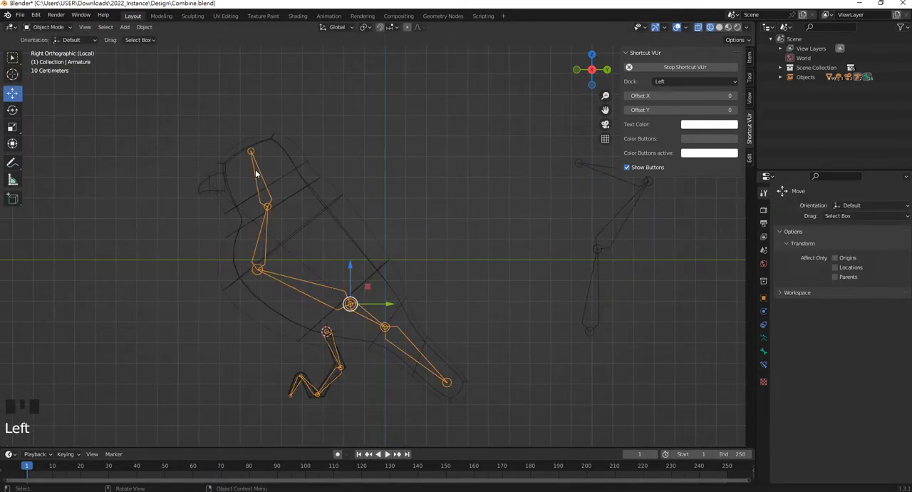
key("Tab")
left_click(46, 27)
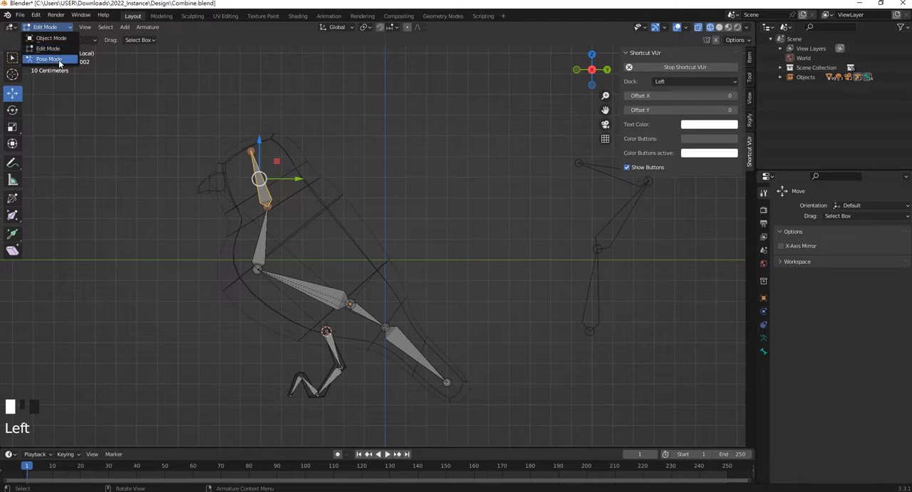
left_click(51, 60)
left_click(781, 236)
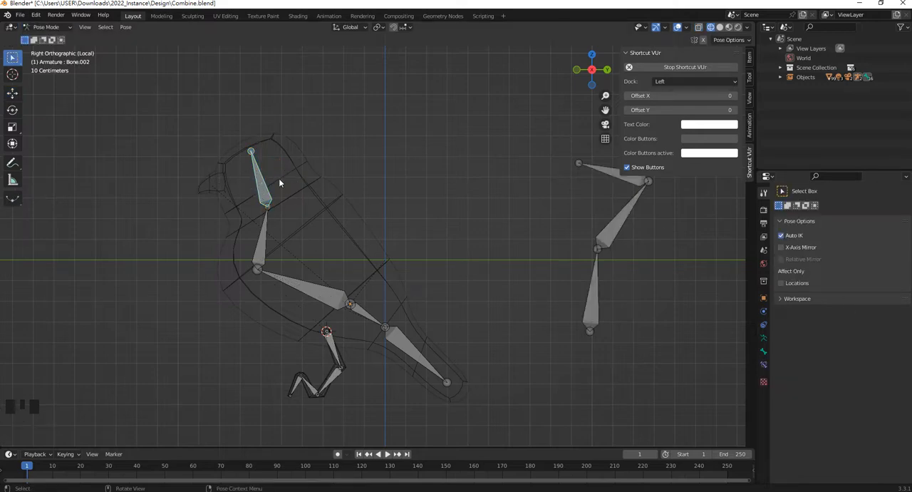
Try moving the bird's head bone with Auto IK, cancel the move and clear the bone selection
key("g")
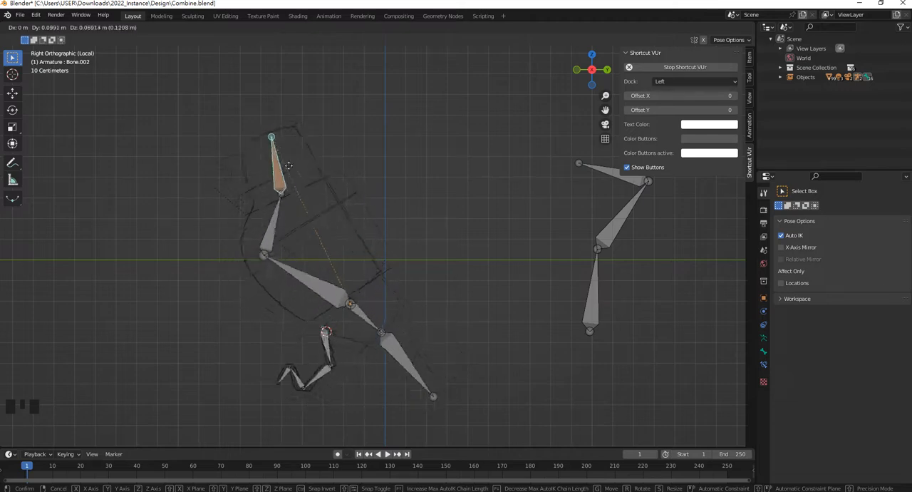
right_click(297, 183)
left_click(348, 171)
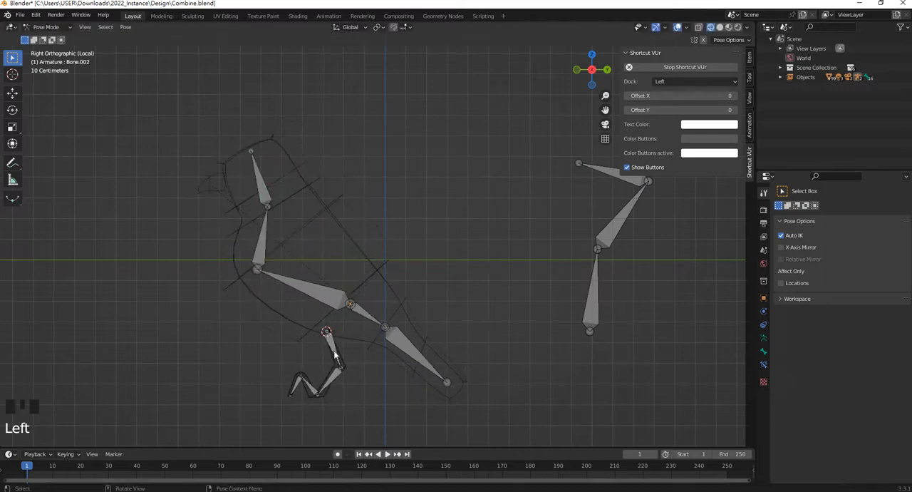
Try moving the toe bone at the end of the near leg up toward the body with Auto IK
scroll(336, 367, "up", 4)
middle_click_drag(336, 367, 369, 322, "shift")
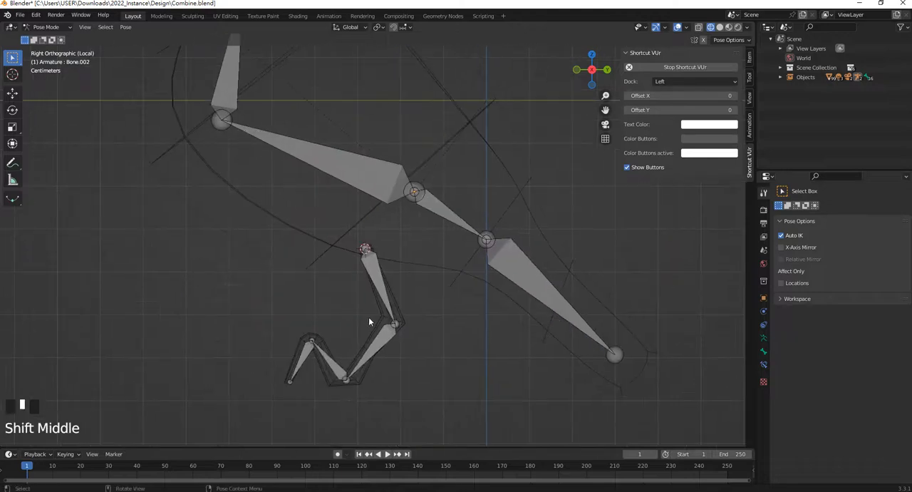
left_click(298, 369)
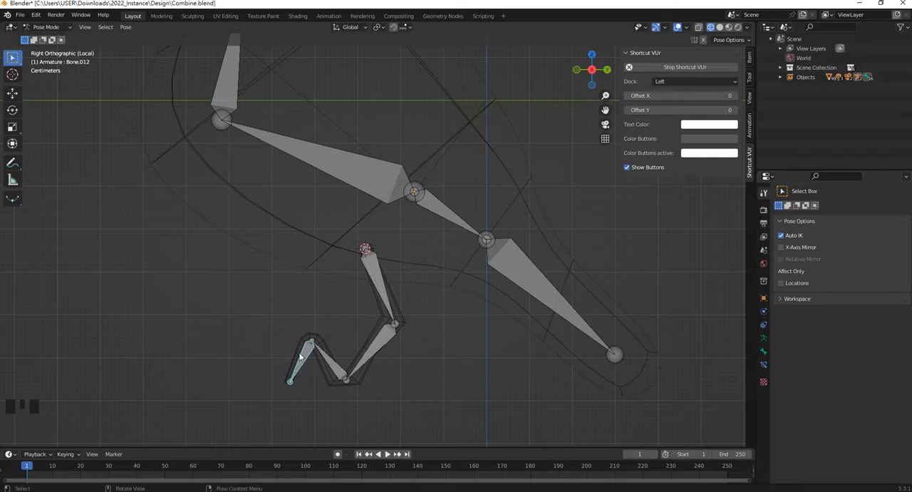
key("g")
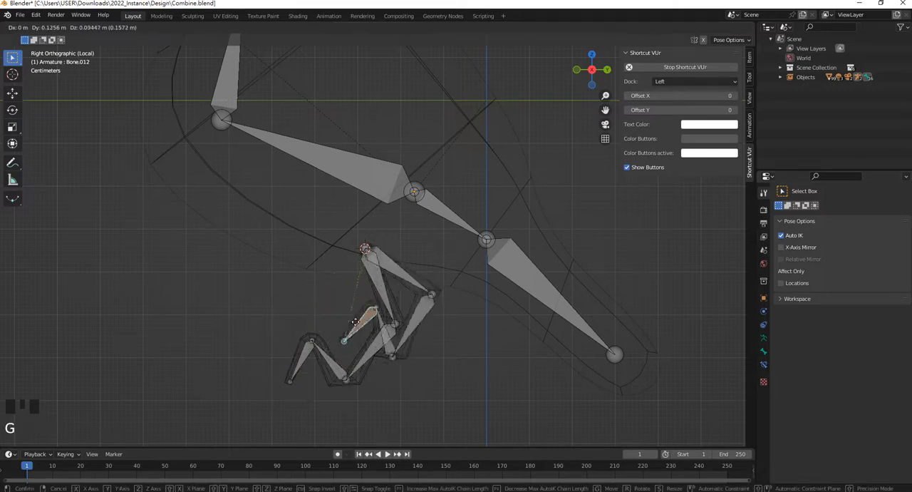
right_click(304, 376)
Try moving the toe bone of the far leg with Auto IK from a perspective view
middle_click_drag(304, 376, 324, 369)
left_click(326, 376)
key("g")
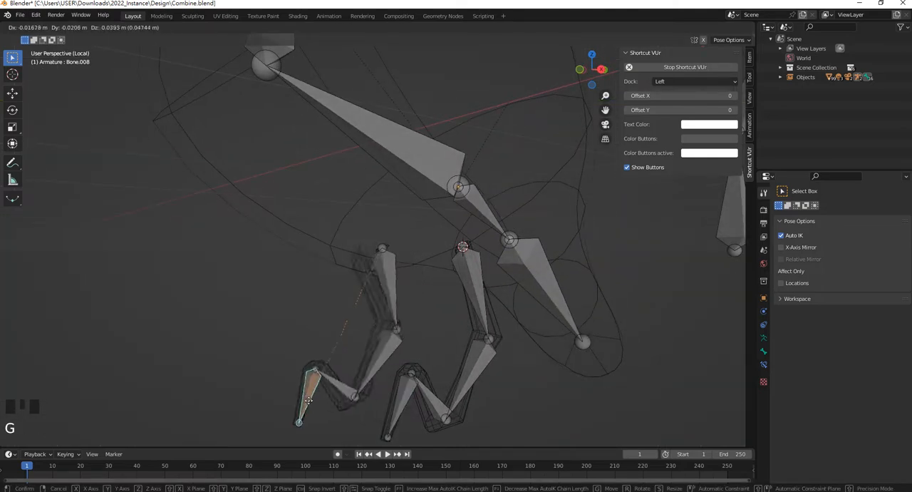
right_click(320, 370)
Examine the tops of both legs from several sides, checking the near leg's mesh against its upper bone
scroll(386, 288, "down", 1)
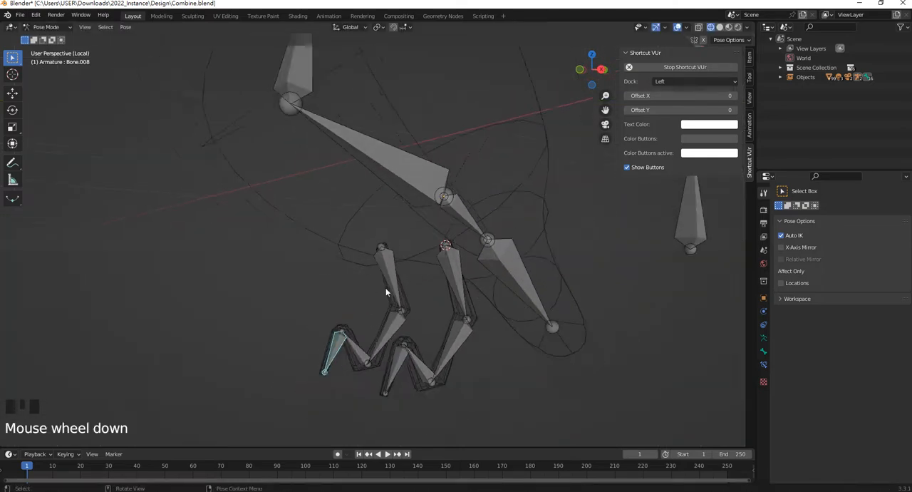
middle_click_drag(387, 292, 368, 285)
scroll(368, 284, "up", 1)
scroll(477, 286, "up", 3)
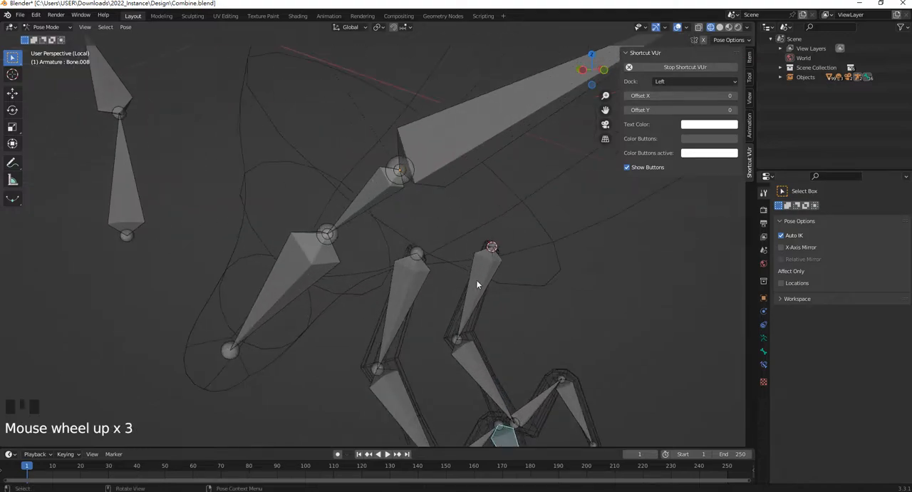
left_click(478, 316)
middle_click_drag(478, 316, 363, 292)
scroll(459, 322, "down", 5)
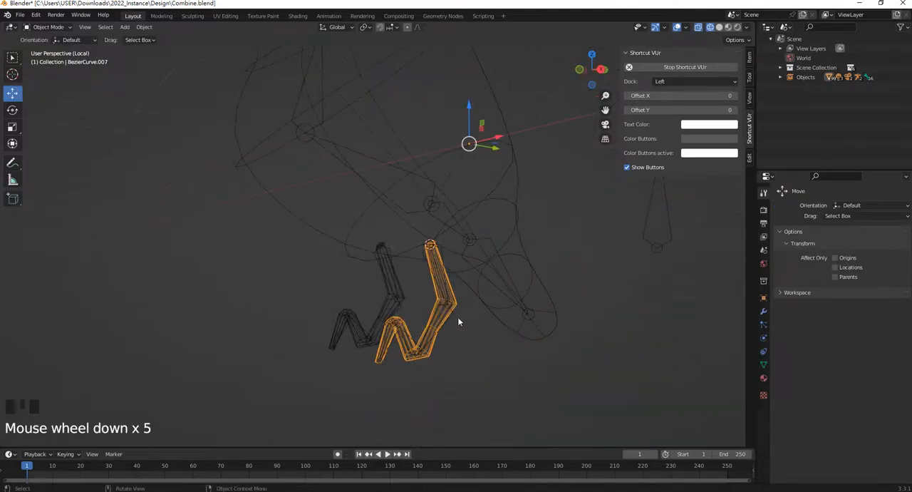
scroll(459, 255, "up", 1)
left_click(453, 254)
middle_click_drag(453, 254, 337, 318, "shift")
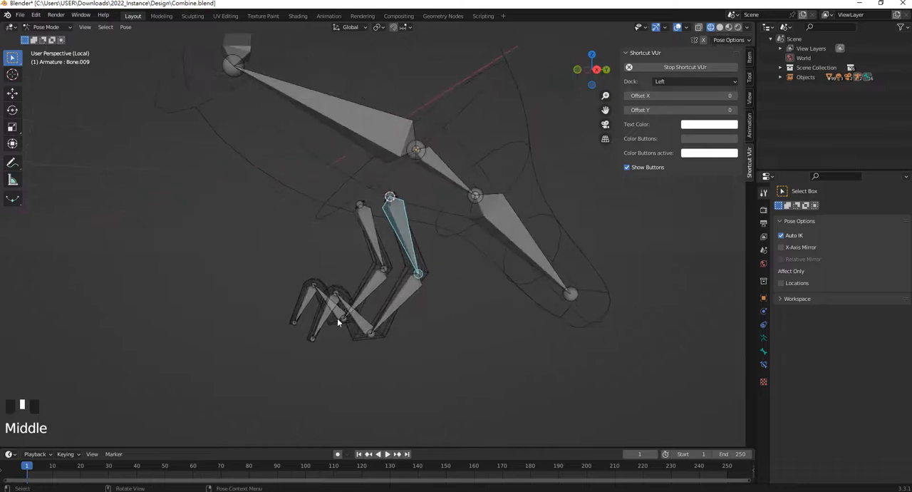
Try moving the near leg's toe bone forward to see how the leg mesh follows the bones
scroll(336, 314, "down", 1)
left_click(330, 317)
key("g")
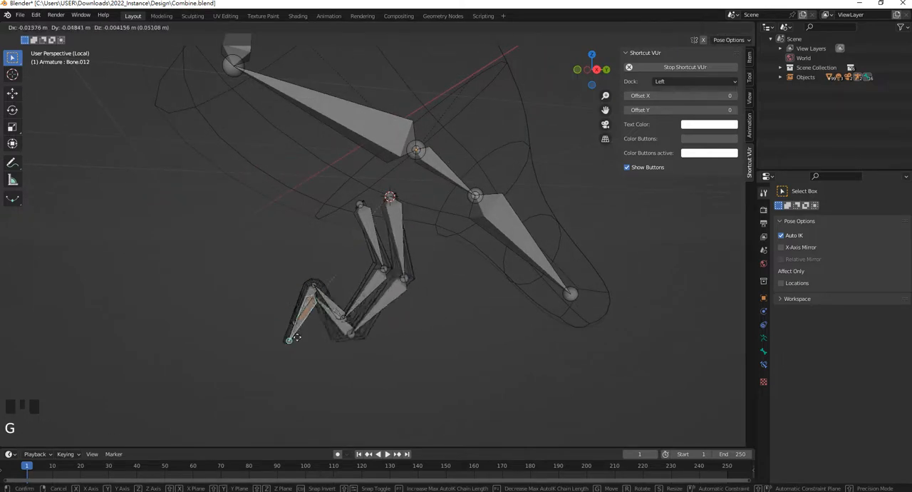
left_click(309, 298)
Raise the far leg's toe bone with Auto IK, inspect how the upper leg mesh deforms, and undo the move
left_click(305, 301)
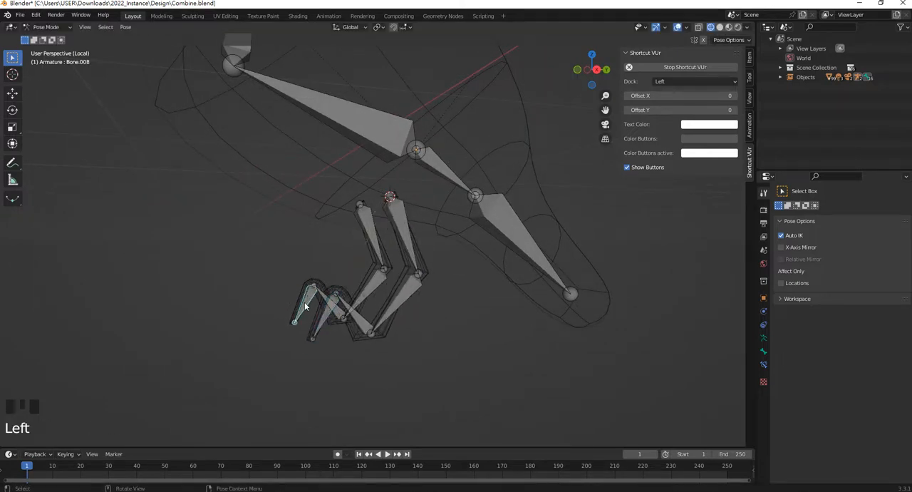
key("g")
left_click(288, 268)
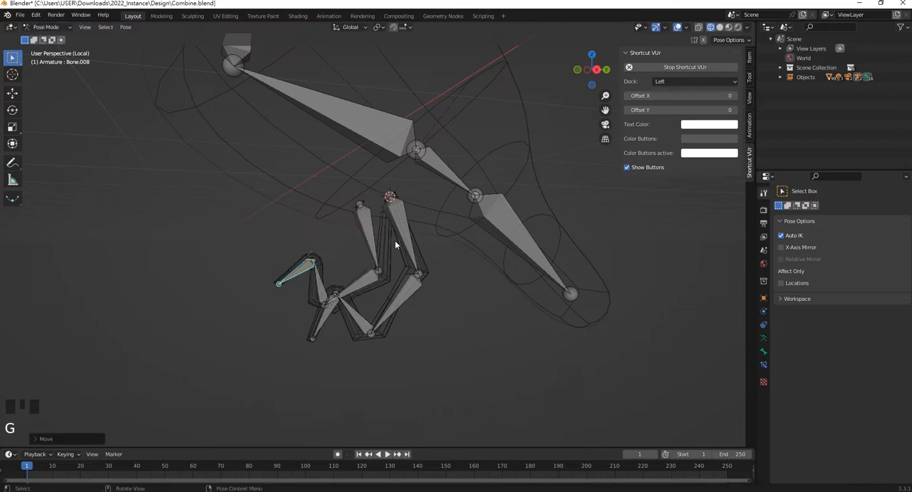
scroll(388, 239, "up", 2)
middle_click_drag(390, 226, 385, 249, "shift")
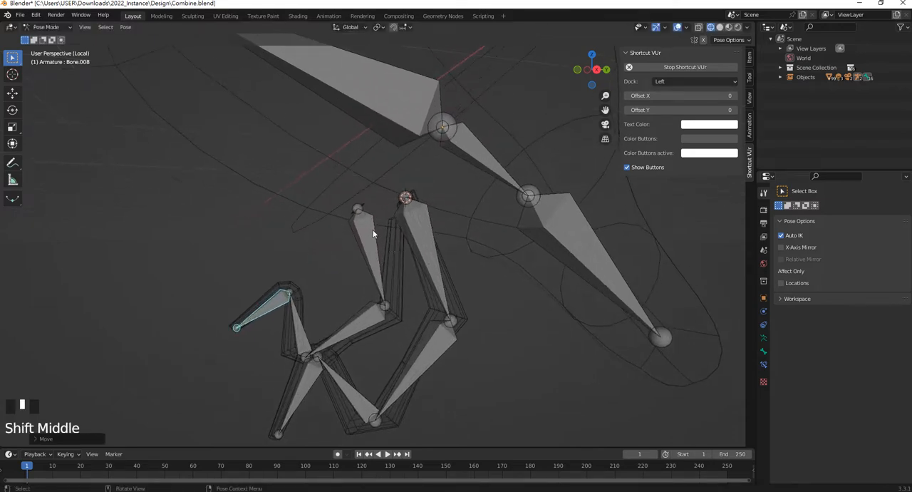
key("ctrl+z")
Select the far leg's upper bone and its mesh, show the mesh's vertex groups and switch to Weight Paint mode
left_click(366, 232)
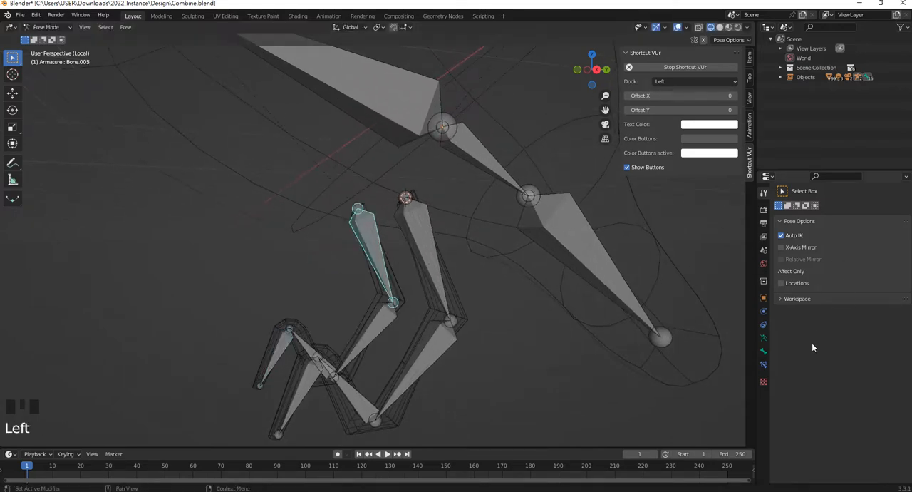
left_click(401, 288)
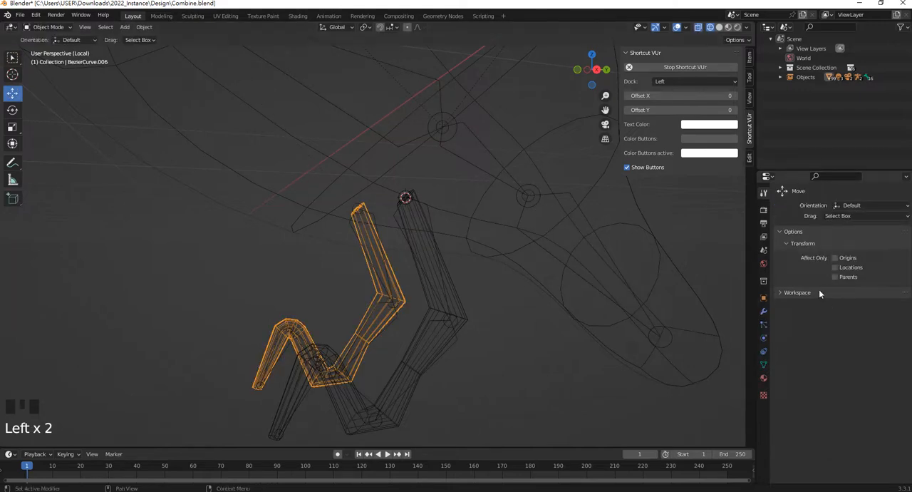
left_click(764, 364)
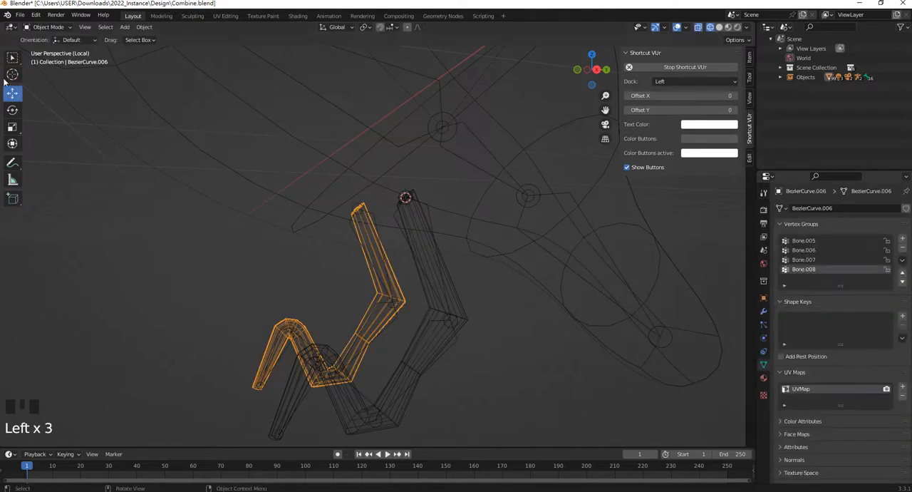
left_click(48, 26)
left_click(50, 81)
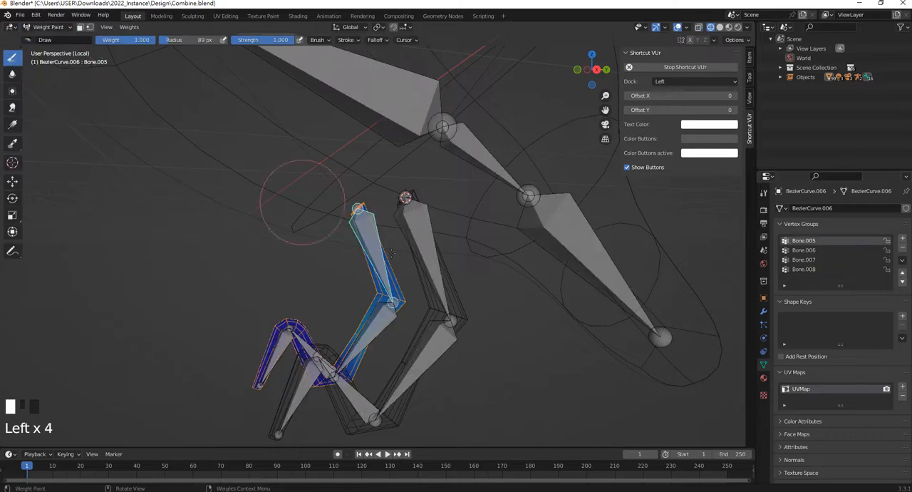
Paint weight for Bone.005 around the top end of the far leg's mesh, covering it from both sides
scroll(477, 317, "up", 3)
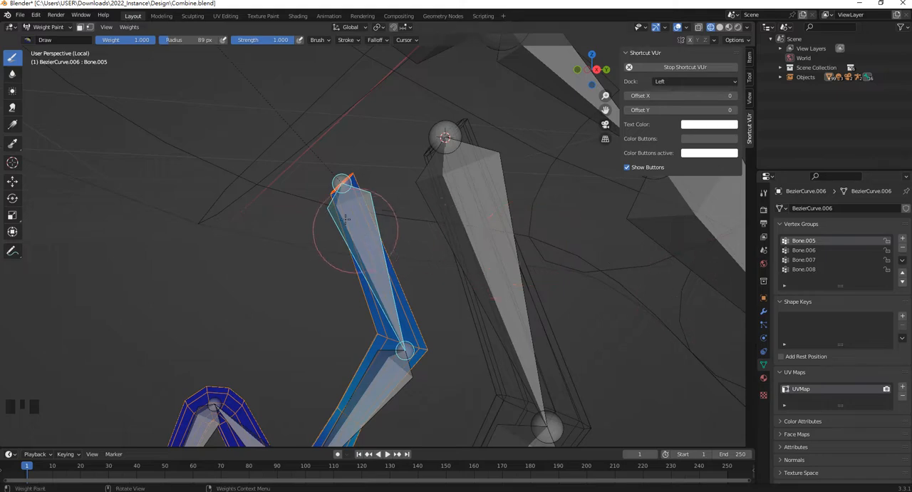
left_click(338, 204)
left_click(348, 184)
left_click(346, 184)
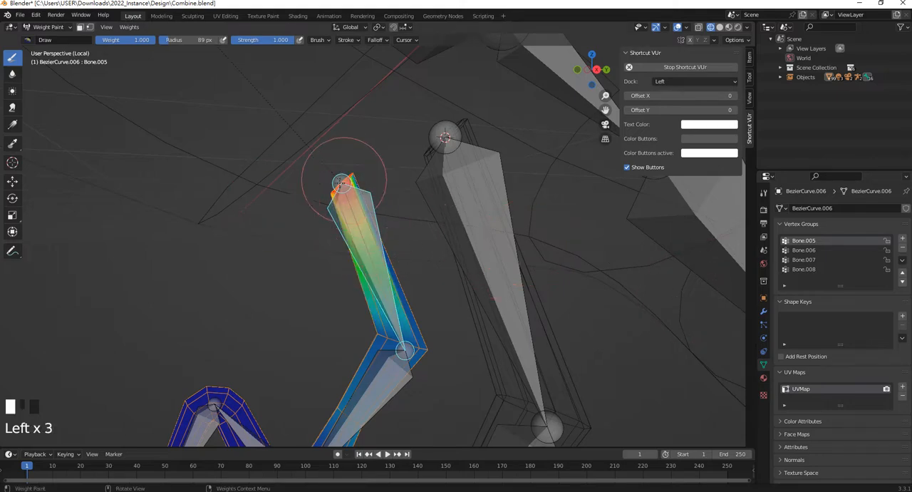
mouse_move(346, 184)
middle_mouse_down()
mouse_move(448, 190)
mouse_move(418, 194)
mouse_move(376, 158)
middle_mouse_up()
left_click(448, 191)
left_click(447, 190)
left_click(402, 202)
left_click(403, 201)
left_click(376, 158)
left_click(378, 161)
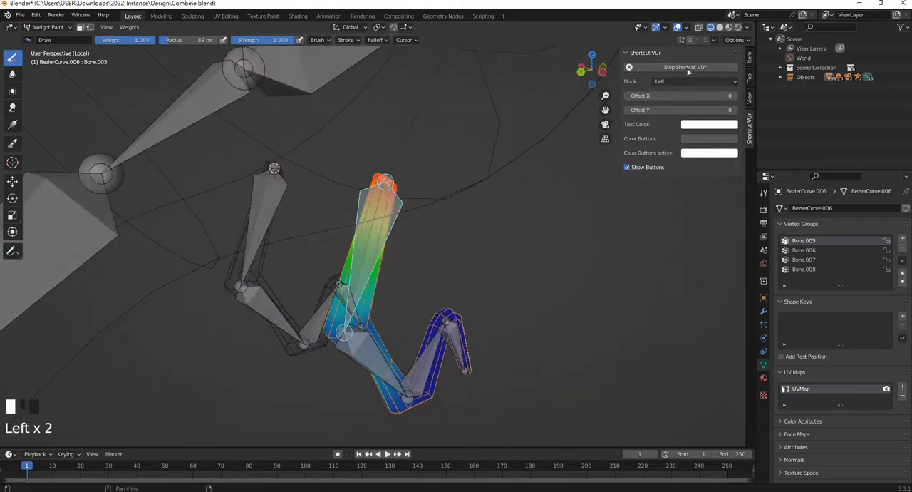
Turn on X mirroring for the brush and paint more Bone.005 weight along the upper segment of the far leg
left_click(373, 226)
mouse_move(421, 235)
middle_mouse_down()
mouse_move(417, 208)
mouse_move(364, 214)
middle_mouse_up()
left_click(416, 208)
left_click(398, 249)
left_click(396, 248)
left_click(386, 241)
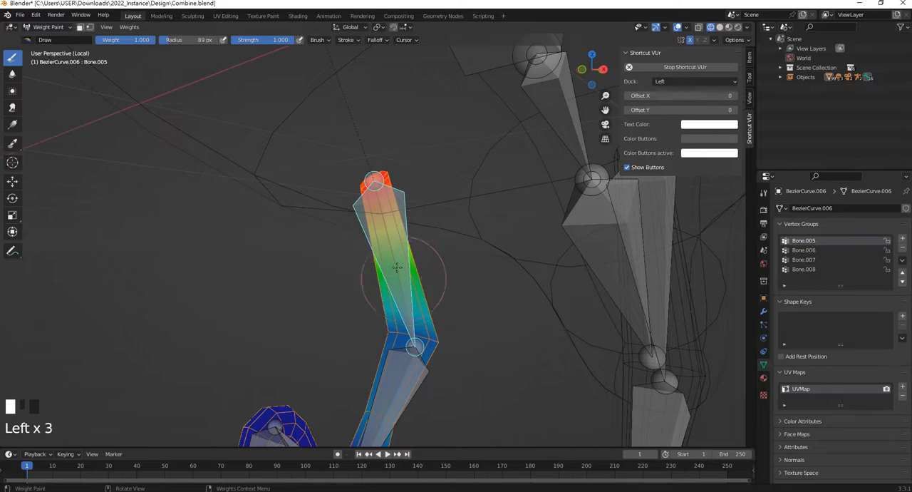
left_click(397, 271)
left_click(385, 237)
left_click(374, 227)
left_click(360, 215)
left_click(366, 218)
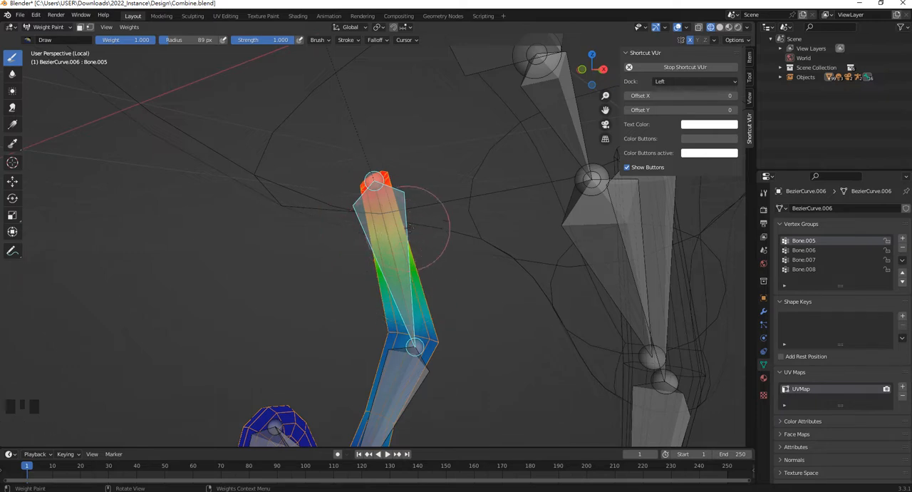
Enlarge the brush radius to 145 px and paint Bone.005 weight over the middle of the upper leg segment
key("f")
left_click(462, 232)
left_click(397, 254)
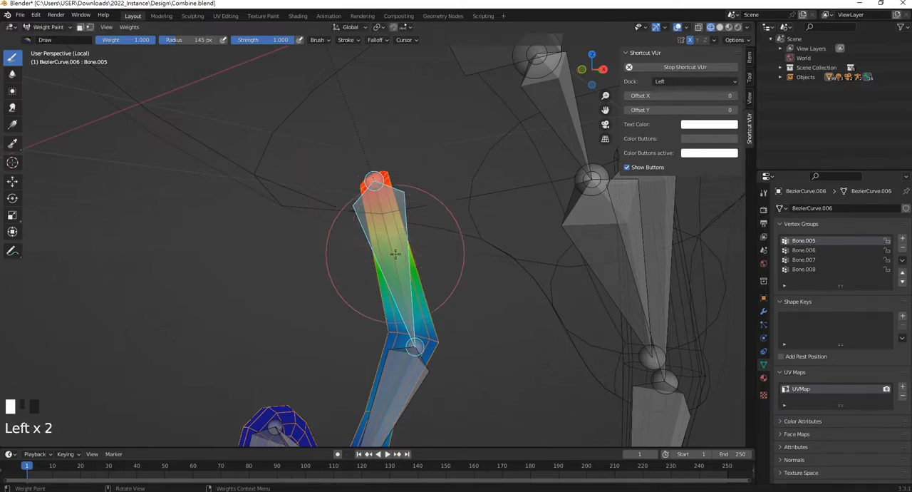
left_click(402, 251)
left_click(386, 221)
left_click(388, 224)
left_click(394, 246)
Paint Bone.005 weight on the back and inner faces of the upper leg segment and show the brush settings
middle_click_drag(395, 246, 458, 245)
left_click(408, 245)
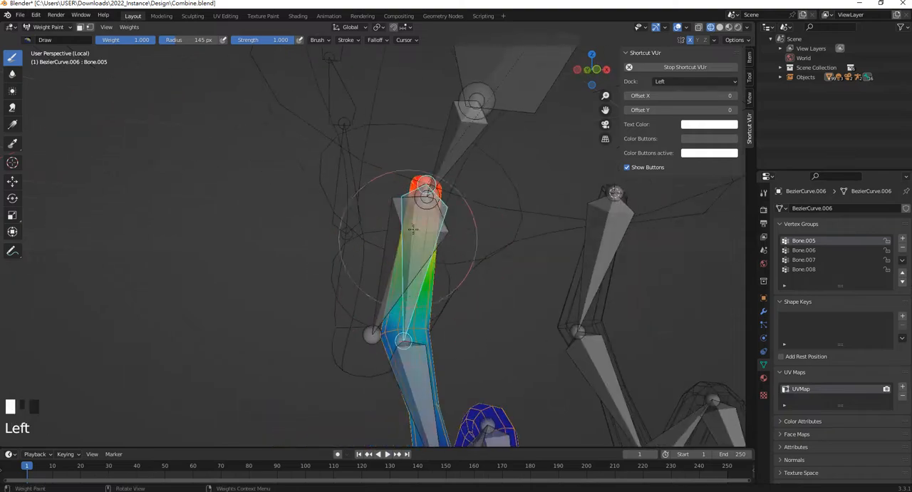
left_click(751, 77)
middle_click_drag(356, 234, 430, 220)
left_click(430, 218)
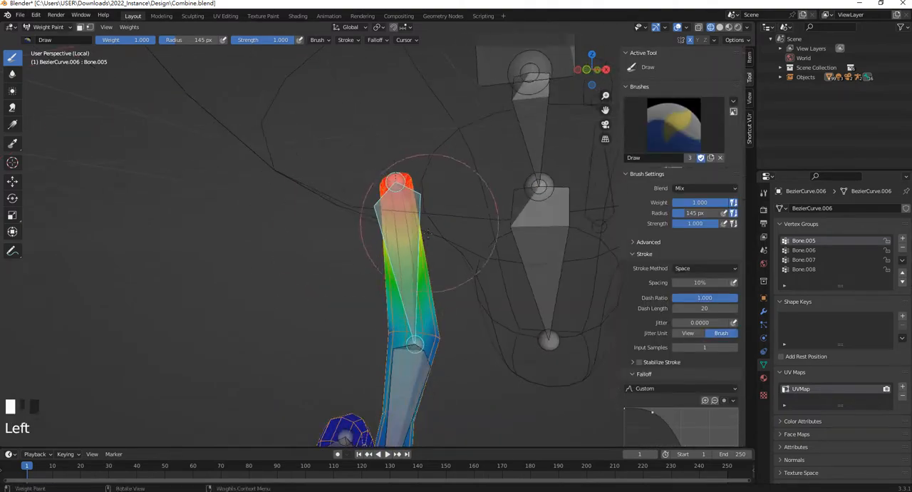
left_click(413, 248)
left_click(412, 265)
Return the leg mesh to Object Mode and select the bird's armature
left_click(48, 26)
left_click(47, 39)
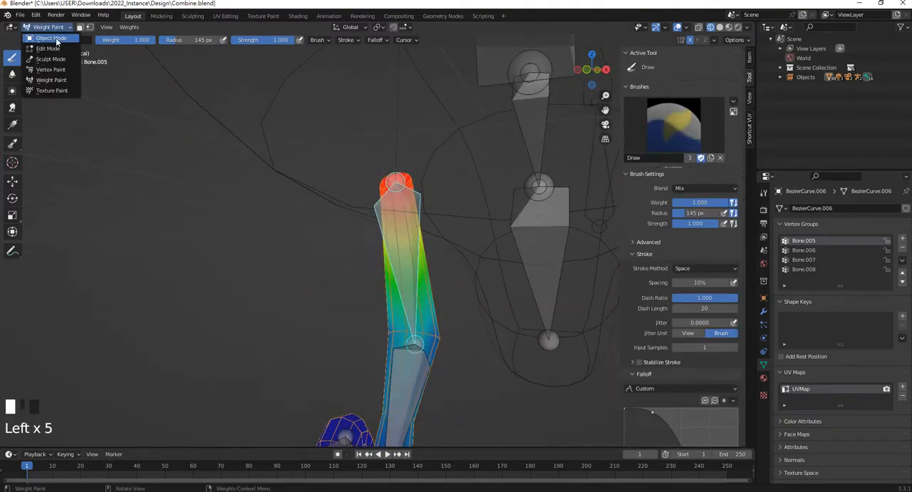
scroll(396, 274, "down", 3)
middle_click_drag(395, 270, 367, 284)
left_click(387, 221)
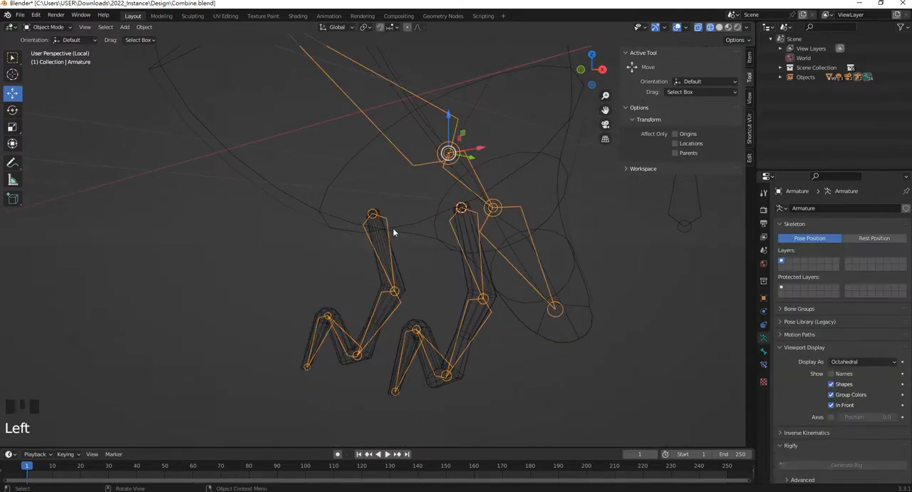
Switch the bird's armature to Pose Mode and try rotating the far leg's upper bone
middle_click_drag(393, 230, 384, 239)
key("Tab")
left_click(47, 26)
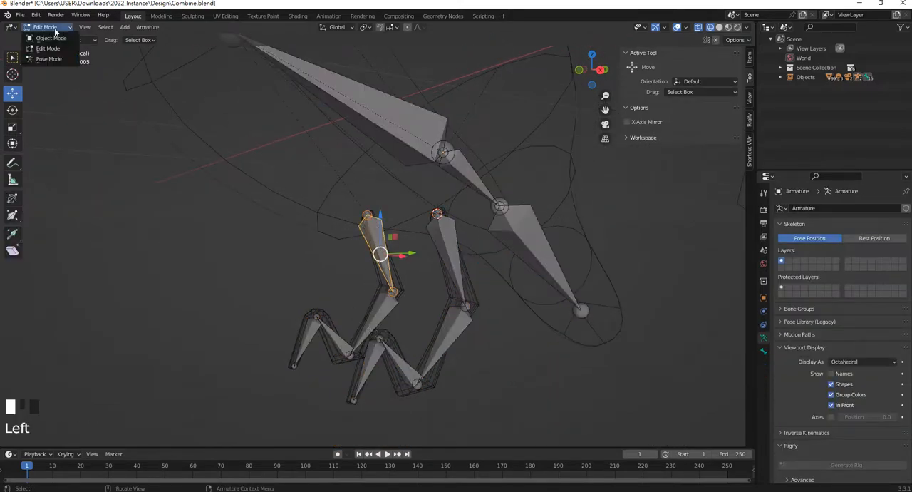
left_click(50, 58)
key("r")
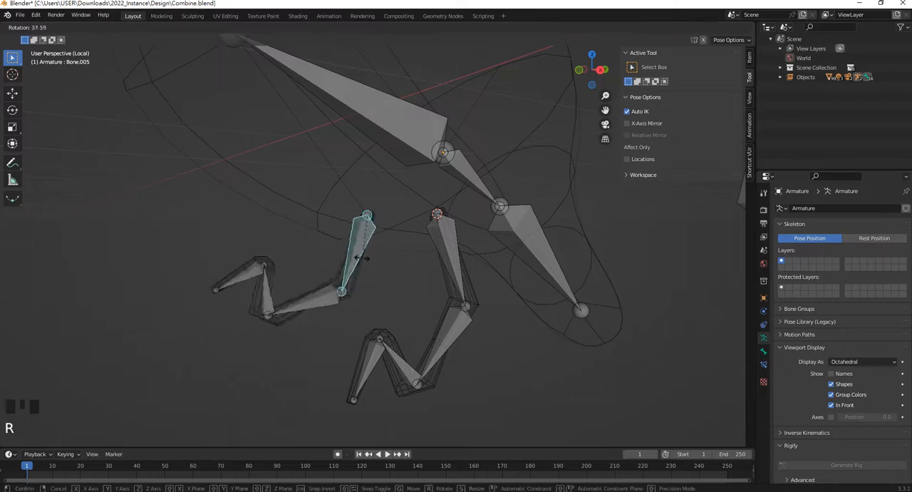
key("Escape")
Try moving the far leg's toe bone with Auto IK, then undo the move after inspecting the upper leg mesh
left_click(305, 343)
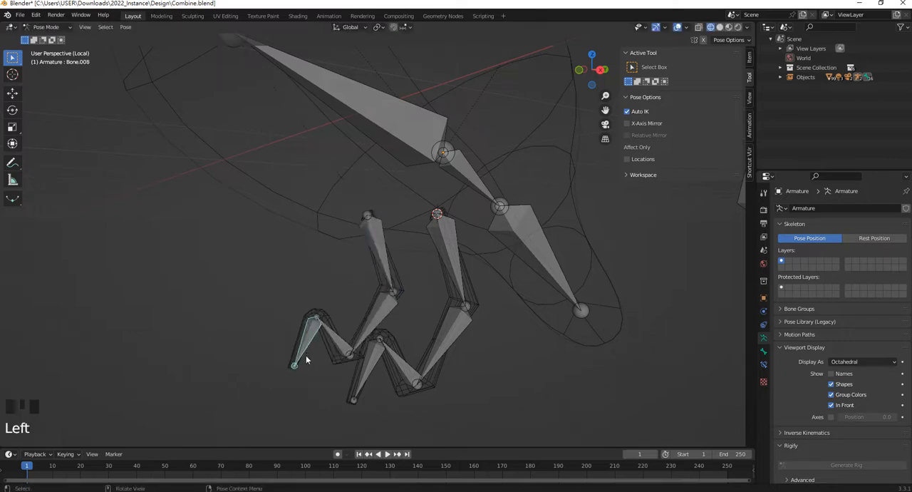
key("g")
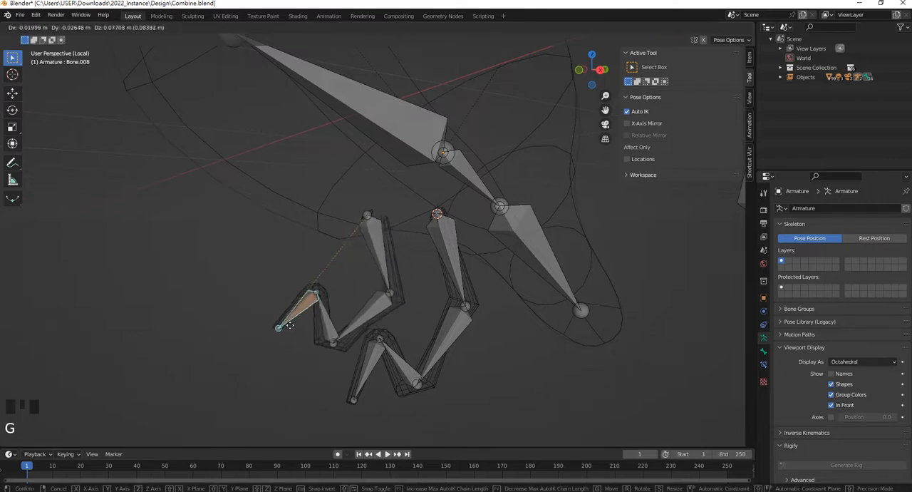
left_click(335, 288)
scroll(411, 221, "up", 5)
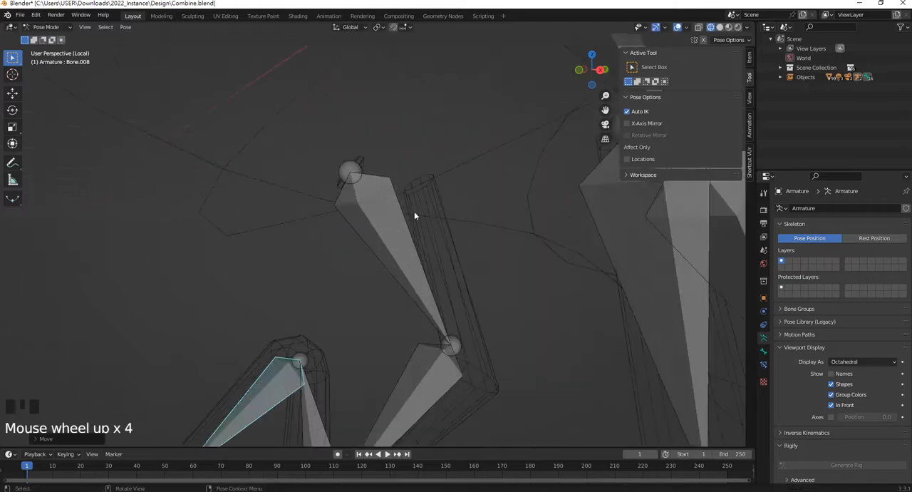
middle_click_drag(375, 162, 354, 178)
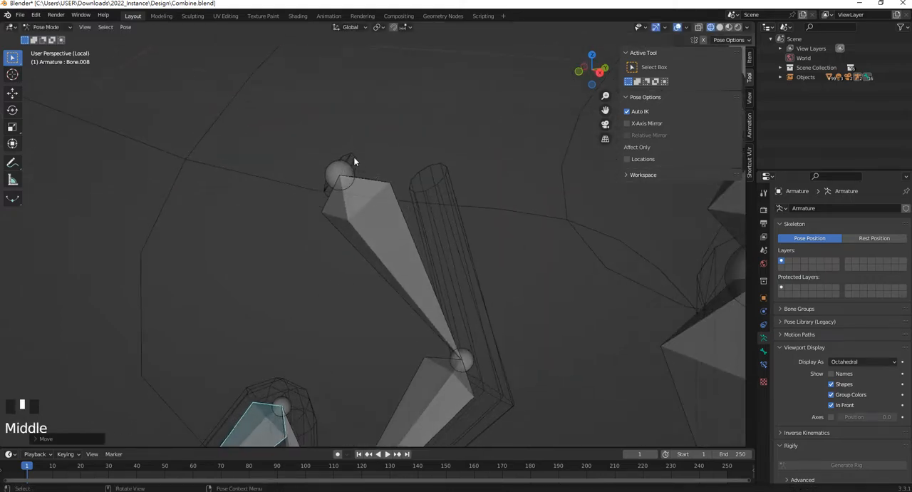
scroll(357, 193, "down", 2)
scroll(391, 185, "up", 2)
scroll(327, 187, "down", 3)
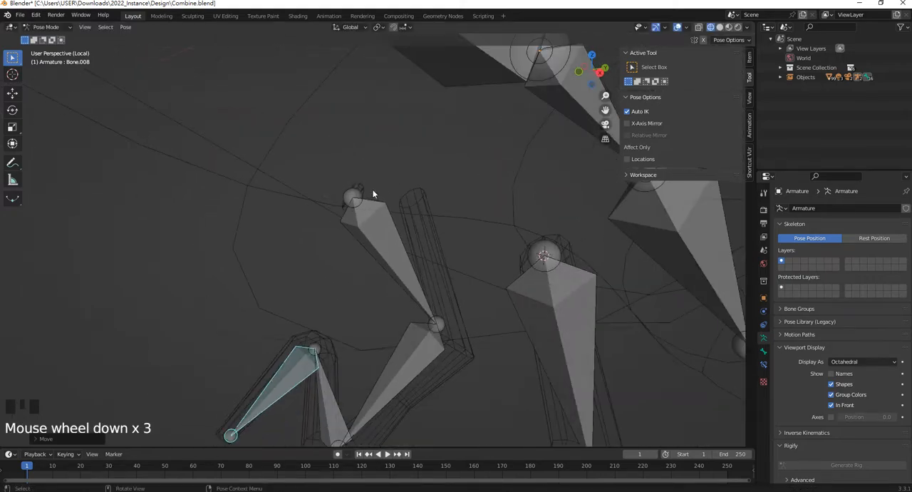
scroll(360, 170, "up", 2)
key("ctrl+z")
Open the far leg mesh in Edit Mode with vertex selection and select all of the leg's vertices
middle_click_drag(368, 187, 367, 207, "shift")
scroll(338, 186, "up", 2)
left_click(338, 184)
key("Tab")
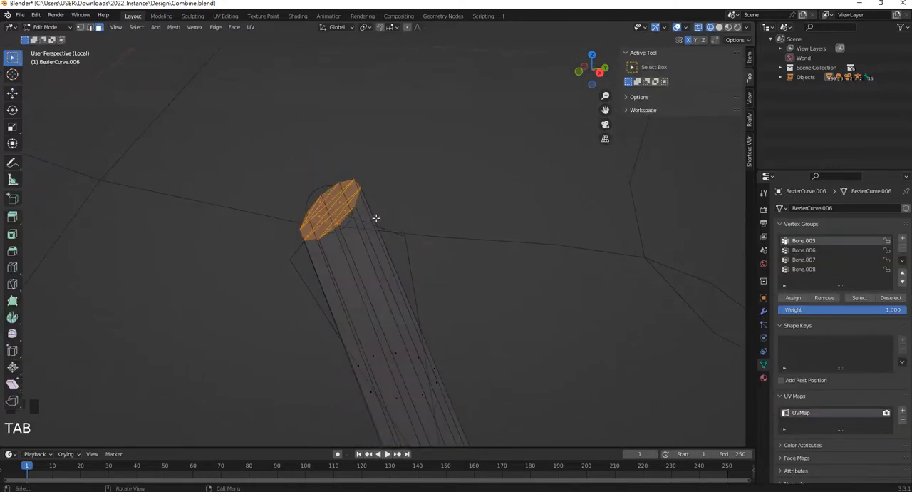
scroll(379, 219, "down", 2)
scroll(379, 219, "down", 5)
middle_click_drag(399, 283, 396, 243, "shift")
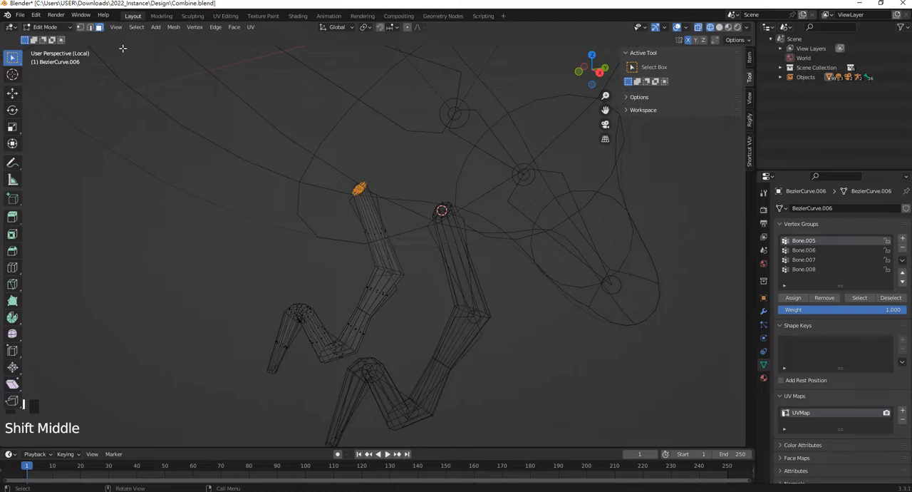
left_click(81, 28)
left_click_drag(212, 153, 428, 364)
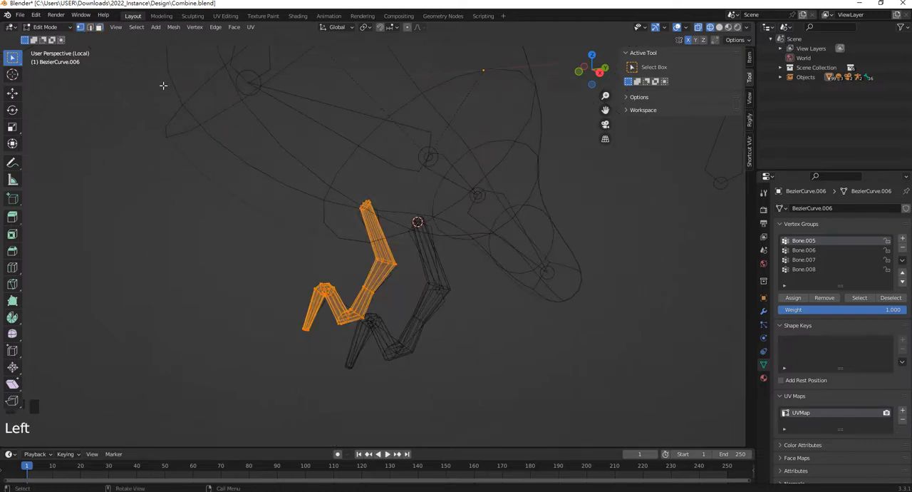
Merge the selected far leg vertices by distance and return the mesh to Object Mode
left_click(187, 29)
left_click(174, 27)
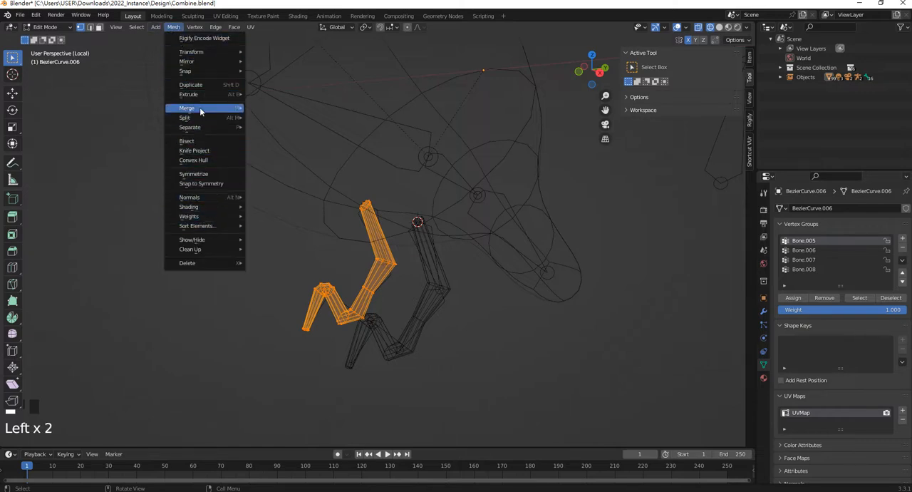
mouse_move(203, 109)
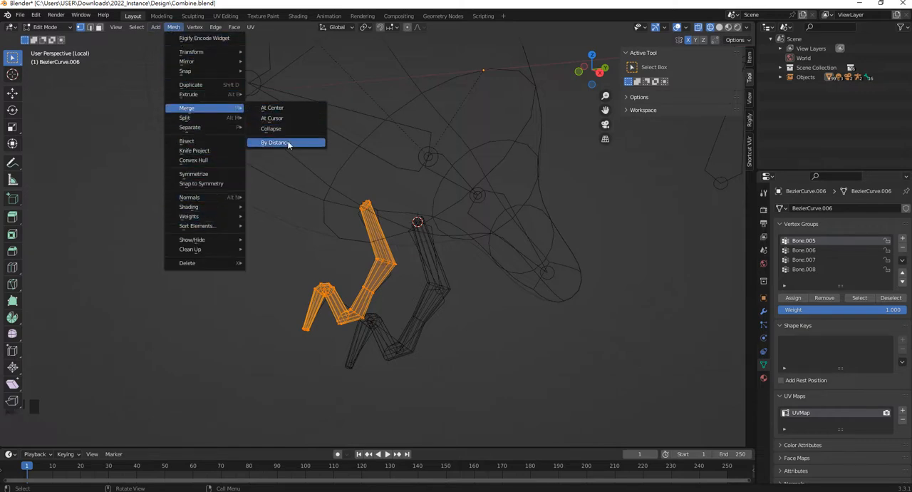
left_click(288, 144)
scroll(401, 240, "up", 3)
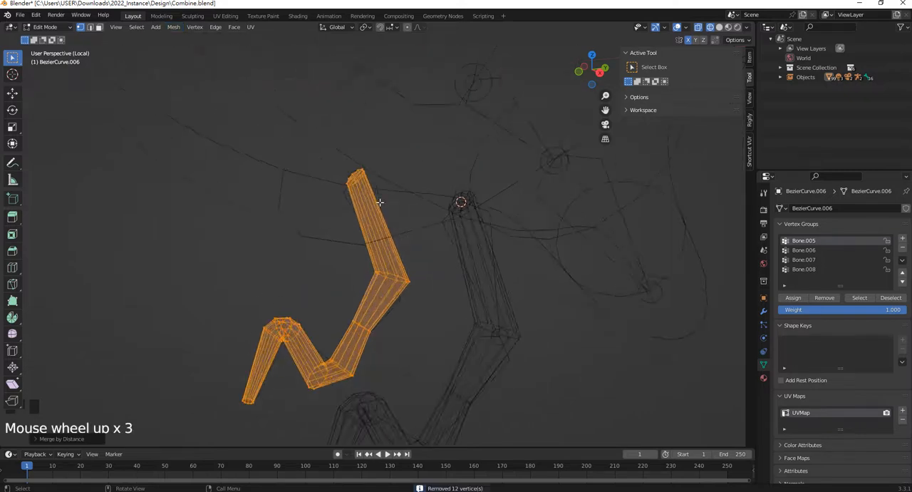
middle_click_drag(302, 209, 382, 223, "shift")
key("Tab")
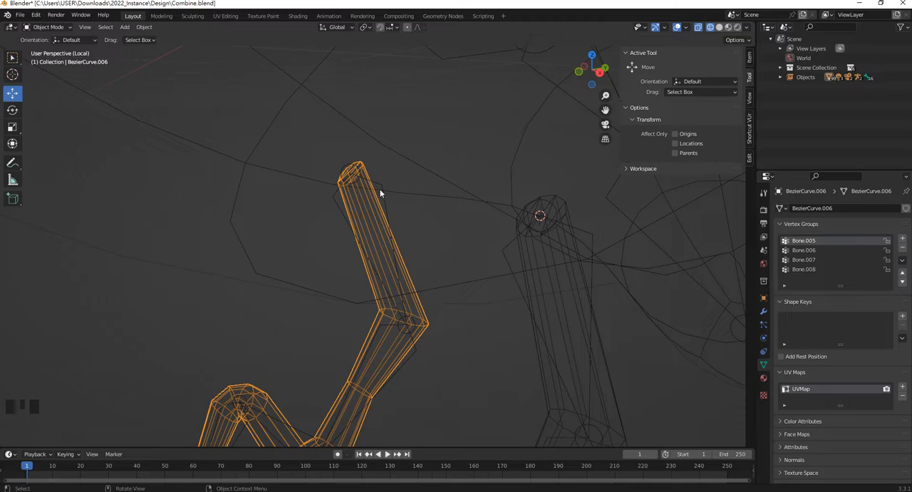
Select the bird's head bone in Pose Mode and show its bone properties with the Deform settings expanded
left_click(382, 188)
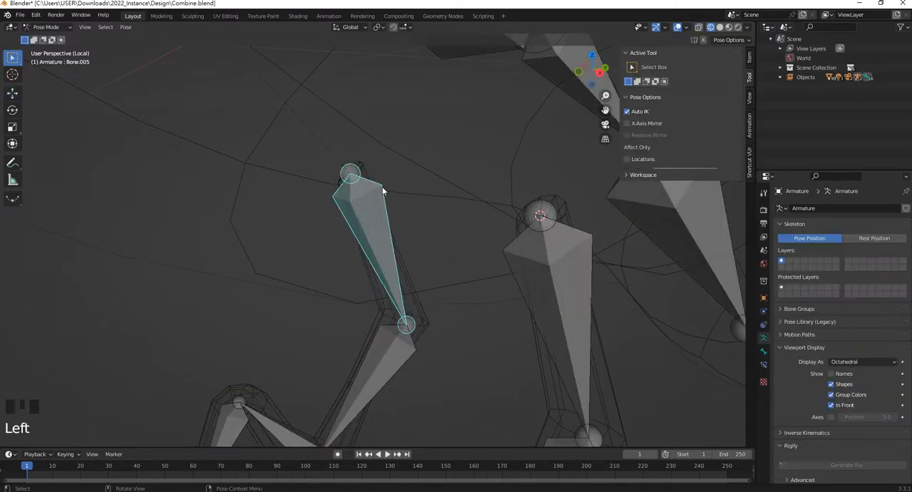
scroll(390, 273, "down", 4)
scroll(385, 207, "down", 3)
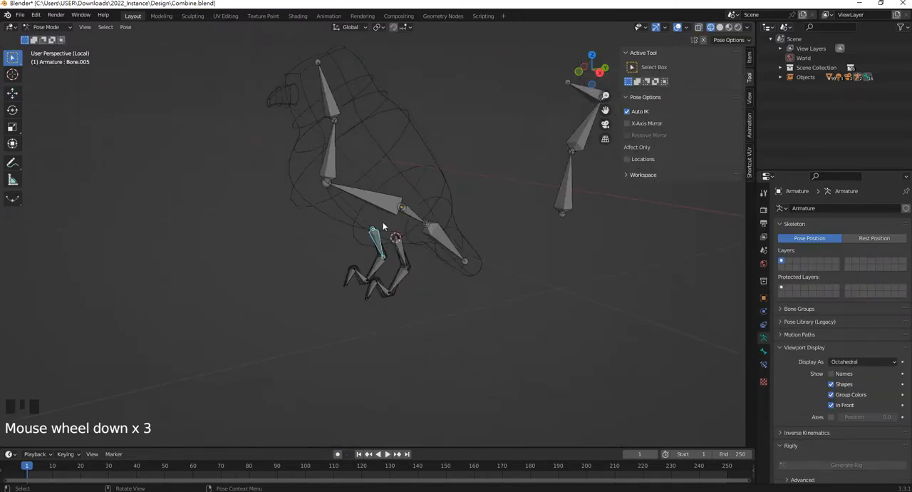
left_click(326, 126)
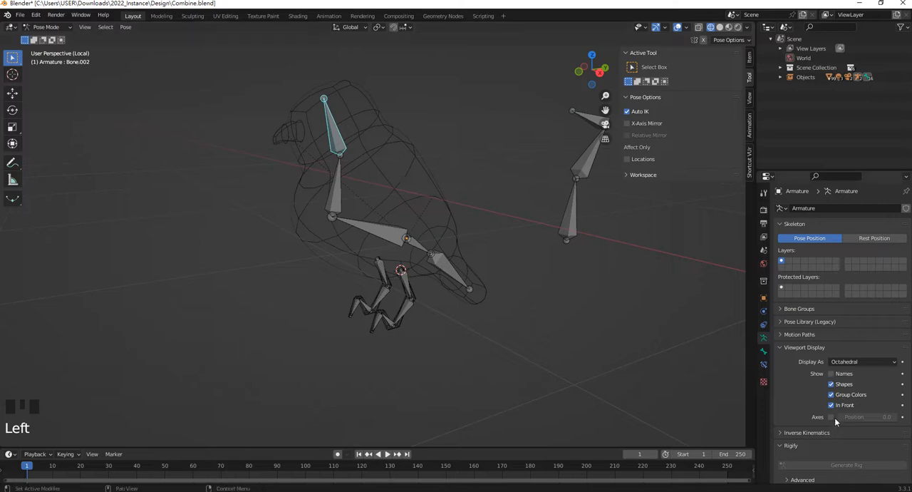
left_click(764, 352)
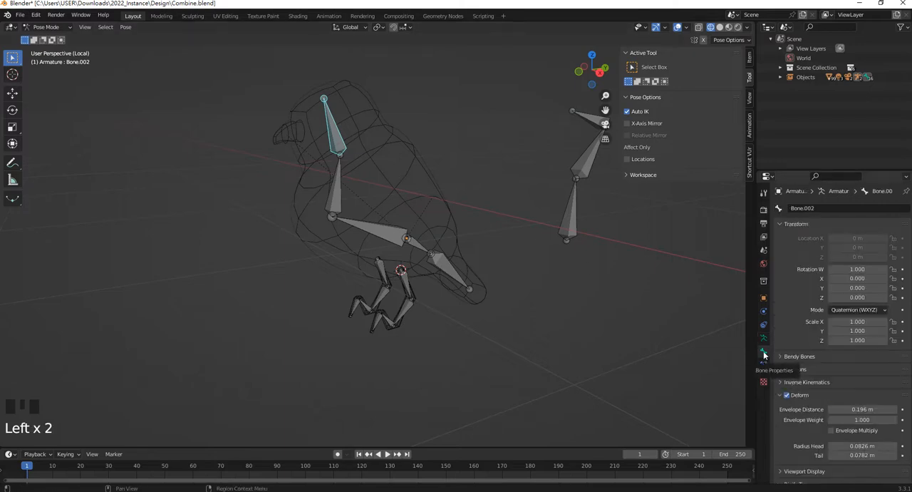
left_click(798, 397)
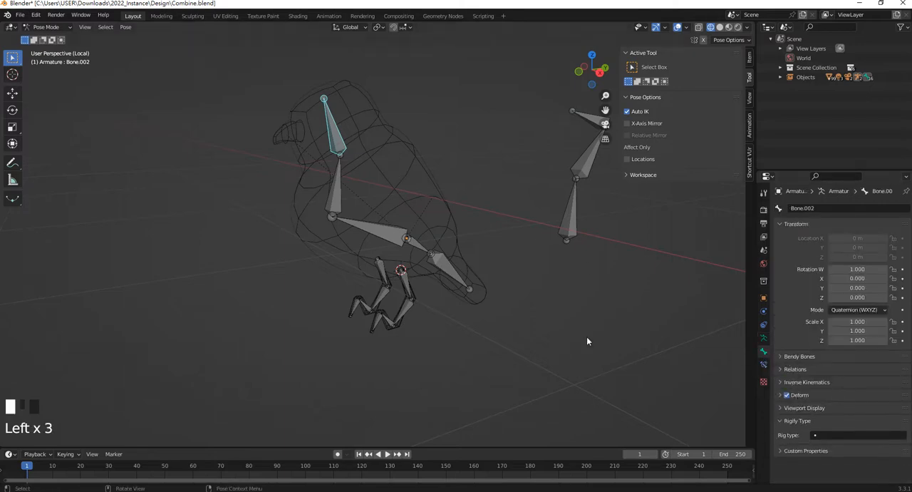
left_click(797, 396)
Add the neck, body and tail bones to the selection, disable Deform for all of them and check individual bones
left_click(336, 177, "shift")
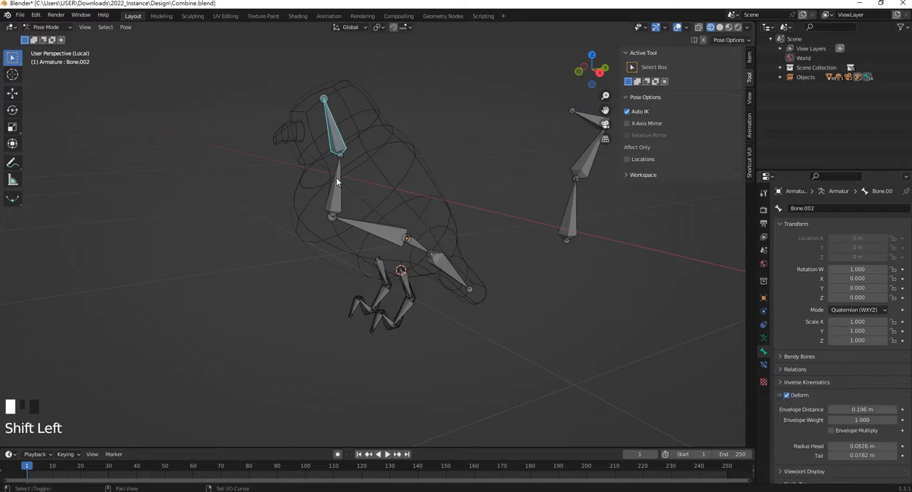
left_click(366, 233, "shift")
left_click(419, 245, "shift")
left_click(449, 270, "shift")
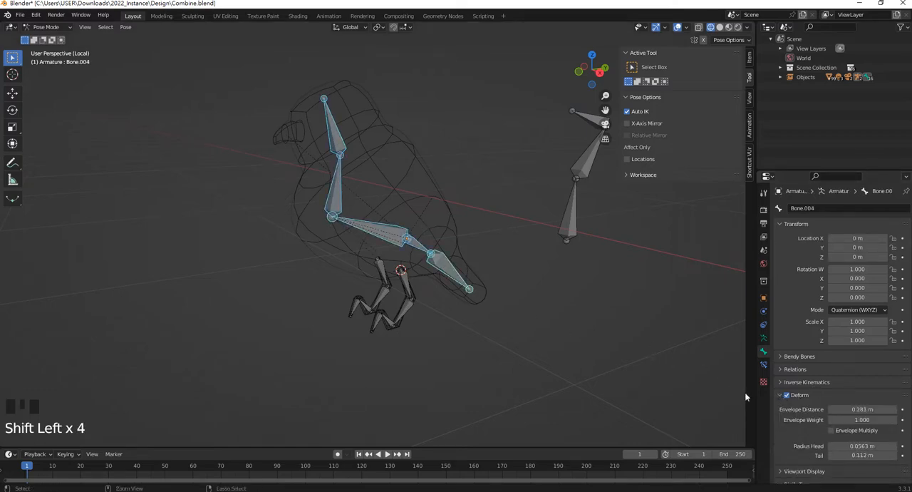
left_click(787, 395, "alt")
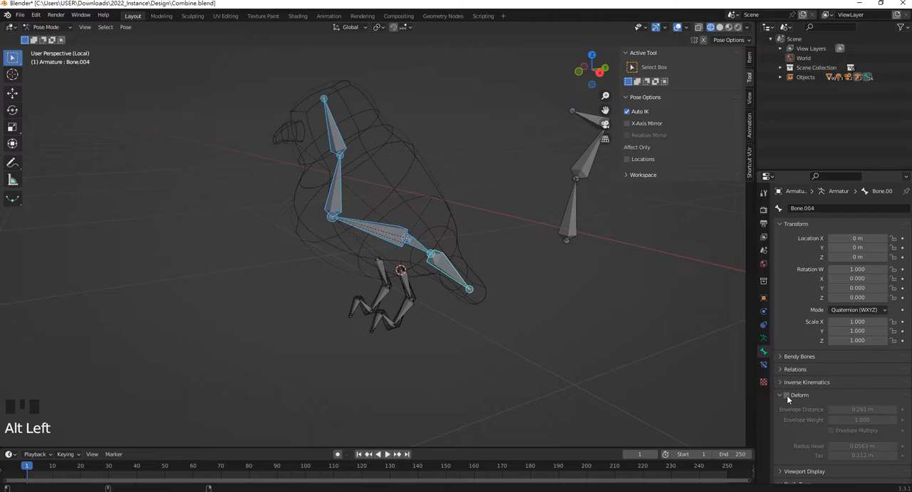
left_click(421, 248)
left_click(459, 277)
left_click(371, 226)
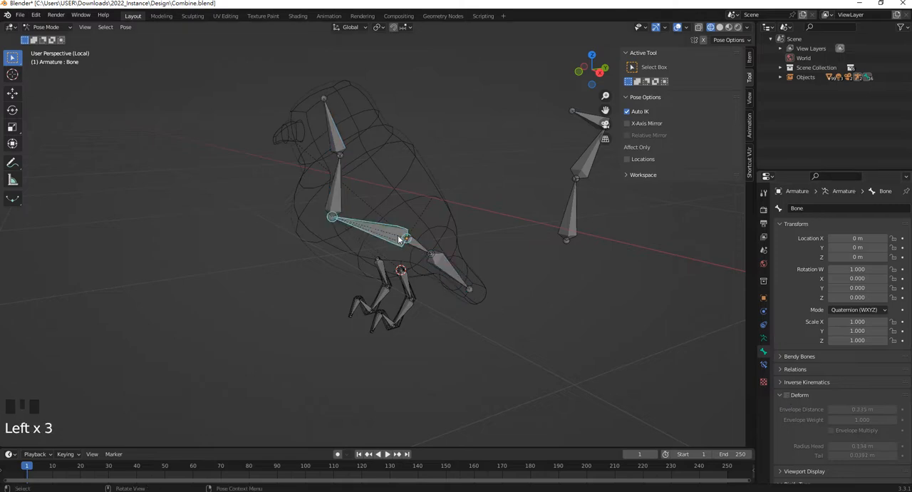
left_click(337, 191)
Select the four bones of the near leg, disable Deform for all of them and check each bone's setting
scroll(457, 310, "up", 5)
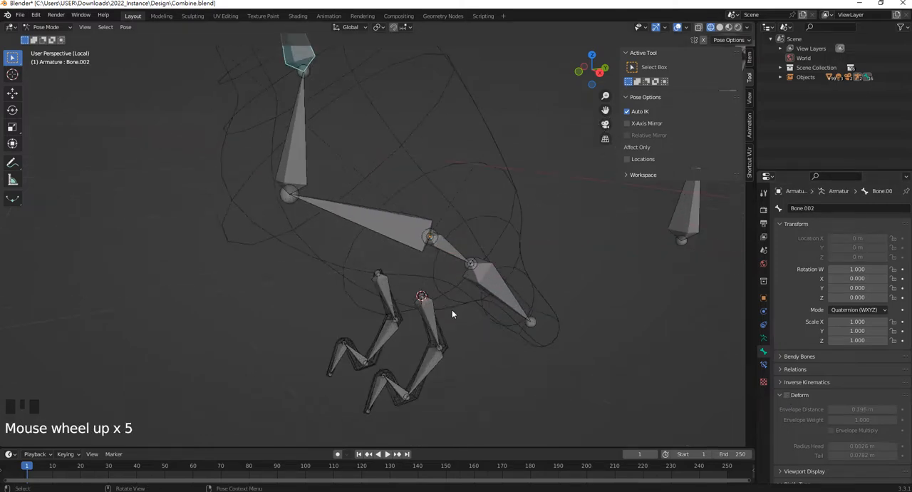
middle_click_drag(452, 310, 407, 208, "shift")
scroll(458, 311, "down", 1)
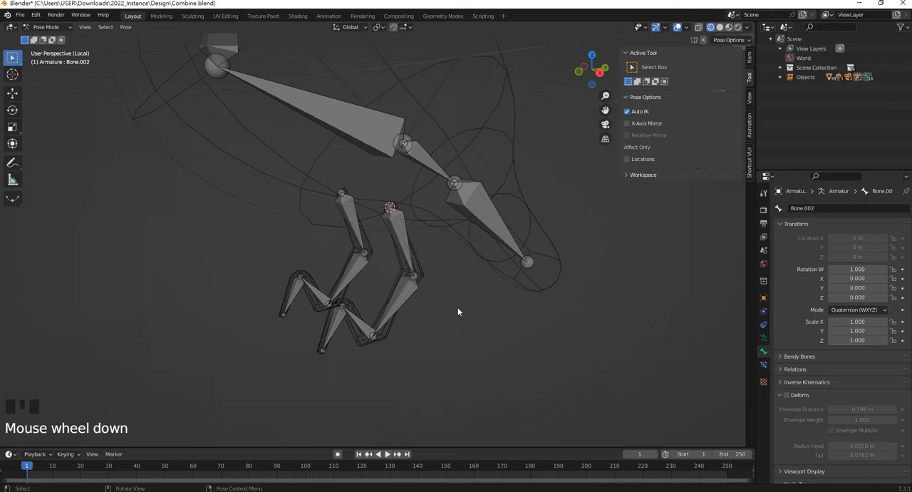
left_click(400, 235)
left_click(405, 293, "shift")
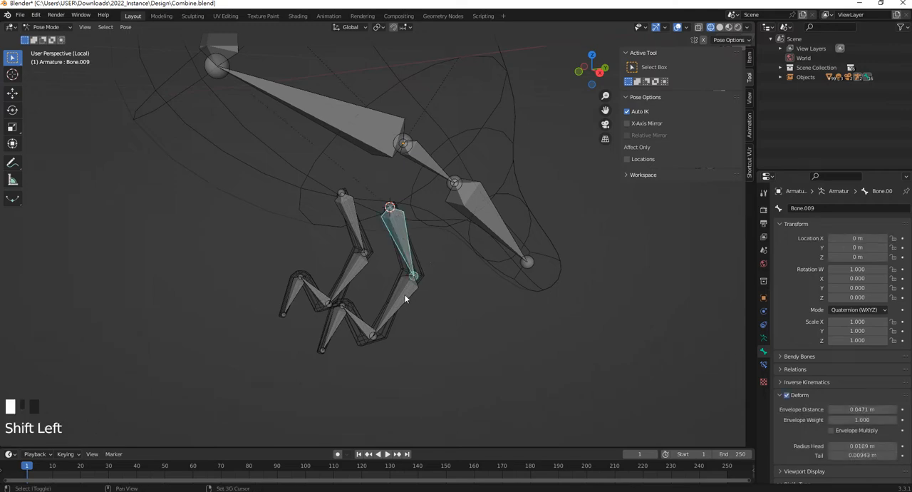
left_click(353, 323, "shift")
left_click(335, 327, "shift")
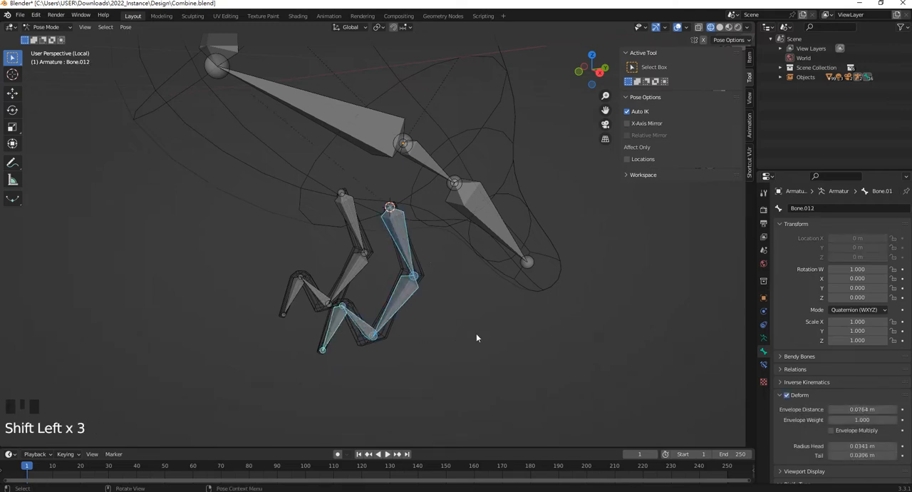
left_click(787, 396, "alt")
left_click(338, 327)
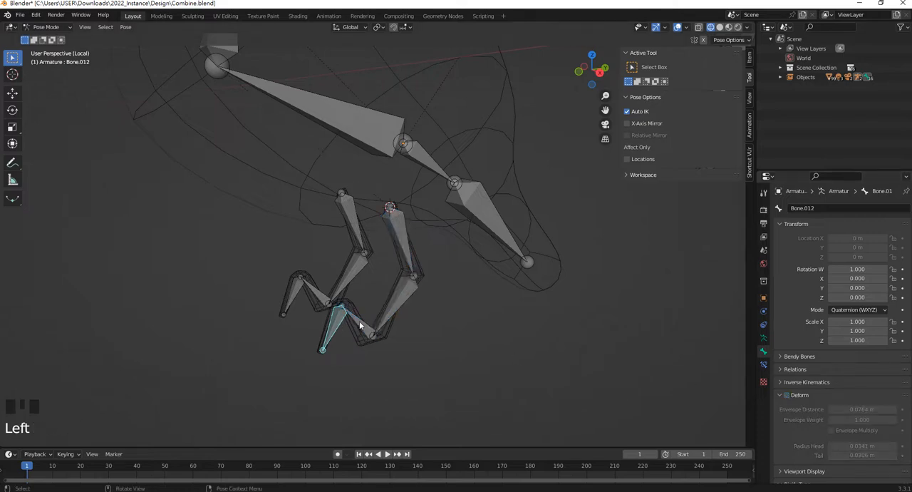
left_click(356, 322)
left_click(396, 314)
left_click(405, 257)
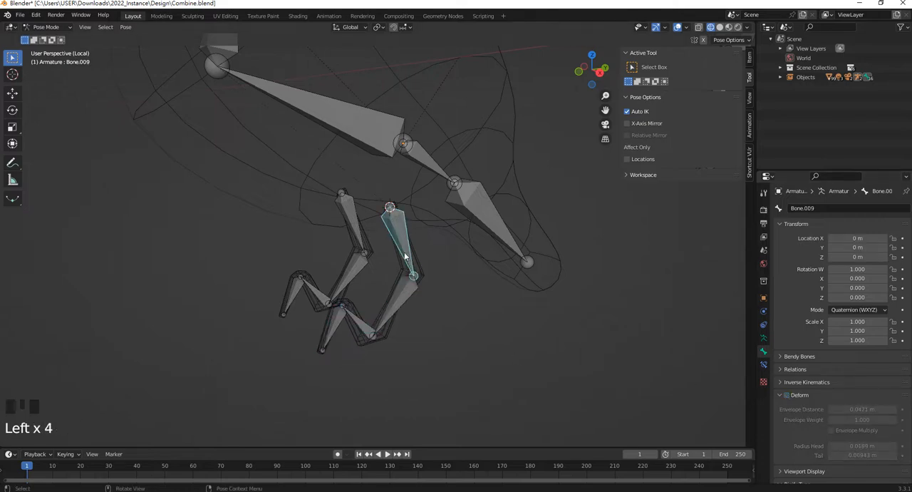
Select the far leg mesh with its four bones and parent it to the armature with automatic weights
left_click(351, 231)
scroll(367, 243, "up", 2)
left_click(364, 244)
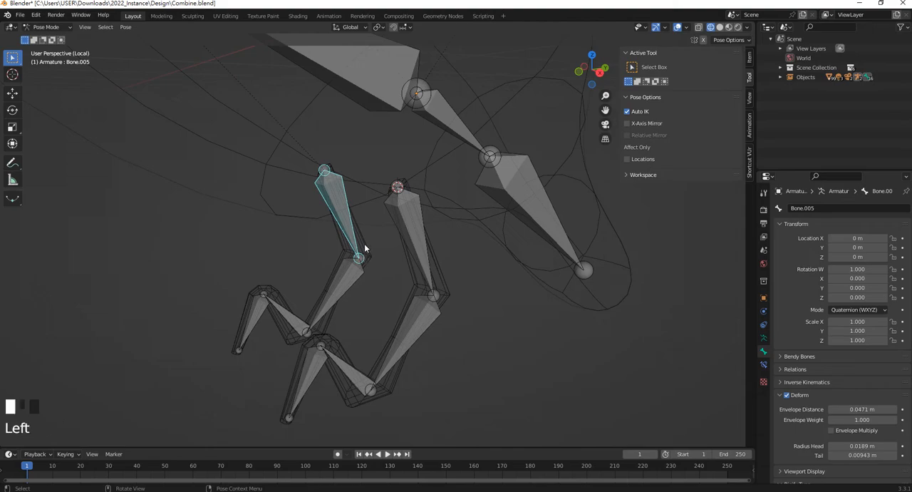
left_click(352, 230, "shift")
left_click(346, 223, "shift")
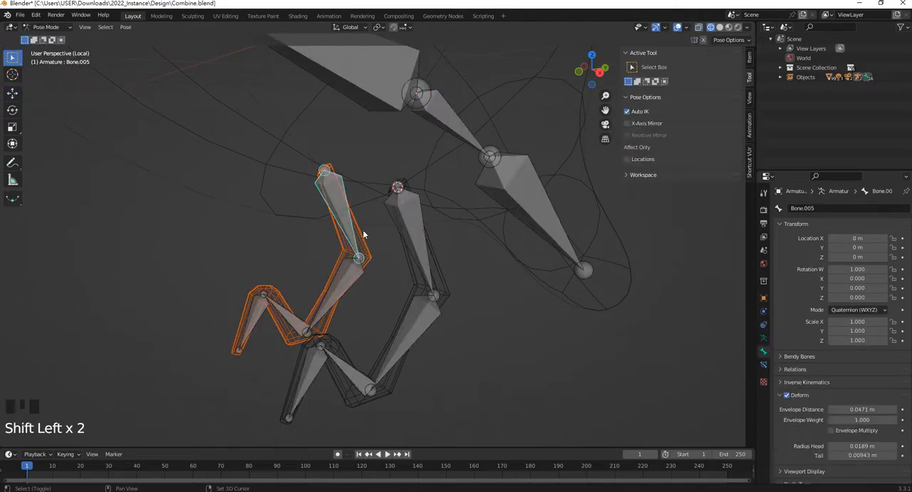
scroll(341, 200, "up", 4)
scroll(327, 314, "down", 2)
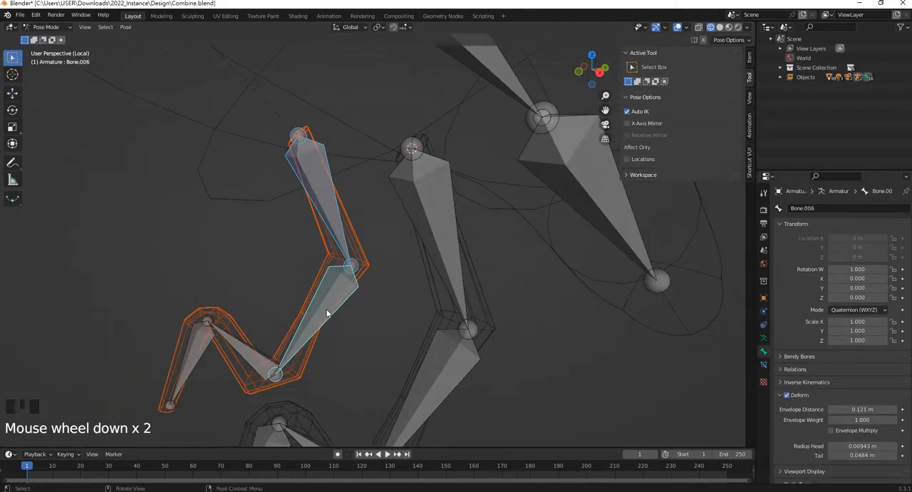
left_click(249, 351, "shift")
left_click(202, 353, "shift")
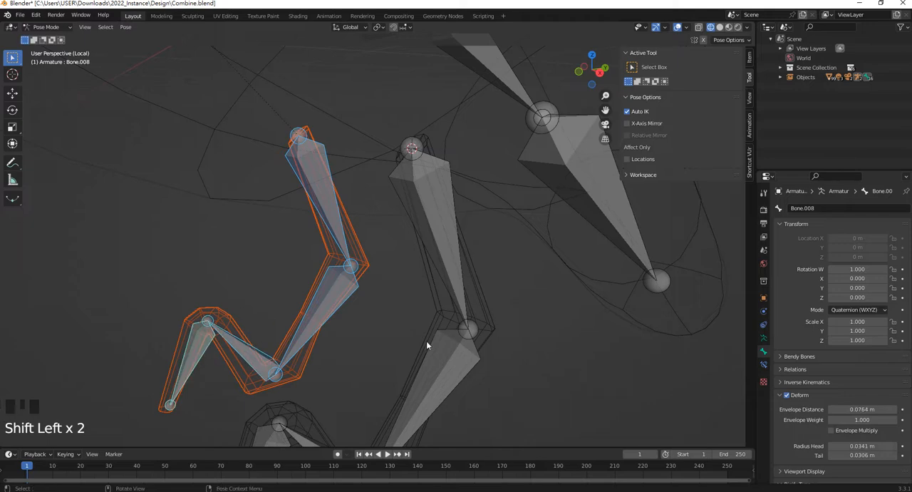
key("ctrl+p")
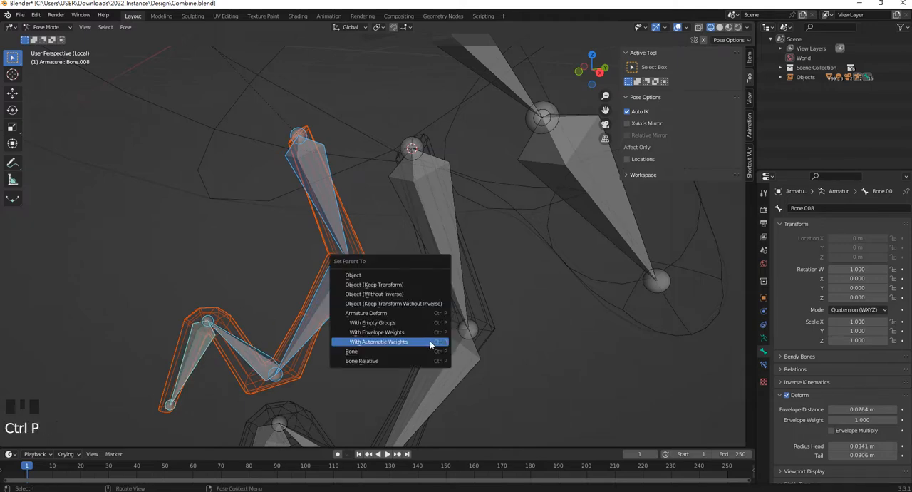
left_click(430, 339)
left_click(365, 344)
middle_click_drag(330, 230, 378, 245, "shift")
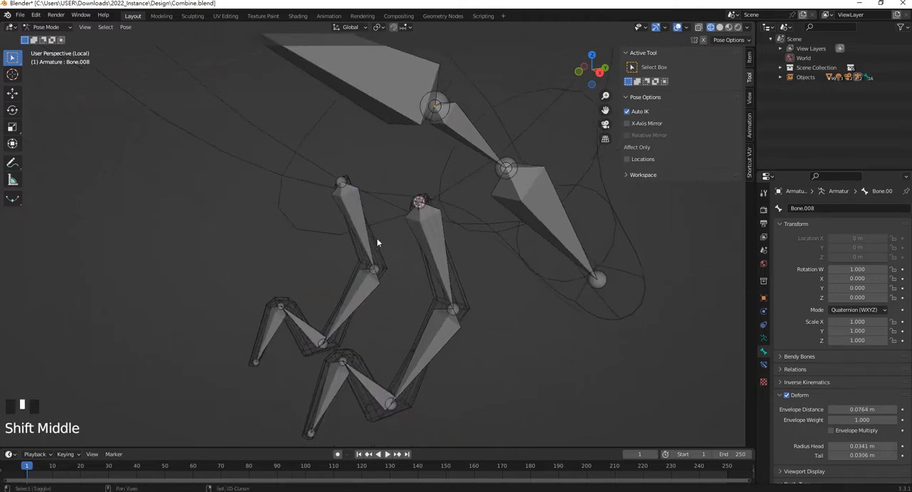
Test the far leg's deformation by rotating its top bone and moving its foot bone with Auto IK, cancelling both transforms
left_click(354, 213)
key("r")
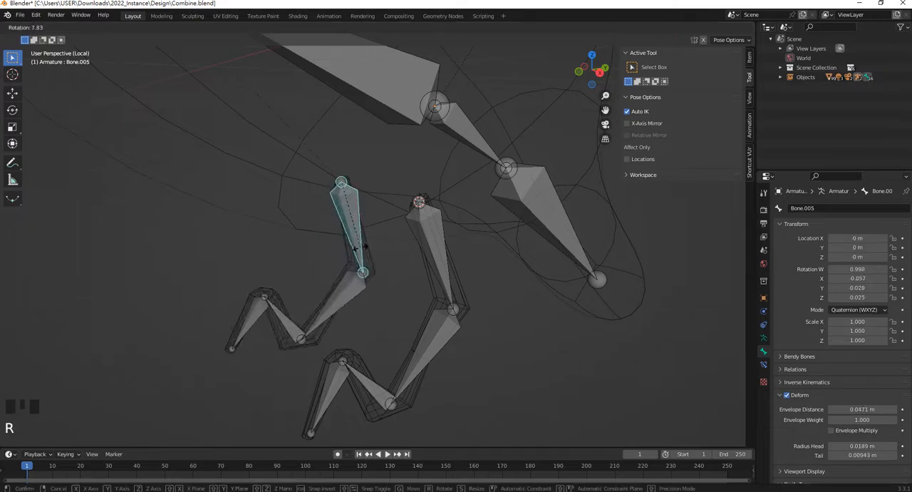
right_click(364, 246)
left_click(270, 337)
key("g")
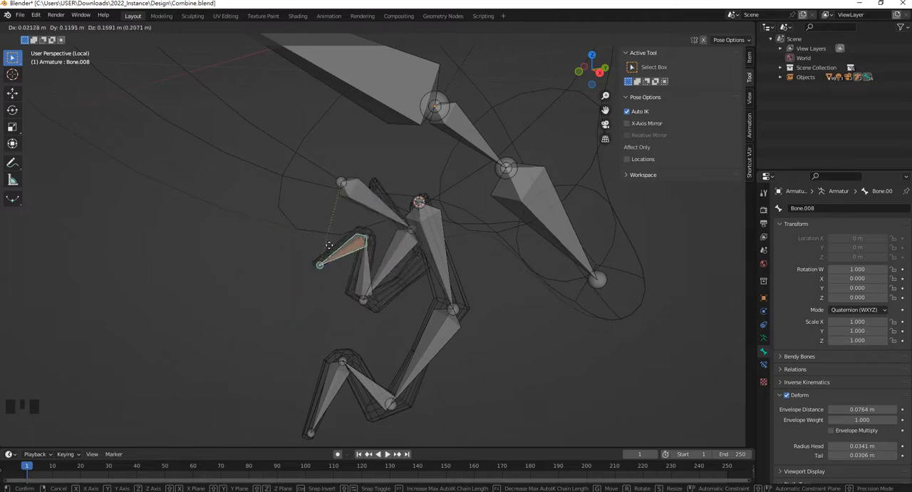
right_click(325, 257)
Select the far leg mesh, display its vertex groups, enter Weight Paint mode and make Bone.005 the active group
left_click(377, 249)
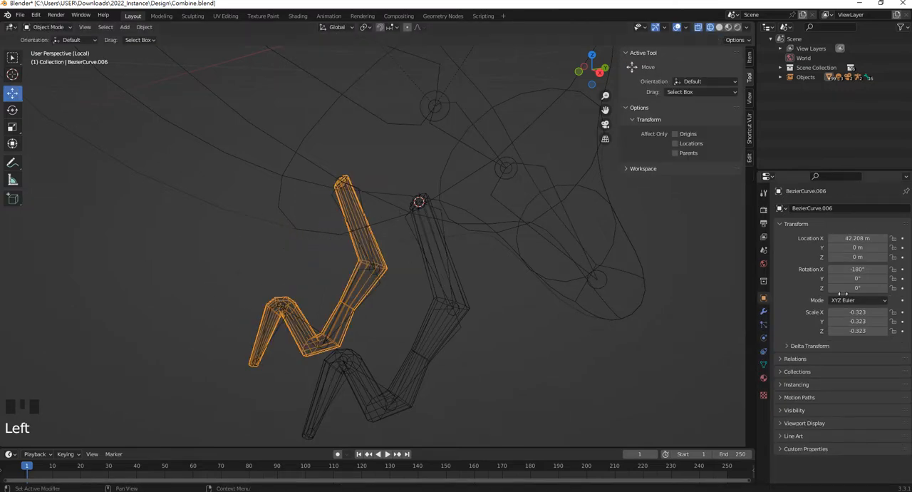
left_click(764, 364)
left_click(764, 364)
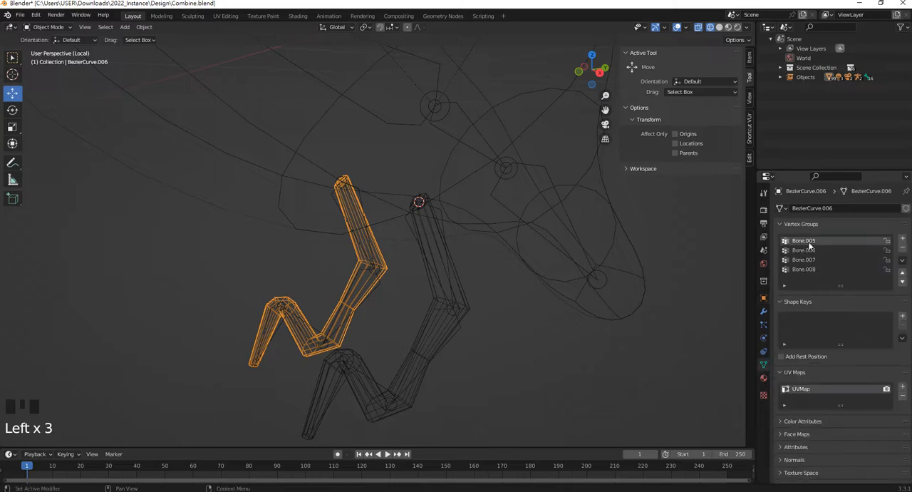
left_click(48, 28)
left_click(51, 79)
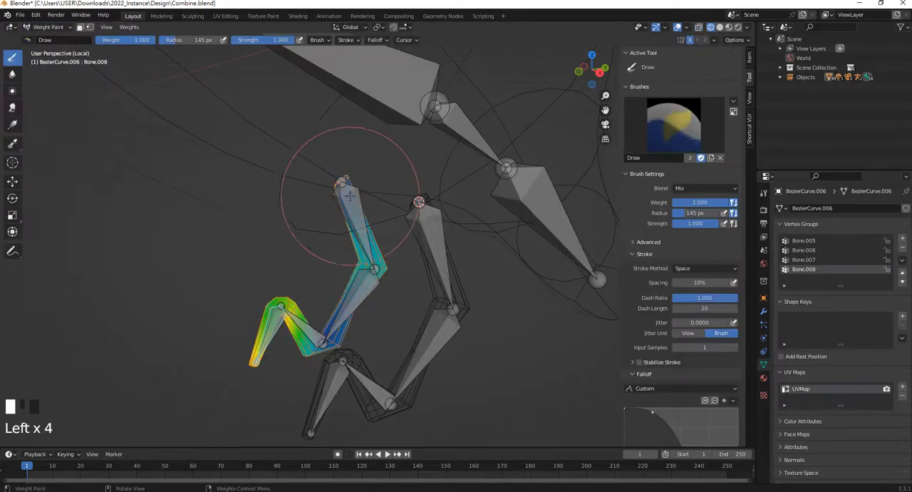
scroll(399, 189, "down", 1)
scroll(356, 193, "up", 1)
left_click(804, 240)
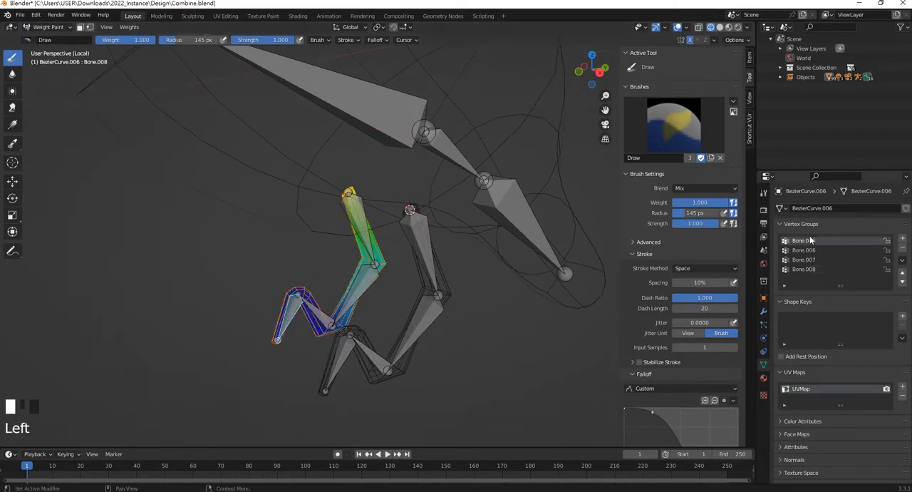
Reduce the brush radius to 119 px and paint weight 1.000 onto the hip end of the far leg for Bone.005
scroll(356, 173, "up", 3)
mouse_move(356, 173)
middle_mouse_down("shift")
mouse_move(336, 183)
mouse_move(333, 212)
middle_mouse_up("shift")
key("f")
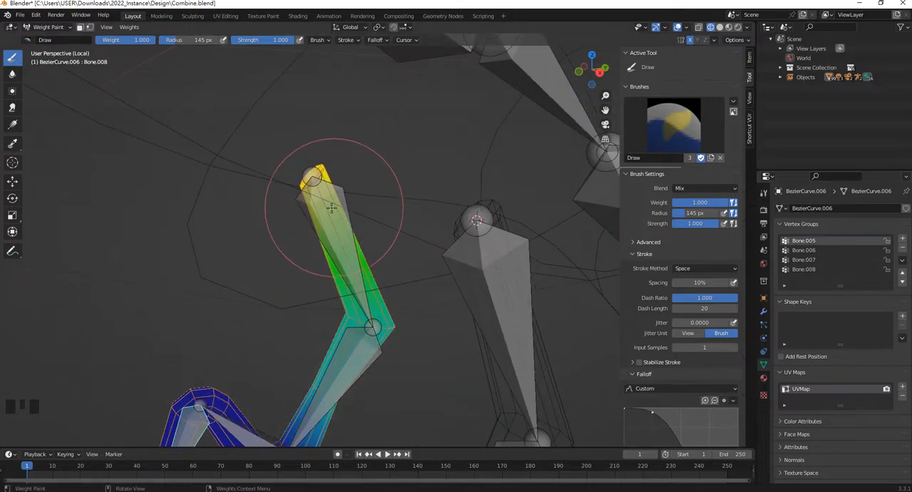
left_click(321, 212)
left_click(316, 194)
left_click(313, 193)
left_click(311, 168)
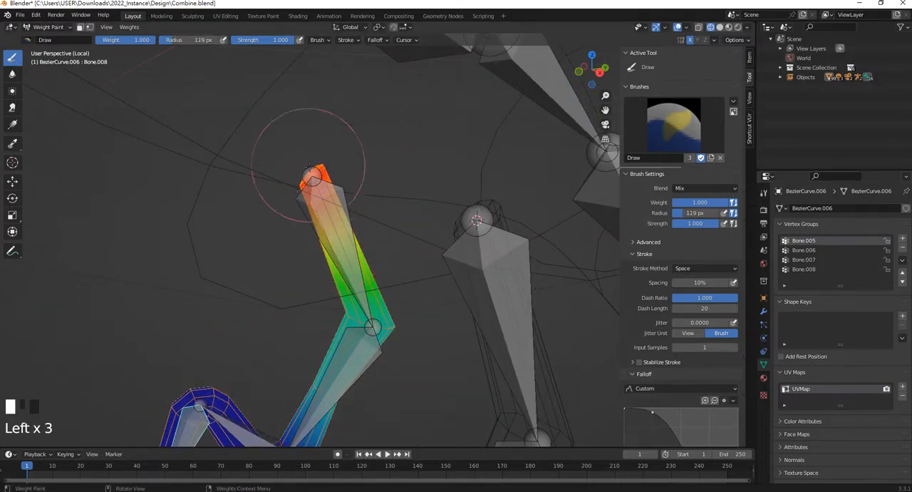
mouse_move(308, 179)
middle_mouse_down()
mouse_move(346, 246)
mouse_move(413, 203)
mouse_move(310, 194)
middle_mouse_up()
left_click(345, 249)
left_click(413, 203)
left_click(416, 206)
left_click(417, 209)
left_click(412, 228)
left_click(408, 247)
left_click(417, 239)
left_click(308, 193)
Return to the armature's Pose Mode and test the far leg by moving its foot bone with Auto IK
left_click(48, 26)
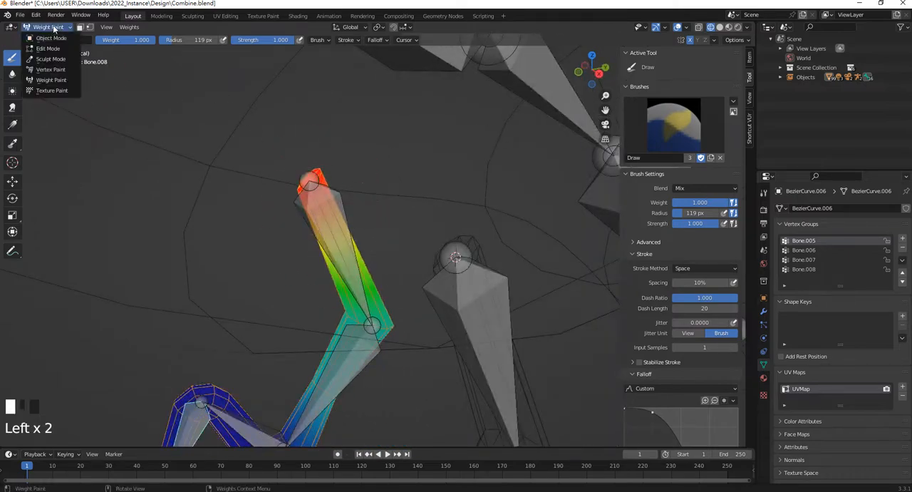
left_click(51, 40)
left_click(339, 196)
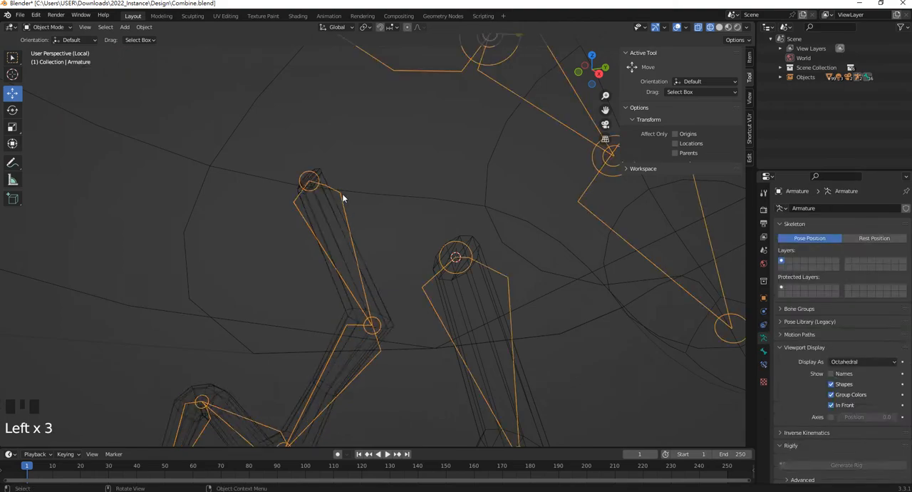
key("Tab")
left_click(344, 198)
left_click(45, 26)
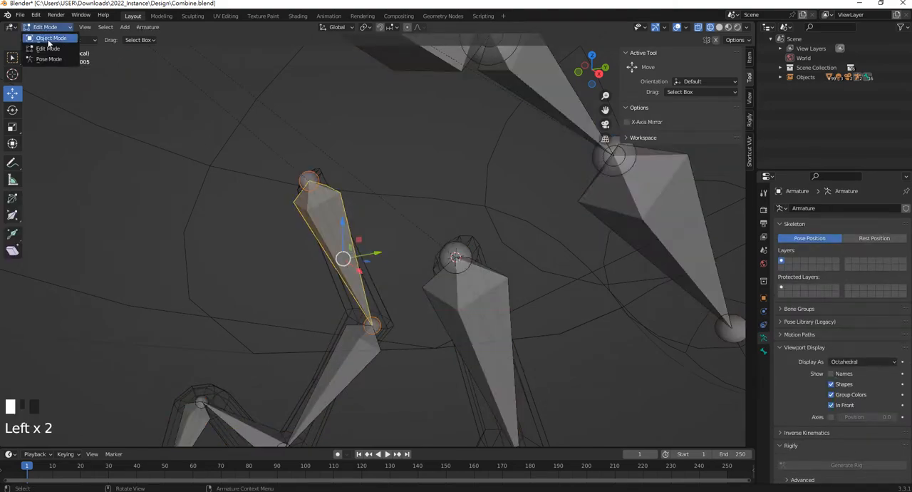
left_click(51, 53)
scroll(335, 257, "down", 2)
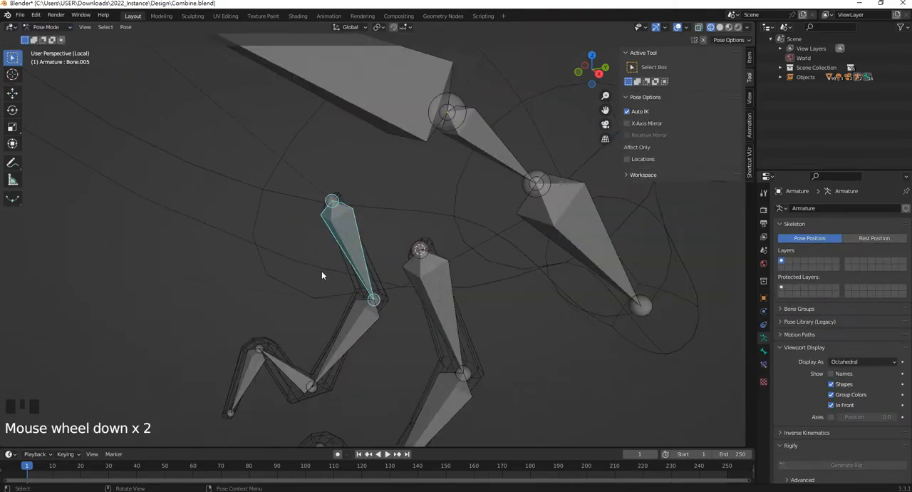
left_click(243, 383)
key("g")
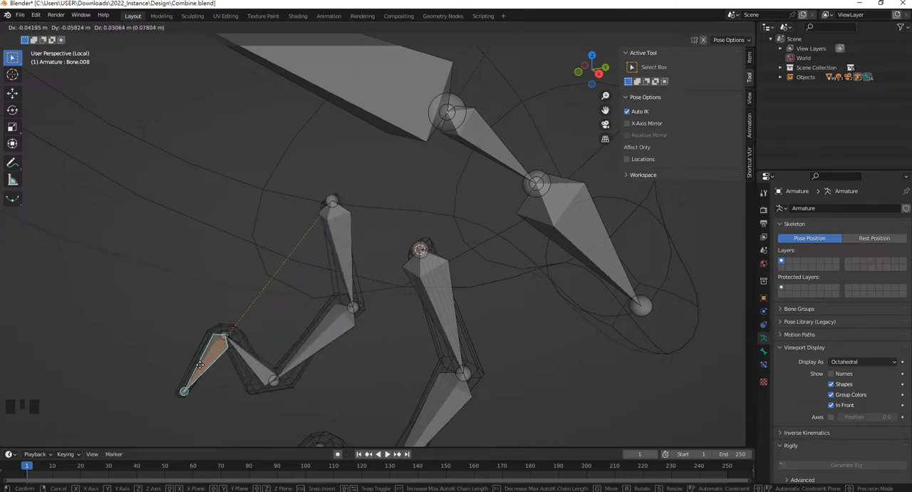
left_click(200, 365)
Inspect the far leg's hip end, reselect the leg mesh and activate vertex group Bone.005 in Weight Paint mode
scroll(349, 194, "up", 4)
middle_click_drag(297, 197, 342, 198)
left_click(407, 186)
scroll(392, 200, "down", 3)
scroll(343, 206, "up", 2)
key("Tab")
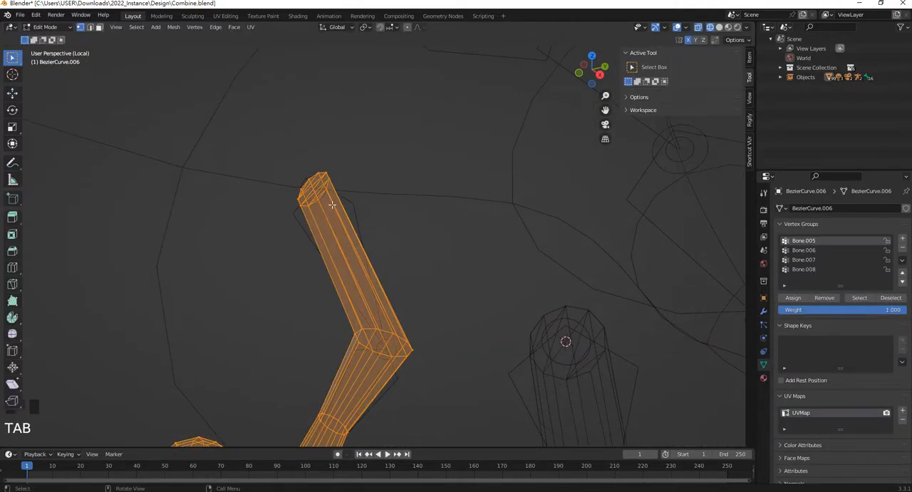
left_click(47, 27)
left_click(46, 83)
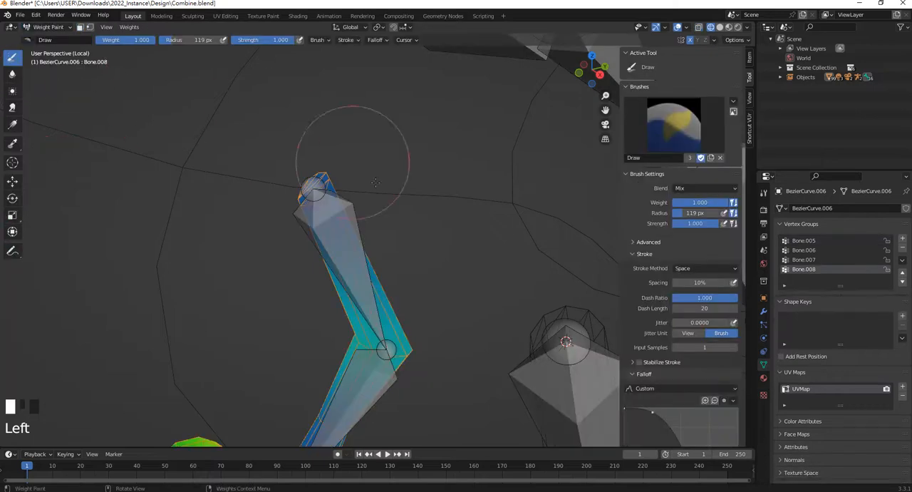
left_click(804, 240)
Paint Bone.005 weight from the far leg's hip end down to the knee and undo the latest strokes
left_click(319, 200)
left_click(319, 202)
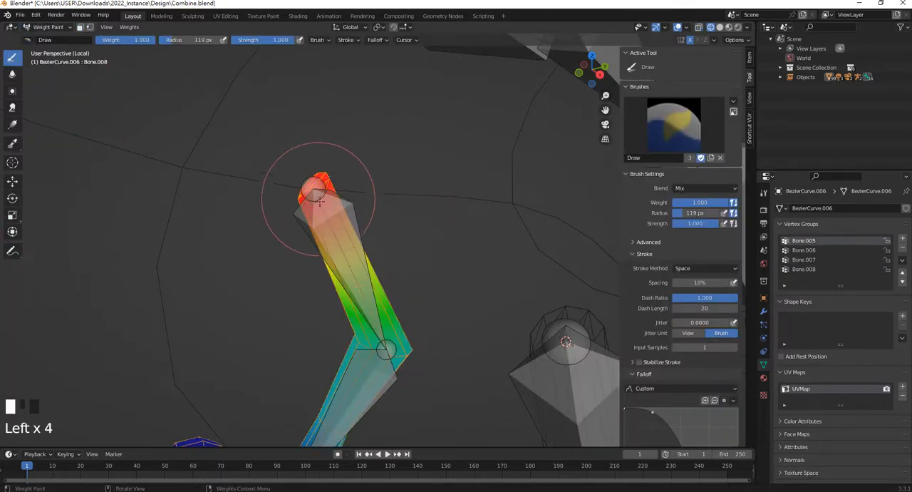
left_click(337, 240)
left_click(360, 289)
left_click(379, 332)
left_click(357, 271)
key("ctrl+z")
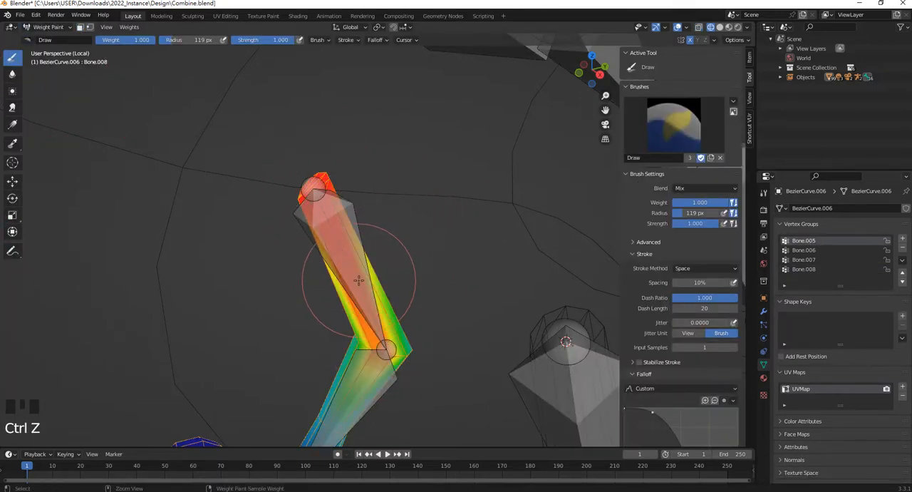
key("ctrl+z")
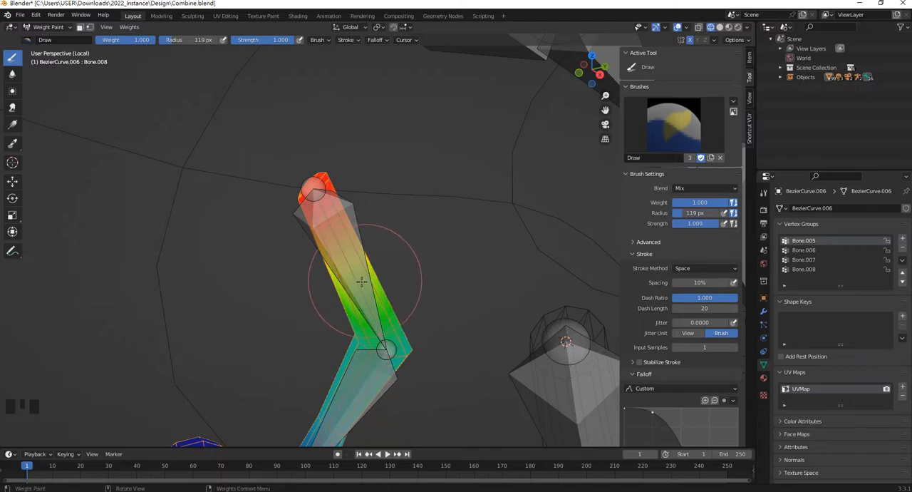
Enlarge the brush radius to 161 px and paint weight 1.000 along the far upper leg to the knee for Bone.005
key("f")
left_click(343, 275)
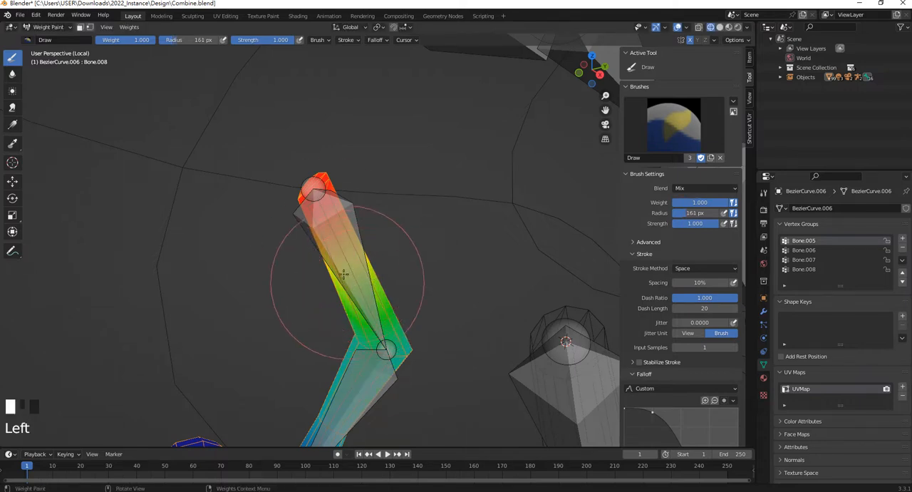
left_click(361, 294)
left_click(357, 288)
left_click(353, 278)
middle_click_drag(356, 270, 384, 266)
left_click(382, 264)
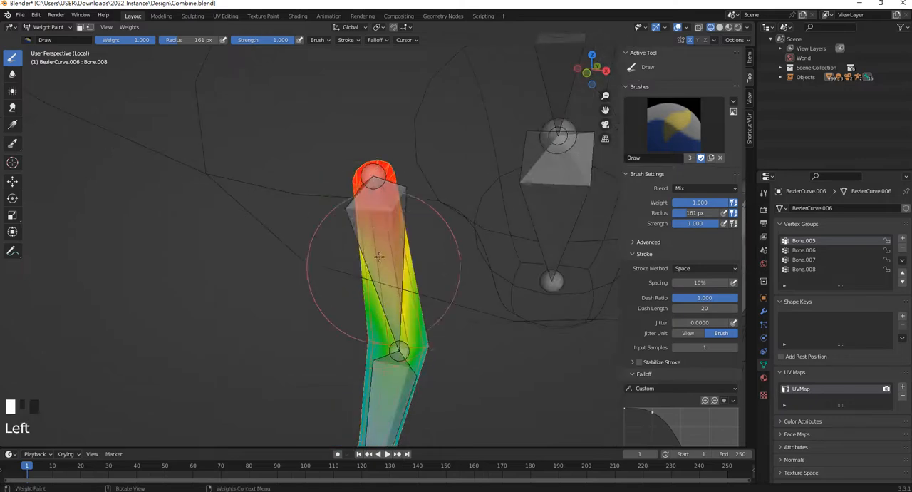
left_click(367, 291)
left_click(367, 303)
left_click(415, 325)
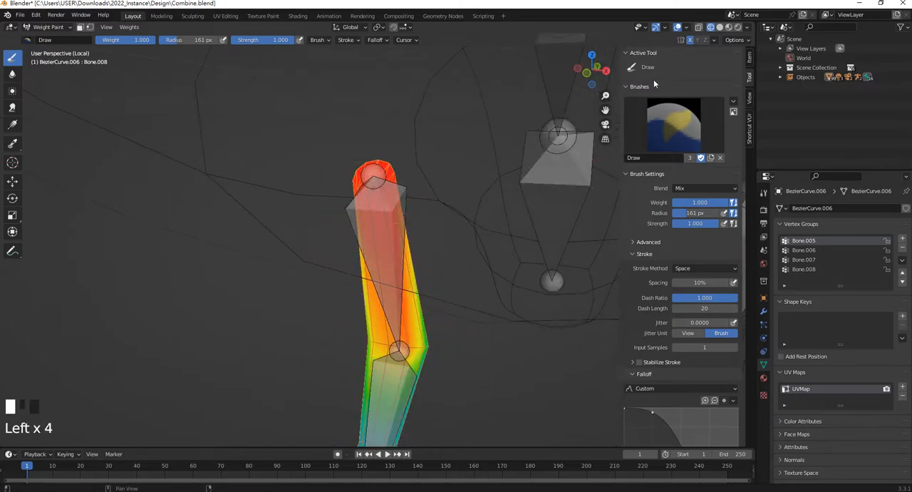
Paint the remaining sides of the far upper leg with weight 1.000 for Bone.005, working around the mesh
mouse_move(391, 269)
middle_mouse_down()
mouse_move(423, 257)
mouse_move(397, 275)
middle_mouse_up()
left_click(397, 276)
left_click(403, 258)
left_click(408, 243)
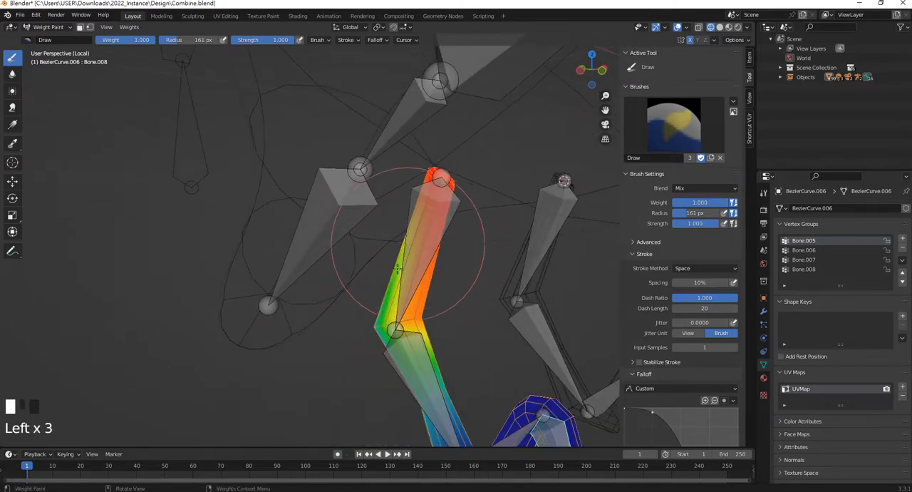
left_click(418, 244)
left_click(422, 239)
left_click(427, 234)
middle_click_drag(428, 235, 423, 265)
left_click(427, 236)
left_click(429, 211)
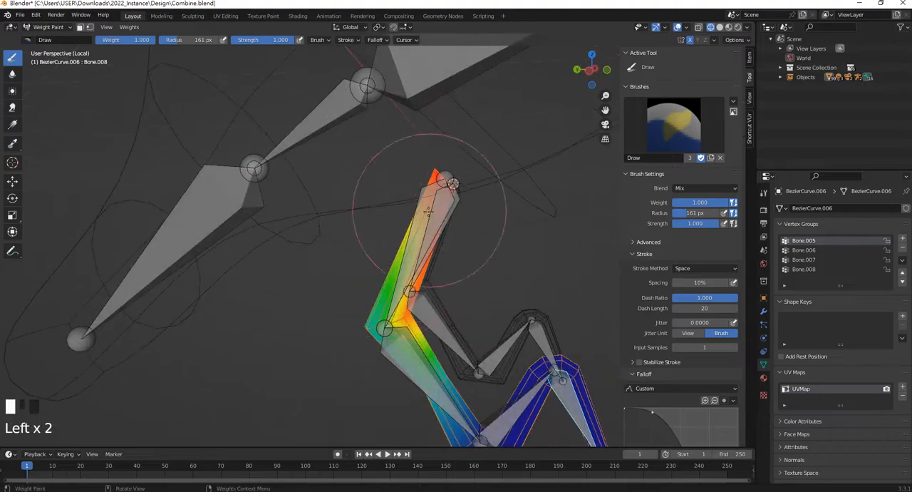
middle_click_drag(427, 211, 400, 213)
left_click(399, 212)
left_click(398, 217)
left_click(392, 230)
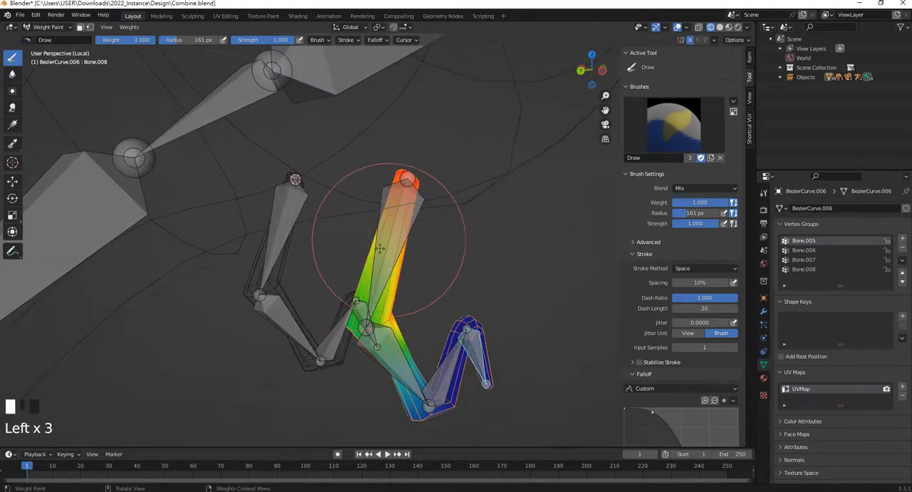
left_click(380, 248)
left_click(370, 258)
left_click(374, 261)
left_click(376, 263)
left_click(377, 265)
middle_click_drag(377, 264, 50, 74)
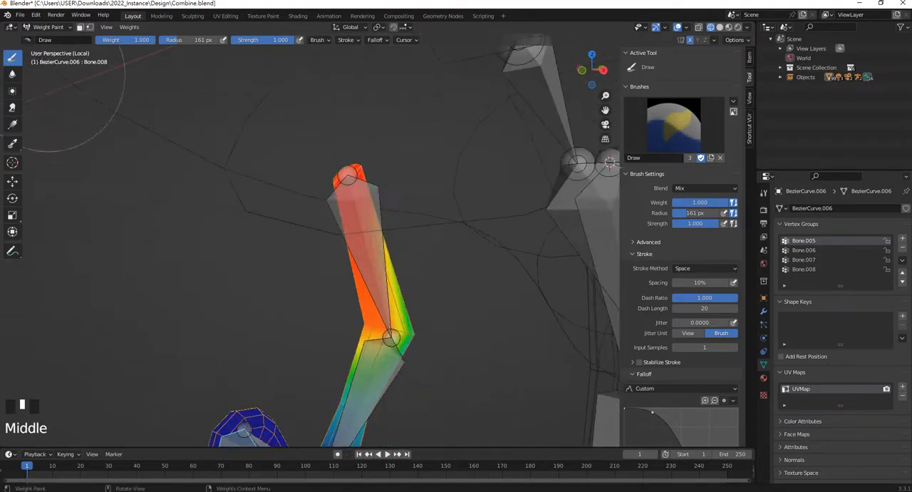
Switch back to the armature in Pose Mode and test the repainted far leg by moving its foot bone, cancelling the move
left_click(42, 27)
left_click(51, 35)
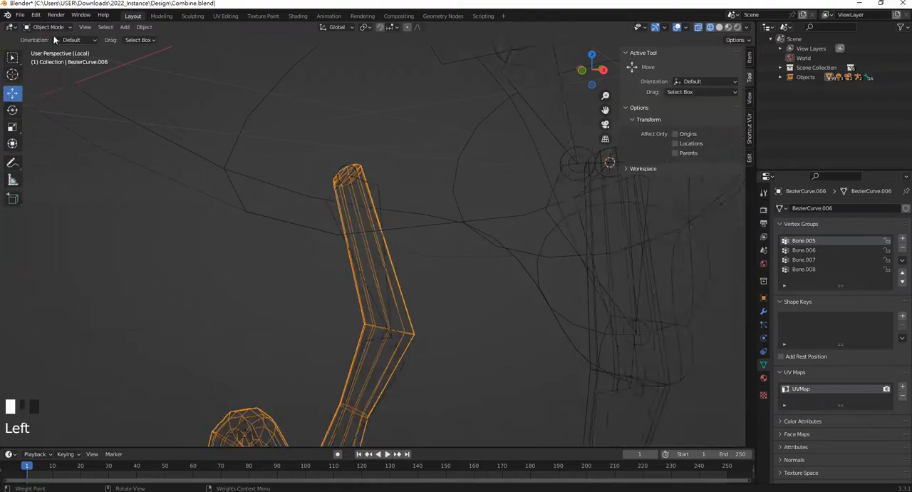
scroll(371, 214, "down", 3)
left_click(377, 195)
middle_click_drag(378, 195, 378, 210, "shift")
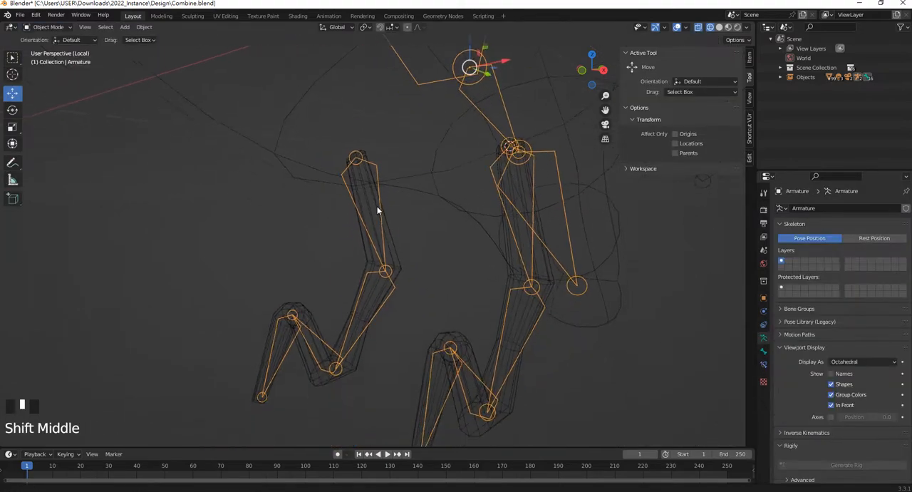
key("Tab")
left_click(45, 27)
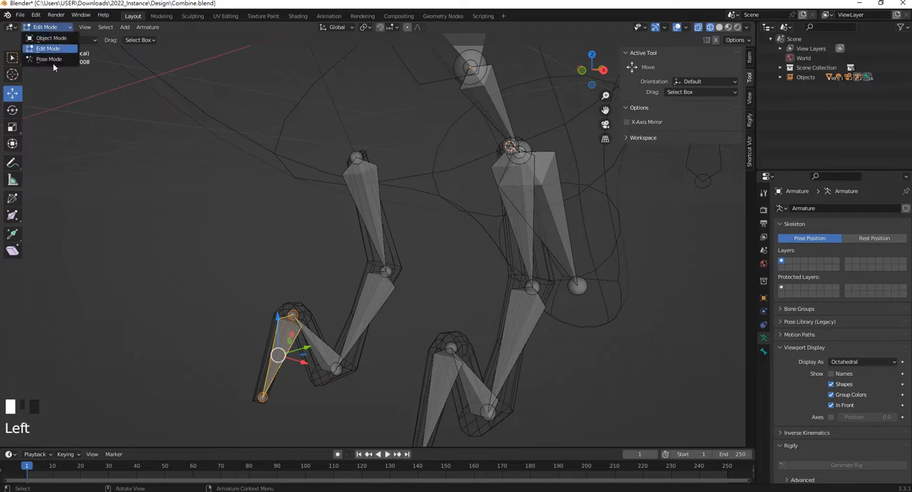
left_click(46, 59)
middle_click_drag(285, 285, 226, 334)
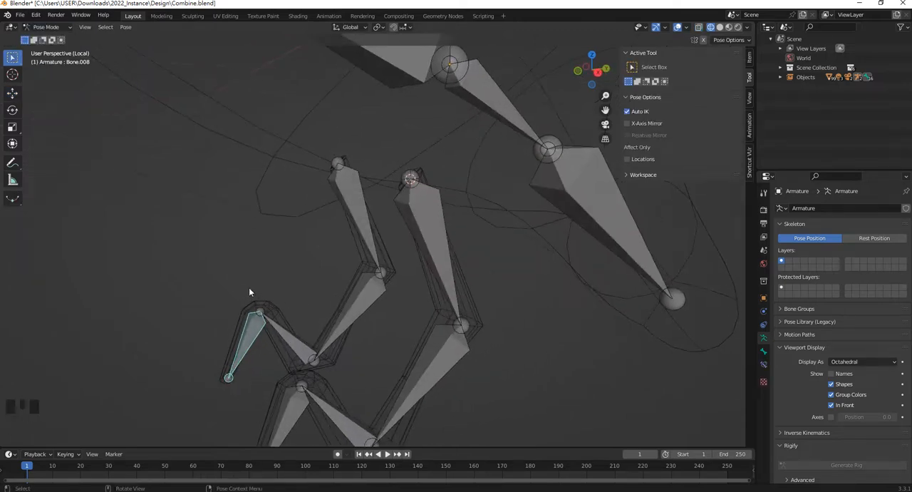
key("g")
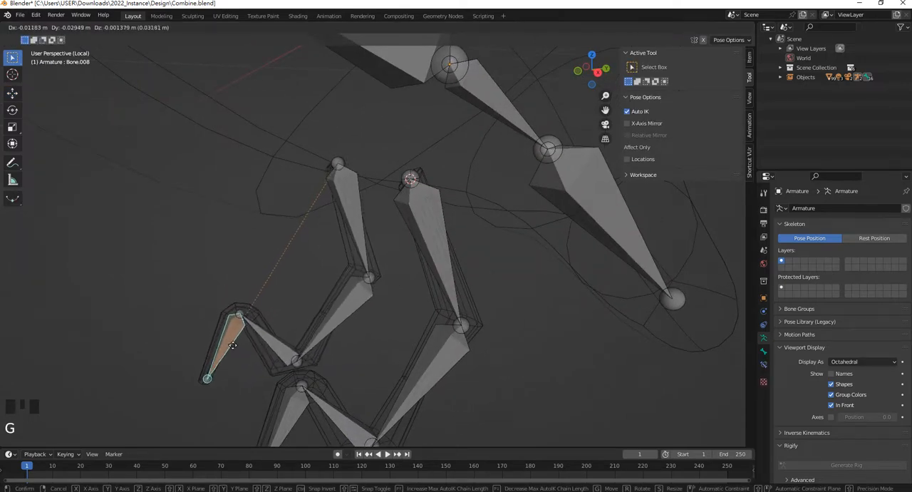
left_click(252, 323)
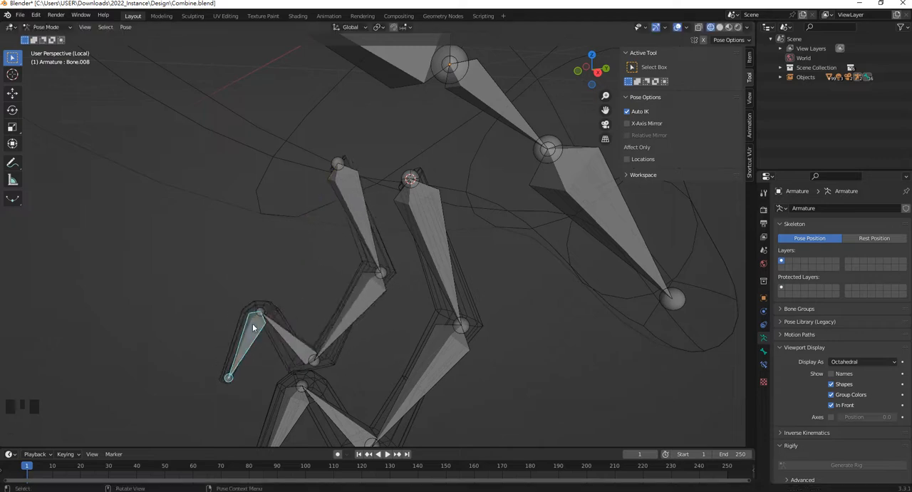
Check the armature in Edit Mode, return it to Pose Mode and select the bird's head bone
left_click(336, 268)
key("Tab")
scroll(336, 279, "down", 4)
middle_click_drag(336, 279, 393, 288, "shift")
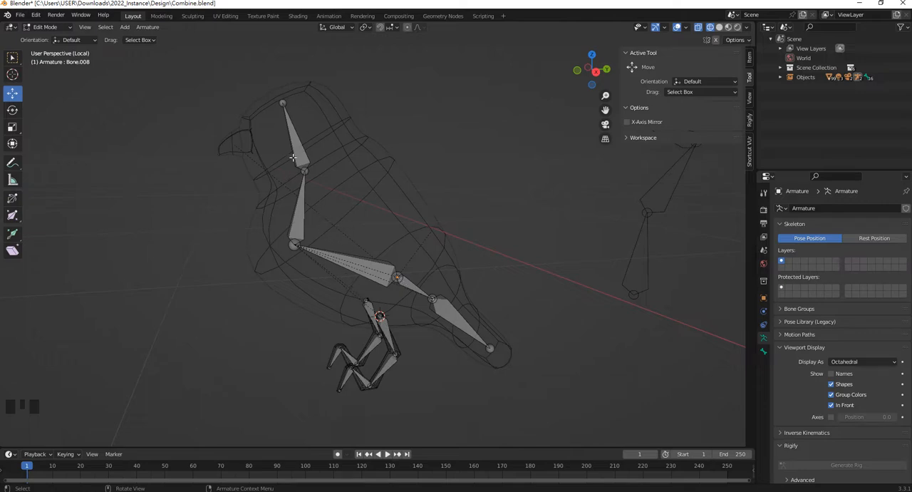
left_click(42, 30)
left_click(60, 62)
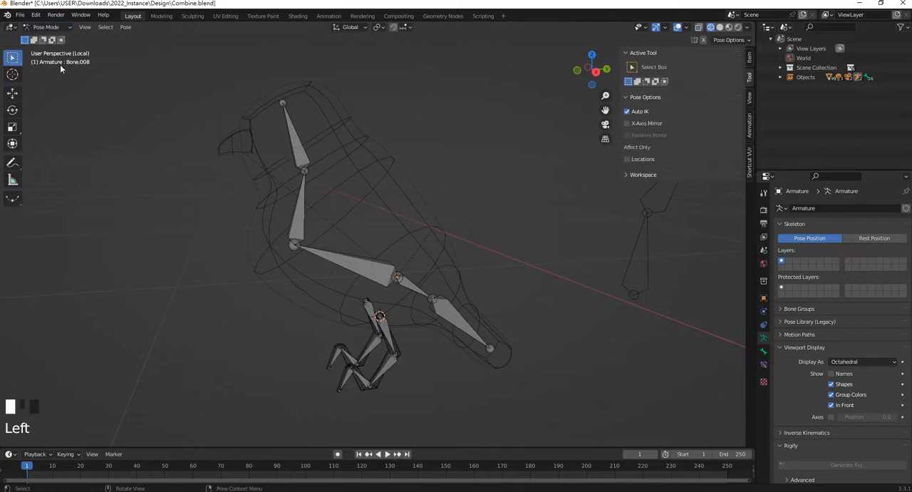
left_click(298, 148)
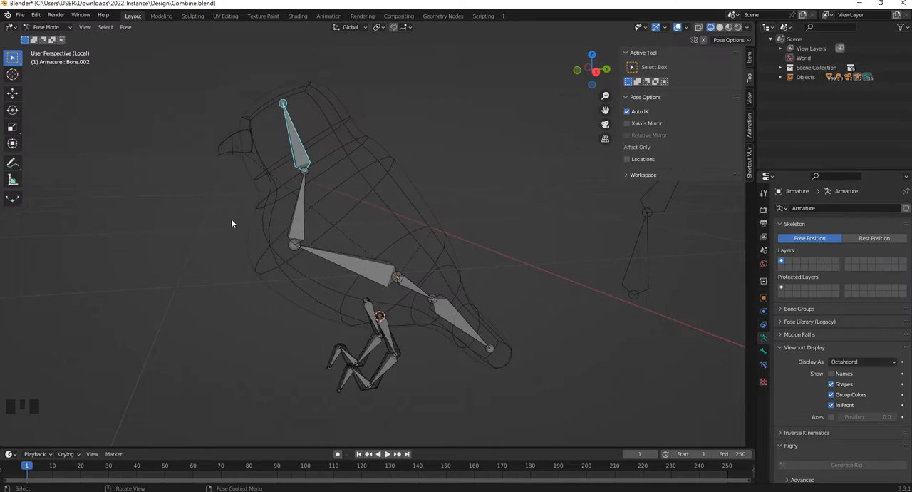
middle_click_drag(266, 254, 269, 199)
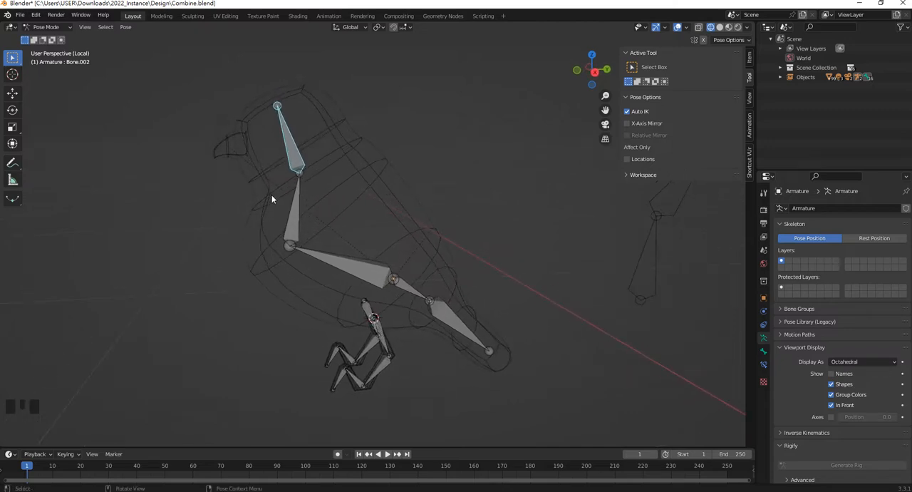
middle_click_drag(393, 189, 393, 205, "shift")
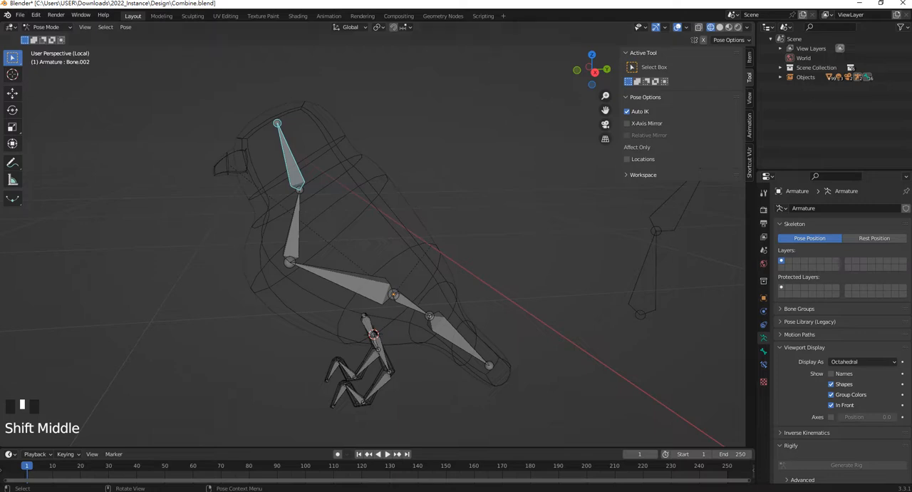
mouse_move(385, 490)
left_click(386, 460)
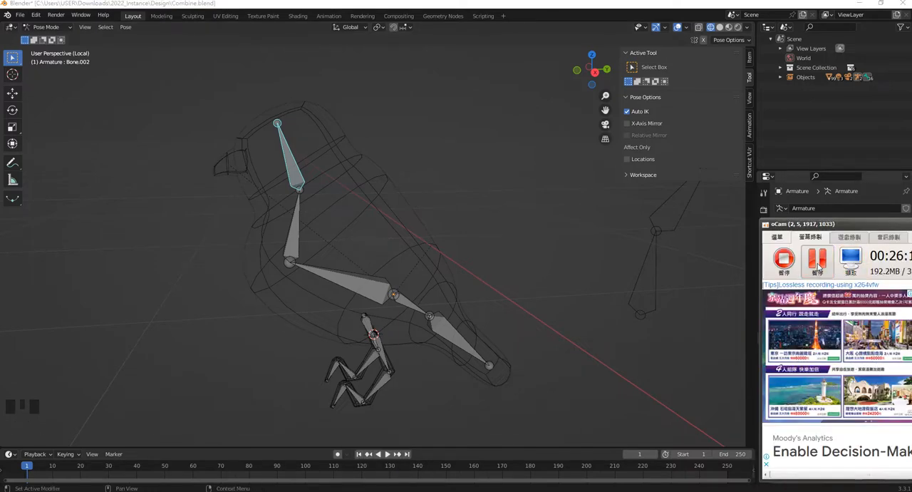
left_click(818, 261)
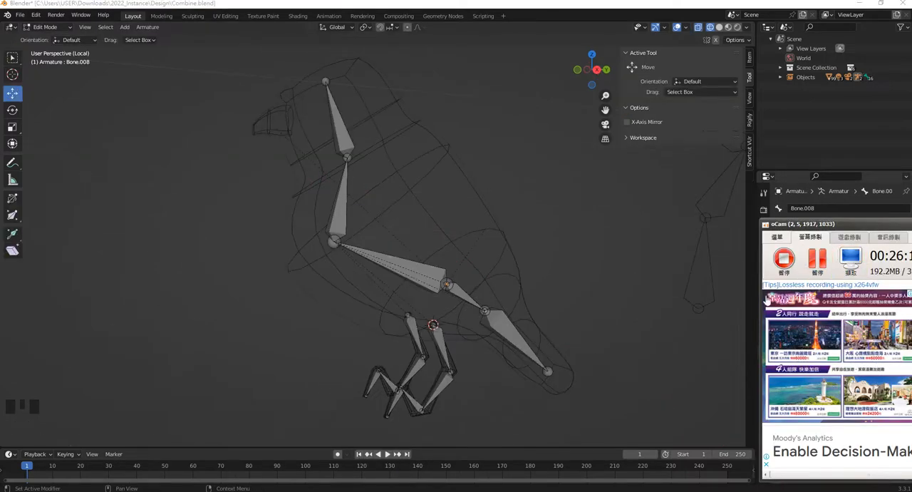
left_click(586, 309)
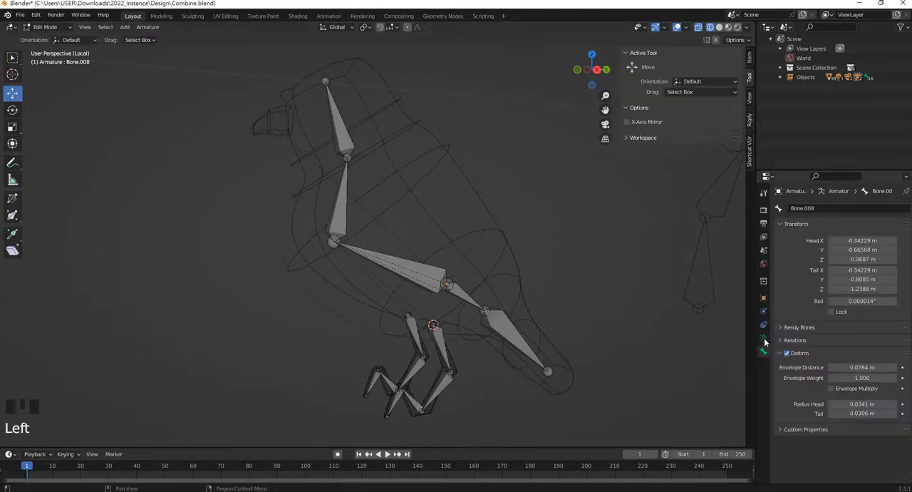
Show the armature's data properties, switch to Object Mode and expand the legacy pose library settings
left_click(764, 339)
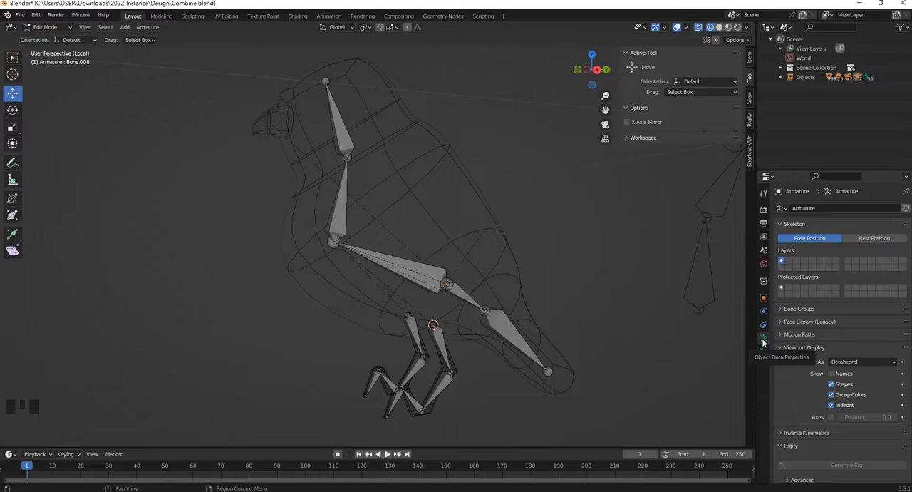
left_click(44, 26)
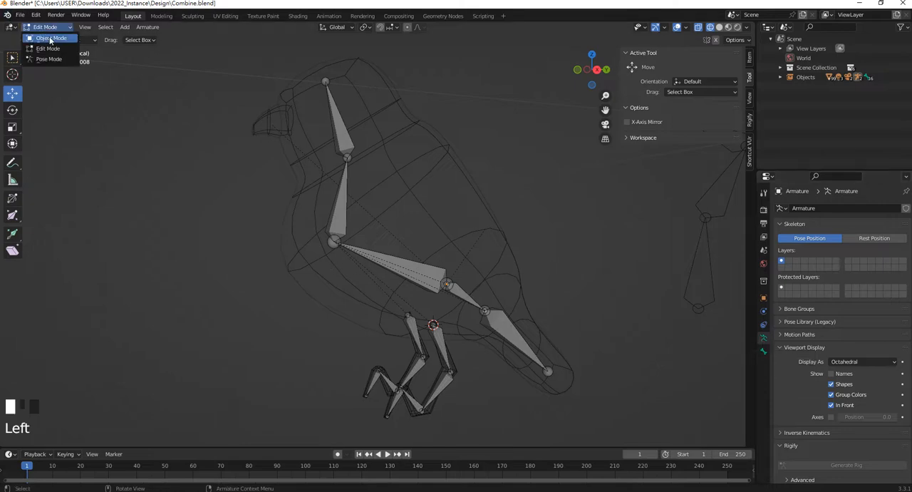
left_click(43, 30)
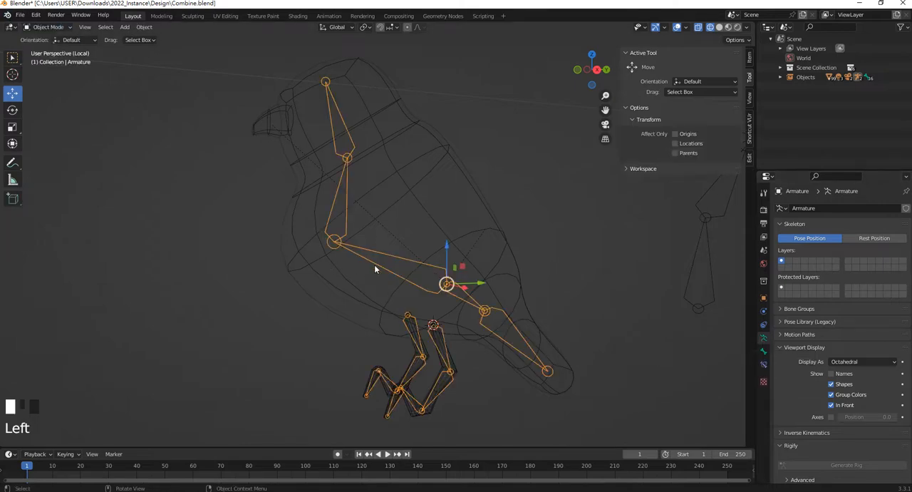
left_click(804, 322)
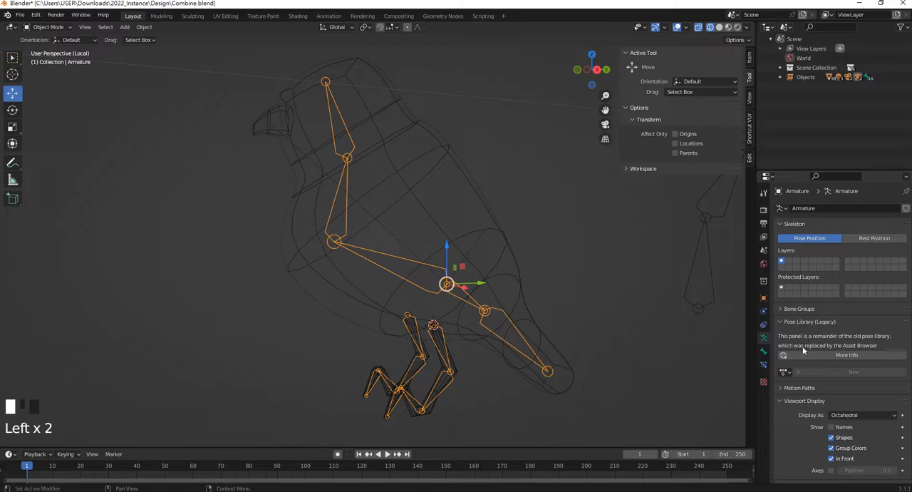
Check the list of existing pose libraries and open the additional information about the legacy pose library
left_click(791, 371)
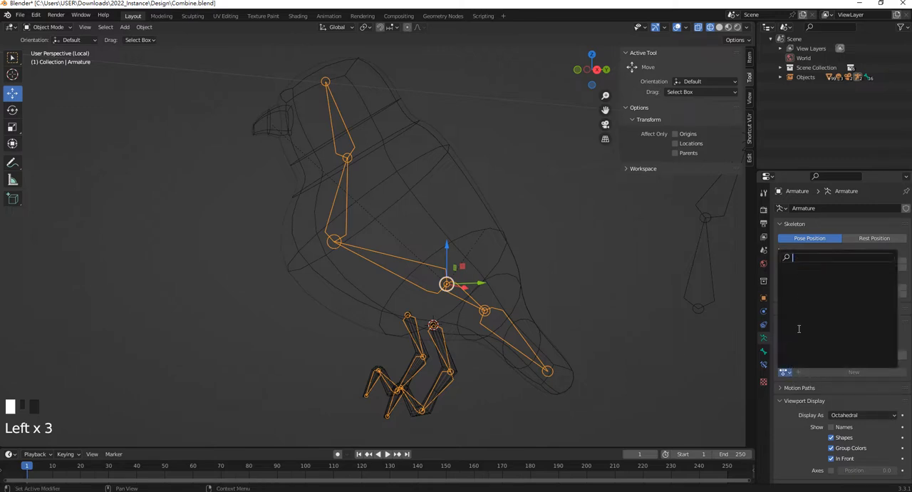
left_click(791, 373)
left_click(813, 354)
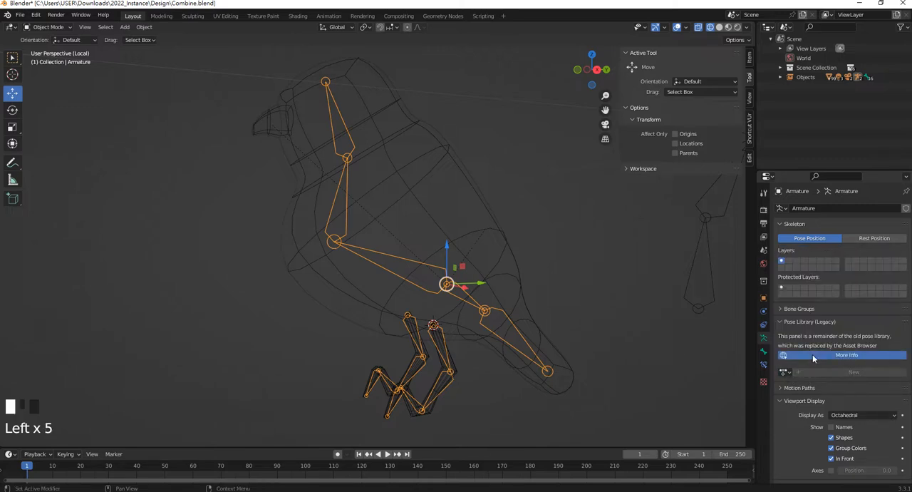
left_click(903, 5)
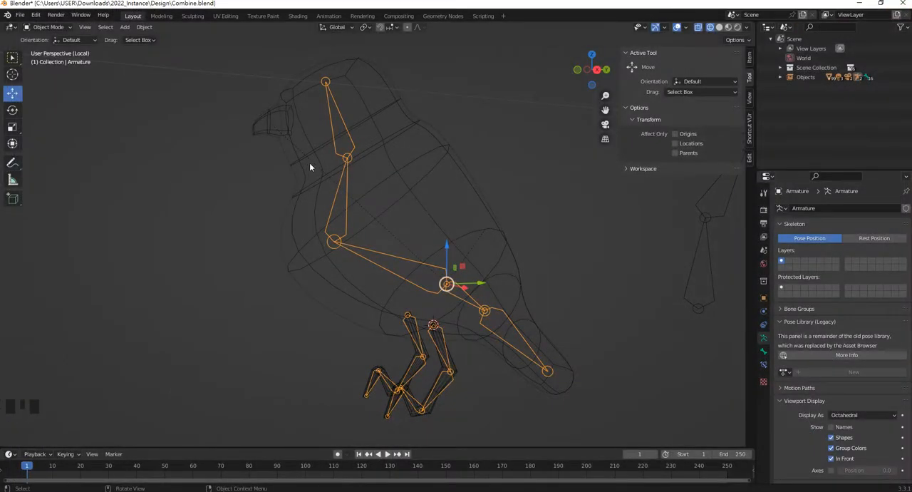
Return the armature to Pose Mode and create a new legacy pose library
left_click(48, 28)
left_click(48, 60)
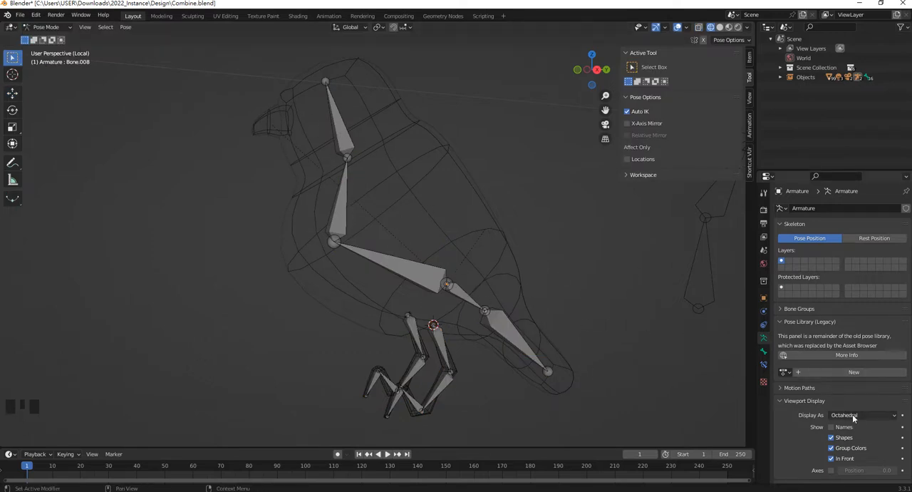
left_click(855, 378)
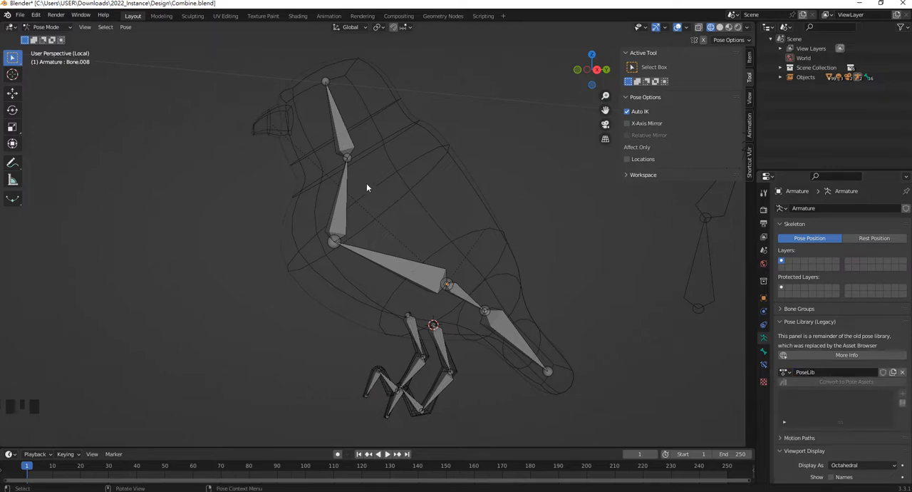
Box-select all of the bird's bones and expand the filter options of the pose list
scroll(369, 217, "down", 1)
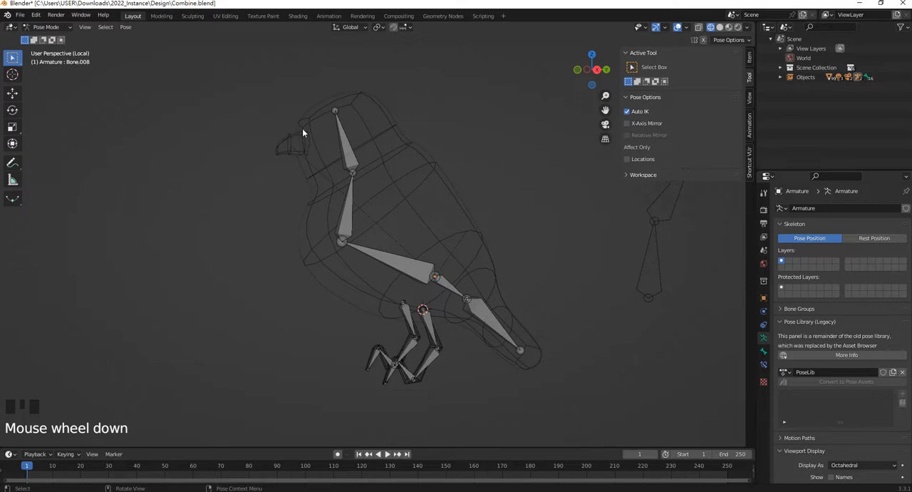
left_click_drag(305, 101, 635, 426)
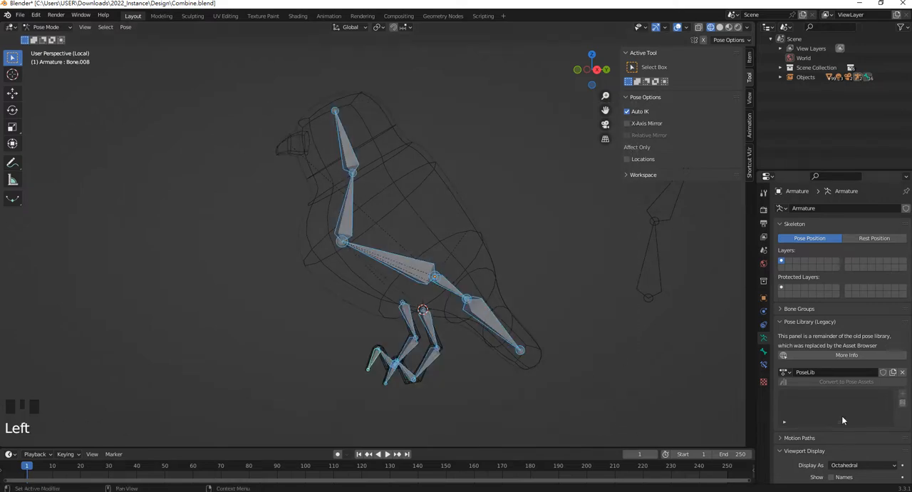
middle_click_drag(509, 328, 867, 404)
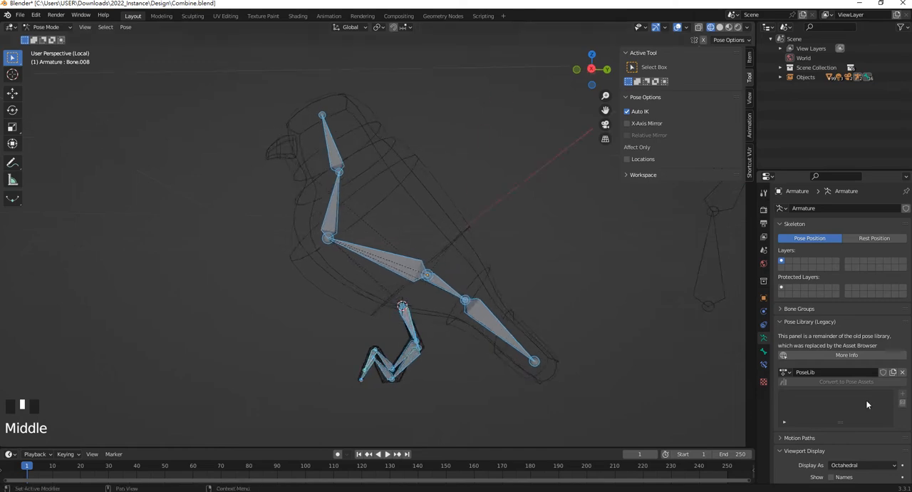
scroll(815, 394, "down", 2)
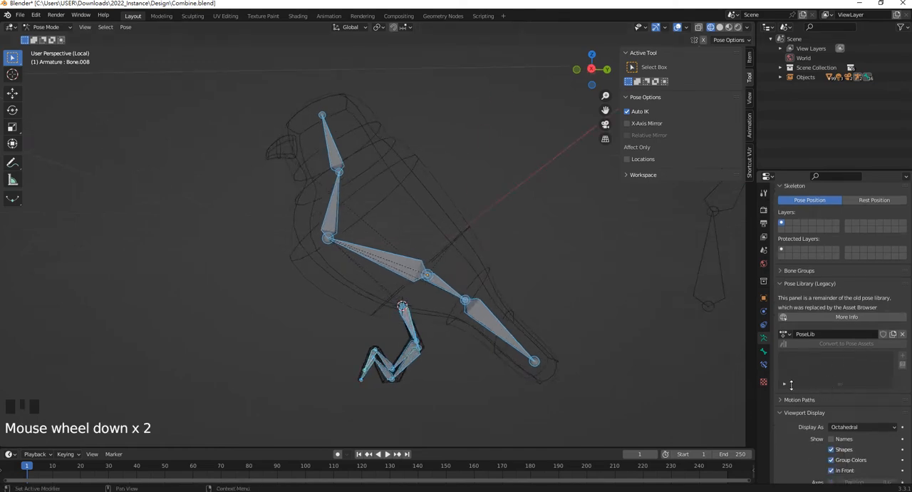
left_click(783, 387)
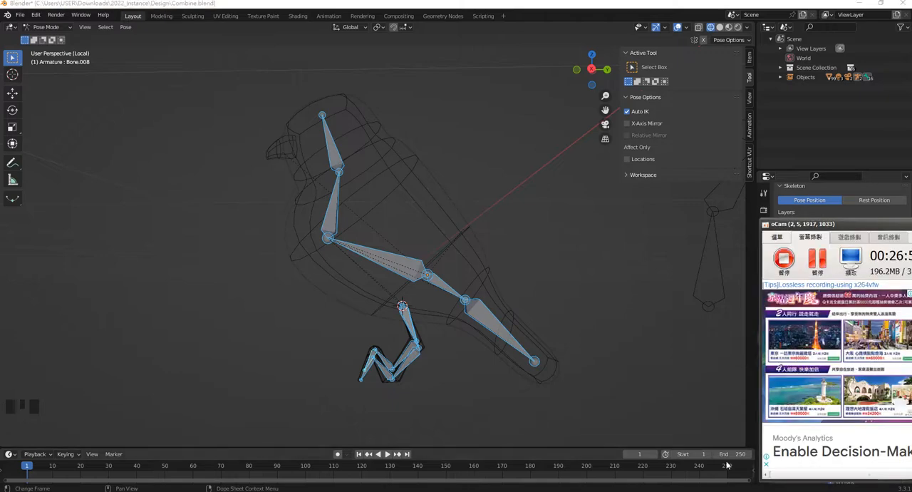
Reselect all of the bird's bones and add the current pose to PoseLib as a new entry
left_click(817, 263)
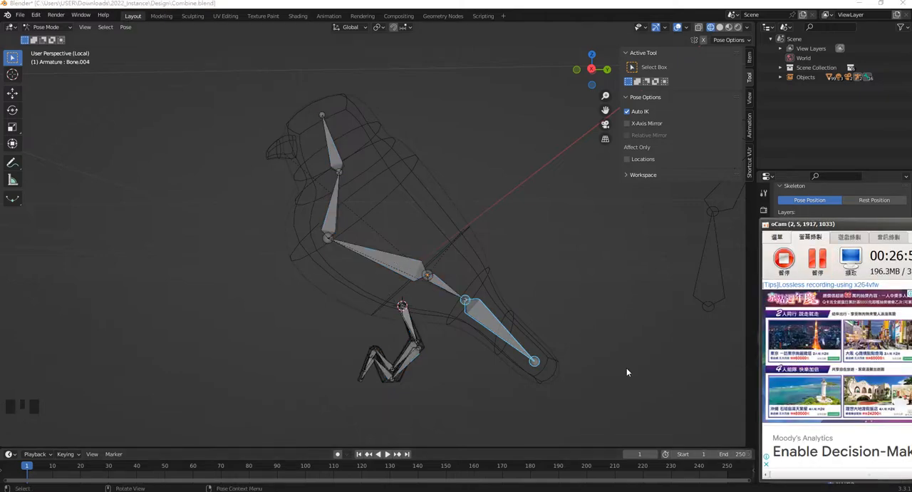
left_click(626, 369)
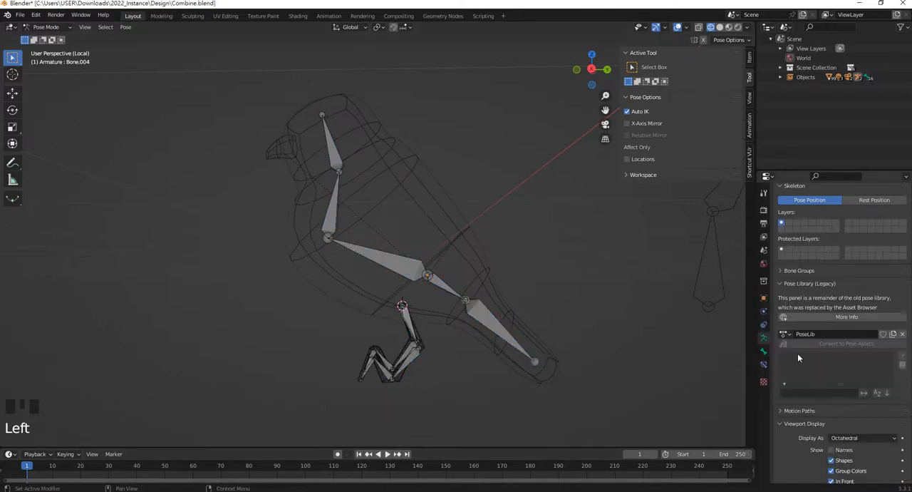
left_click_drag(574, 404, 276, 90)
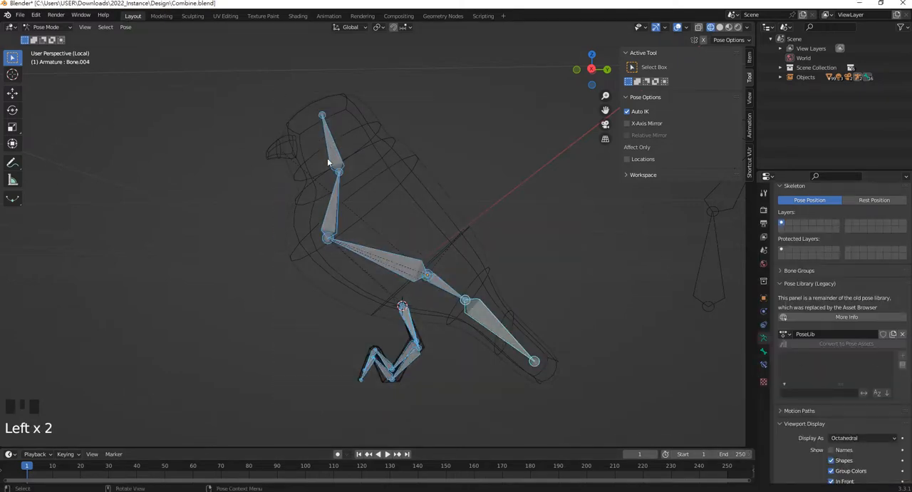
left_click(903, 359)
left_click(850, 355)
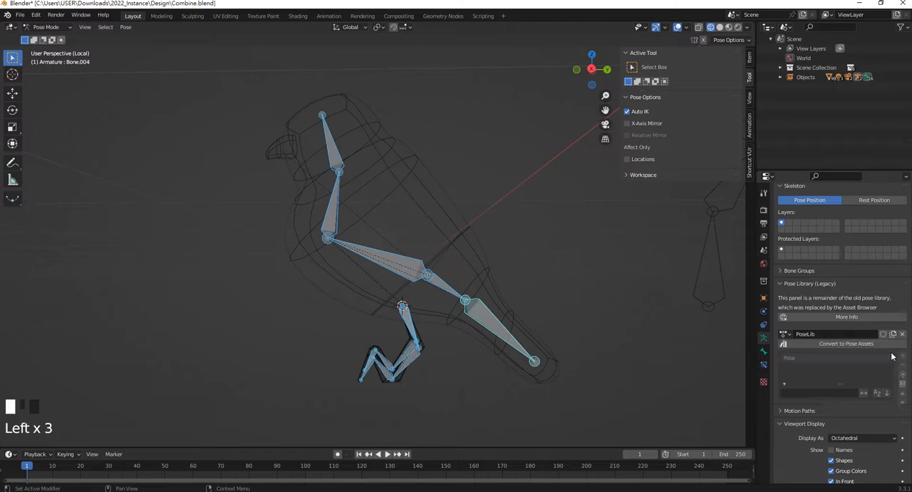
Rename the stored pose to OGPose
double_click(791, 359)
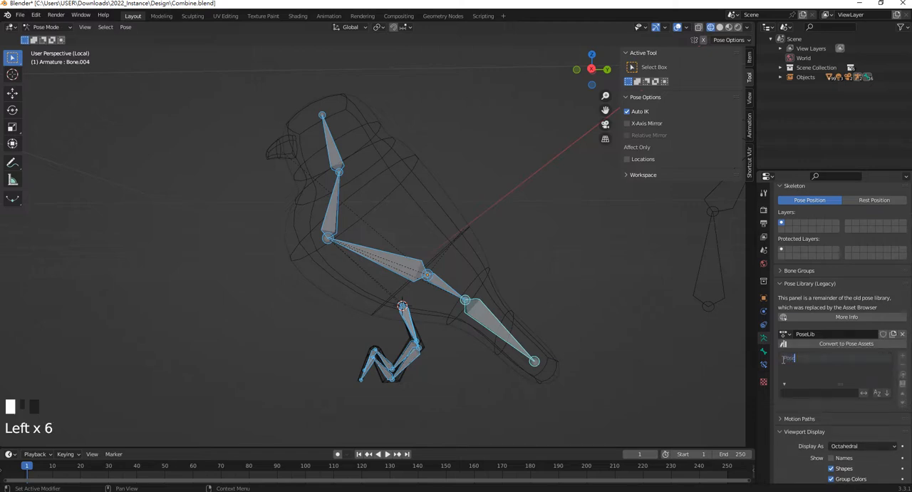
type("OG")
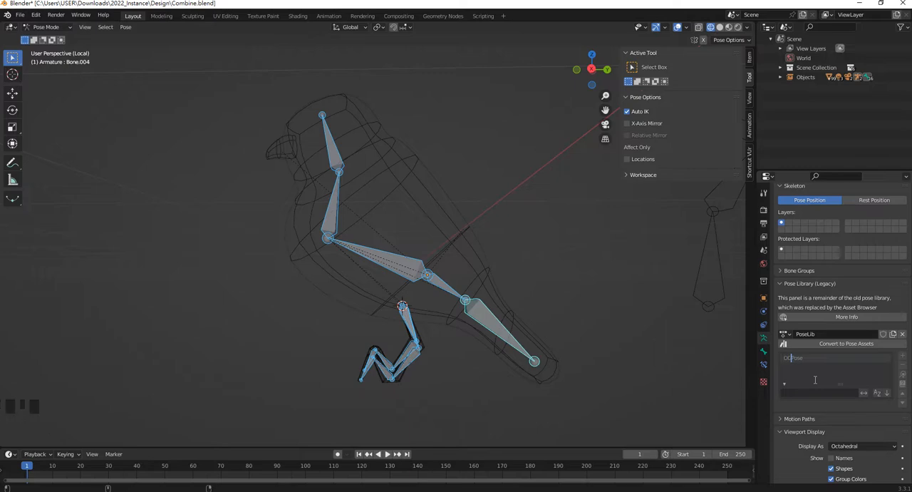
key("Return")
left_click(549, 334)
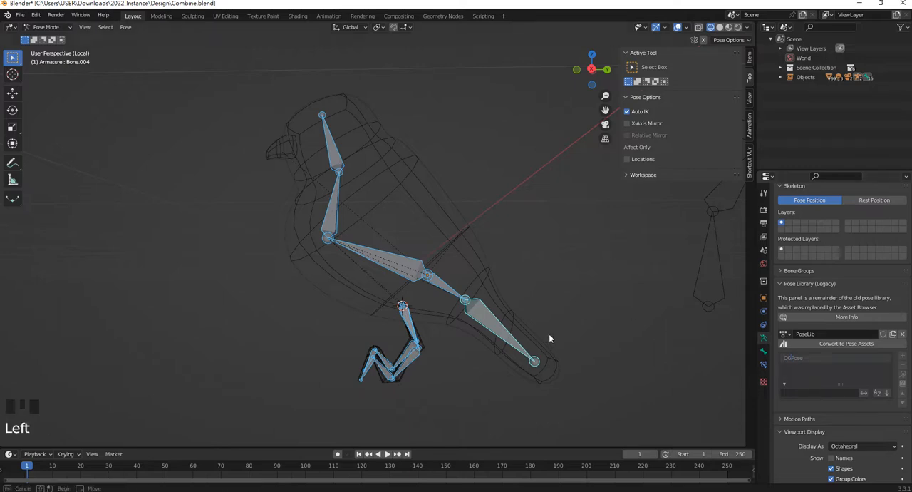
Pose the head bone Bone.002 by moving it forward and down, and rotate it to tilt the head sideways
left_click(345, 158)
left_click(334, 149)
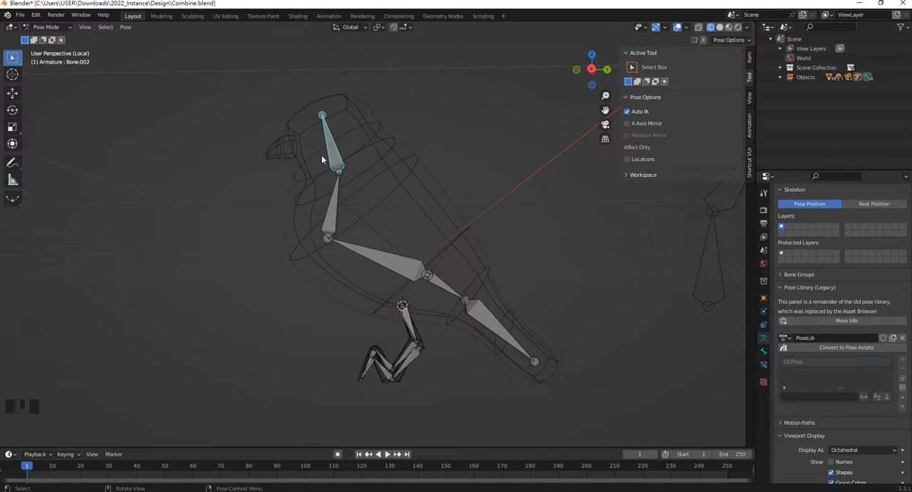
key("g")
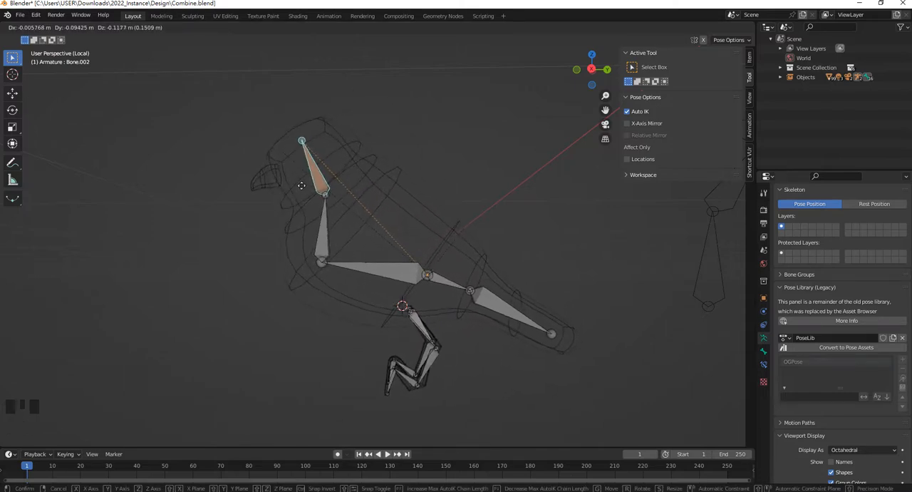
left_click(327, 189)
middle_click_drag(328, 189, 395, 202)
key("r")
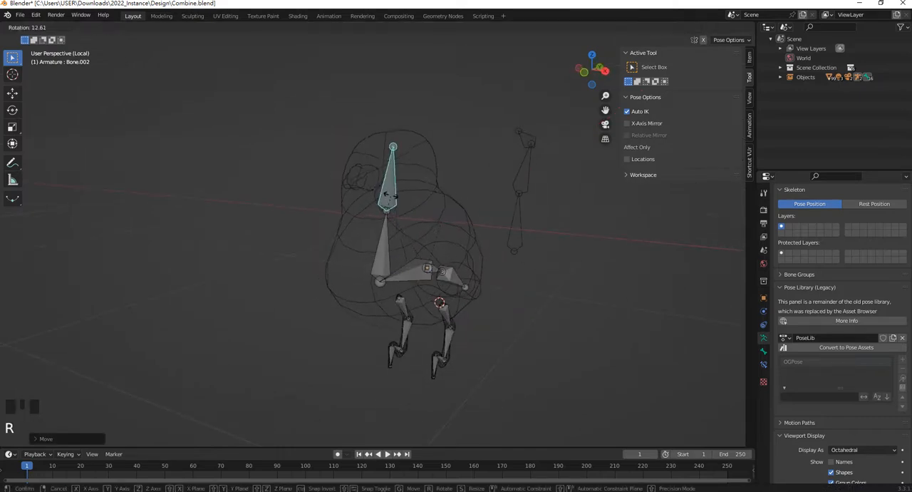
left_click(388, 194)
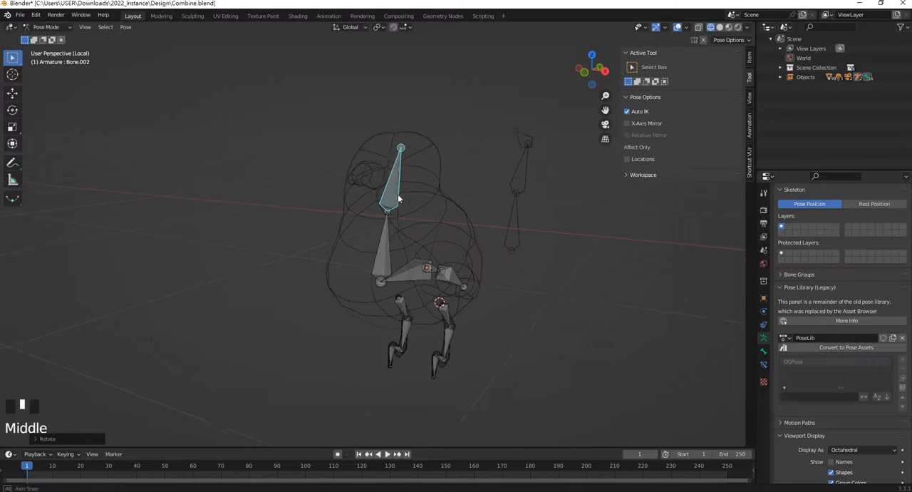
mouse_move(398, 194)
middle_mouse_down()
mouse_move(442, 190)
mouse_move(390, 190)
mouse_move(398, 204)
middle_mouse_up()
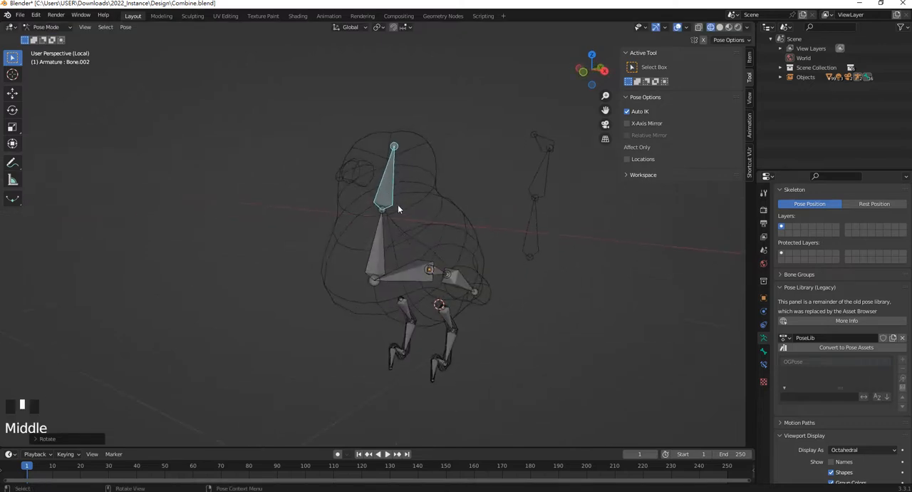
Switch the viewport to Material Preview and move the foot bone Bone.012 to adjust the leg pose
key("z")
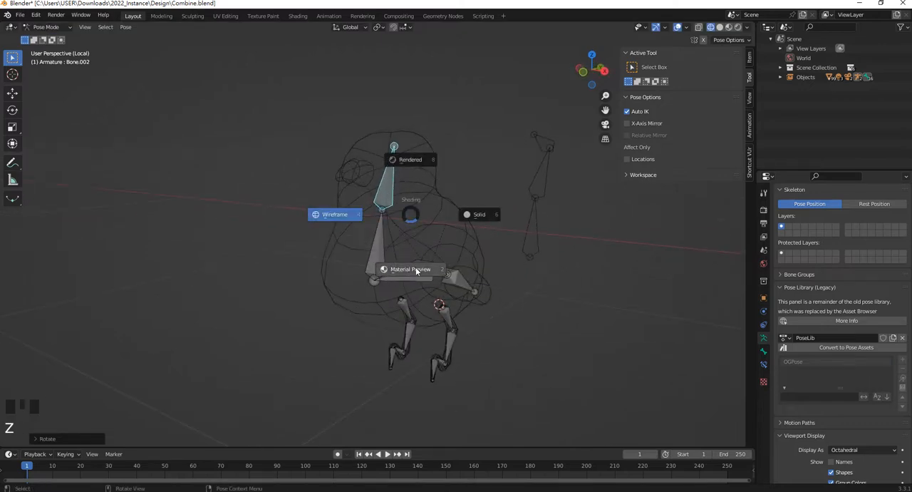
left_click(416, 270)
mouse_move(411, 189)
middle_mouse_down()
mouse_move(469, 183)
mouse_move(399, 188)
mouse_move(463, 194)
middle_mouse_up()
left_click(383, 385)
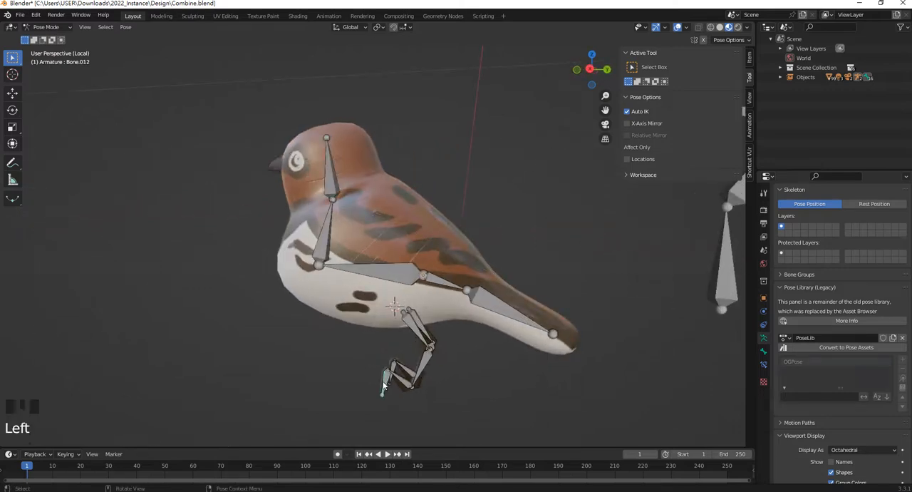
middle_click_drag(383, 386, 409, 255, "shift")
key("g")
left_click(343, 371)
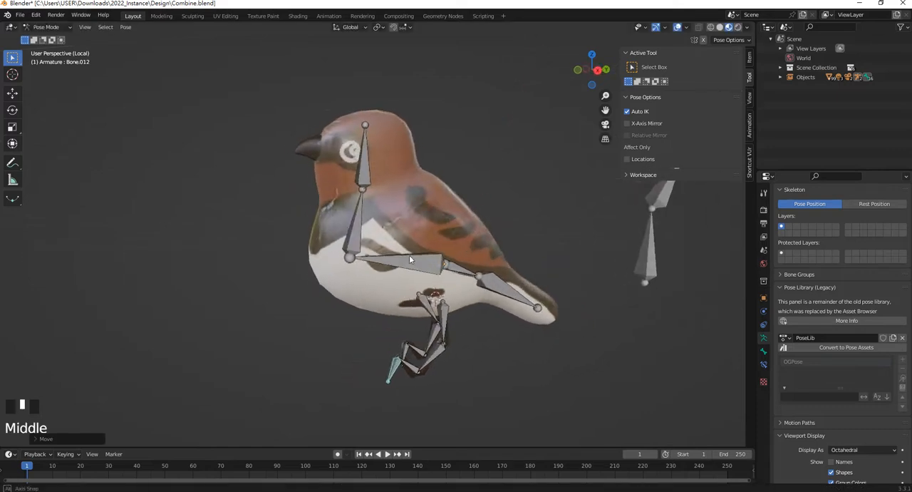
Add the current pose to PoseLib as a new entry and name it HeadPose
left_click(902, 368)
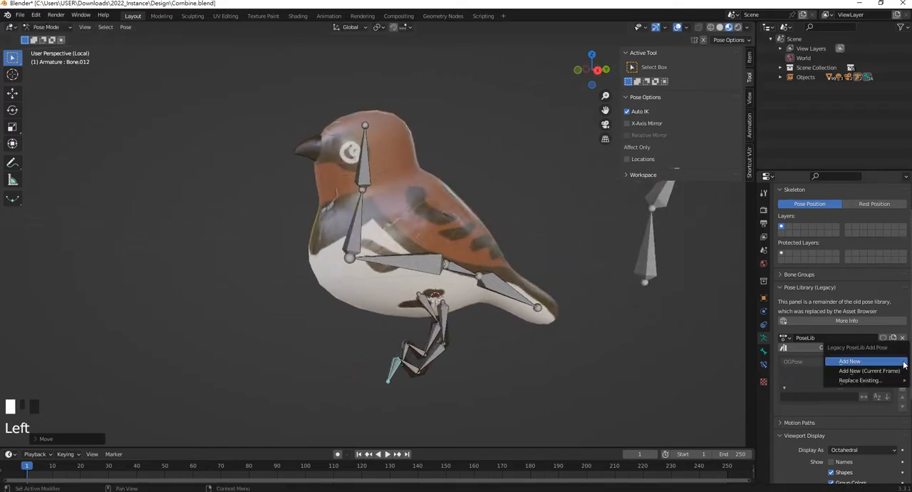
left_click(810, 378)
double_click(805, 371)
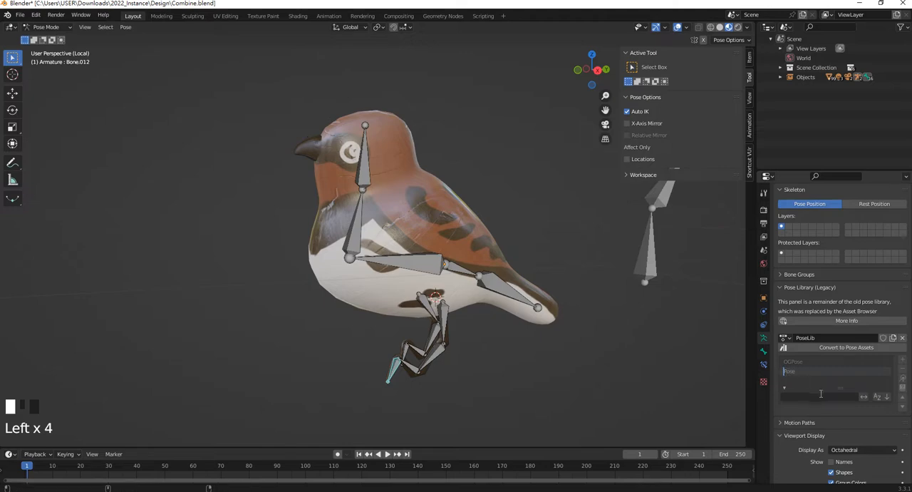
type("Head")
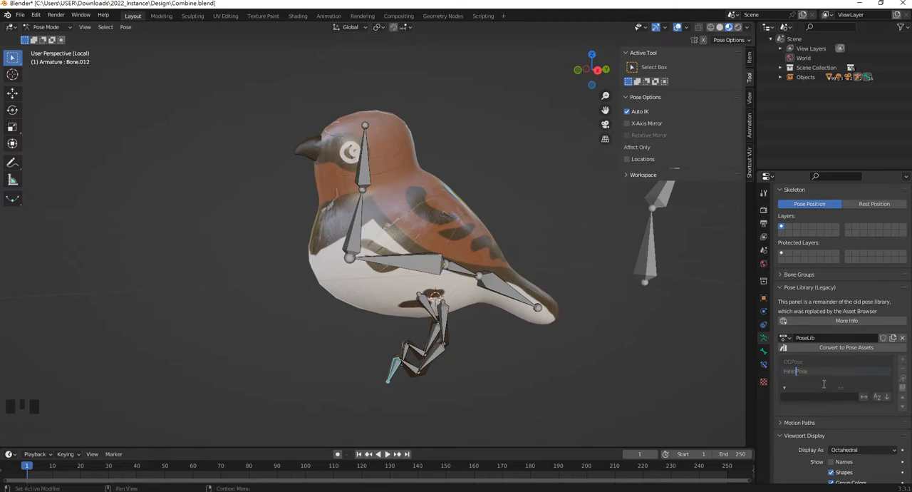
left_click(576, 364)
Select all of the bird's bones and apply the stored OGPose from PoseLib to them
middle_click_drag(495, 289, 542, 278)
left_click(368, 168)
middle_click_drag(399, 175, 422, 180)
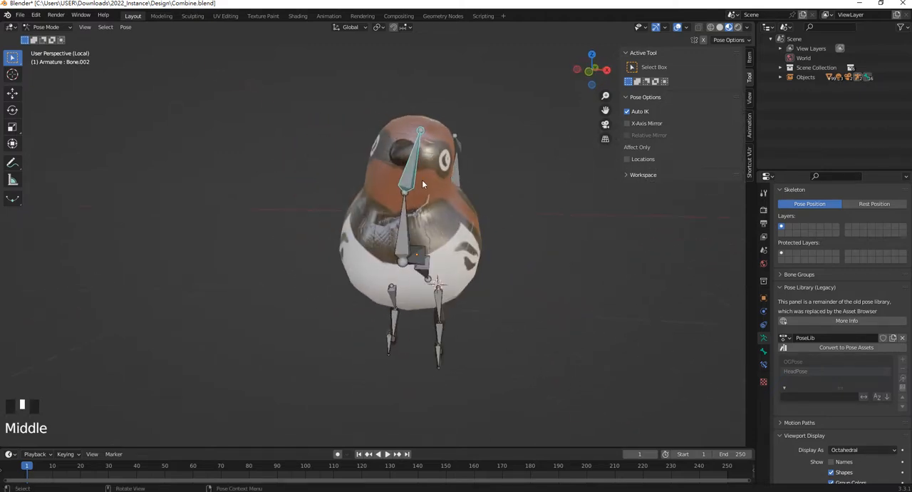
scroll(422, 180, "down", 1, "shift")
middle_click_drag(624, 326, 586, 308)
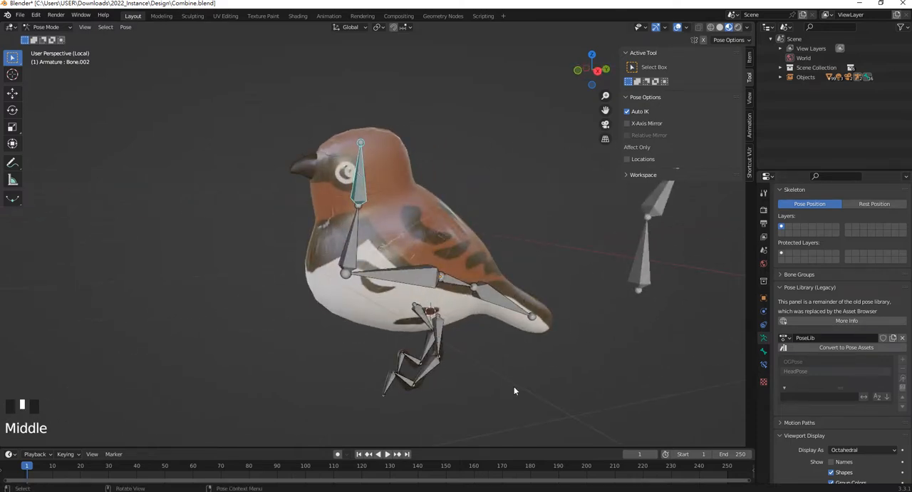
left_click_drag(549, 406, 353, 151)
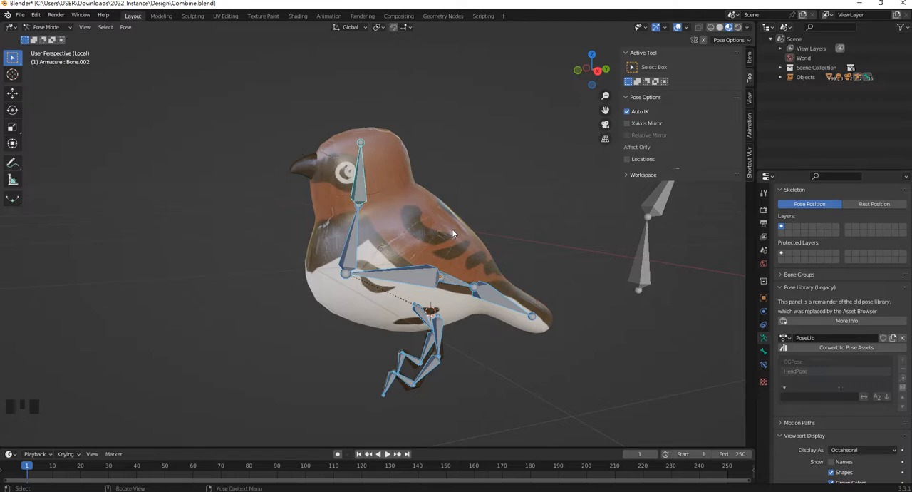
key("alt+r")
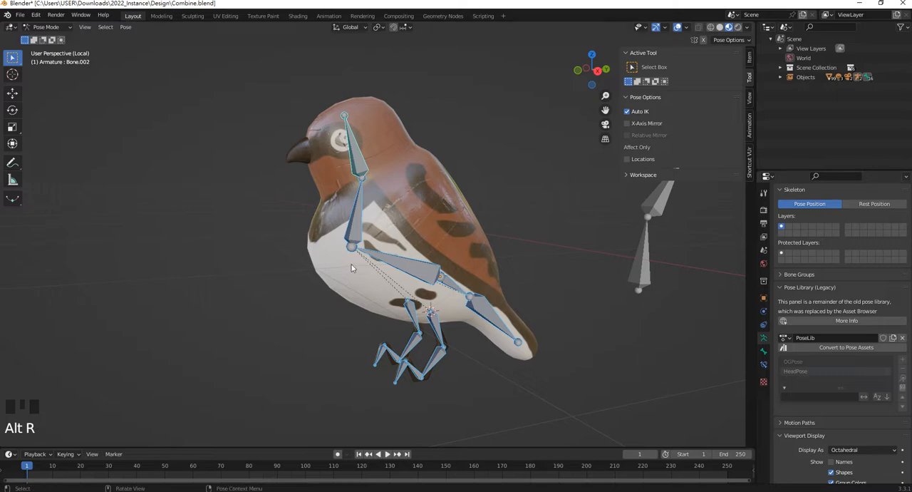
key("ctrl+z")
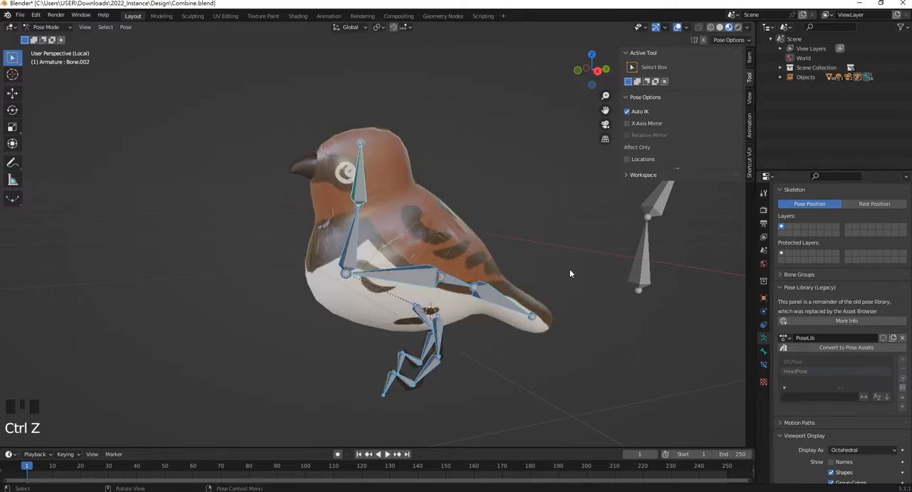
left_click(800, 361)
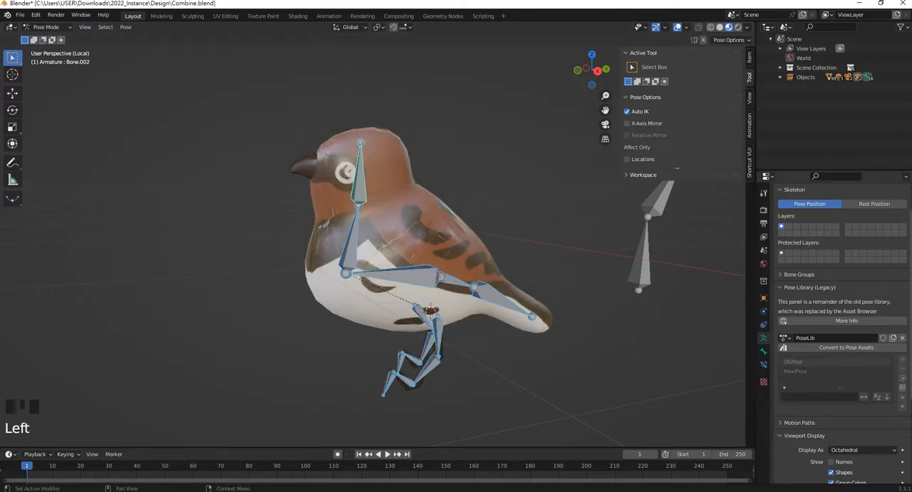
left_click(903, 380)
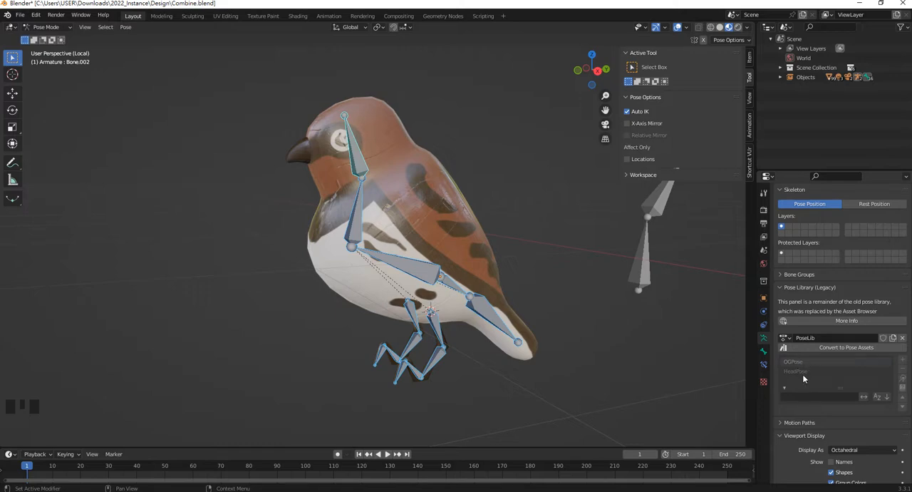
Rotate the head bone Bone.002 around the global Z axis to turn the bird's head sideways
left_click(803, 371)
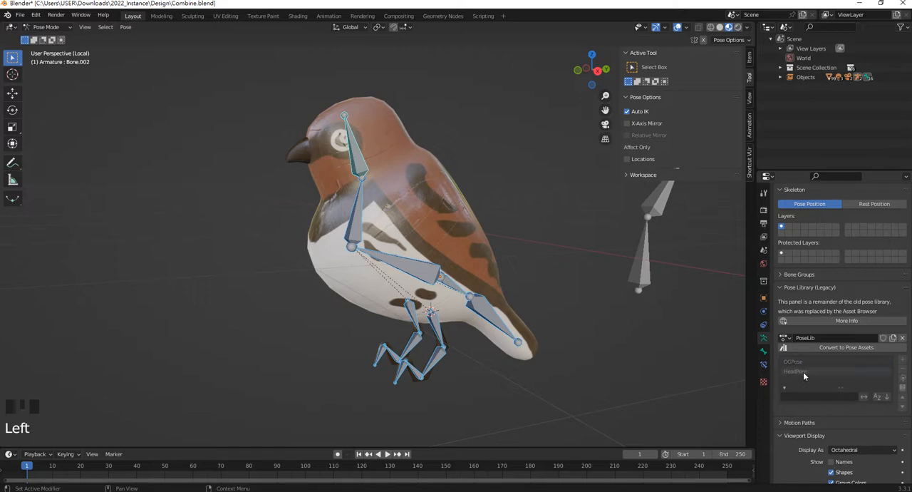
middle_click_drag(541, 245, 435, 214)
left_click(407, 160)
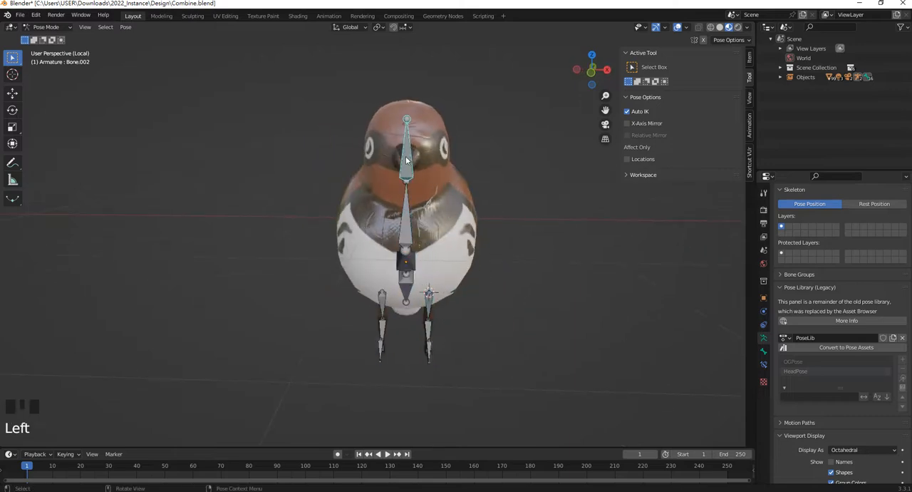
middle_click_drag(409, 164, 443, 157)
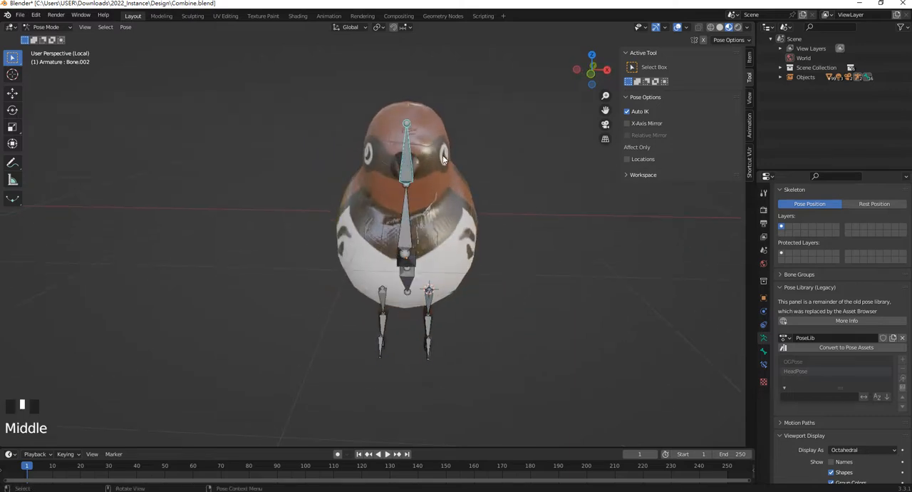
key("r")
key("z")
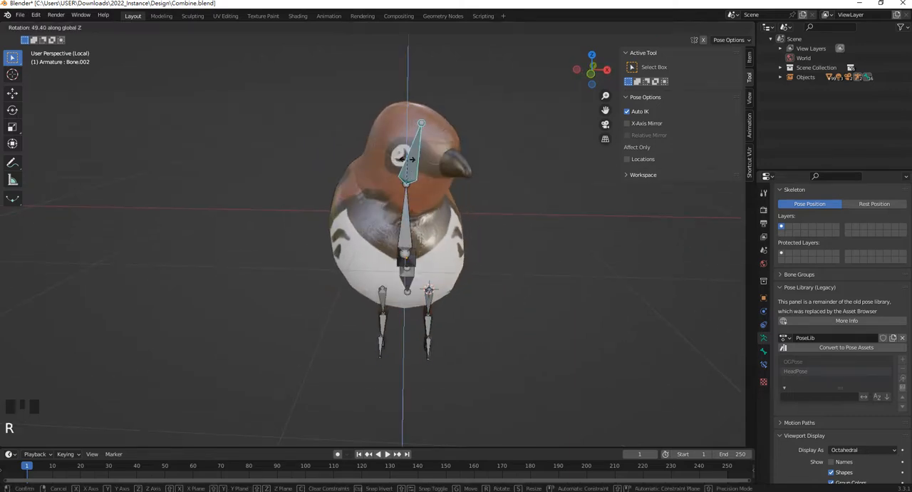
left_click(527, 193)
Move the foot bone Bone.008 forward so that this leg steps ahead of the body
middle_click_drag(527, 193, 367, 354)
left_click(379, 362)
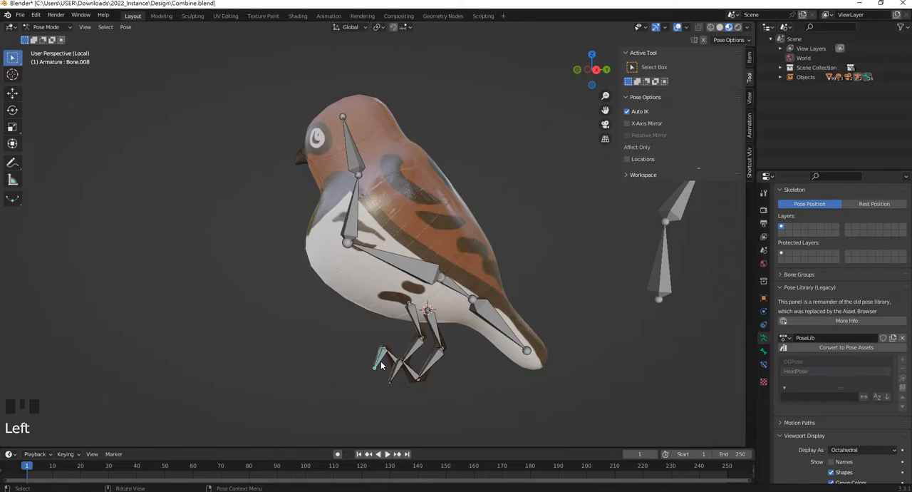
key("g")
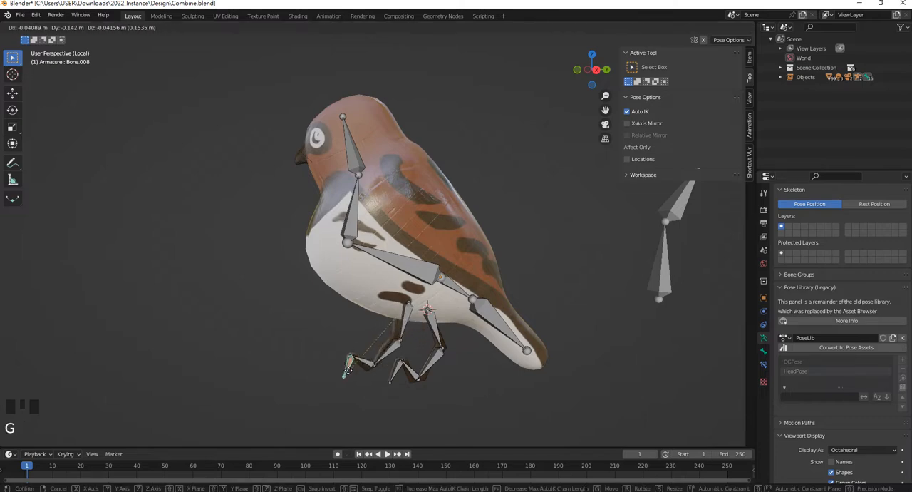
left_click(349, 370)
Reposition the other foot bone, Bone.012, moving it backward and slightly down to set that leg behind
left_click(392, 378)
key("g")
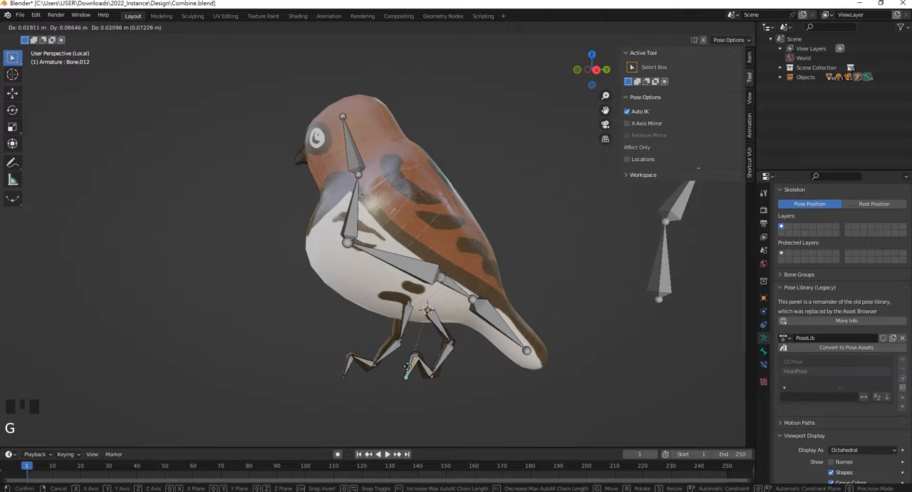
left_click(376, 341)
mouse_move(376, 341)
middle_mouse_down()
mouse_move(332, 326)
mouse_move(374, 351)
middle_mouse_up()
key("g")
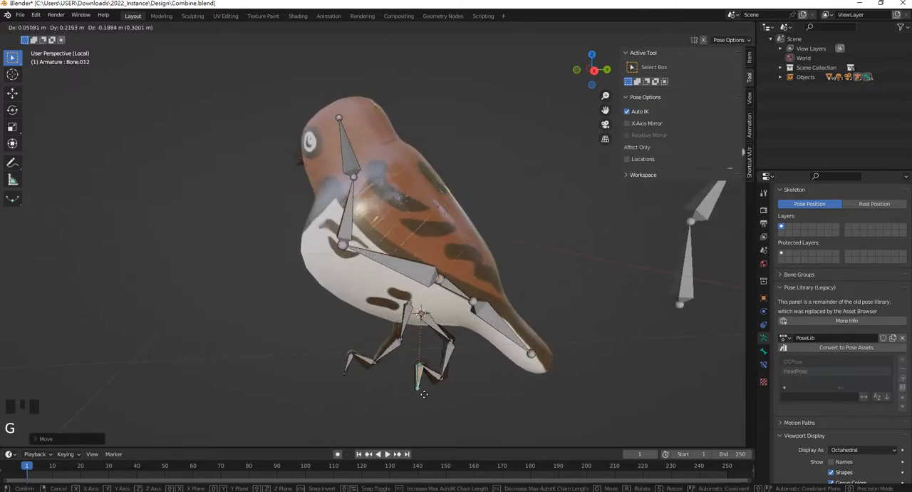
left_click(422, 387)
Select all of the bird's bones and store their pose in PoseLib as a new entry named HeadLPose
middle_click_drag(422, 387, 539, 358)
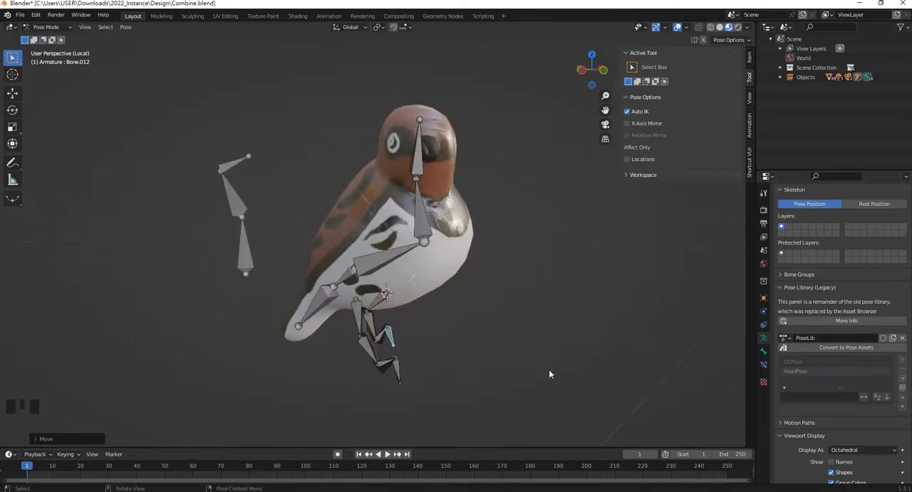
key("a")
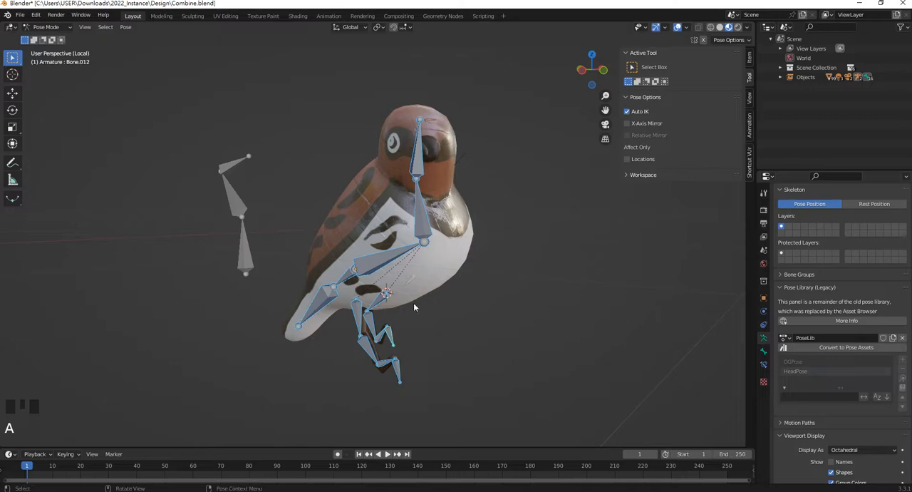
left_click(902, 359)
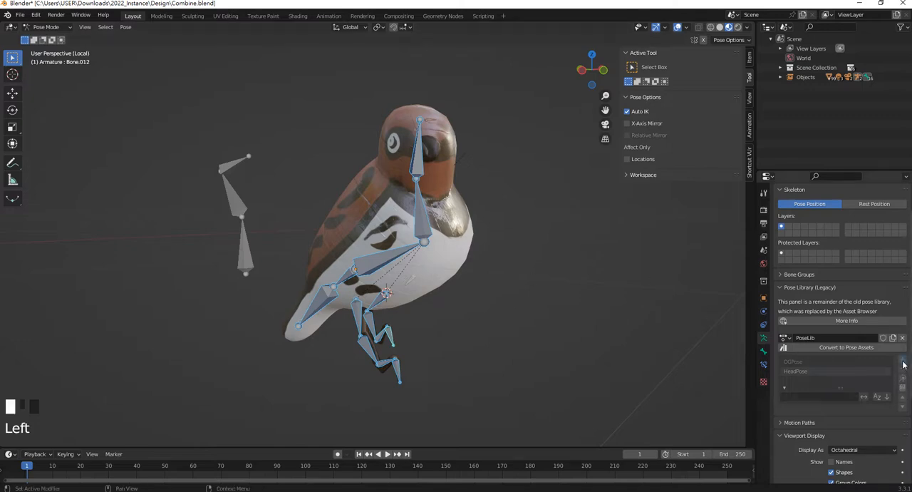
left_click(884, 370)
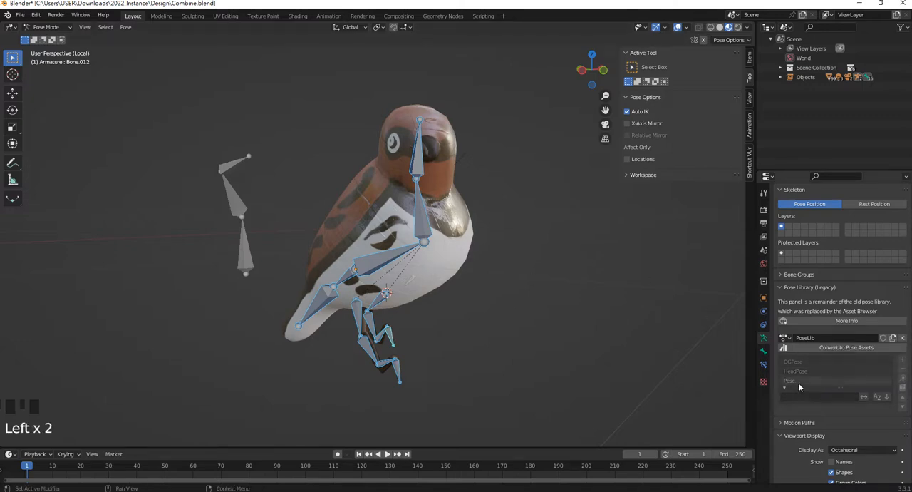
double_click(799, 382)
type("HeadLPos")
left_click(662, 328)
Enlarge the timeline area and apply the stored OGPose to all of the bird's bones
scroll(443, 304, "up", 2)
middle_click_drag(443, 305, 354, 309)
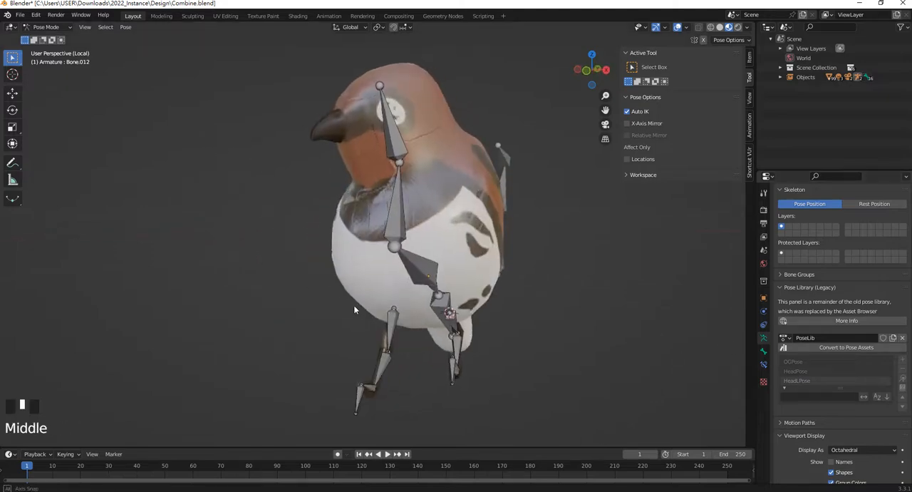
left_click_drag(427, 449, 798, 398)
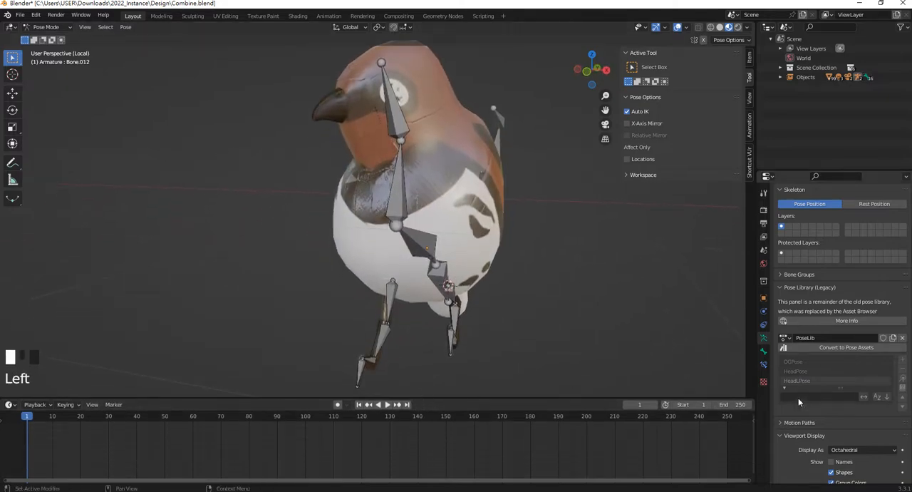
left_click(795, 365)
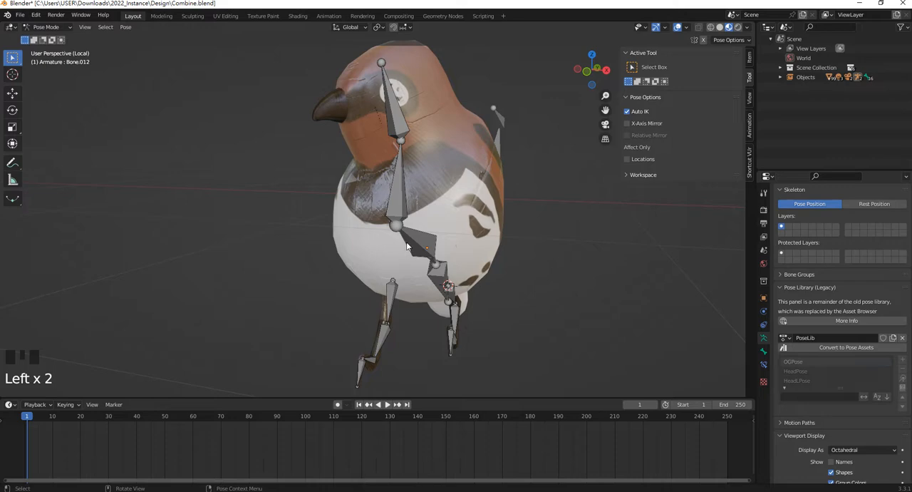
key("a")
left_click(902, 384)
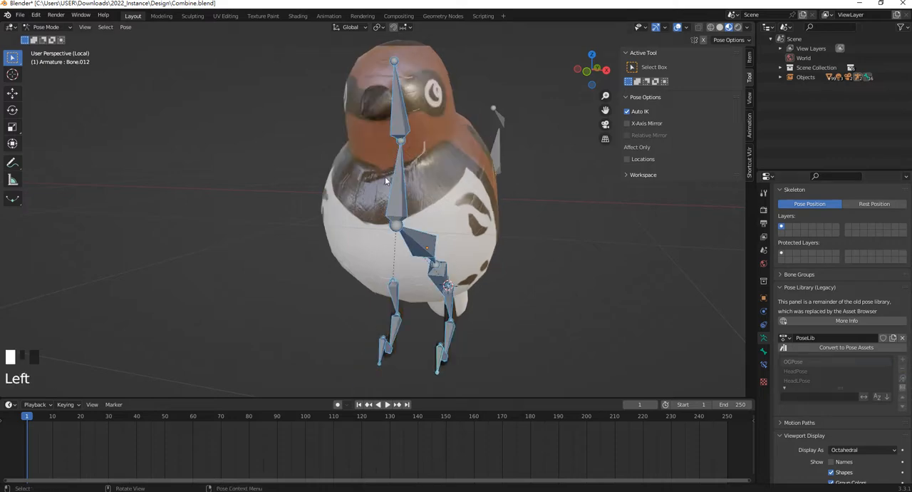
Insert a Location & Rotation keyframe for all of the bird's bones at frame 1
scroll(459, 248, "down", 4)
middle_click_drag(465, 244, 411, 249)
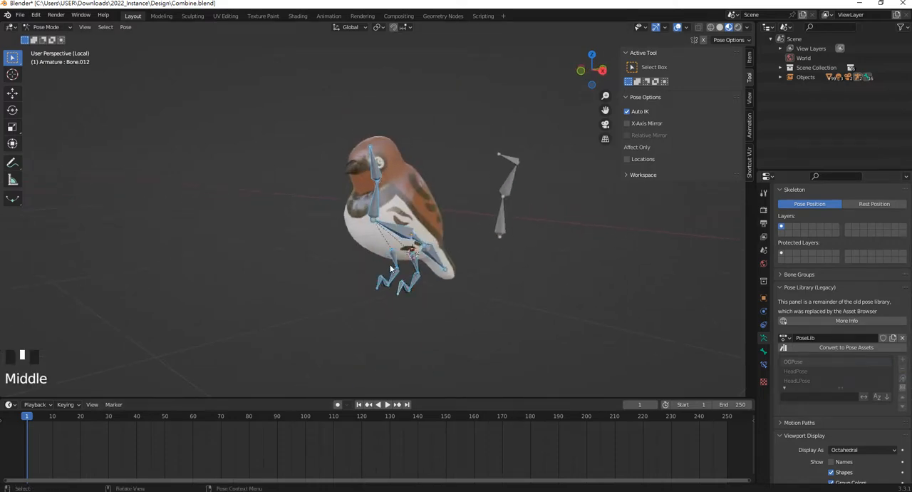
scroll(410, 249, "up", 1)
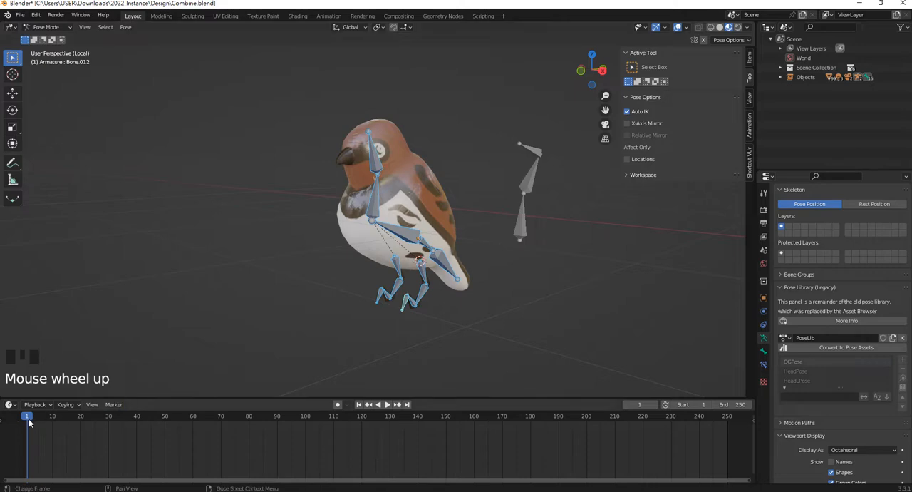
scroll(431, 196, "up", 1)
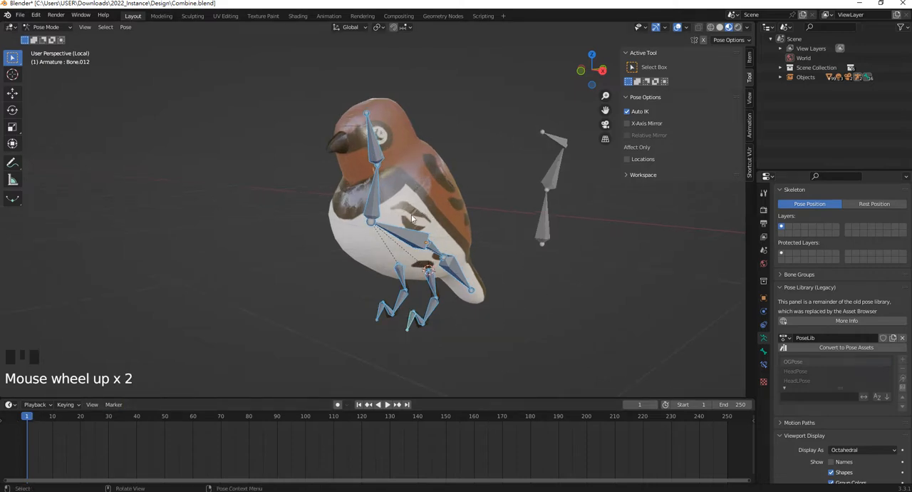
middle_click_drag(418, 210, 421, 228, "shift")
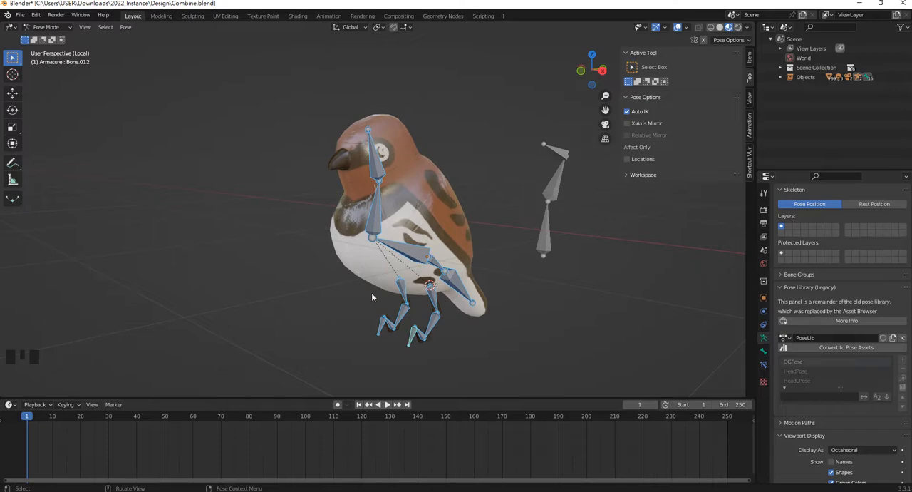
key("i")
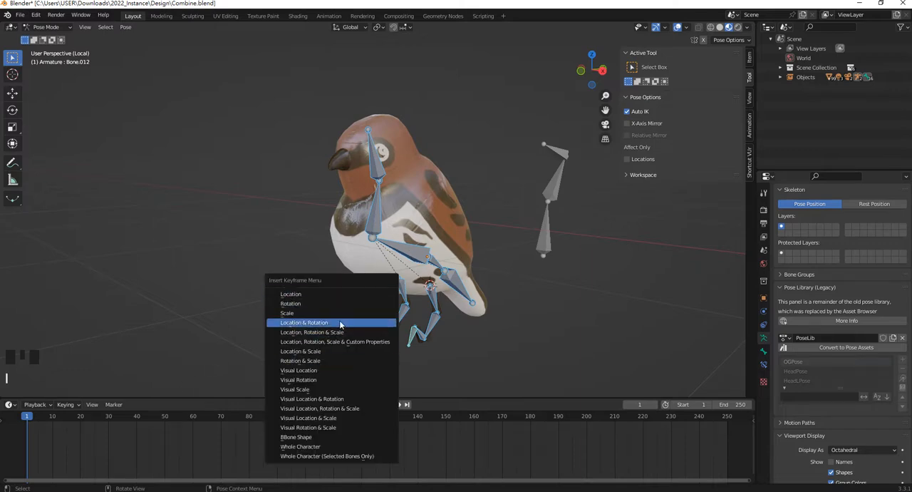
left_click(348, 323)
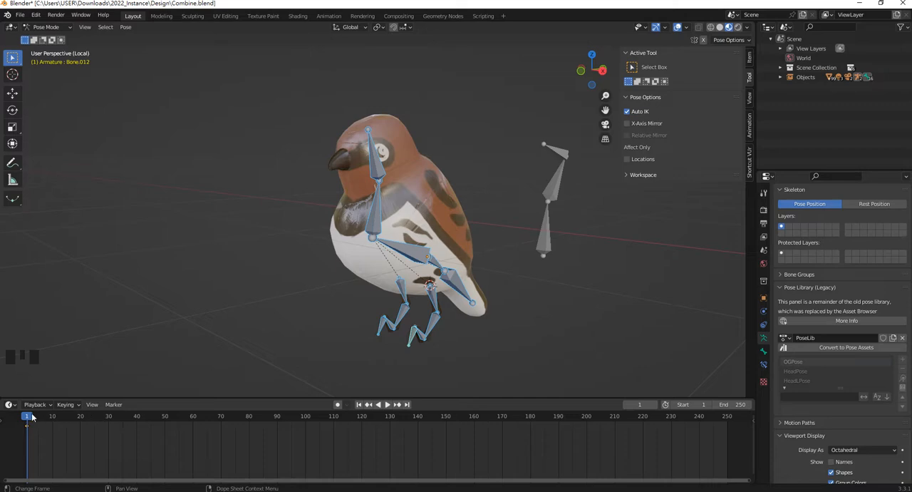
Move the timeline to frame 10 and apply the stored HeadPose to the bird's bones
left_click_drag(31, 417, 52, 417)
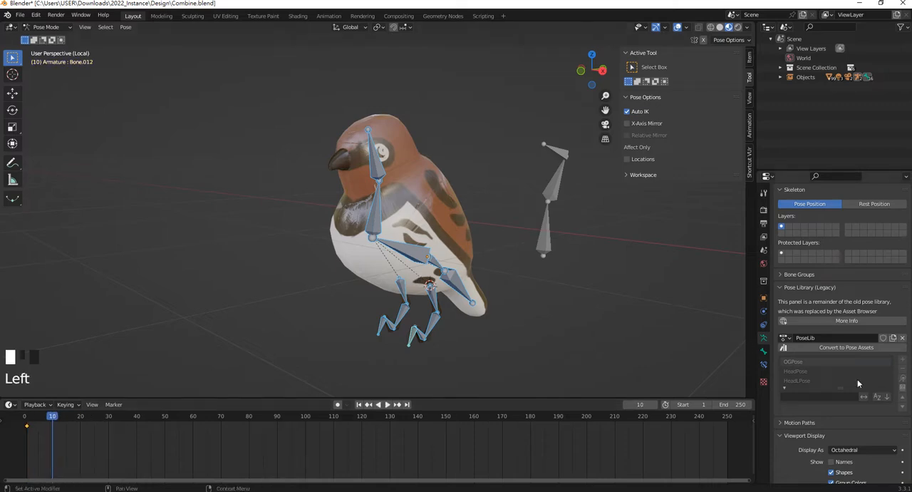
left_click(807, 371)
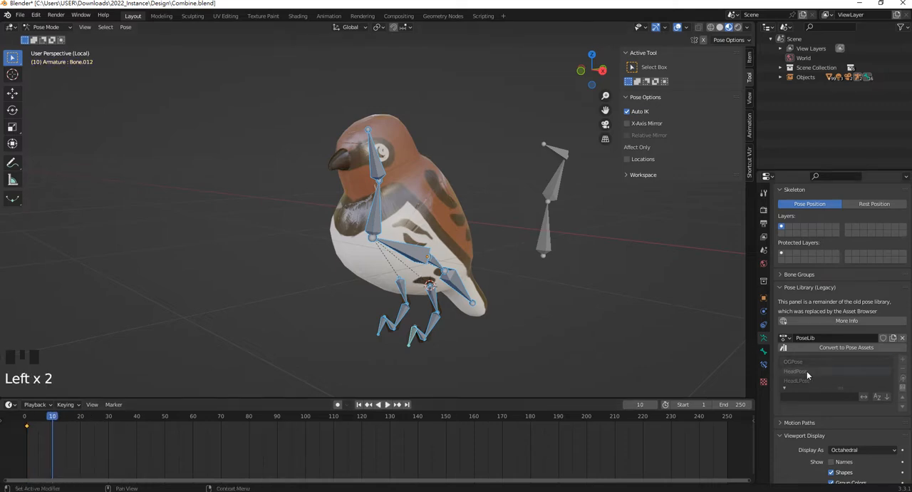
left_click(904, 380)
mouse_move(427, 278)
middle_mouse_down()
mouse_move(369, 266)
mouse_move(412, 274)
middle_mouse_up()
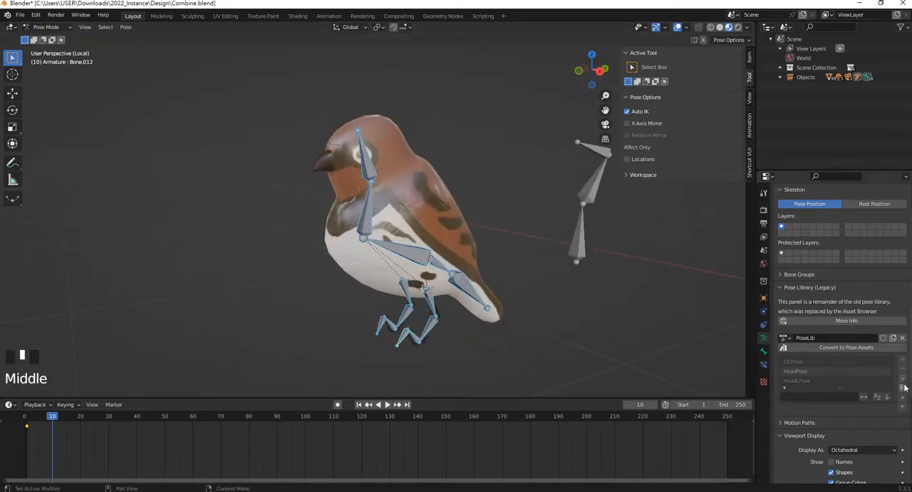
left_click(904, 380)
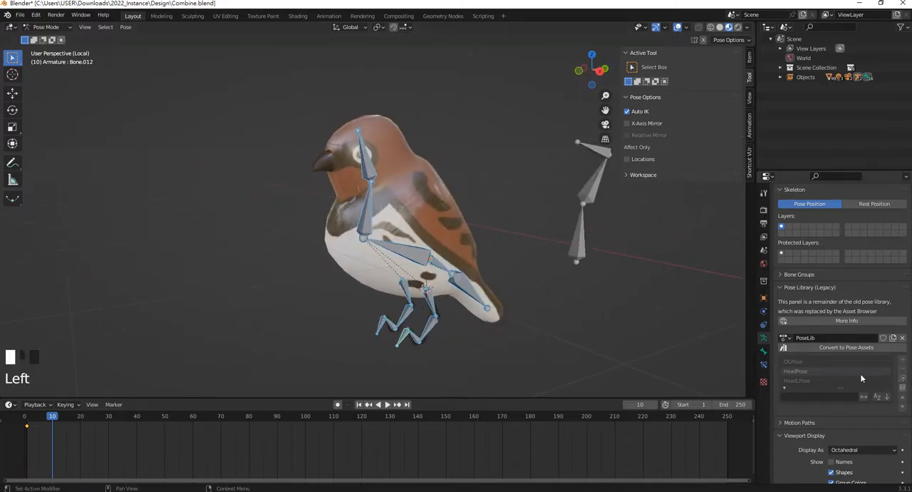
Reselect all of the bird's bones and apply the stored HeadPose again
mouse_move(428, 271)
middle_mouse_down()
mouse_move(480, 241)
mouse_move(442, 263)
middle_mouse_up()
left_click(487, 257)
left_click(417, 220)
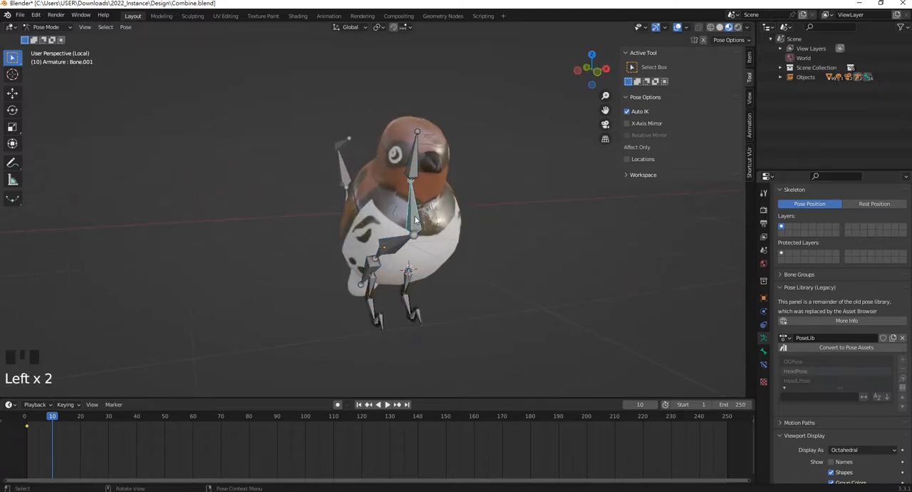
key("a")
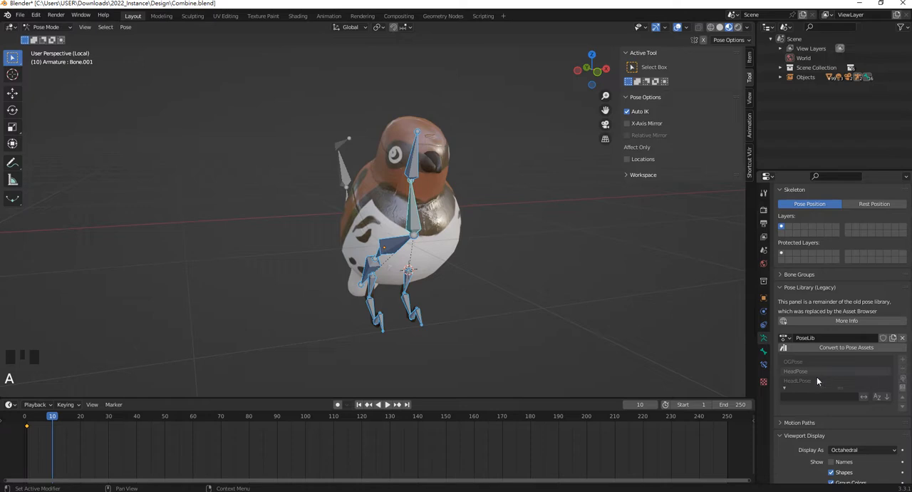
left_click(797, 373)
left_click(903, 379)
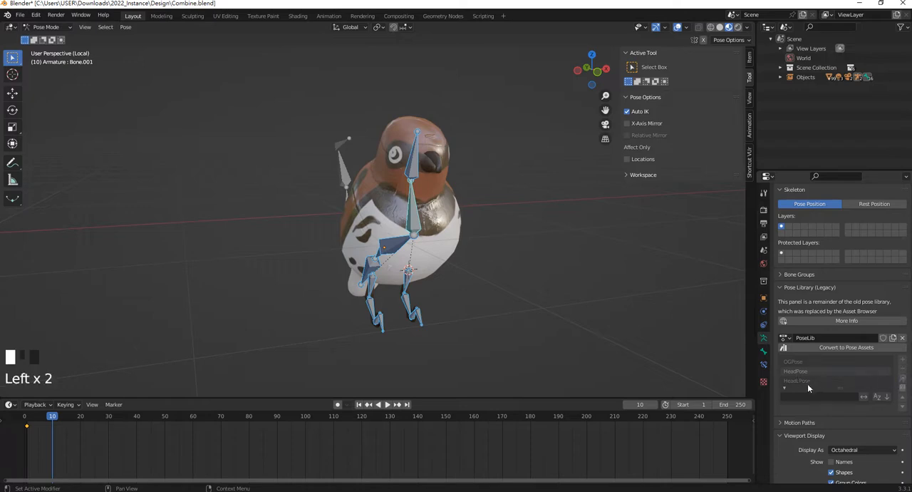
Apply the stored HeadLPose to all of the bird's bones and insert a keyframe for it at frame 10
left_click(808, 382)
left_click(902, 379)
middle_click_drag(622, 340, 398, 289)
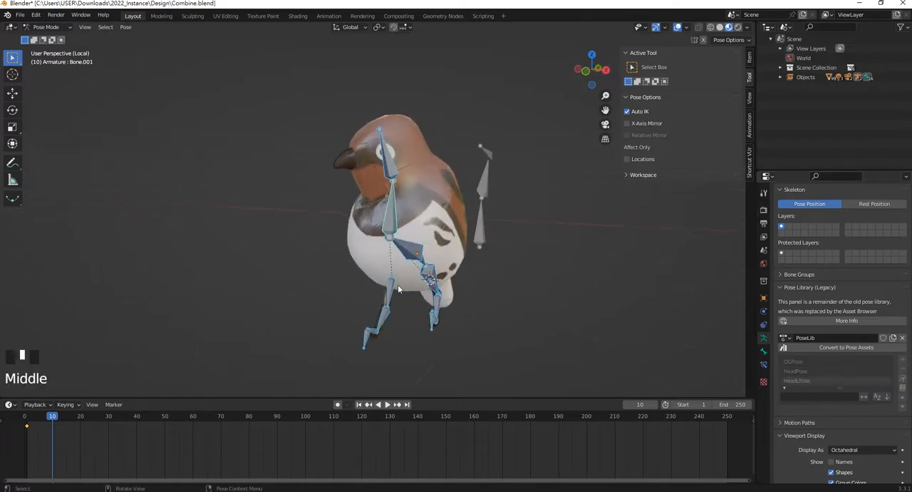
key("i")
left_click(402, 245)
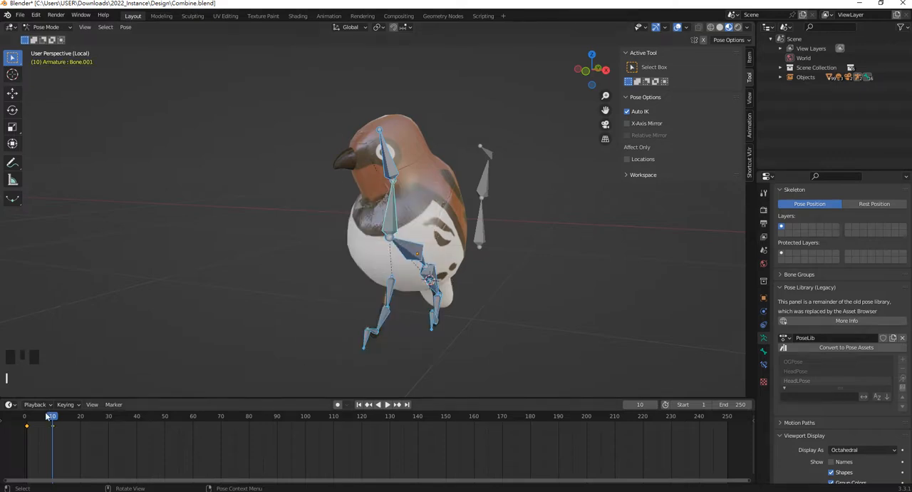
Return the timeline to frame 1 and apply the stored HeadPose to all of the bird's bones
mouse_move(50, 417)
left_mouse_down()
mouse_move(35, 421)
mouse_move(64, 426)
mouse_move(35, 428)
mouse_move(52, 428)
left_mouse_up()
left_click(807, 372)
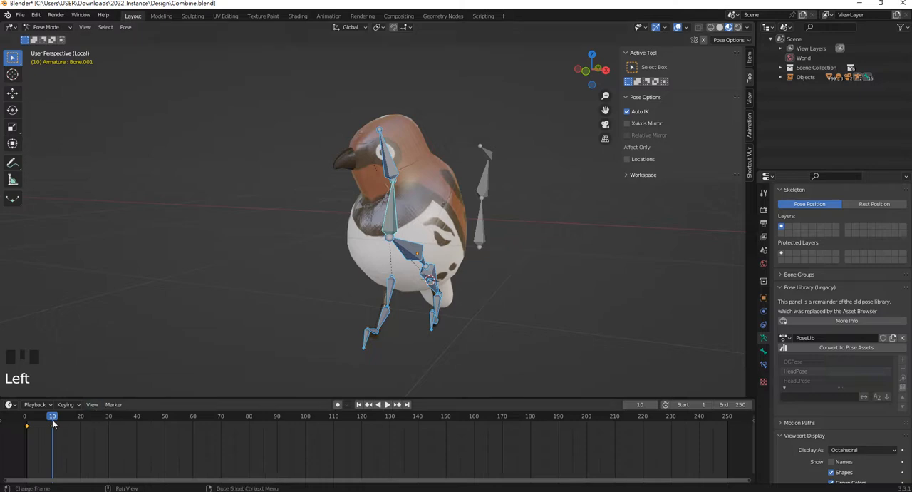
left_click_drag(53, 424, 28, 419)
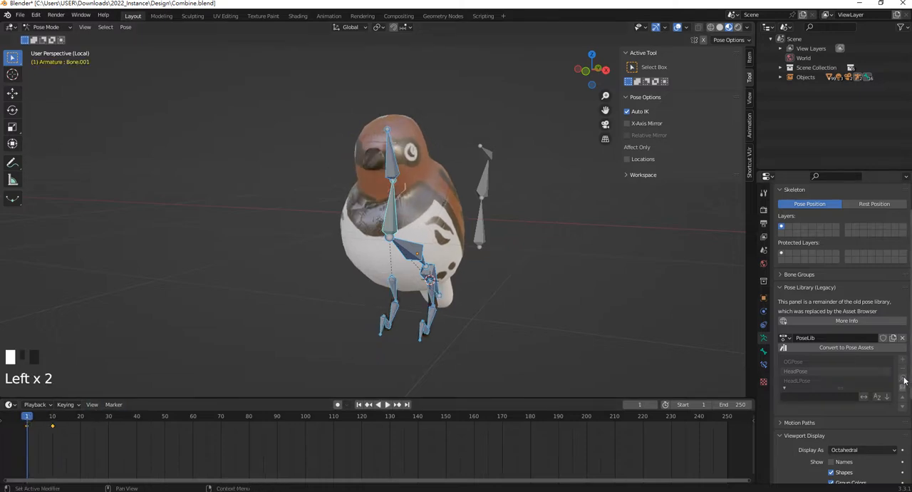
left_click(798, 373)
middle_click_drag(470, 265, 530, 265)
left_click(903, 389)
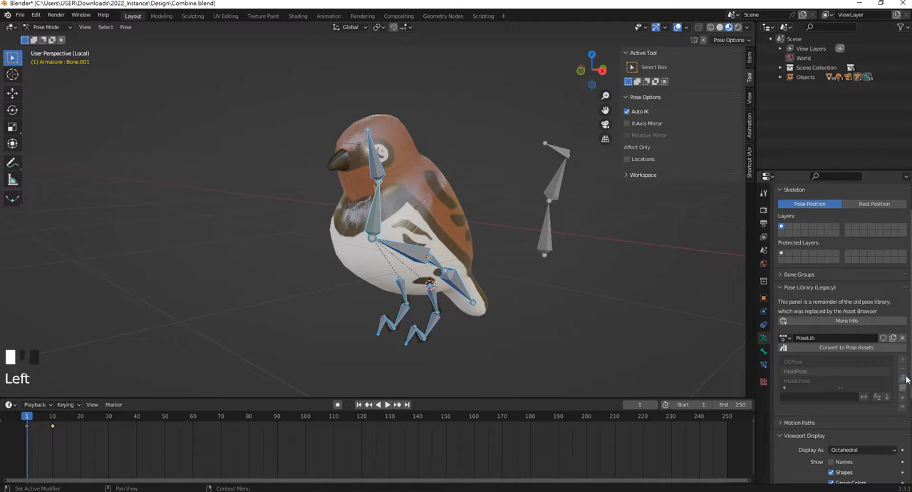
left_click(905, 383)
Remove the HeadPose entry from the PoseLib pose library
middle_click_drag(427, 213, 390, 190)
scroll(390, 191, "up", 2)
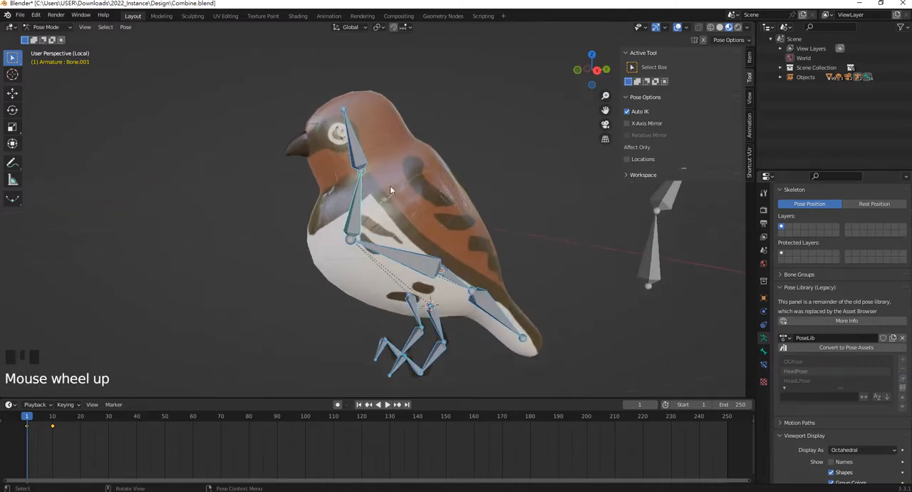
left_click(904, 372)
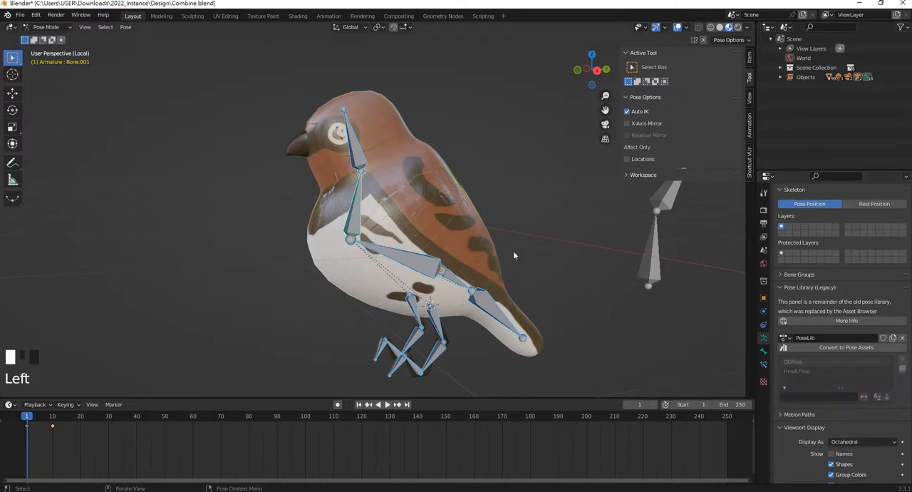
Rotate the head bone, Bone.002, about 37° around the global Z axis to turn the head to the other side
middle_click_drag(513, 251, 385, 172)
left_click(394, 164)
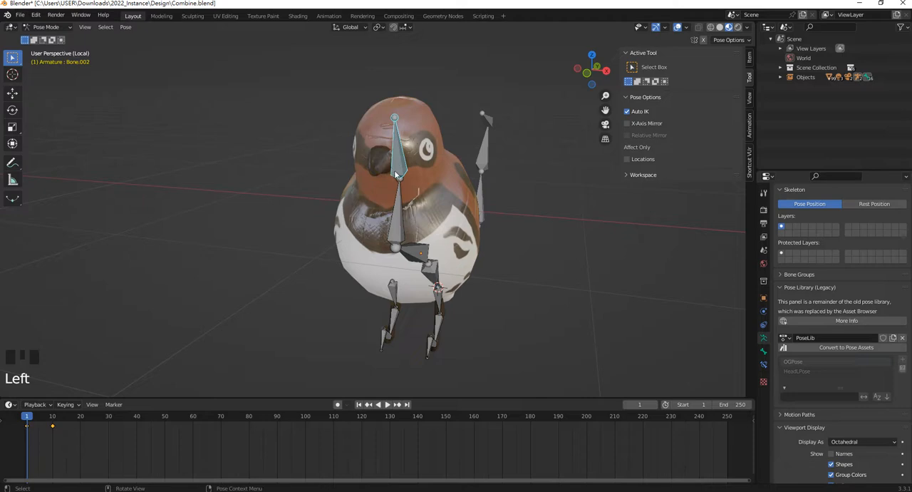
key("r")
key("z")
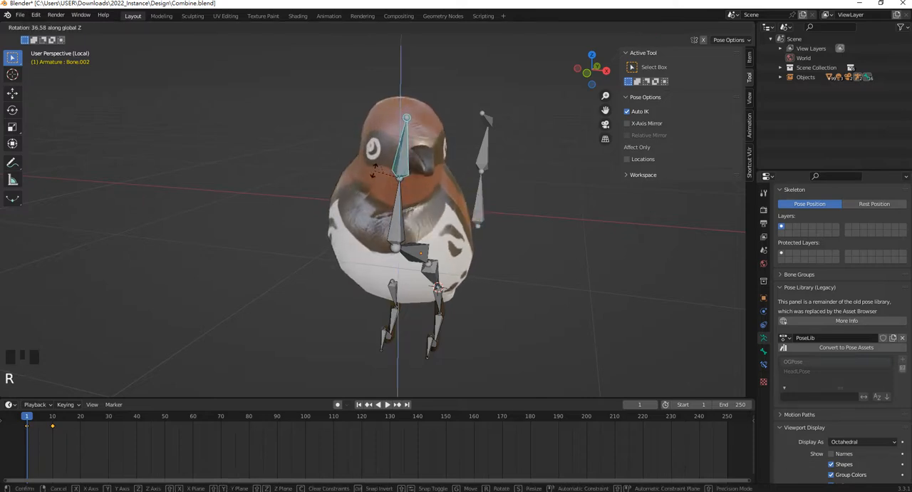
left_click(372, 172)
middle_click_drag(373, 171, 415, 316)
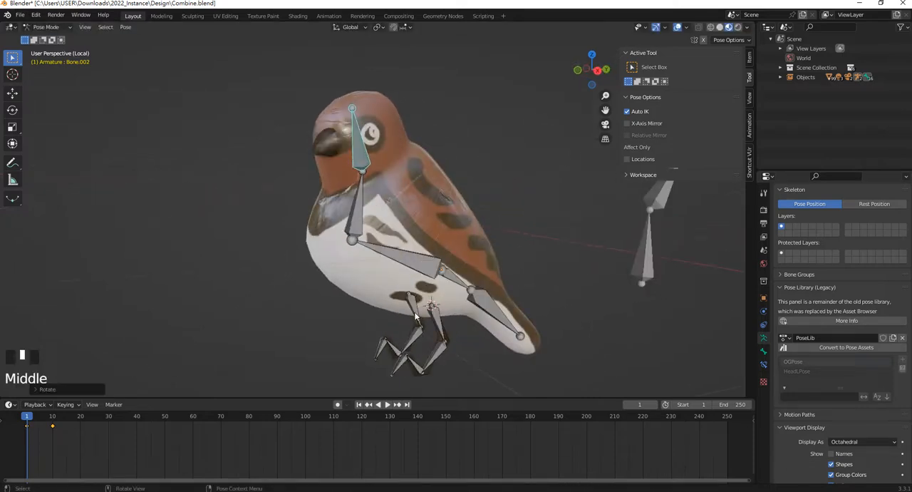
Move the foot bone Bone.008 forward by about 0.1 m to bring that leg to the front
left_click(382, 352)
key("g")
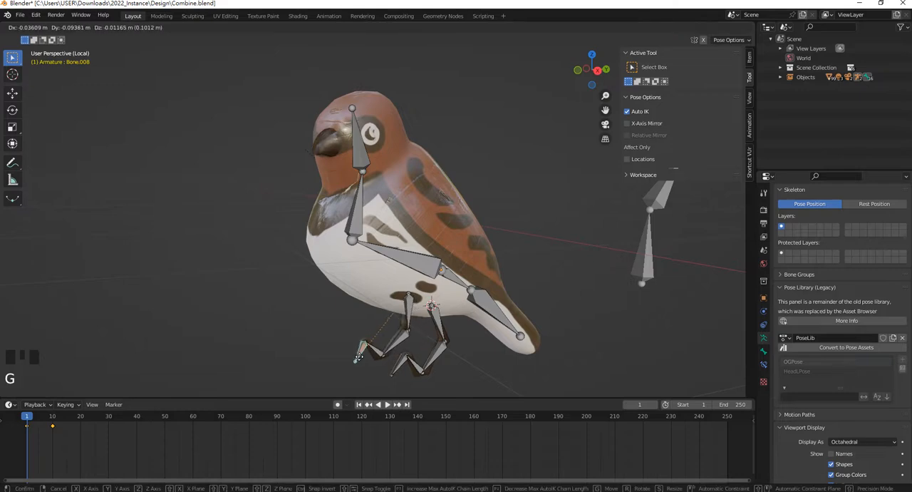
left_click(359, 360)
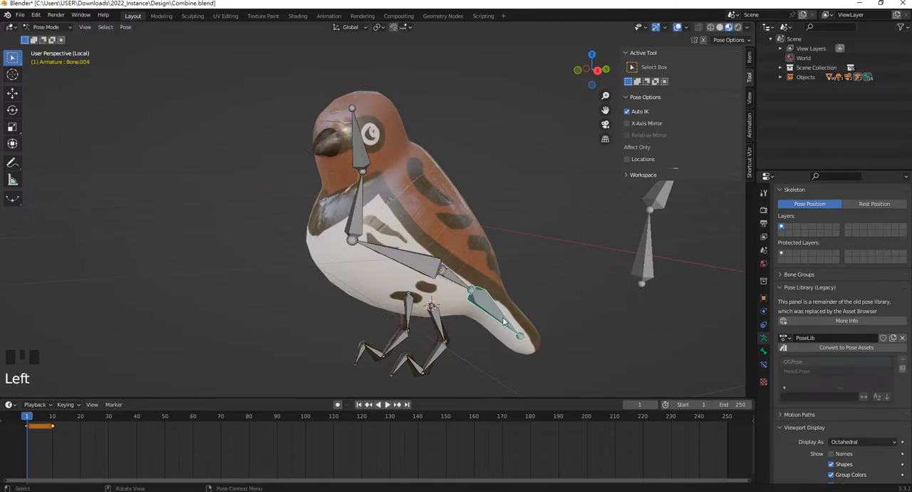
Try to raise the tail by rotating Bone.004 about 49° around the global X axis
key("r")
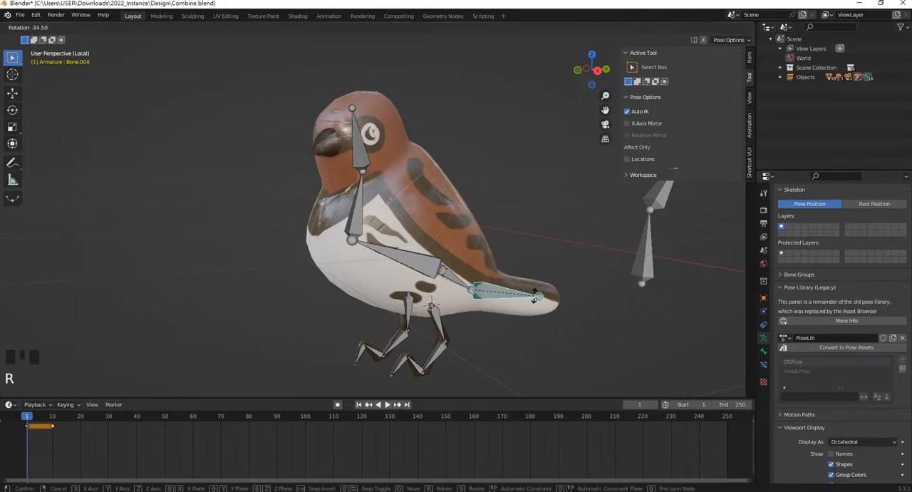
key("y")
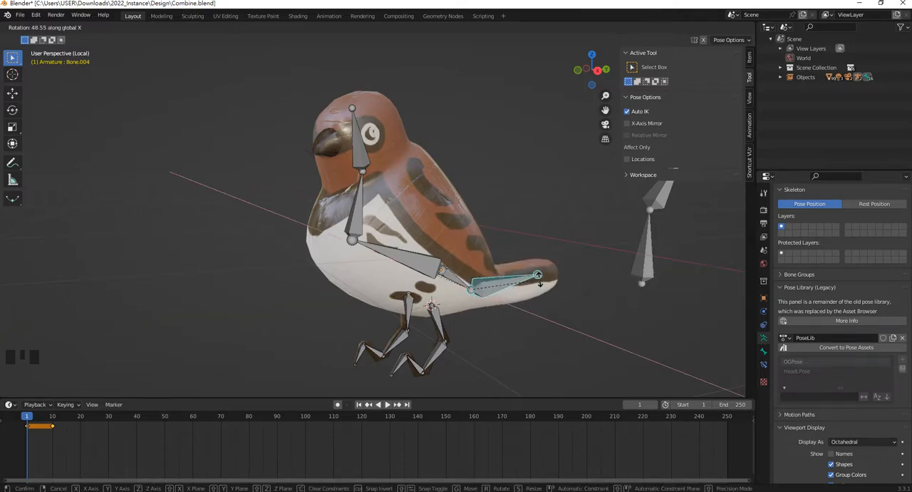
left_click(501, 283)
middle_click_drag(501, 283, 464, 283)
left_click(456, 285)
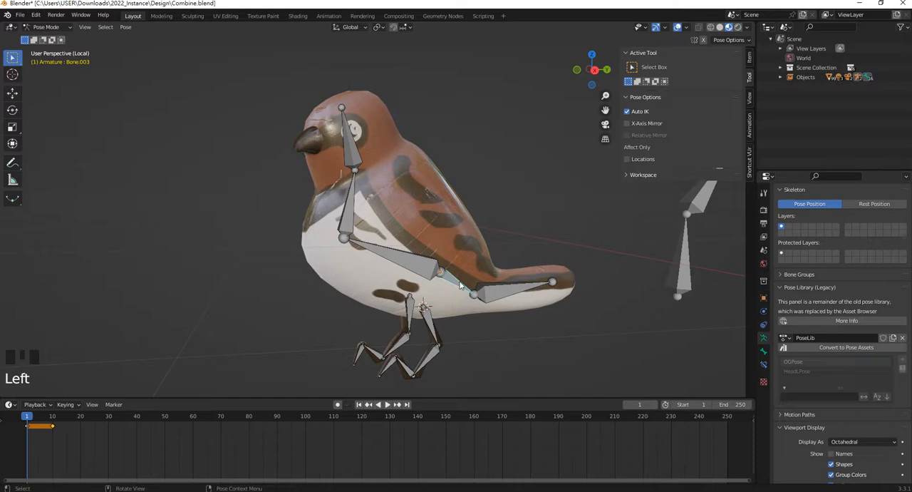
key("r")
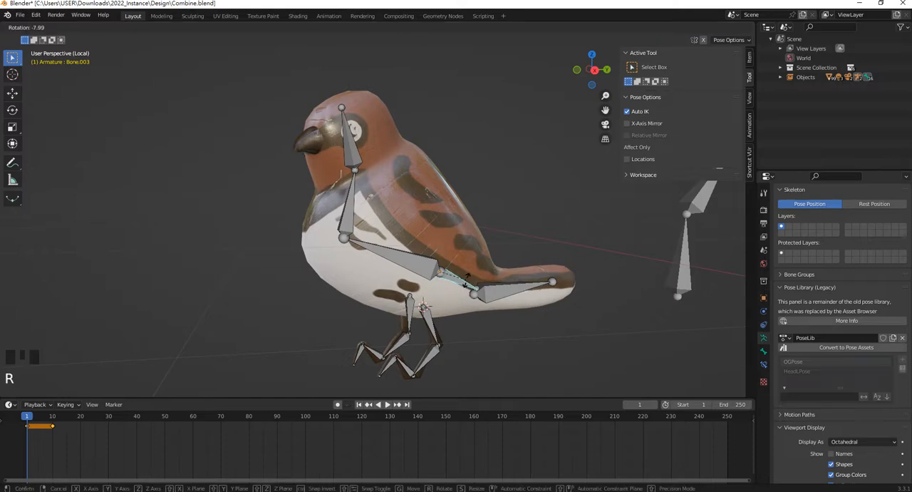
left_click(475, 270)
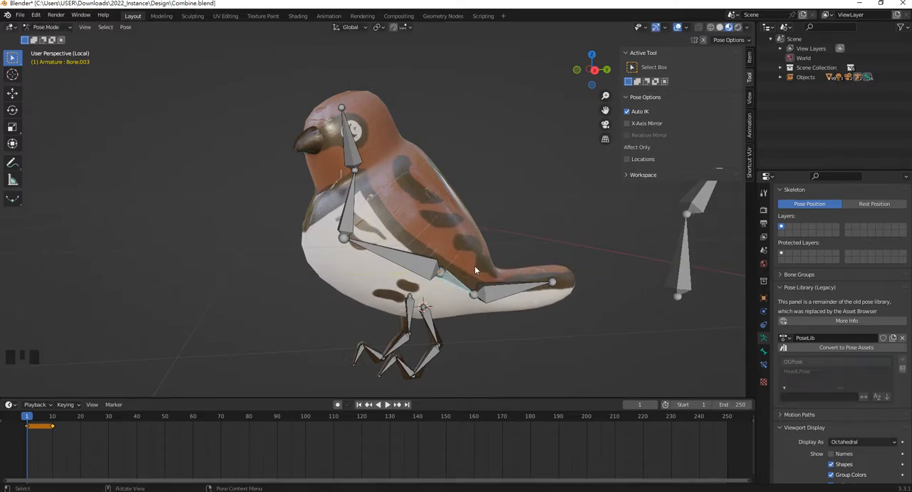
Undo the tail bone's rotation while viewing the bird from its right side
key("KP_3")
scroll(504, 311, "down", 2)
middle_click_drag(513, 308, 417, 265, "shift")
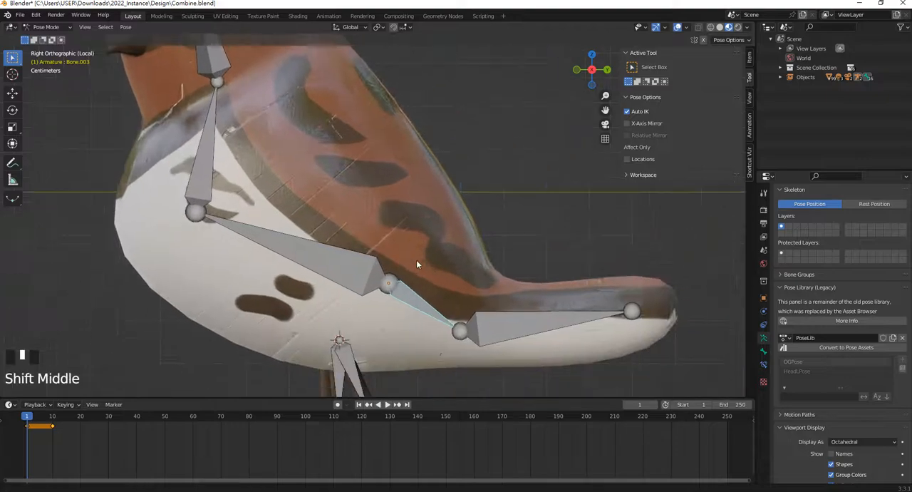
key("ctrl+z")
key("ctrl+z")
Try to rotate Bone.003, the short bone ahead of the tail bone, around the global X axis
left_click(398, 300)
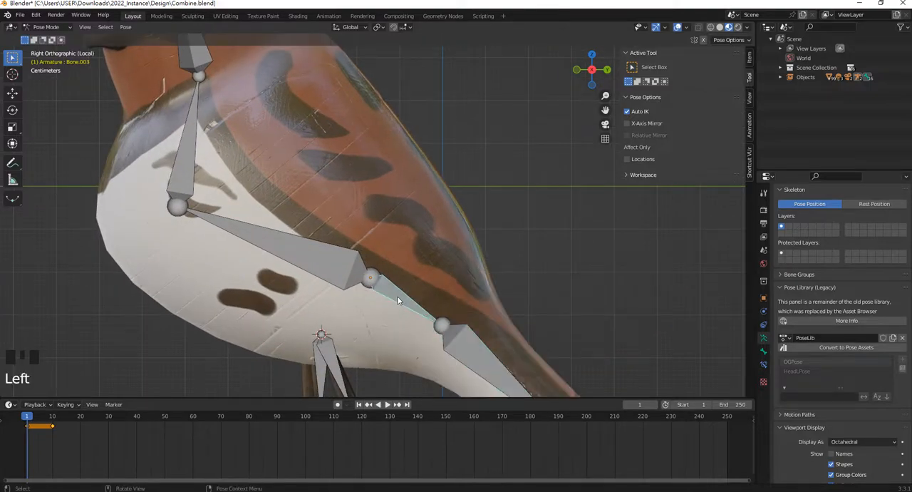
scroll(406, 298, "down", 5)
middle_click_drag(407, 297, 394, 291, "shift")
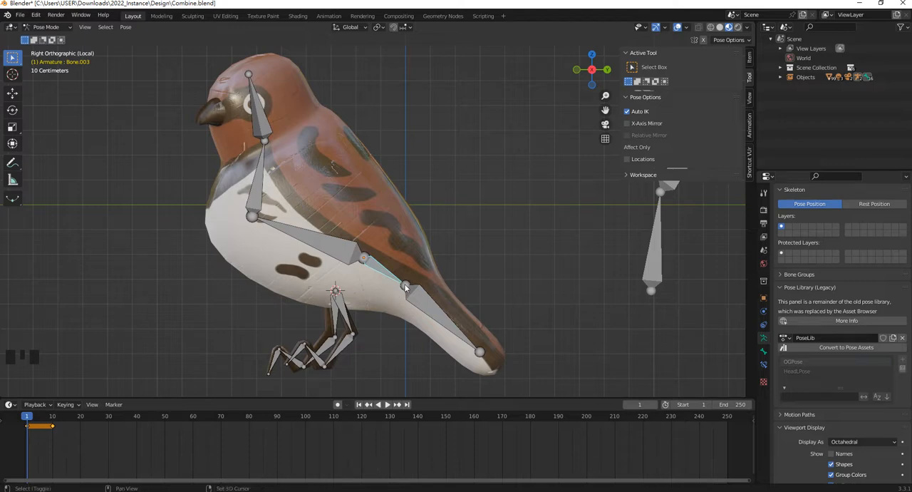
key("t")
key("BackSpace")
key("r")
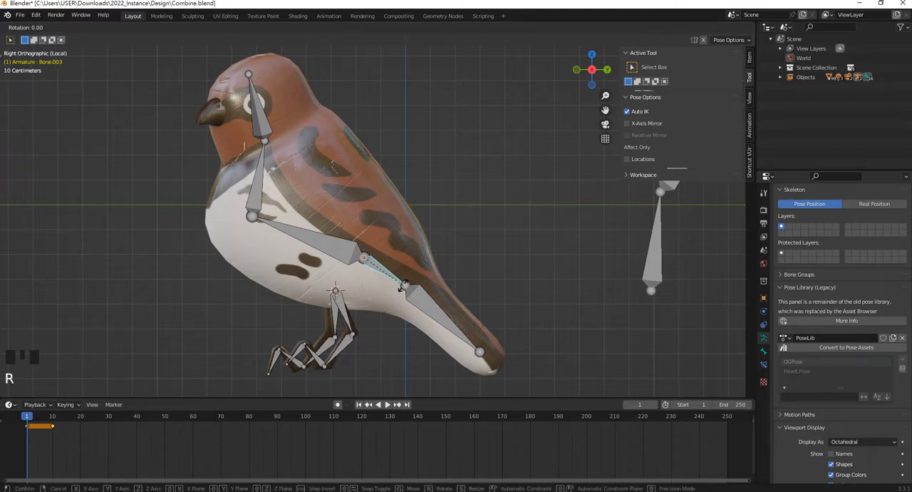
left_click(397, 284)
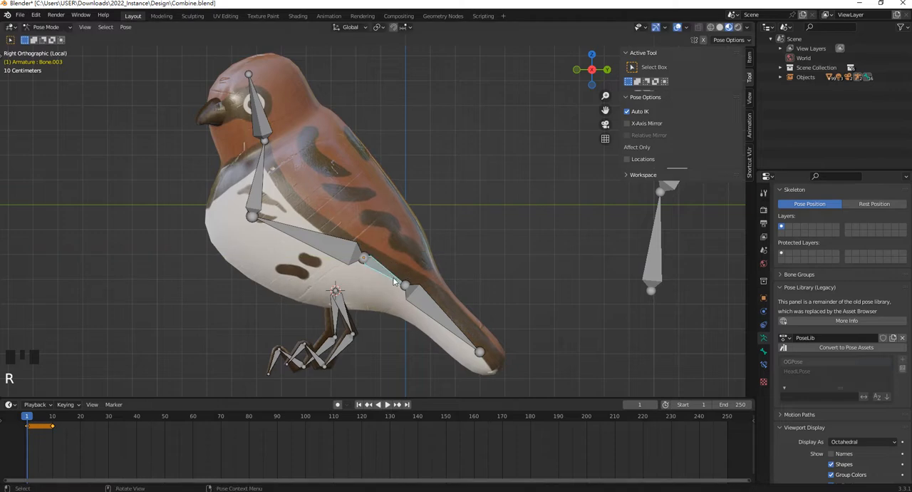
key("r")
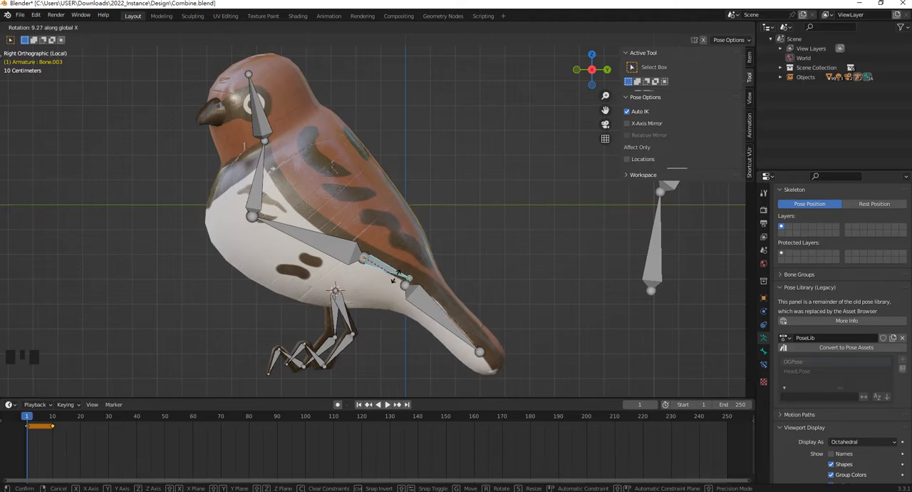
left_click(388, 283)
Select Bone.003 together with the tail bone, Bone.004, and switch the armature to Edit Mode
middle_click_drag(403, 289, 427, 300)
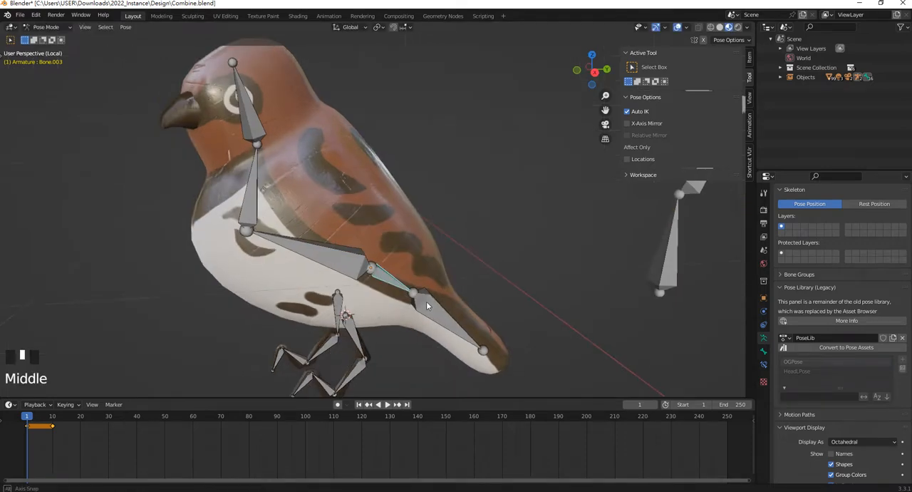
scroll(432, 318, "up", 3)
left_click(431, 314)
left_click(435, 326, "shift")
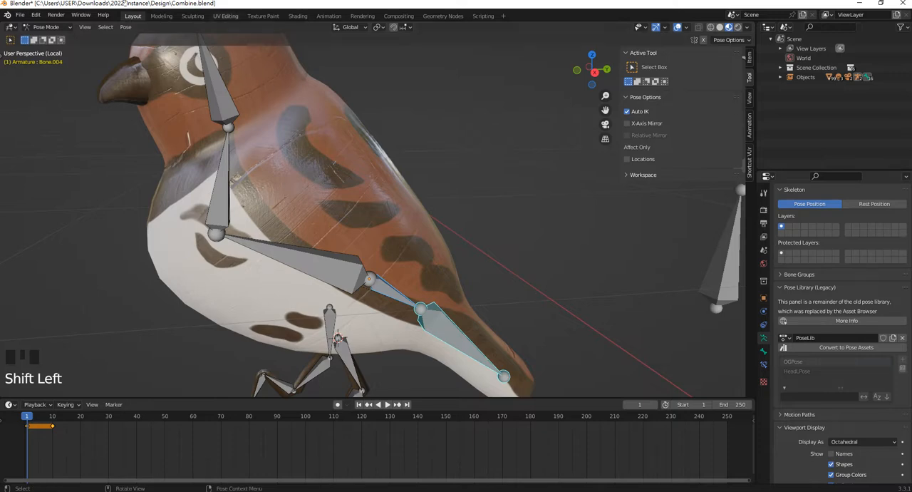
left_click(45, 26)
left_click(50, 51)
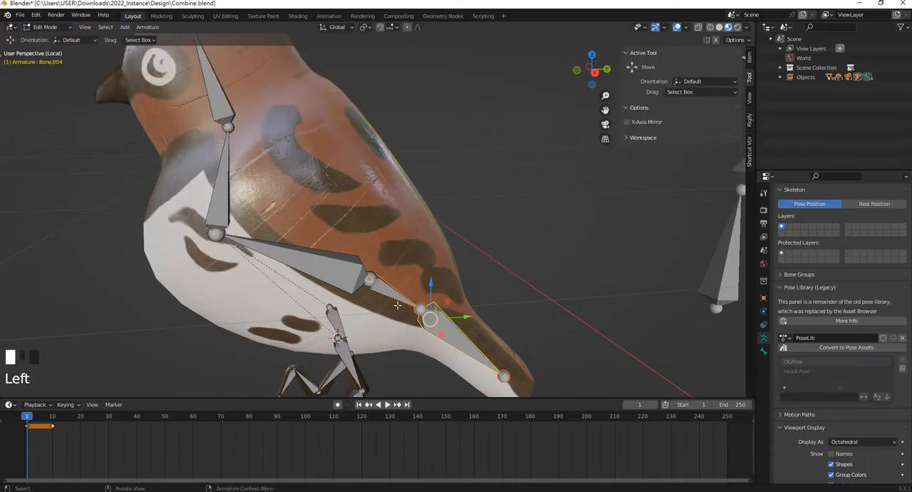
Parent Bone.003 to the tail bone, Bone.004, using the Keep Offset option
left_click(393, 291)
left_click(456, 339, "shift")
key("ctrl+p")
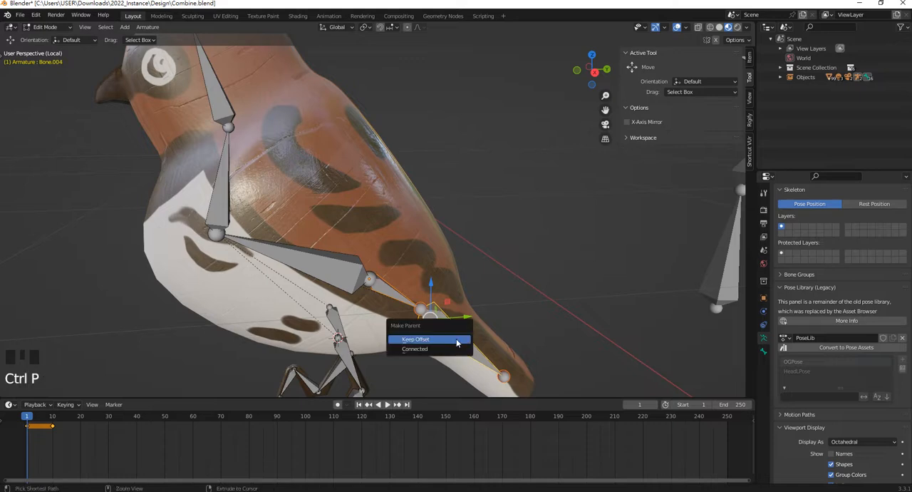
left_click(456, 338)
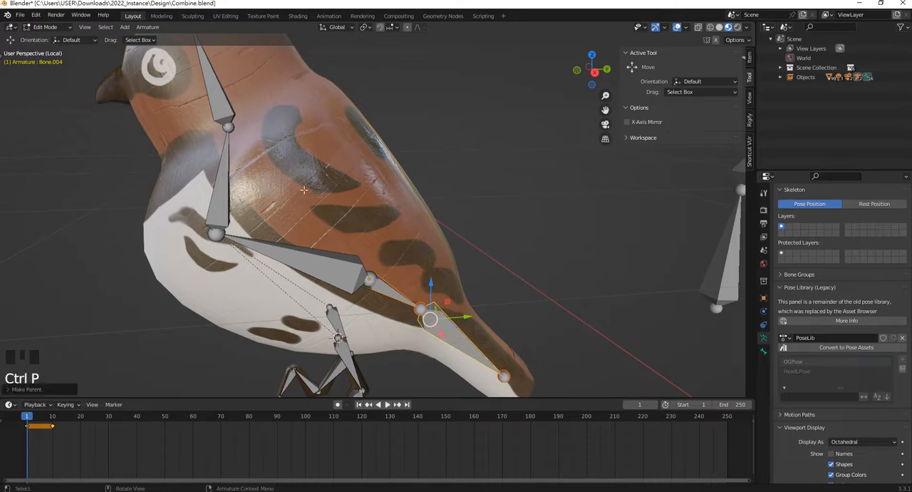
Return the armature to Pose Mode and select Bone.003, the short bone ahead of the tail bone
left_click(46, 26)
left_click(49, 61)
left_click(397, 300)
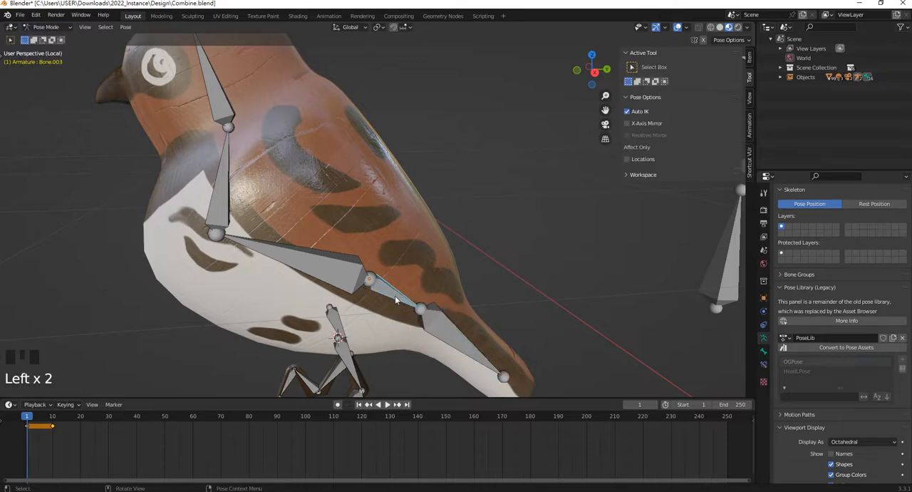
Try rotating Bone.003 on its own to test the new parenting, and undo the rotation
key("r")
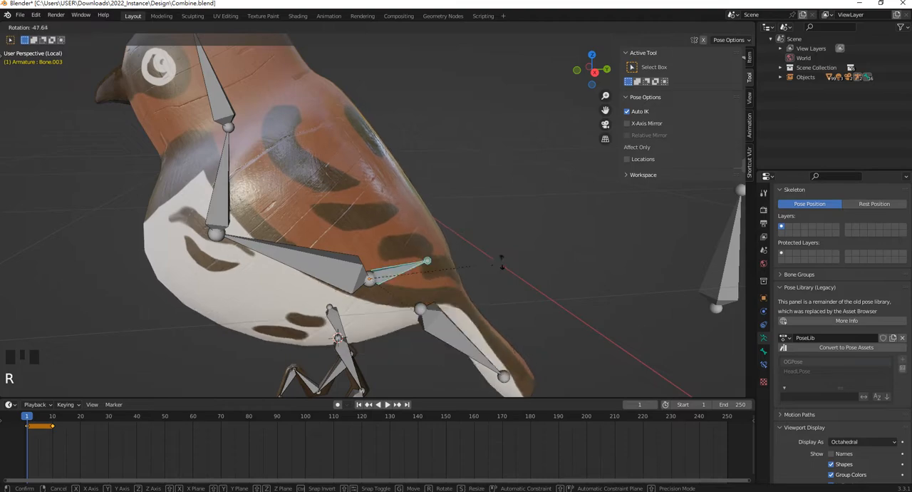
left_click(436, 299)
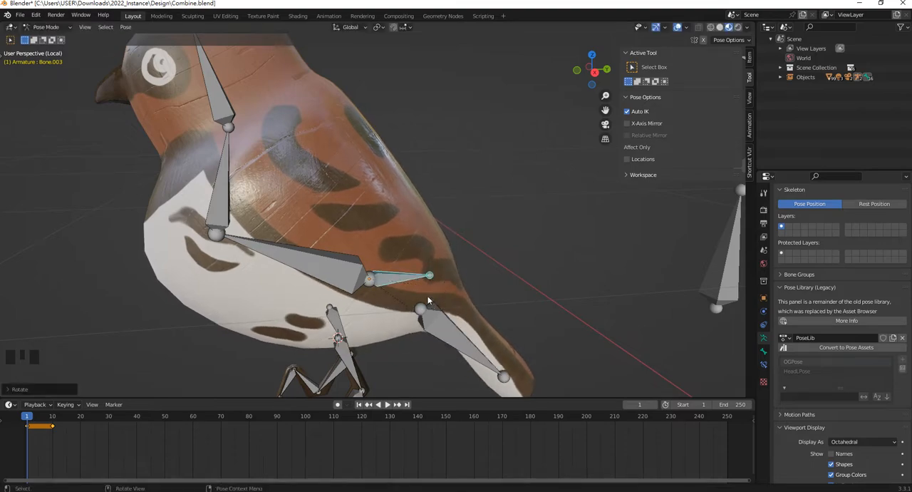
middle_click_drag(437, 299, 411, 241)
key("ctrl+z")
Rotate the tail bone, Bone.004, upward to begin raising the bird's tail
left_click(439, 260)
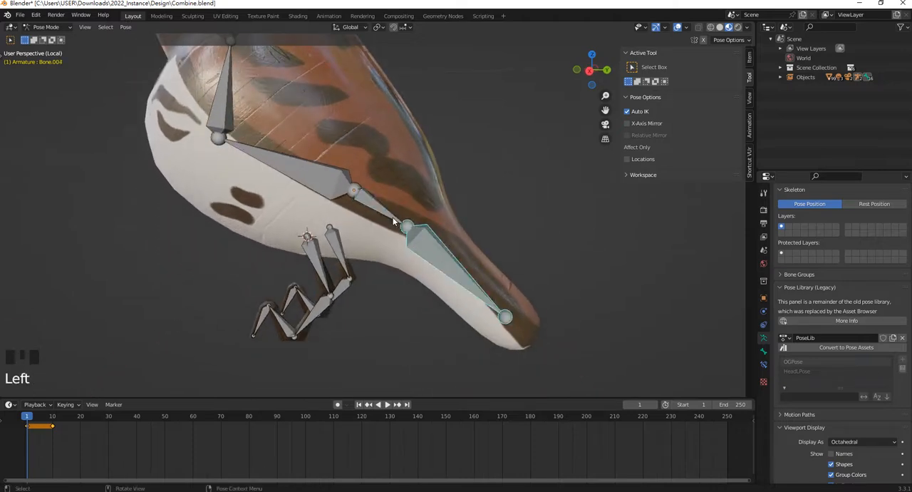
key("r")
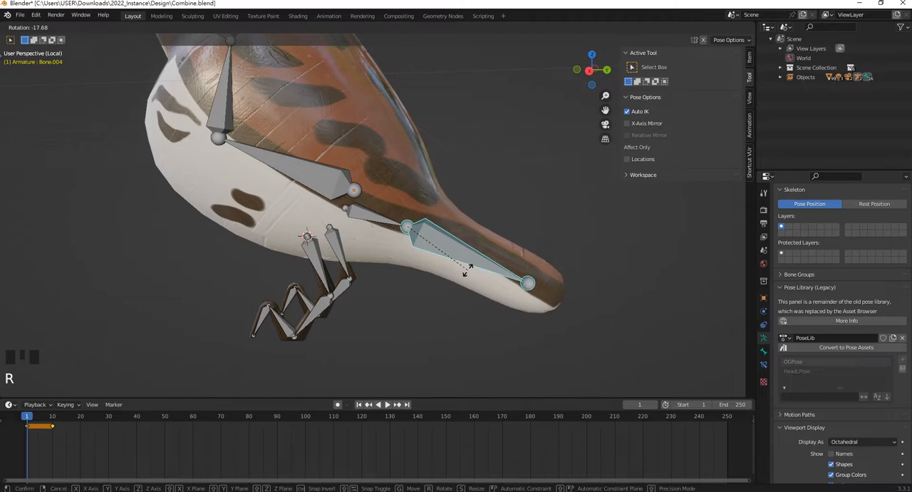
left_click(462, 273)
Rotate the short Bone.003 slightly, and raise the tail bone, Bone.004, further until the tail is roughly level
left_click(372, 218)
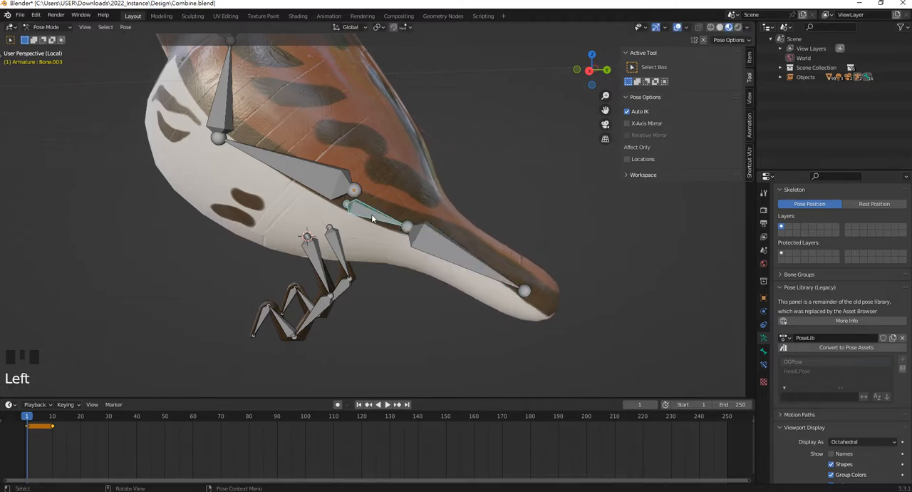
key("r")
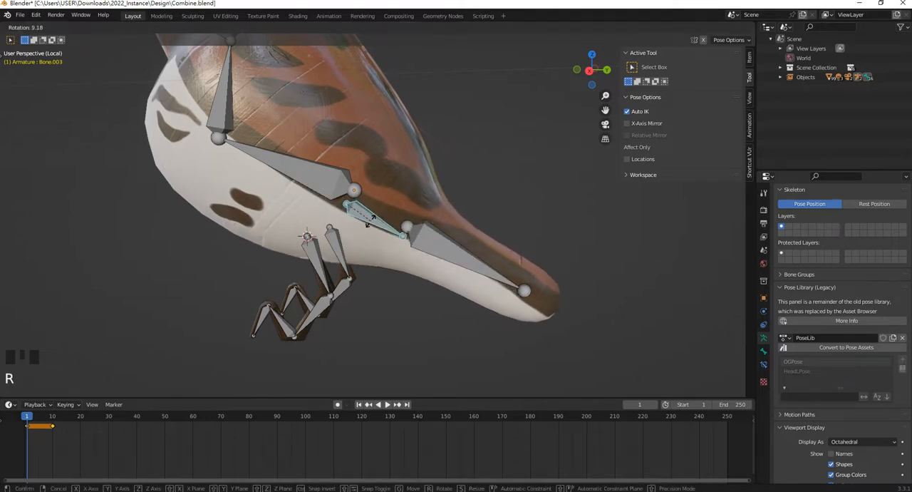
left_click(378, 217)
left_click(445, 243)
key("r")
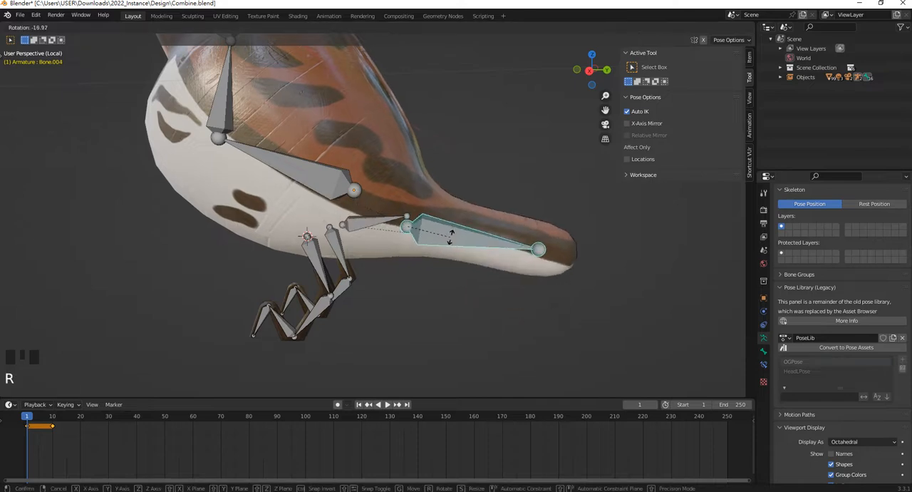
left_click(453, 232)
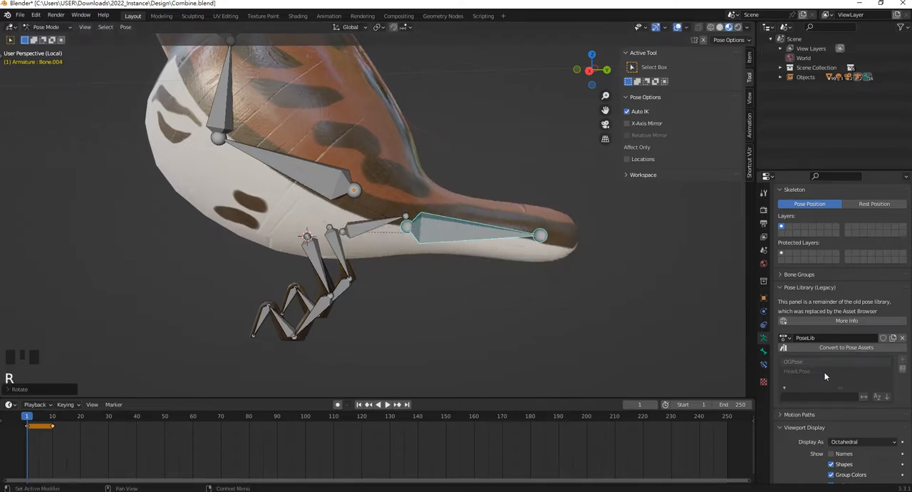
Select all of the bird's bones and store the raised-tail pose as a new pose in PoseLib
scroll(420, 238, "down", 4)
middle_click_drag(420, 238, 401, 263, "shift")
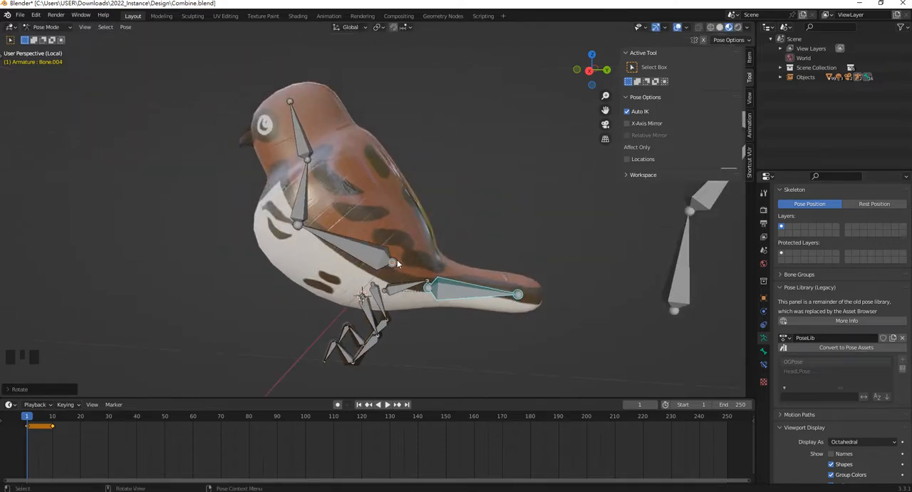
key("a")
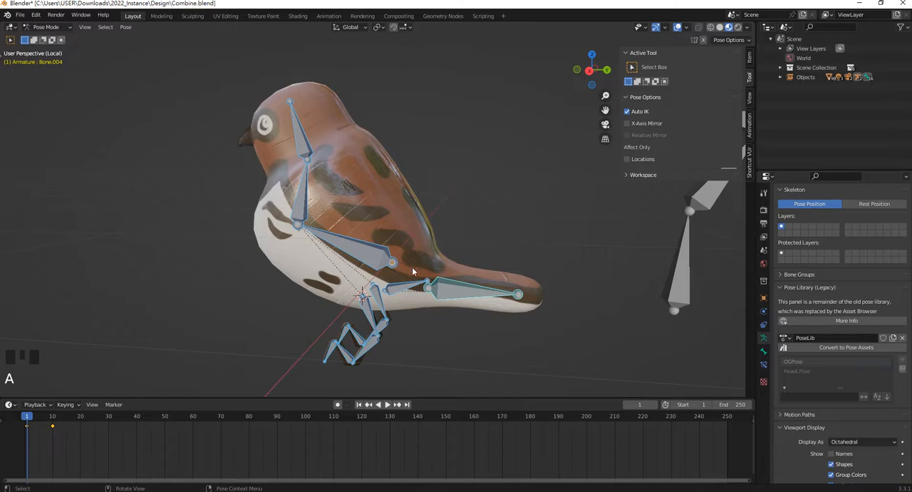
left_click(899, 363)
left_click(878, 364)
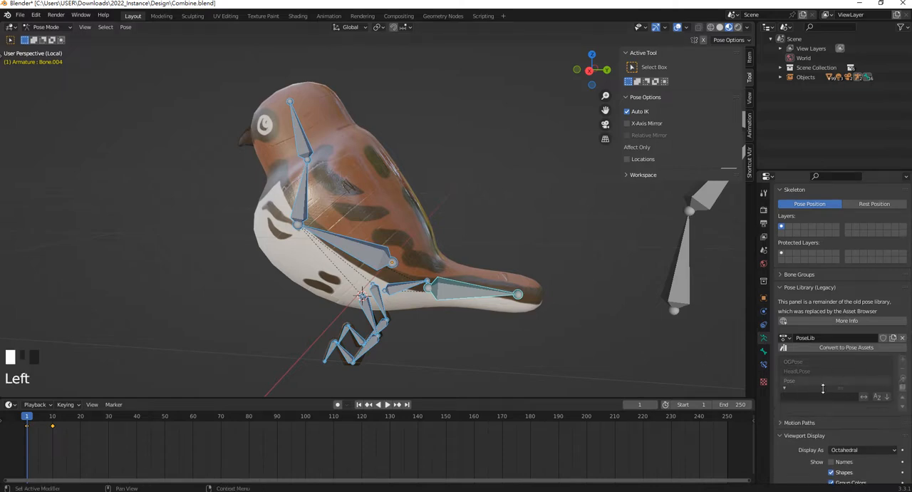
Go to frame 20, apply the raised-tail pose from the pose library, and insert a keyframe for all bones
middle_click_drag(429, 329, 445, 325)
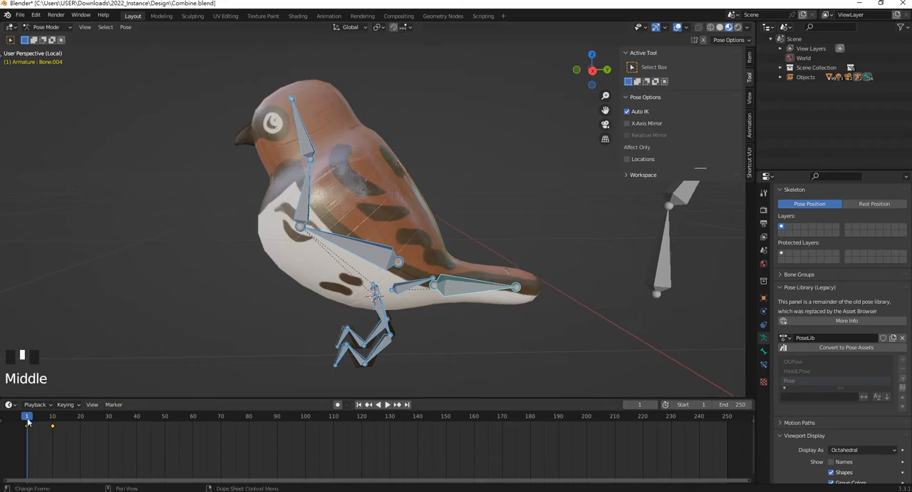
left_click_drag(28, 417, 80, 416)
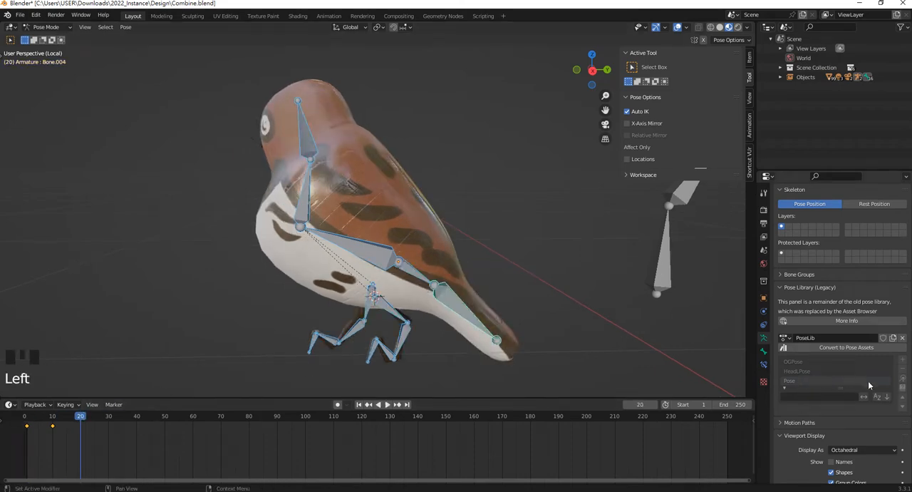
left_click(901, 379)
middle_click_drag(322, 299, 410, 305)
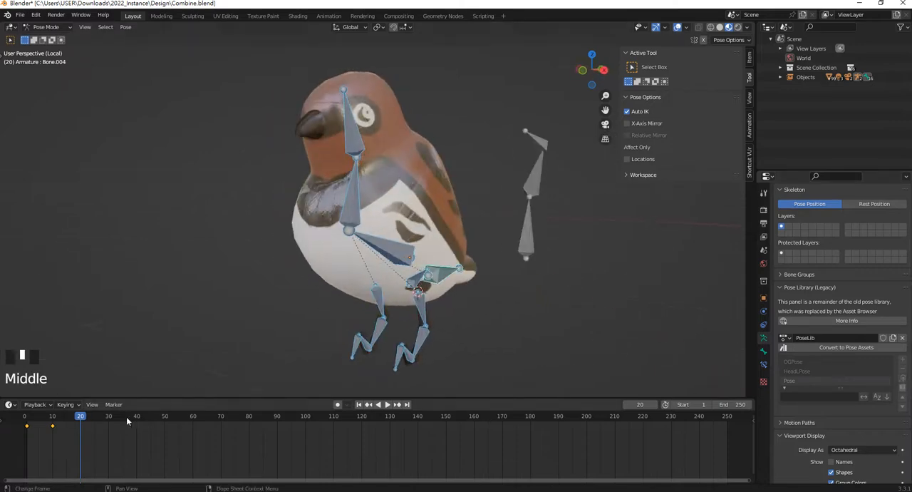
key("i")
left_click(362, 280)
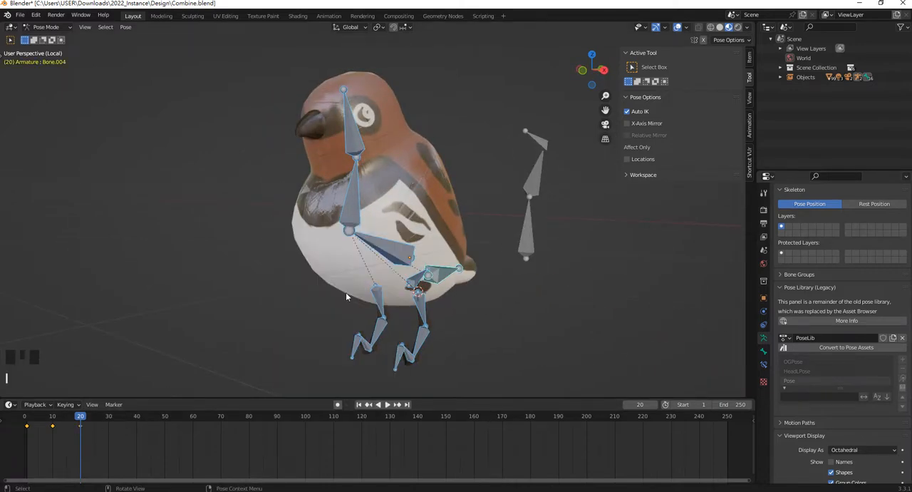
Scrub the timeline back to frame 13 and examine the bird's in-between pose from several angles
left_click(99, 417)
left_click_drag(98, 418, 61, 417)
scroll(507, 292, "down", 3)
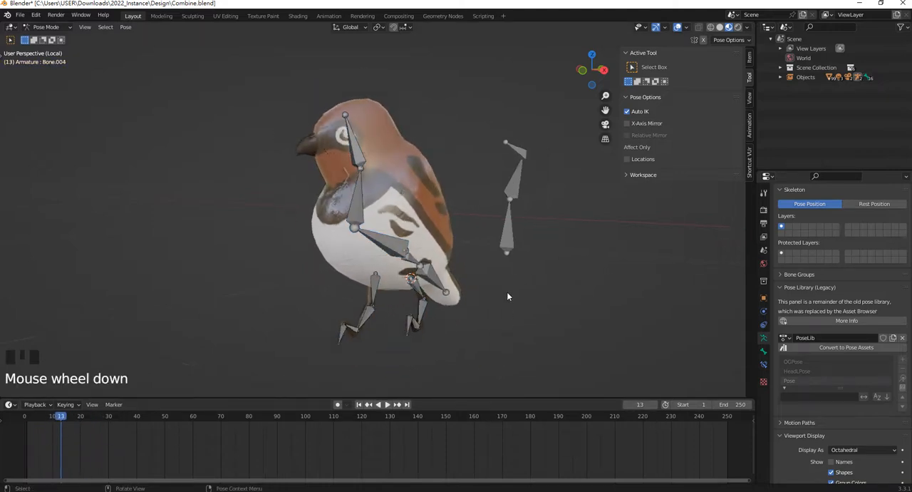
middle_click_drag(506, 291, 535, 203)
scroll(435, 288, "up", 4)
scroll(435, 288, "down", 2)
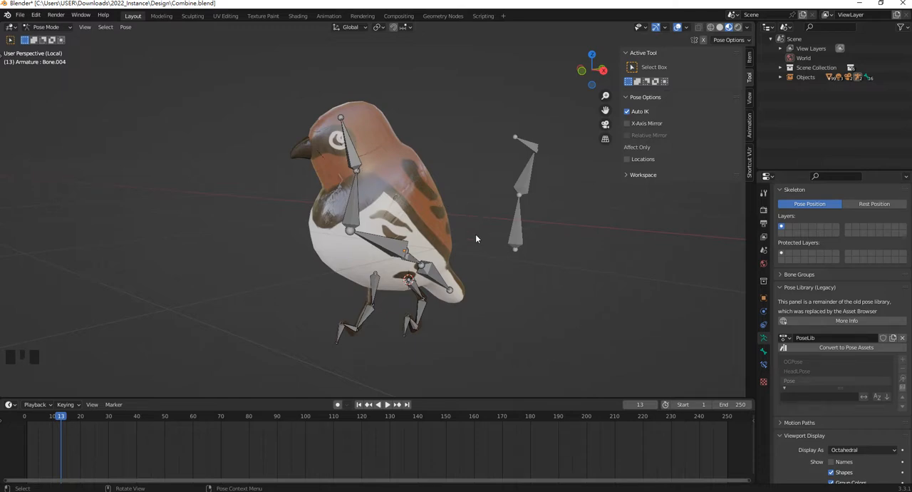
middle_click_drag(392, 168, 377, 190)
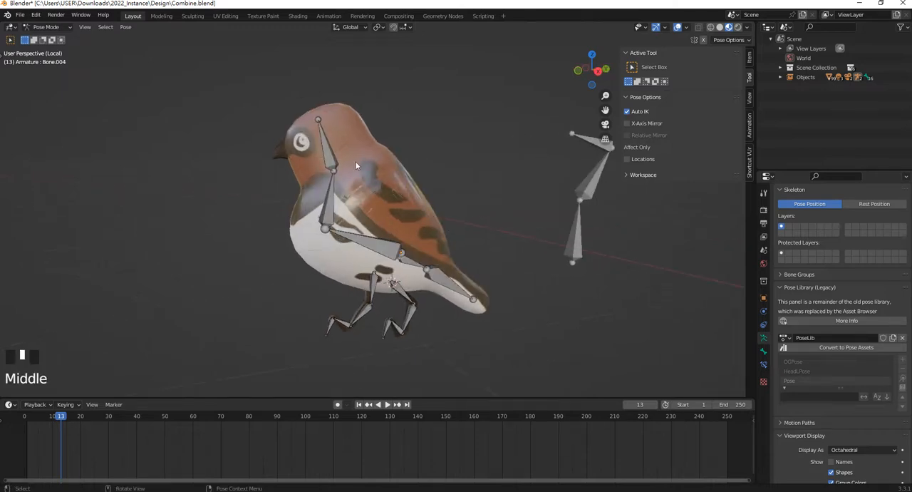
scroll(285, 154, "up", 1)
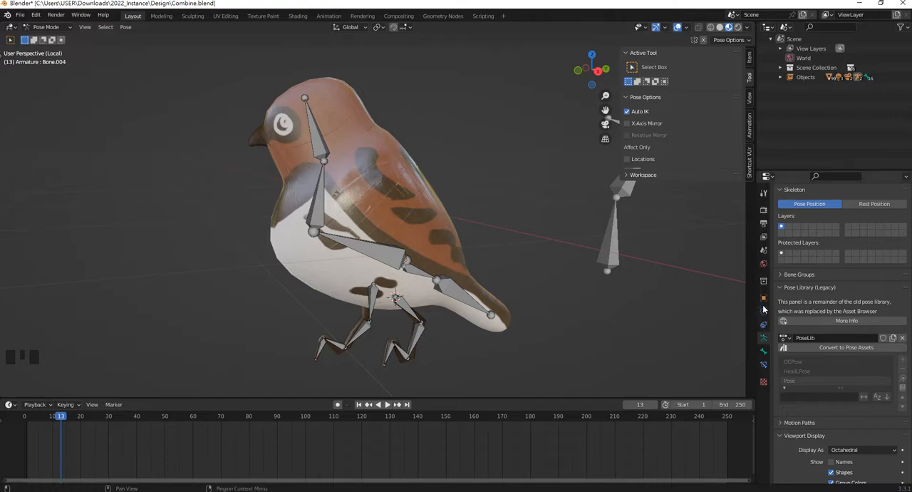
Select the bird's body mesh and open its modifier stack for inspection
left_click(447, 222)
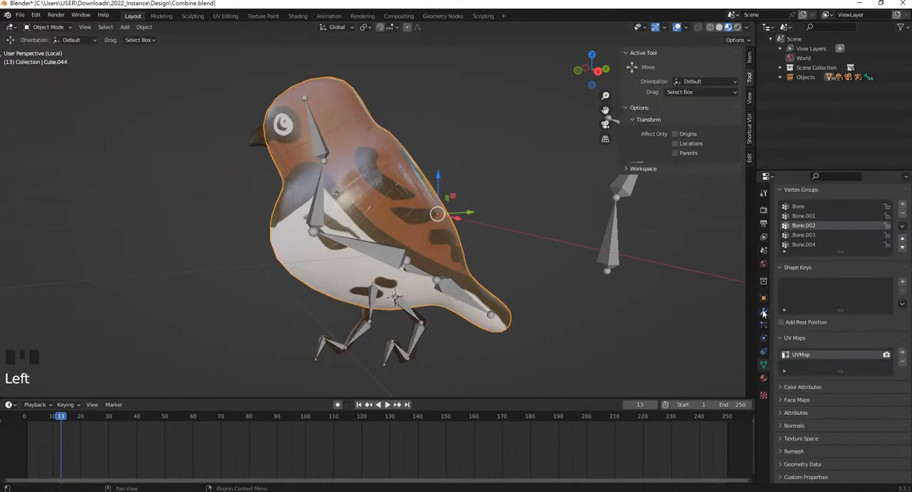
left_click(763, 311)
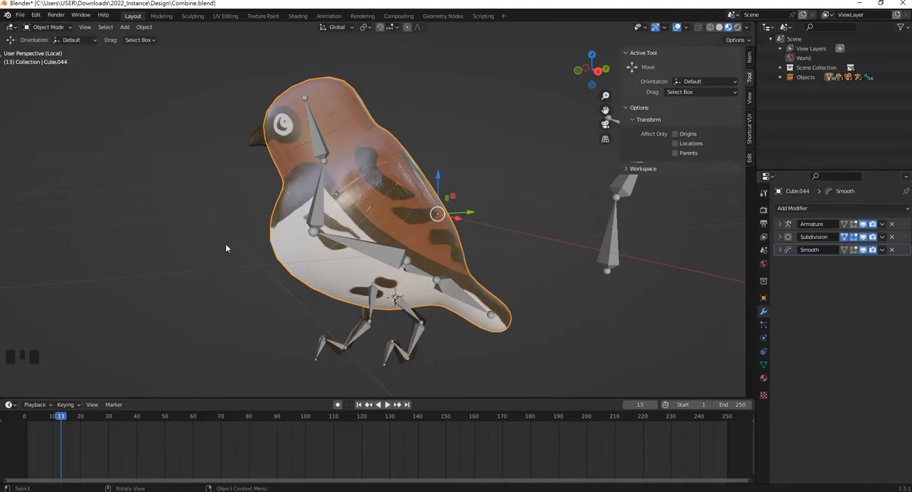
middle_click_drag(226, 266, 261, 249)
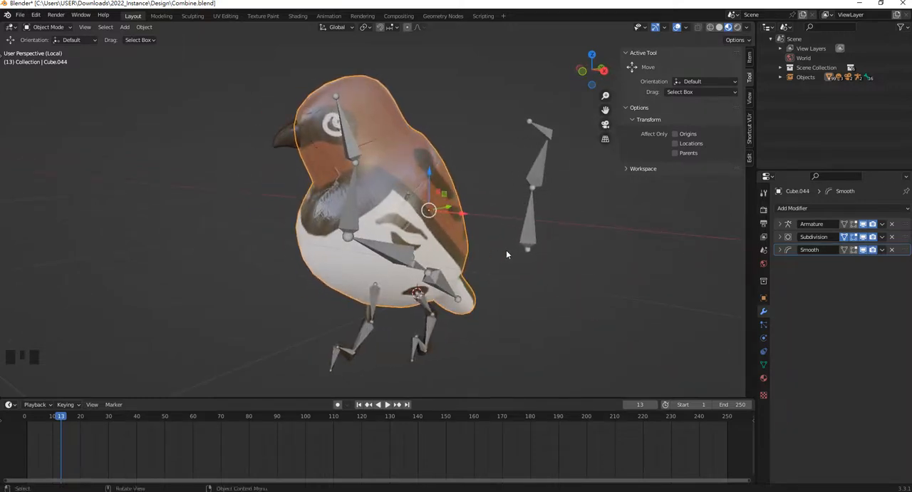